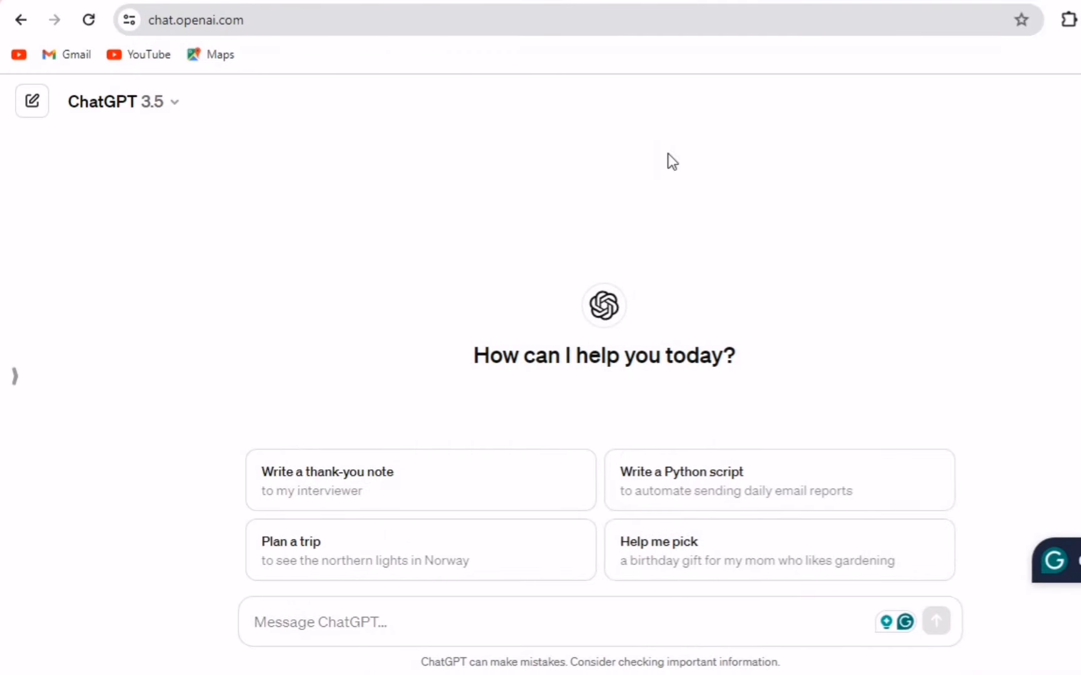
# Paste and send the English teacher prompt requesting 100 general knowledge questions in a five-column table with correct answers listed underneath.
pyautogui.rightClick(582, 612)
pyautogui.click(639, 359)
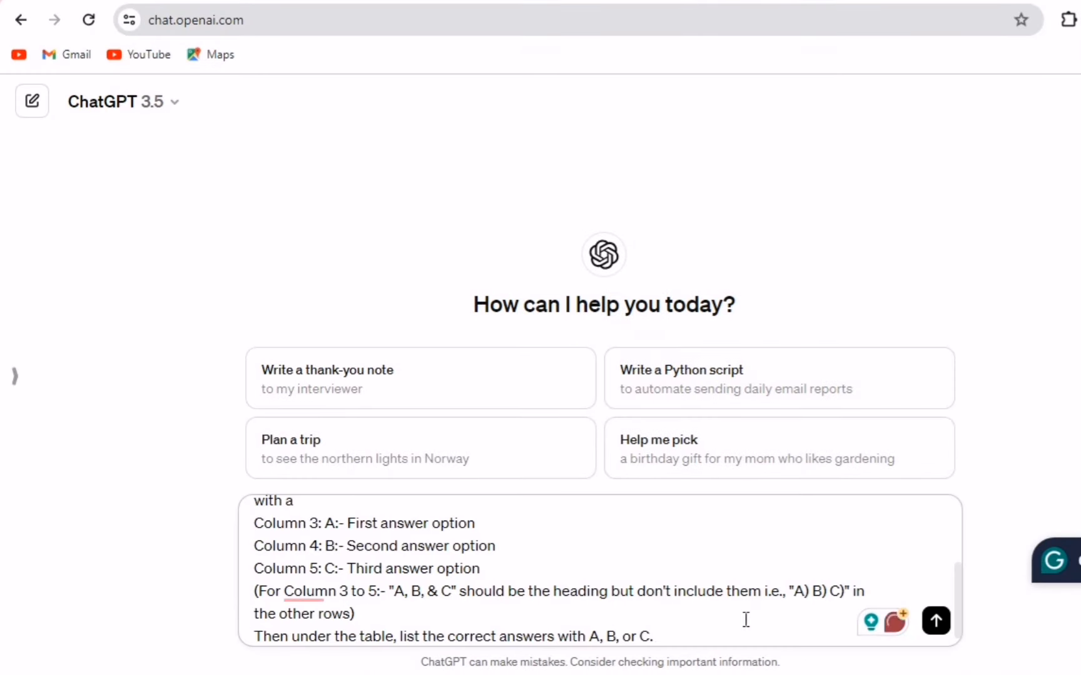
pyautogui.scroll(5, 605, 524)
pyautogui.click(767, 521)
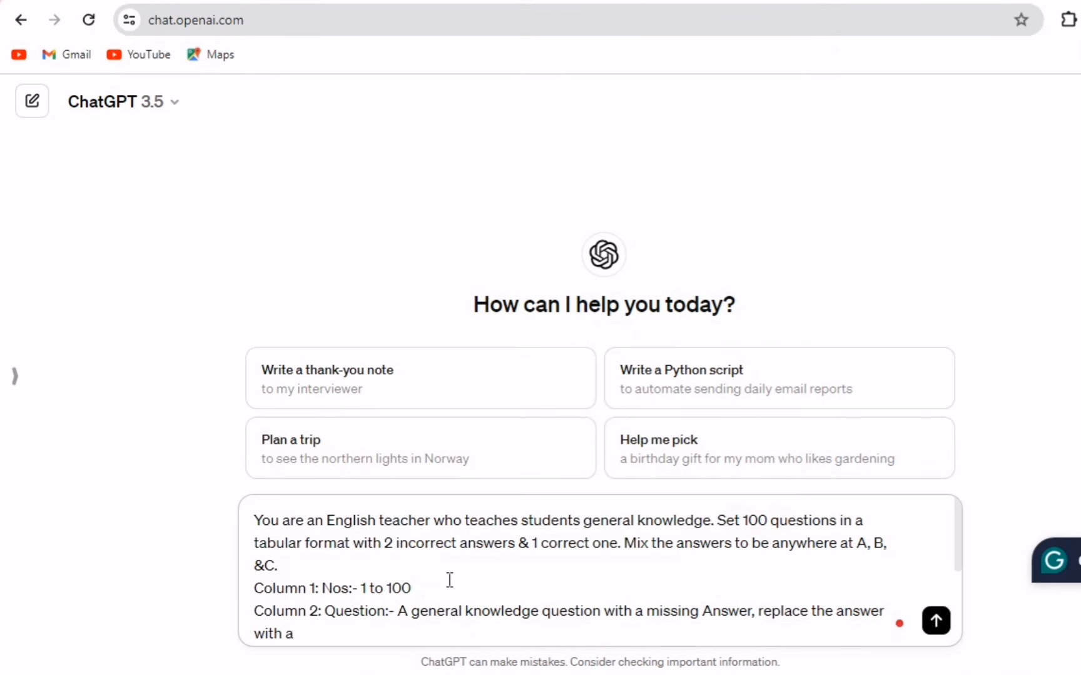
pyautogui.scroll(-5, 449, 581)
pyautogui.click(936, 621)
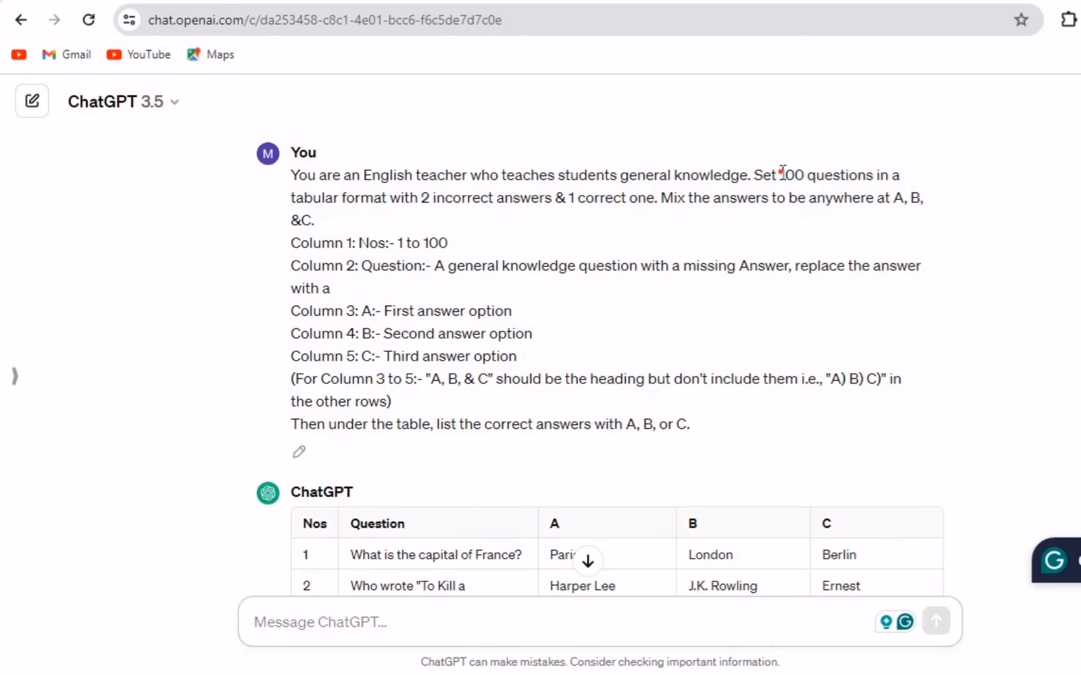
# Examine the sent prompt's customisable parts: the language, the subject and the number of questions.
pyautogui.moveTo(780, 175); pyautogui.dragTo(807, 176)
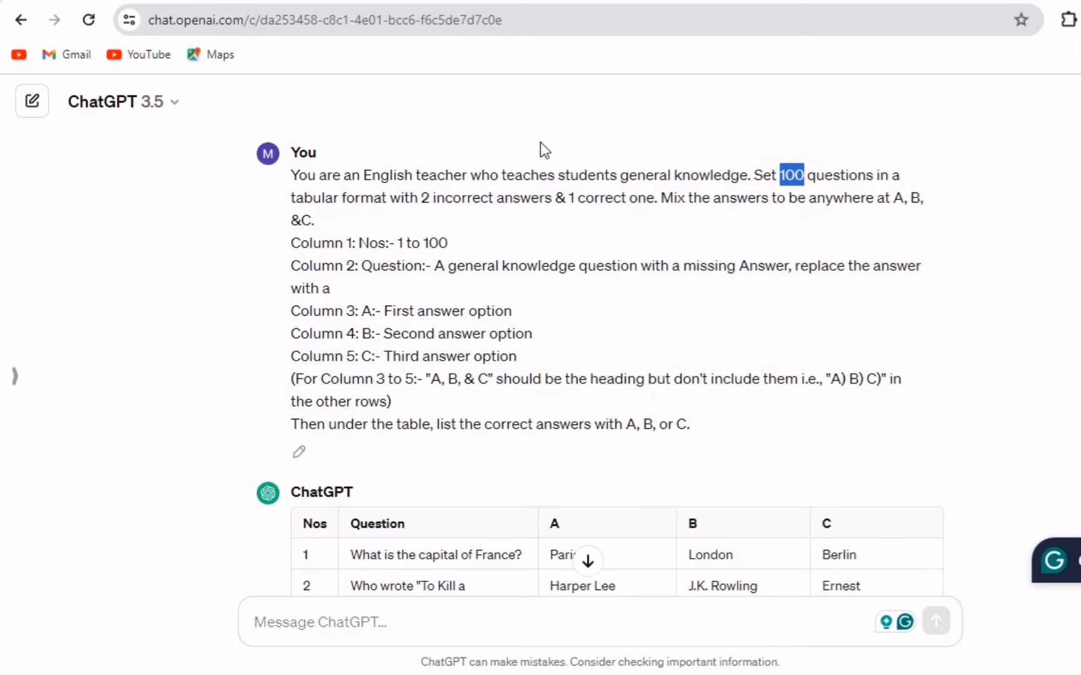
pyautogui.moveTo(362, 175); pyautogui.dragTo(412, 176)
pyautogui.moveTo(619, 176); pyautogui.dragTo(750, 182)
pyautogui.click(786, 175)
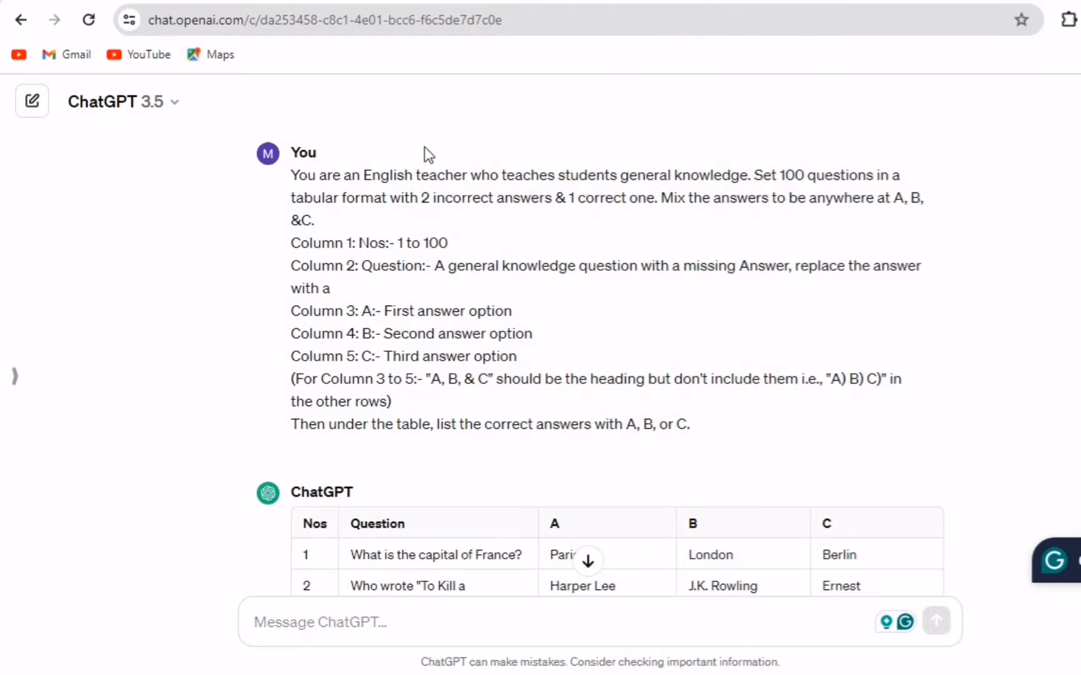
pyautogui.moveTo(366, 175); pyautogui.dragTo(413, 175)
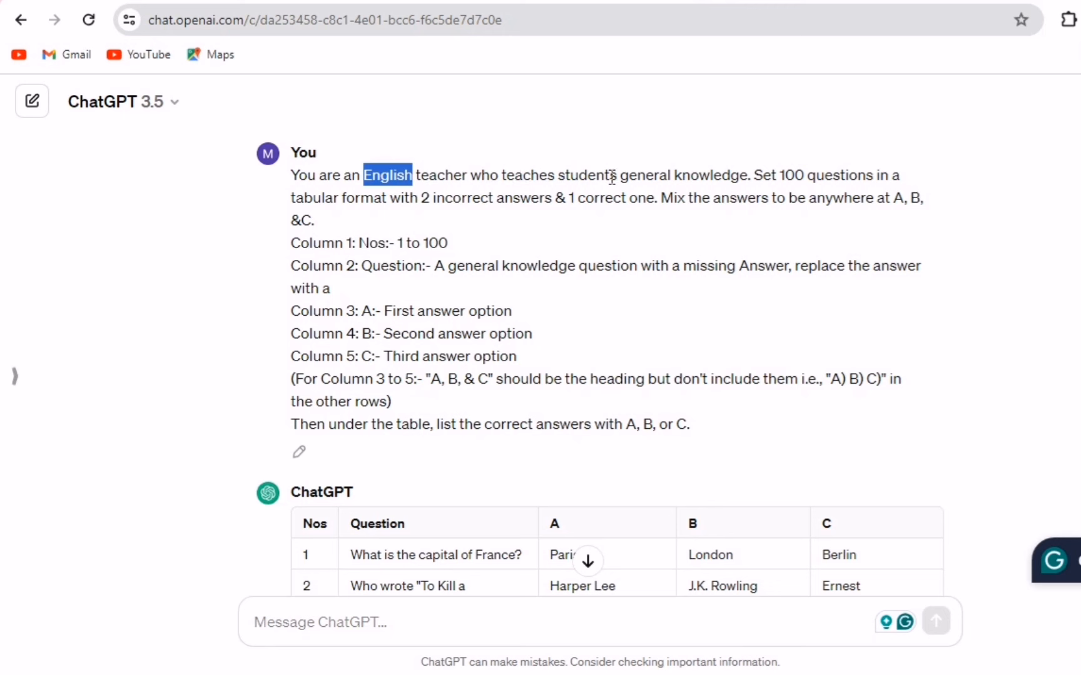
pyautogui.moveTo(620, 175); pyautogui.dragTo(749, 175)
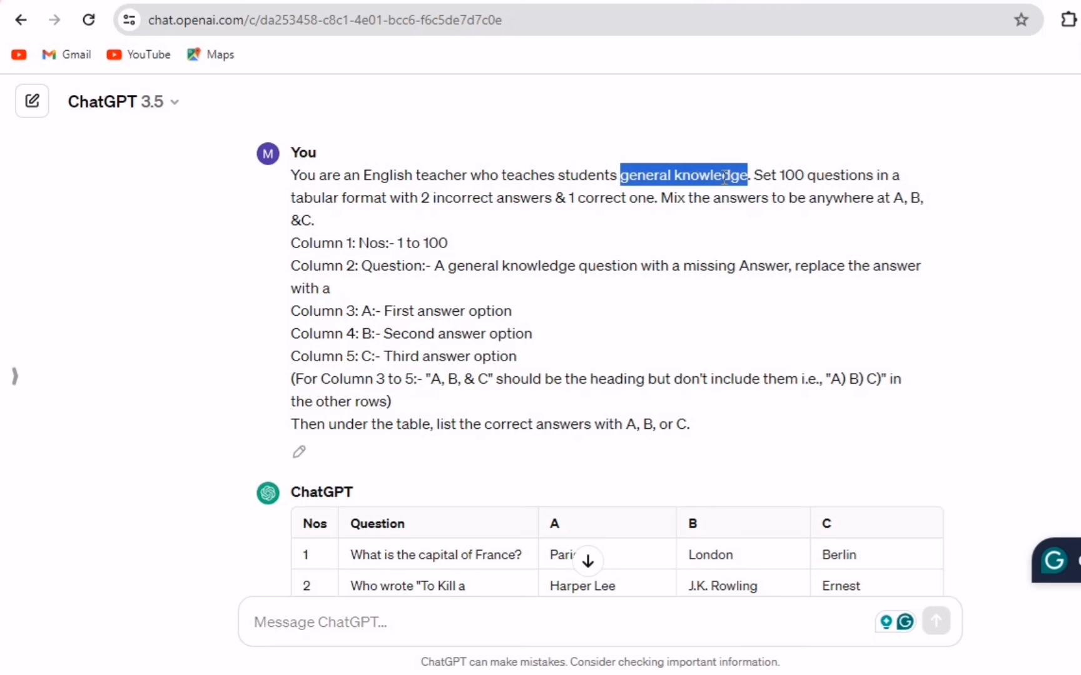
pyautogui.click(725, 178)
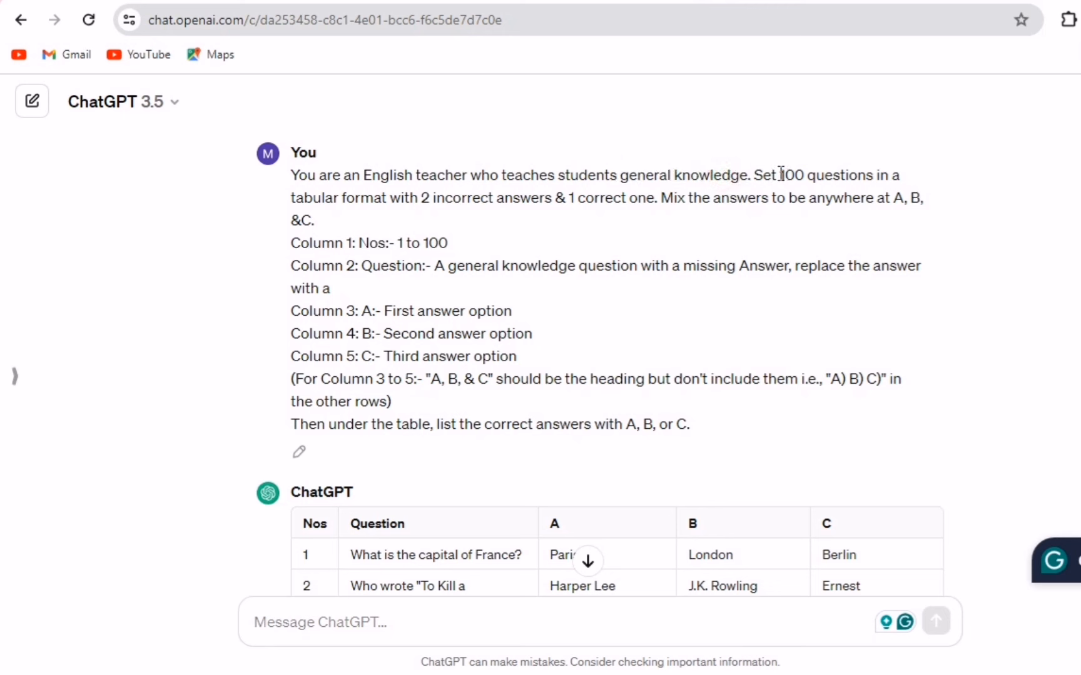
pyautogui.moveTo(778, 175); pyautogui.dragTo(809, 176)
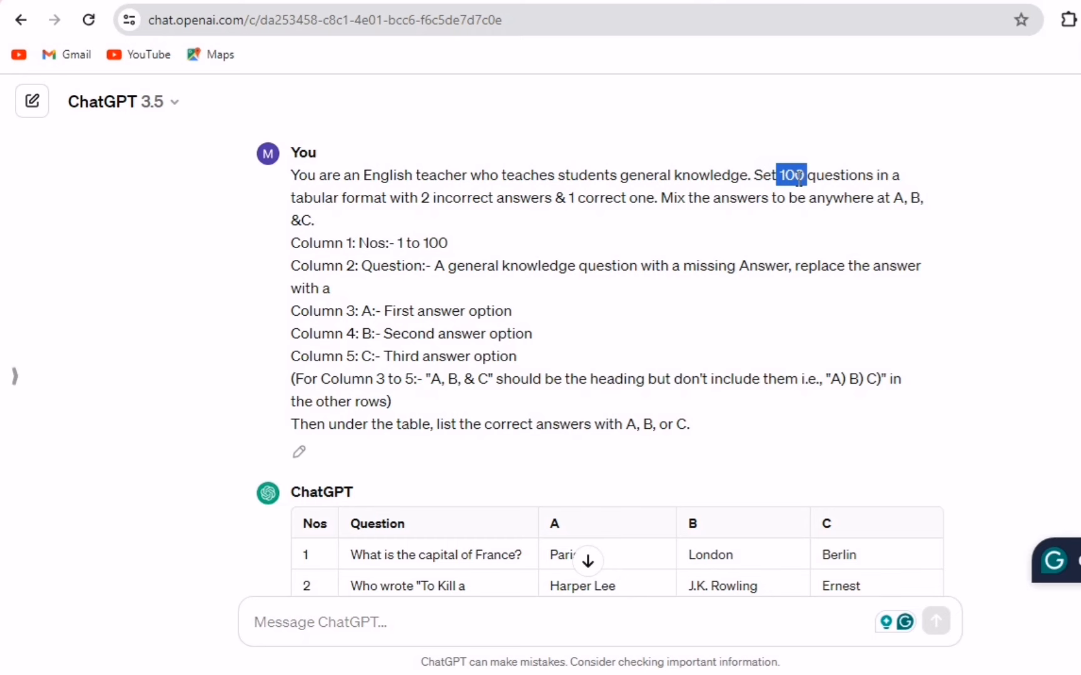
pyautogui.click(798, 179)
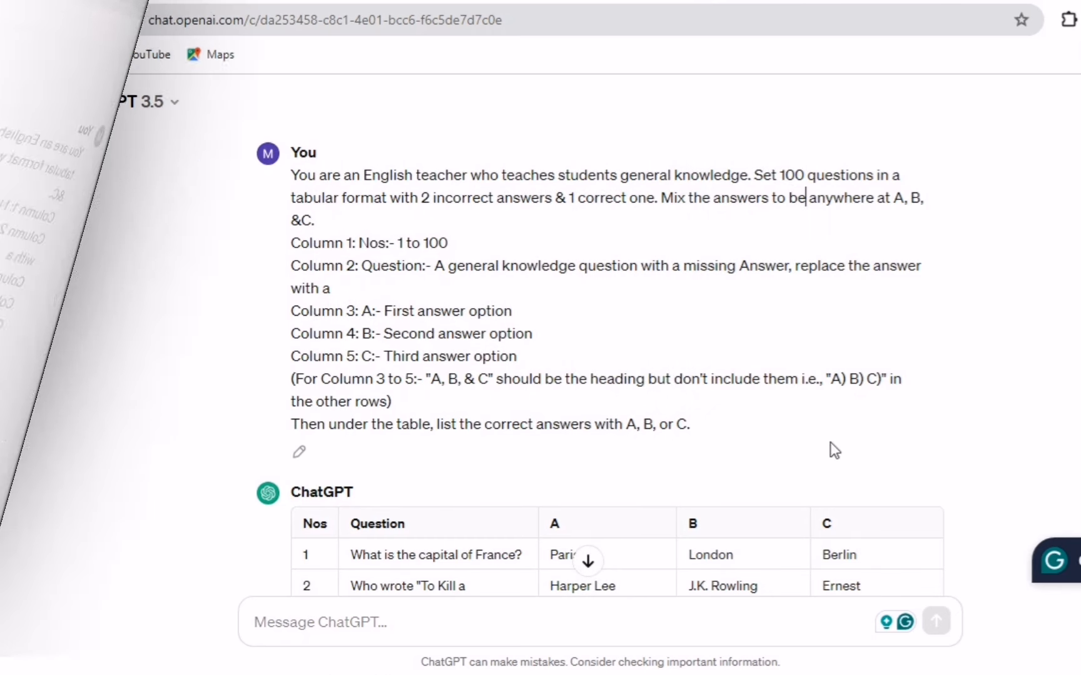
# Copy the sent prompt and enter a version for an Urdu teacher teaching Physics with 20 questions as a new message.
pyautogui.moveTo(767, 427); pyautogui.dragTo(294, 180)
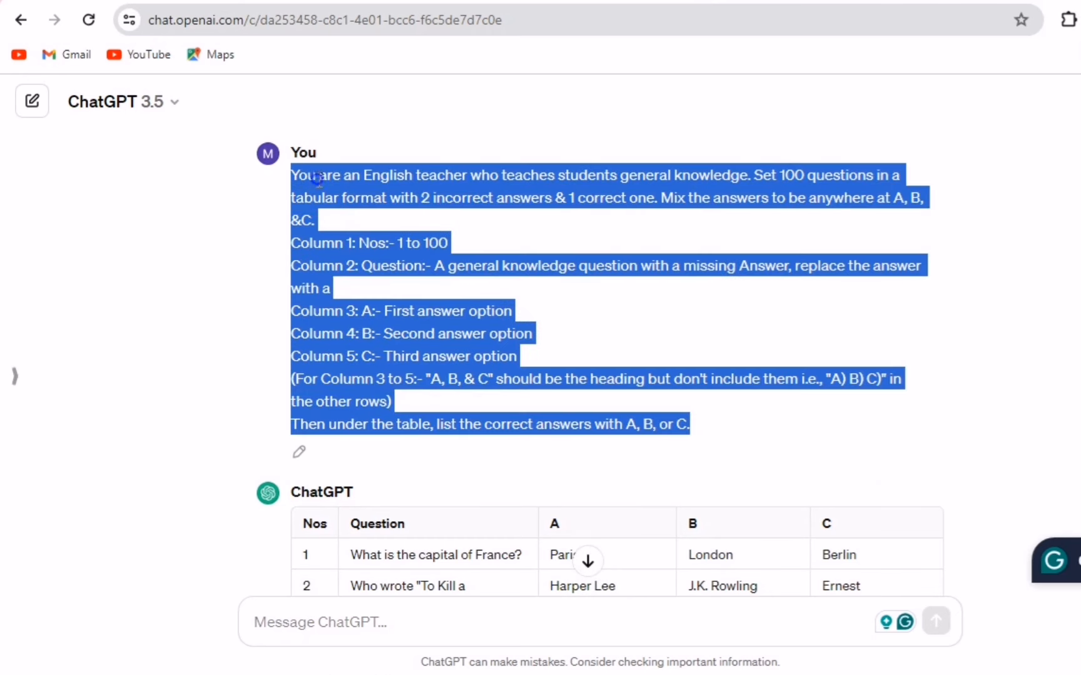
pyautogui.rightClick(291, 186)
pyautogui.click(374, 205)
pyautogui.click(586, 560)
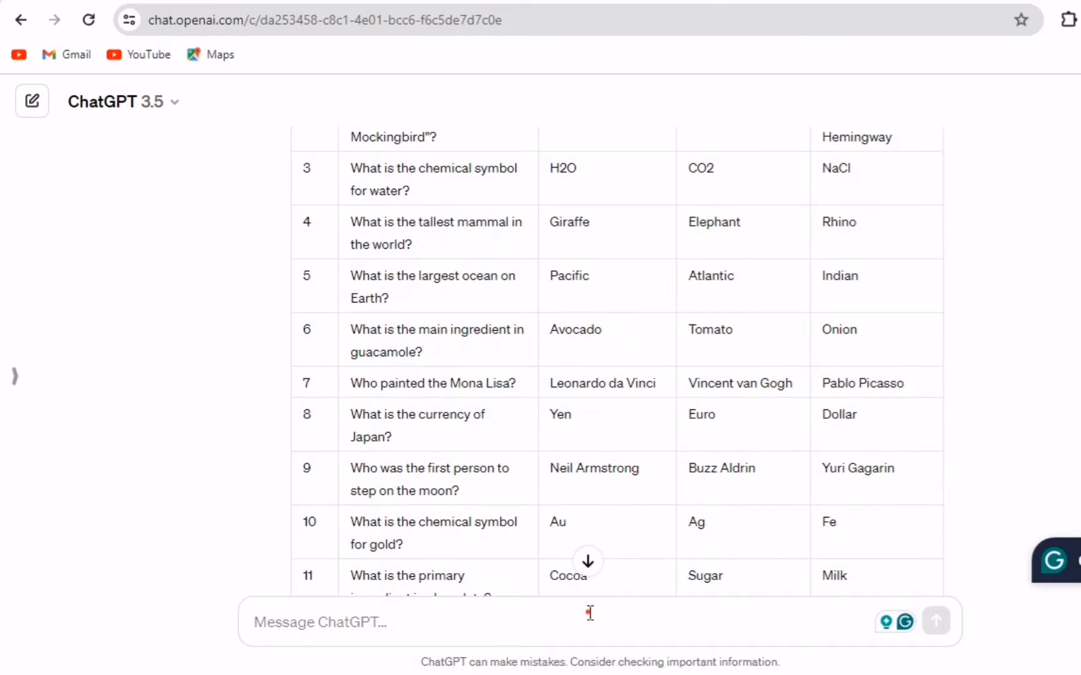
pyautogui.rightClick(589, 612)
pyautogui.click(851, 361)
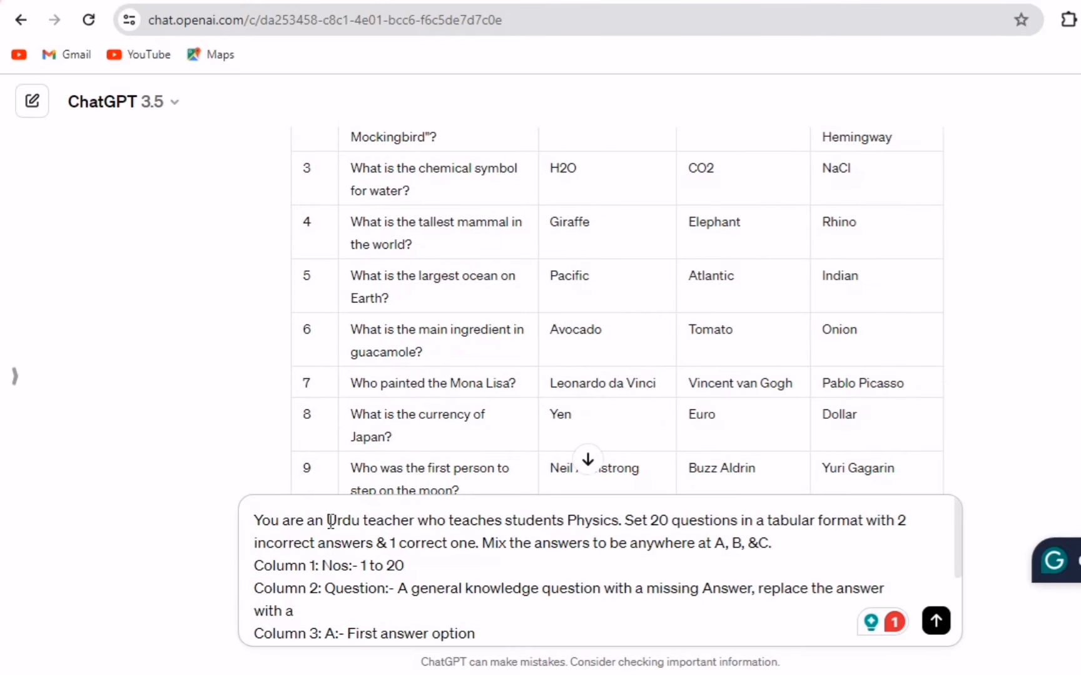
# Check the language, subject and question numbers in the Urdu Physics prompt and send it.
pyautogui.moveTo(331, 521); pyautogui.dragTo(352, 516)
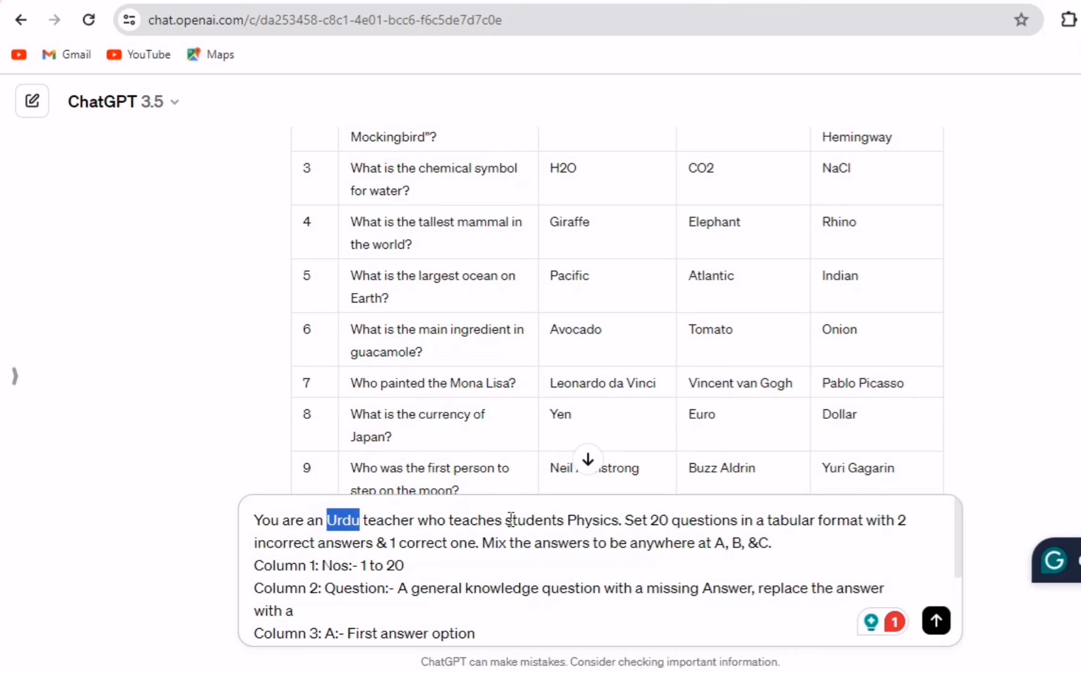
pyautogui.moveTo(568, 519); pyautogui.dragTo(674, 523)
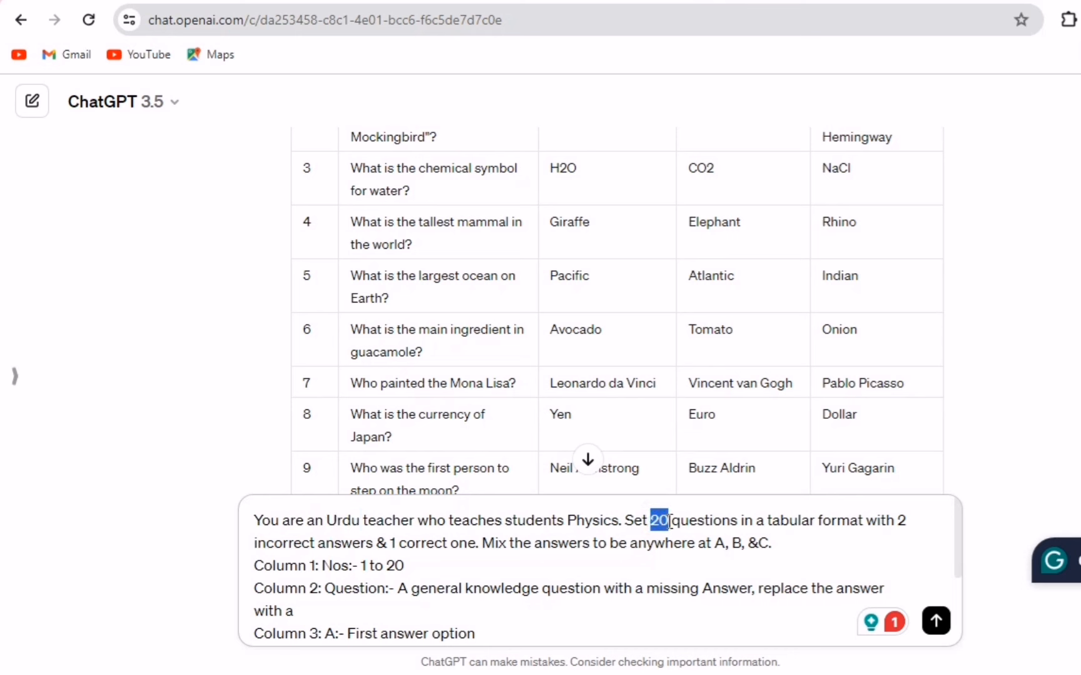
pyautogui.scroll(-3, 547, 586)
pyautogui.scroll(3, 497, 574)
pyautogui.moveTo(386, 566); pyautogui.dragTo(395, 566)
pyautogui.click(936, 622)
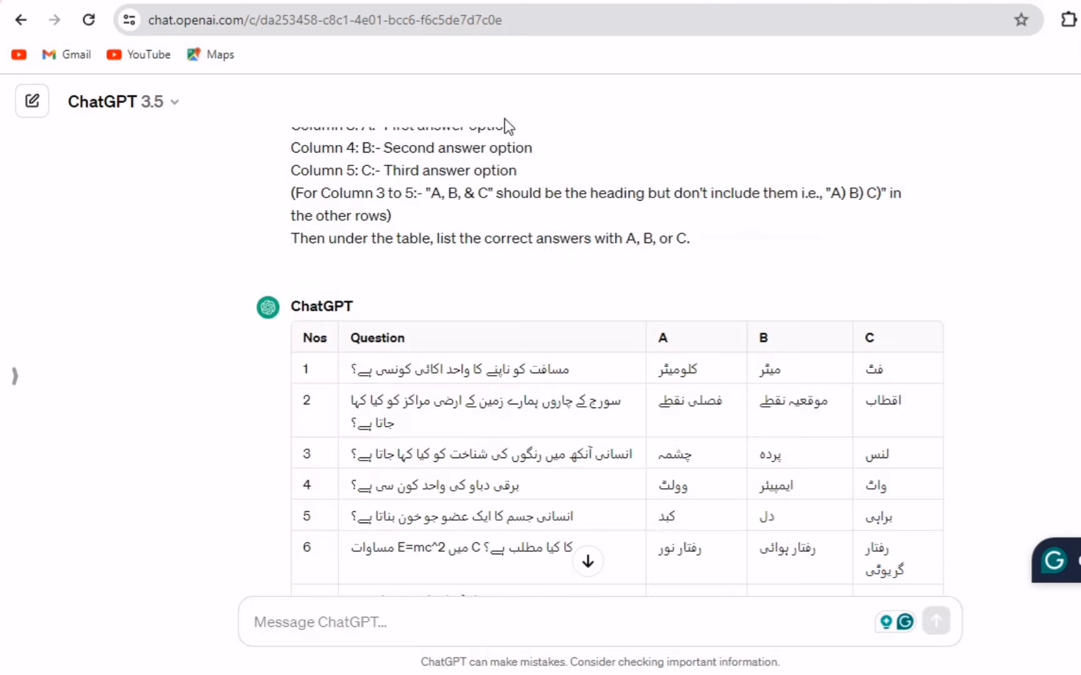
# Examine the Urdu Physics prompt's language, subject and question count, along with the generated question tables and correct answer lists.
pyautogui.scroll(3, 504, 119)
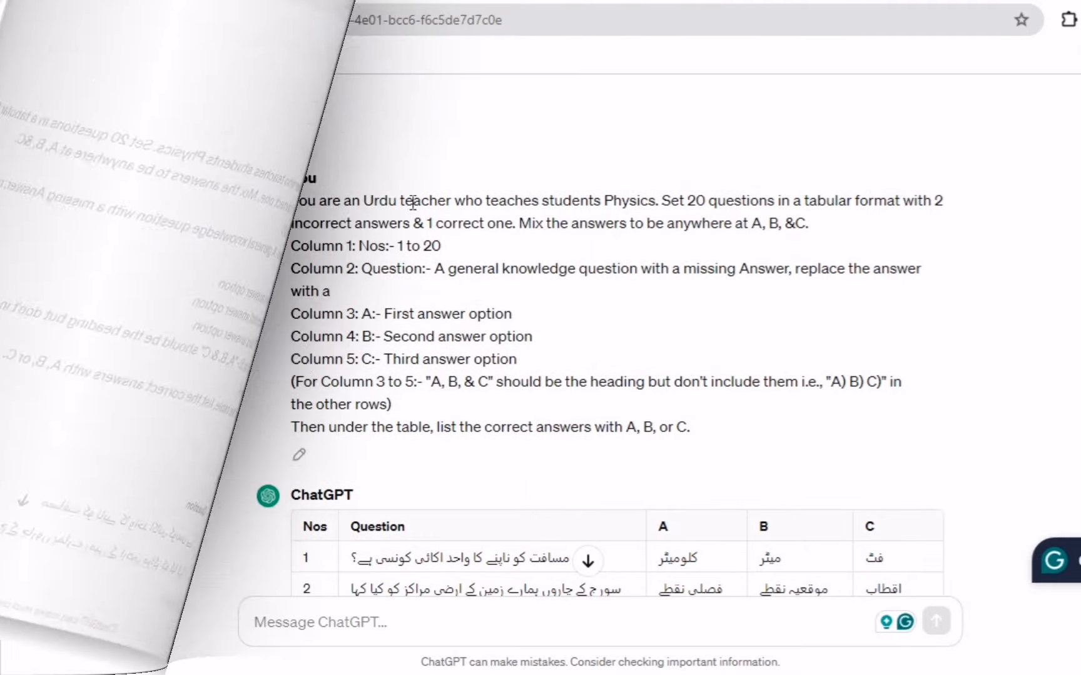
pyautogui.doubleClick(379, 200)
pyautogui.doubleClick(619, 200)
pyautogui.doubleClick(696, 200)
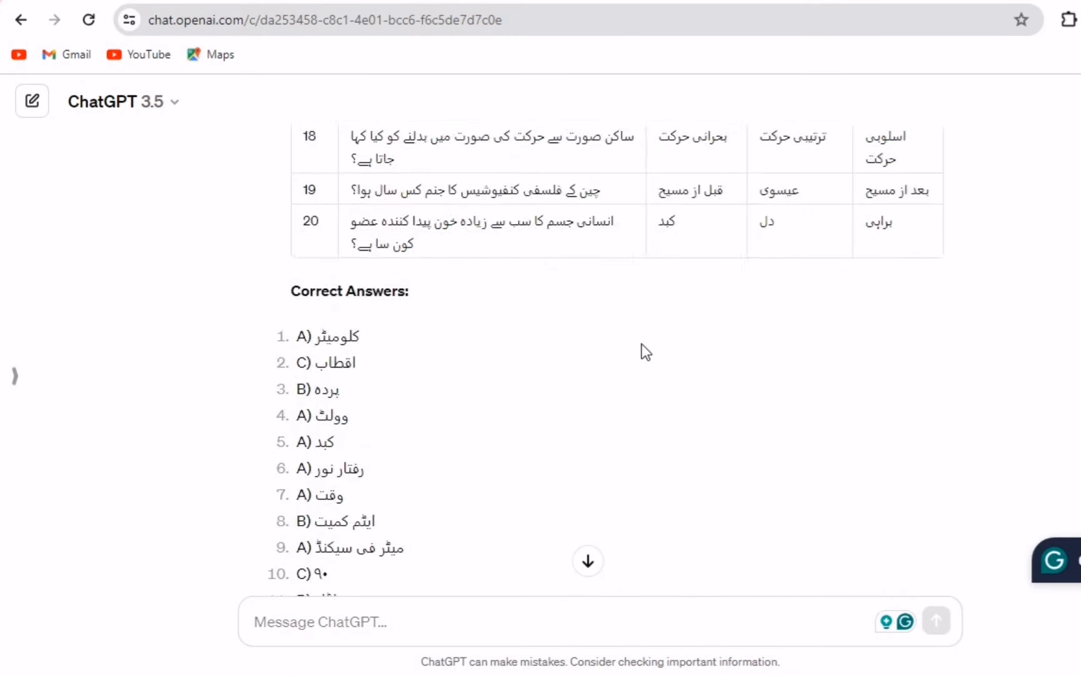
pyautogui.scroll(-10, 641, 344)
pyautogui.scroll(2, 508, 313)
pyautogui.moveTo(363, 391); pyautogui.dragTo(724, 387)
pyautogui.click(744, 391)
pyautogui.scroll(-20, 574, 414)
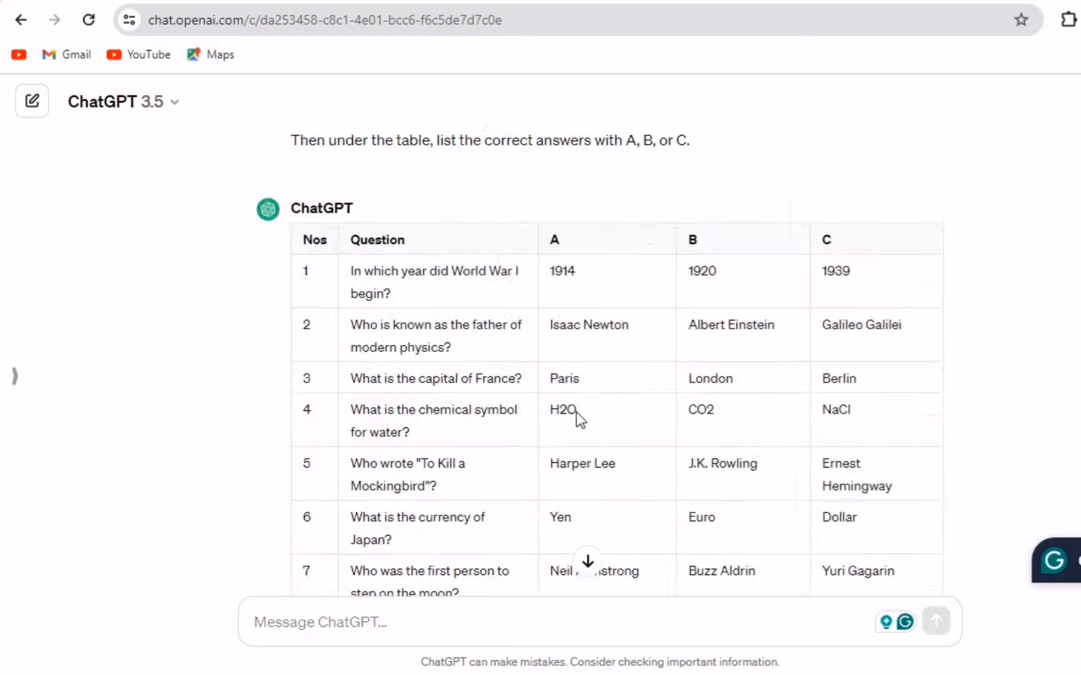
pyautogui.scroll(20, 591, 436)
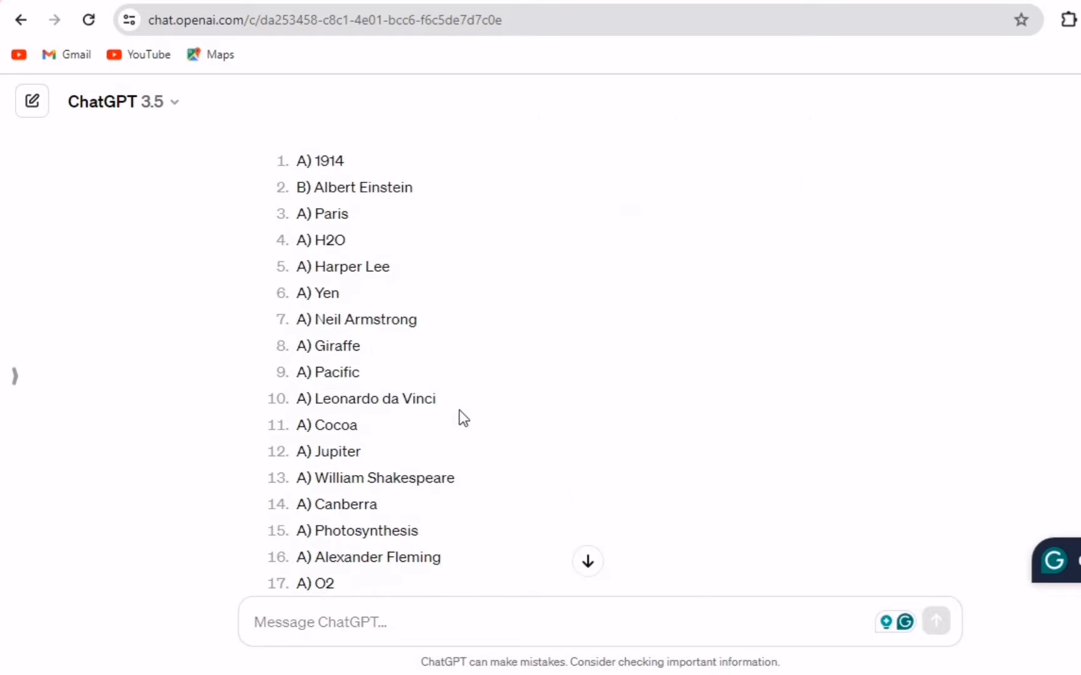
pyautogui.scroll(6, 411, 350)
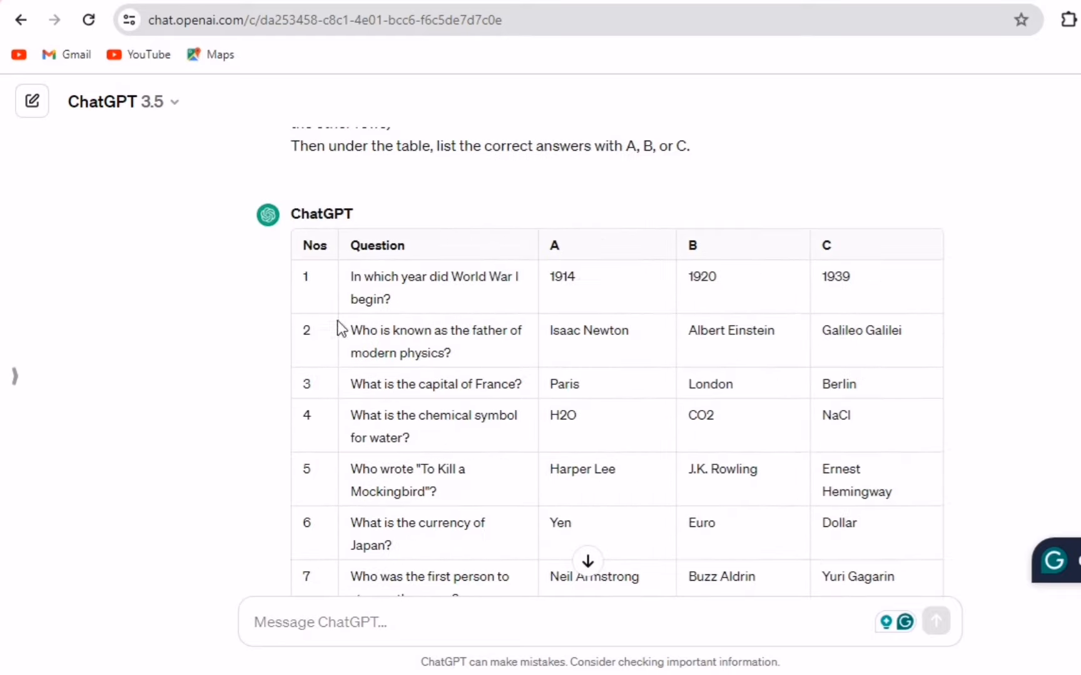
# Select and copy the whole 100-row English general knowledge table that starts with the World War I question.
pyautogui.scroll(-20, 791, 344)
pyautogui.moveTo(303, 248); pyautogui.dragTo(723, 345)
pyautogui.scroll(3, 866, 364)
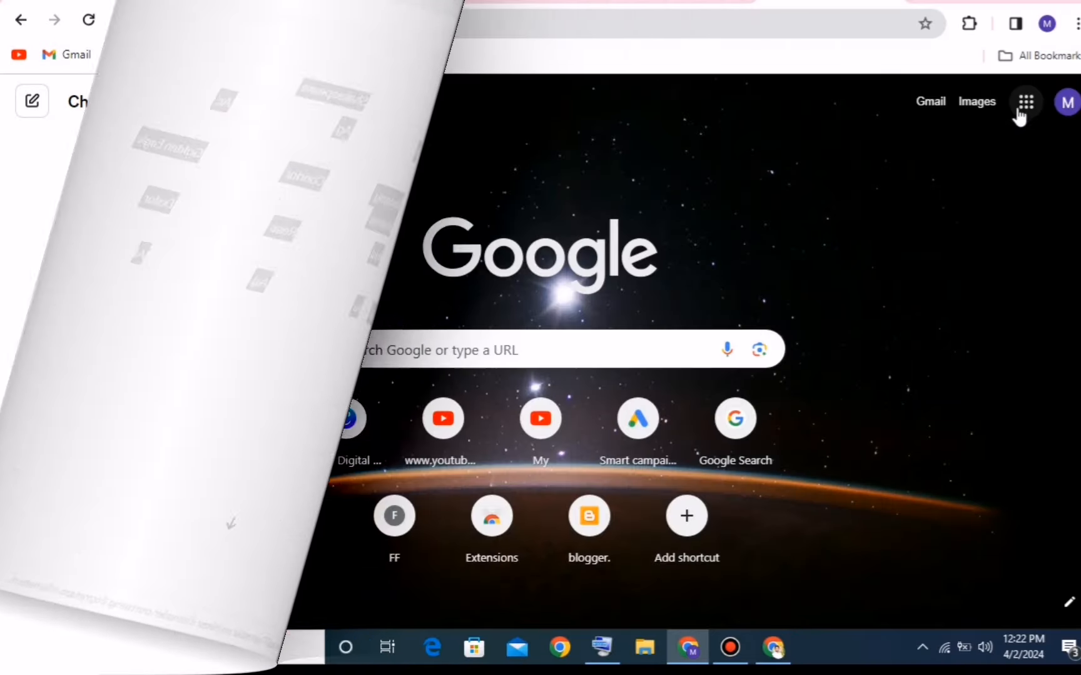
# Switch to Google Sheets and create a blank spreadsheet.
pyautogui.click(1025, 101)
pyautogui.scroll(-5, 929, 241)
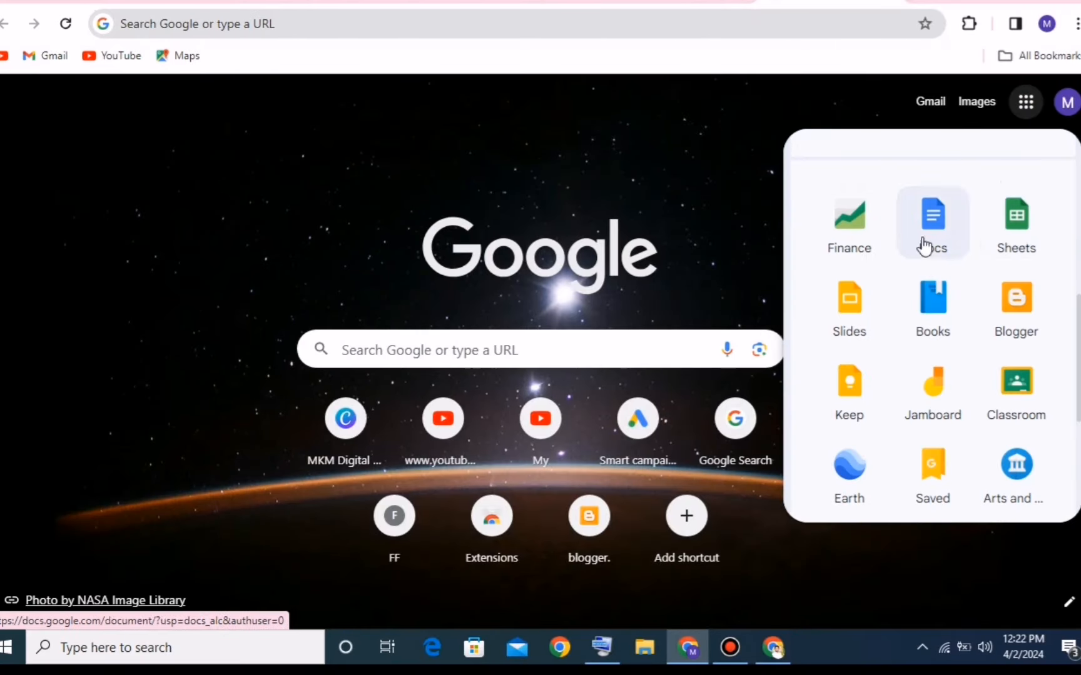
pyautogui.click(1015, 233)
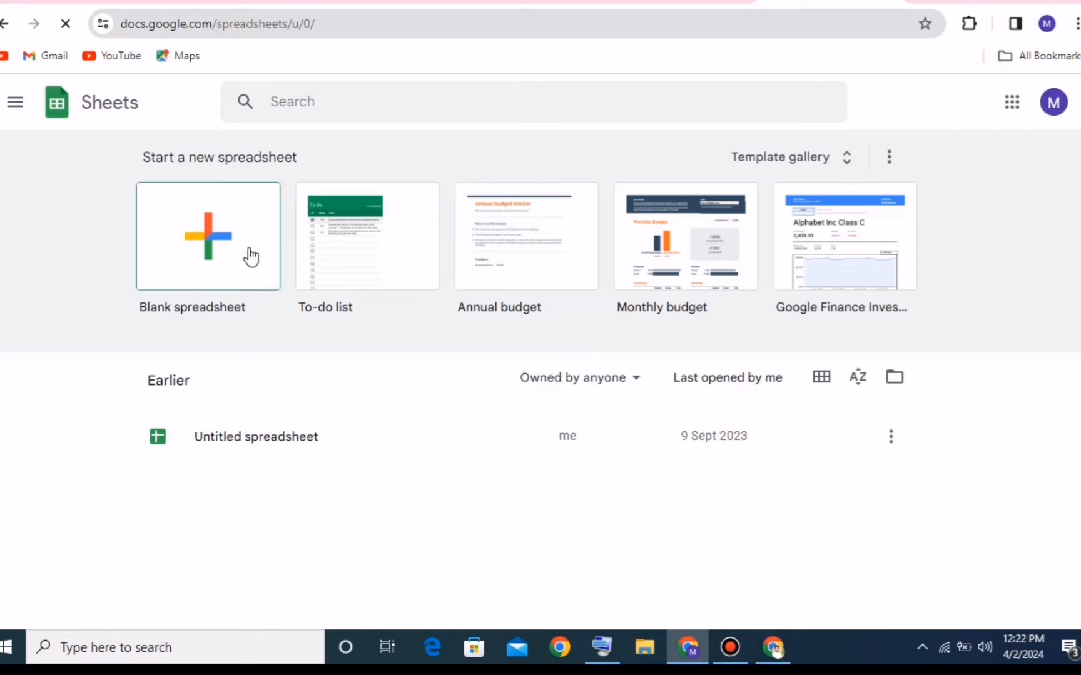
pyautogui.click(256, 273)
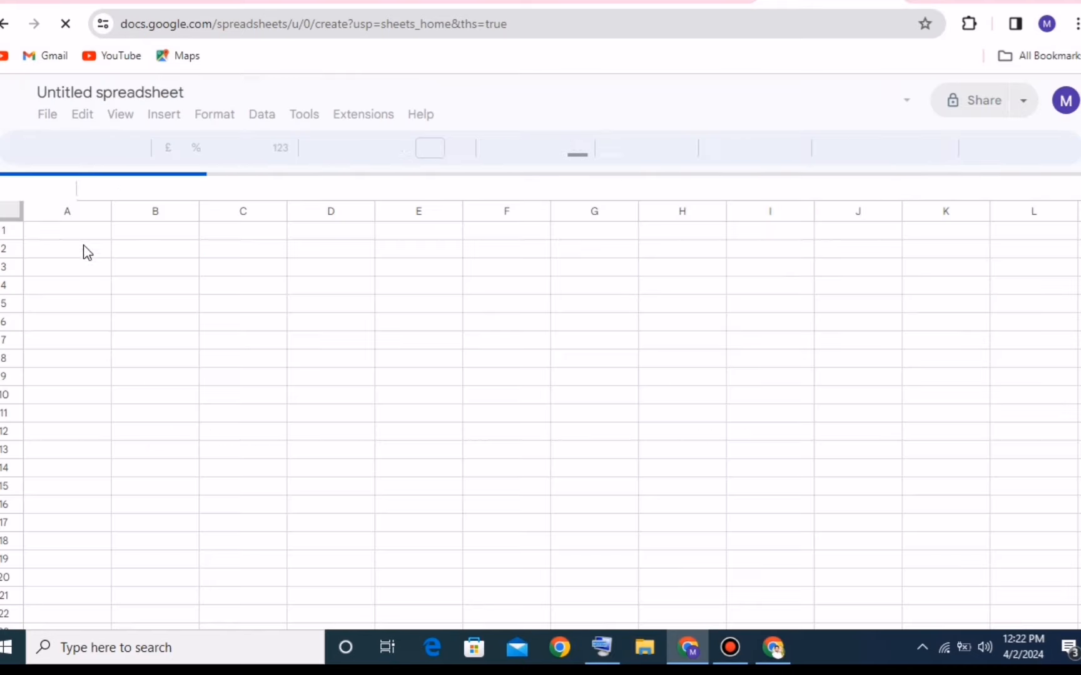
# Paste the copied question table into cells A21:E121 of the blank sheet.
pyautogui.rightClick(60, 237)
pyautogui.click(32, 230)
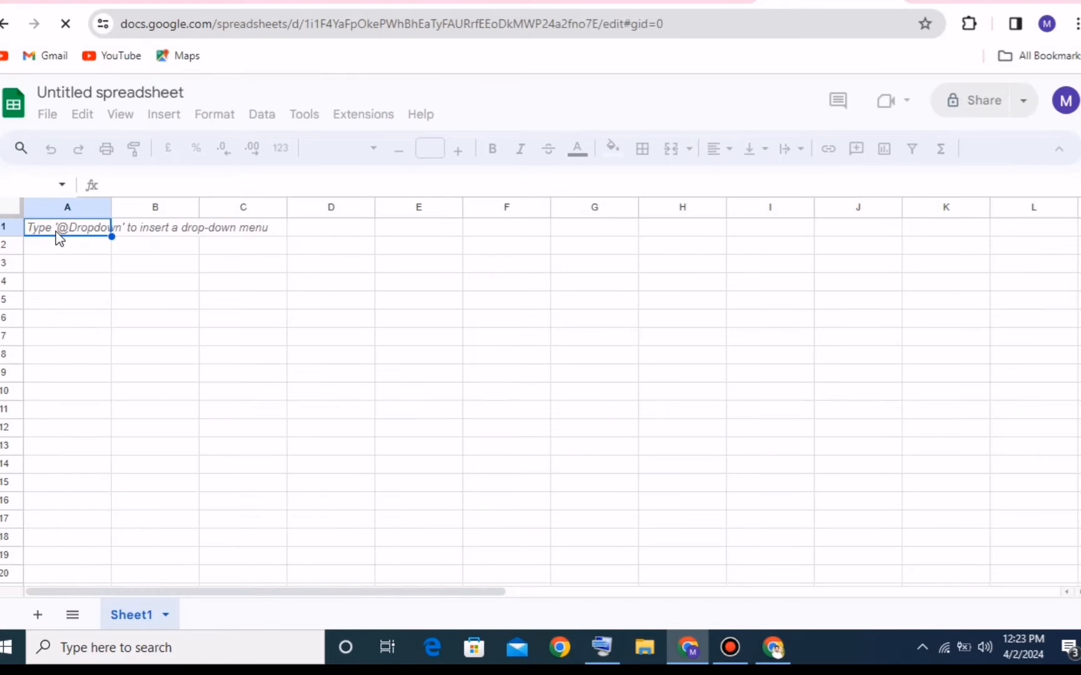
pyautogui.rightClick(58, 238)
pyautogui.click(148, 229)
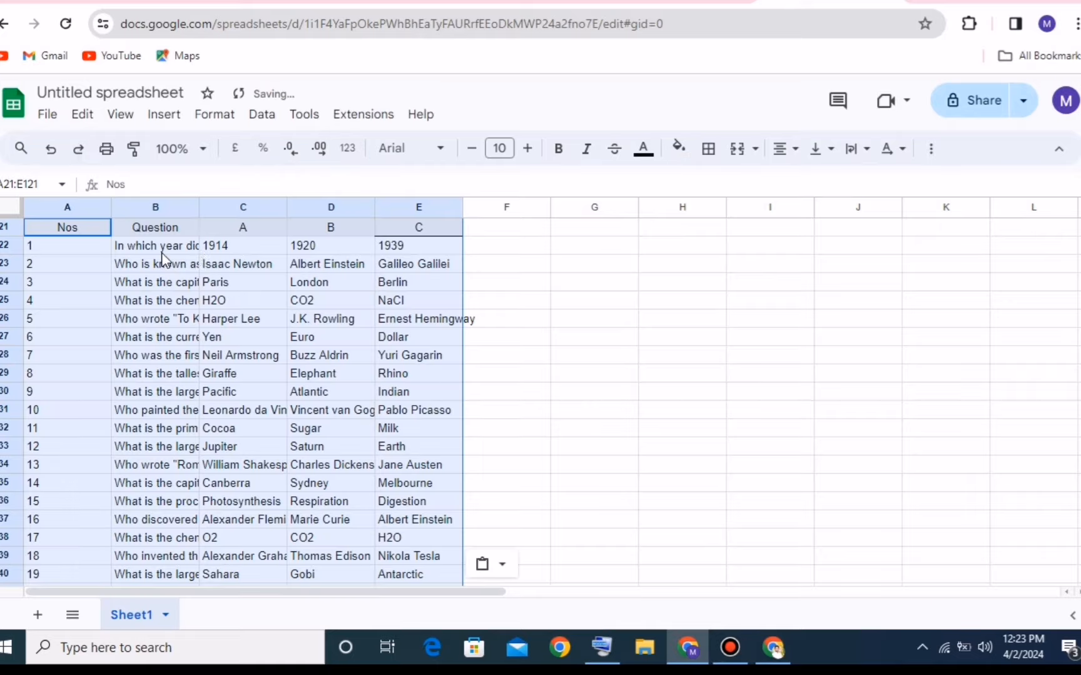
pyautogui.click(594, 246)
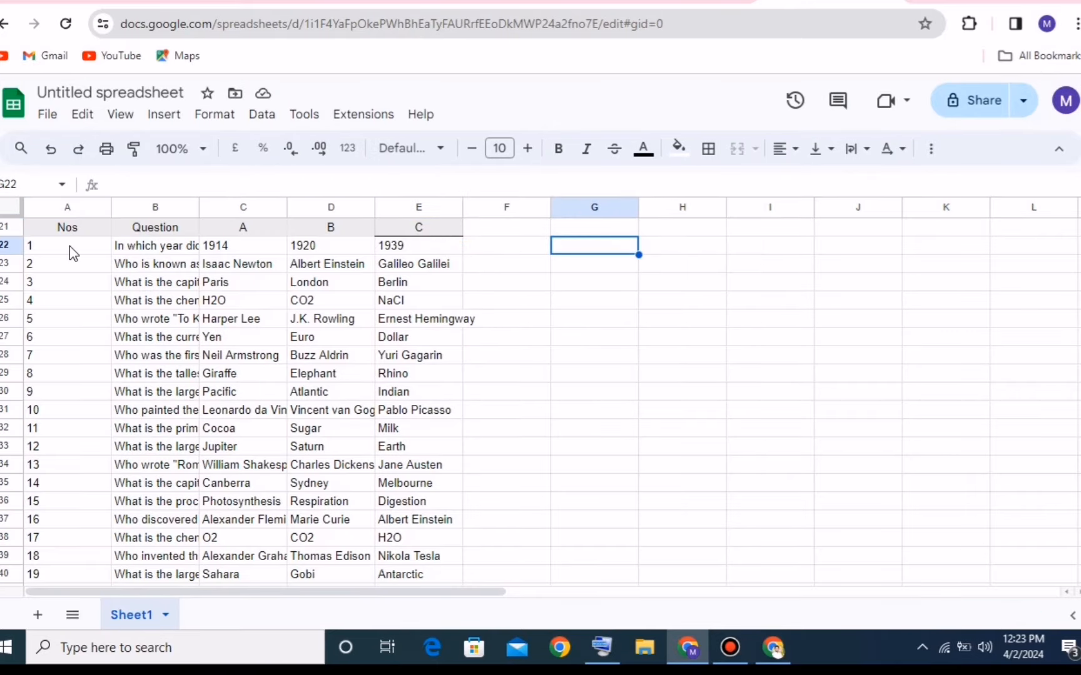
# Copy the Nos column from A21:A121 and paste it into column G starting at G21.
pyautogui.moveTo(44, 228); pyautogui.dragTo(50, 362)
pyautogui.rightClick(57, 361)
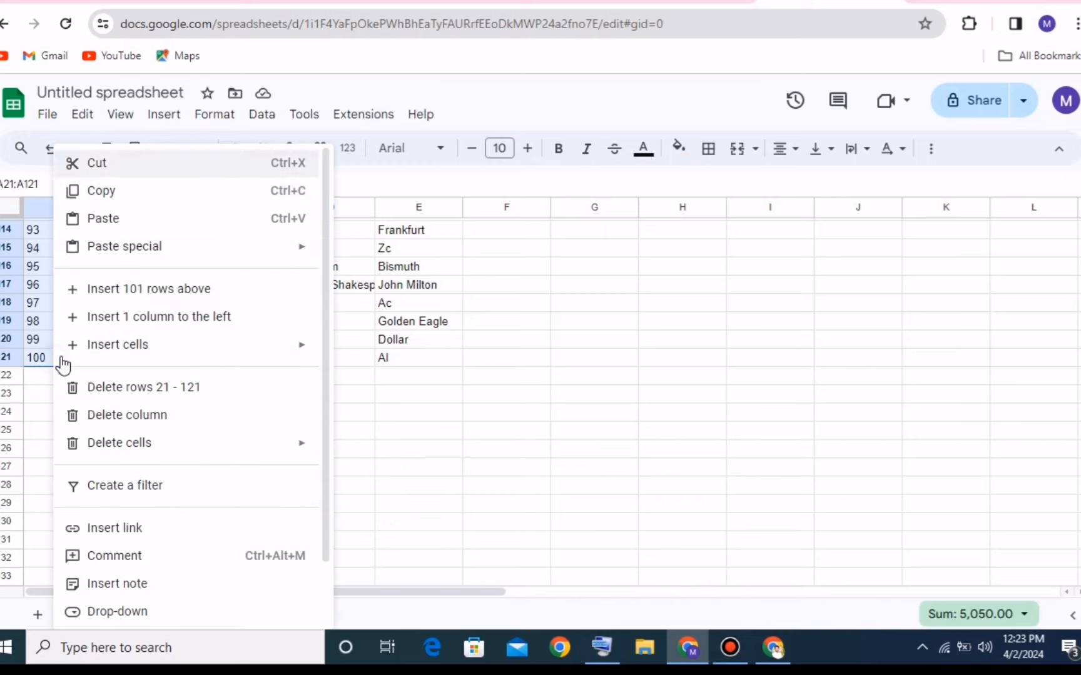
pyautogui.click(127, 194)
pyautogui.scroll(20, 516, 380)
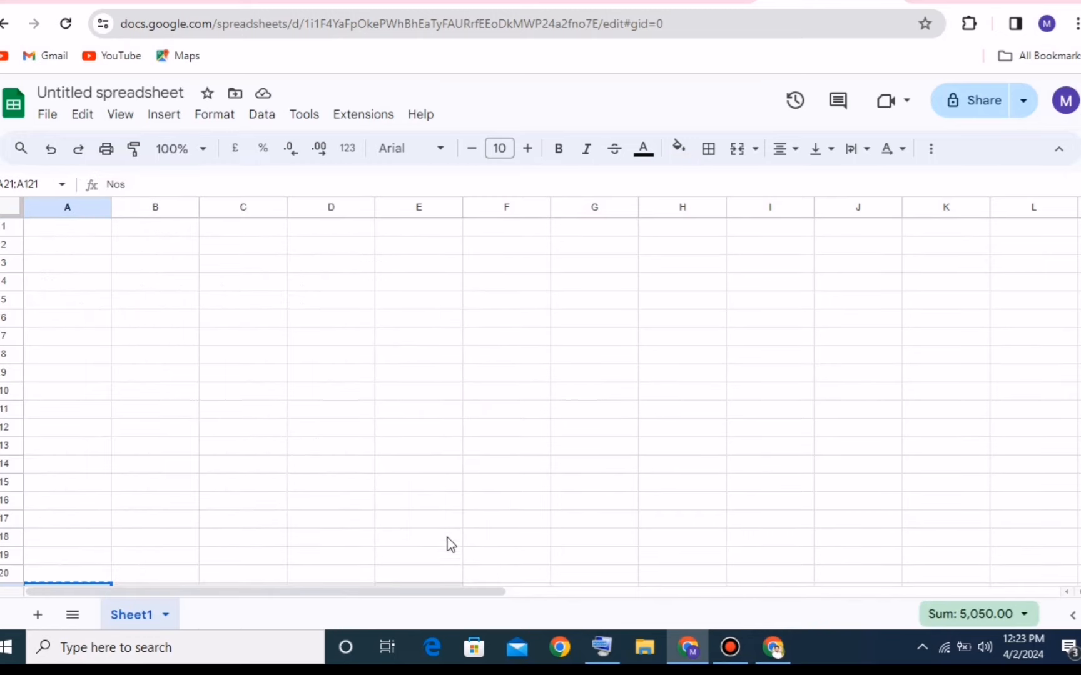
pyautogui.scroll(-5, 529, 360)
pyautogui.click(578, 334)
pyautogui.rightClick(580, 336)
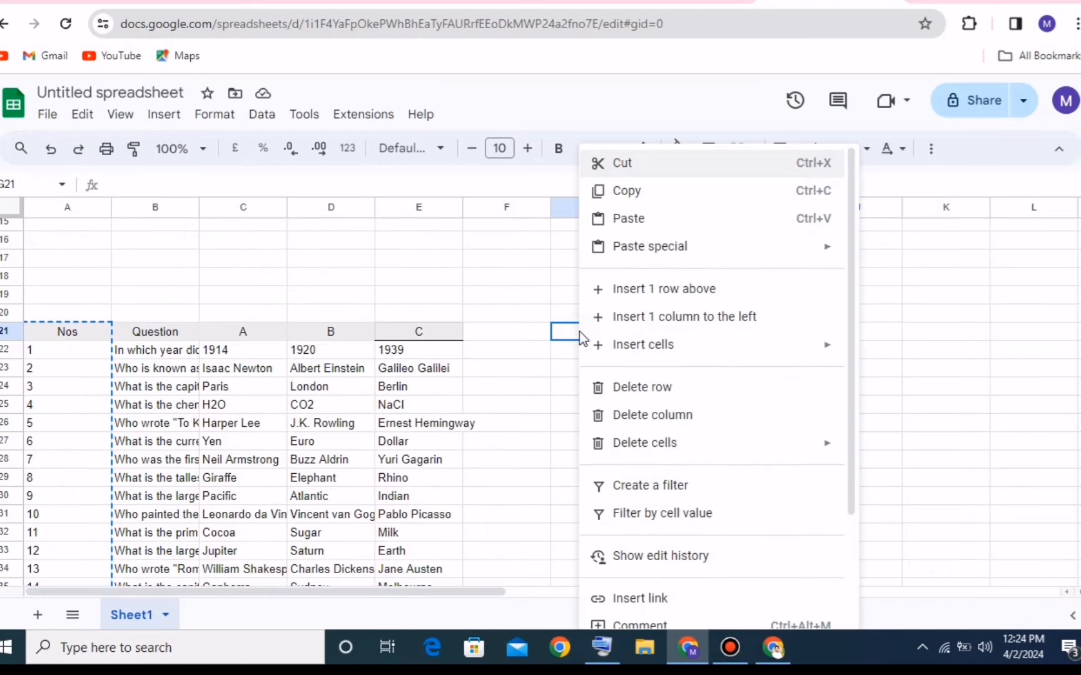
pyautogui.click(629, 218)
# Start a GOOGLETRANSLATE formula in H21 with the Question header cell B21 as its text argument.
pyautogui.click(676, 336)
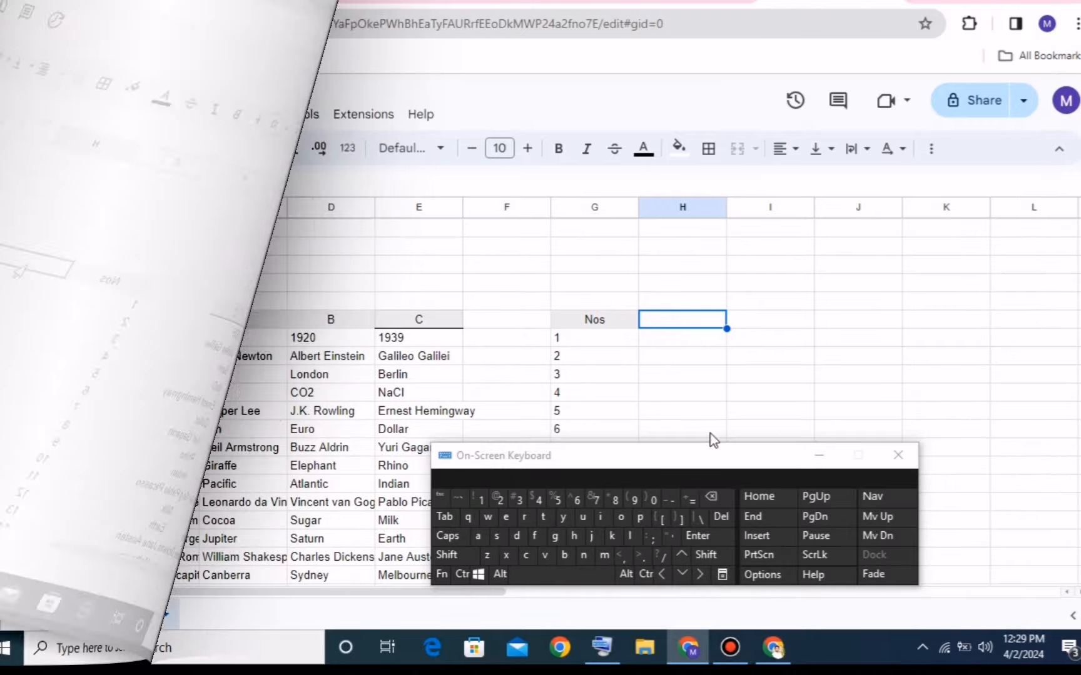
pyautogui.click(691, 499)
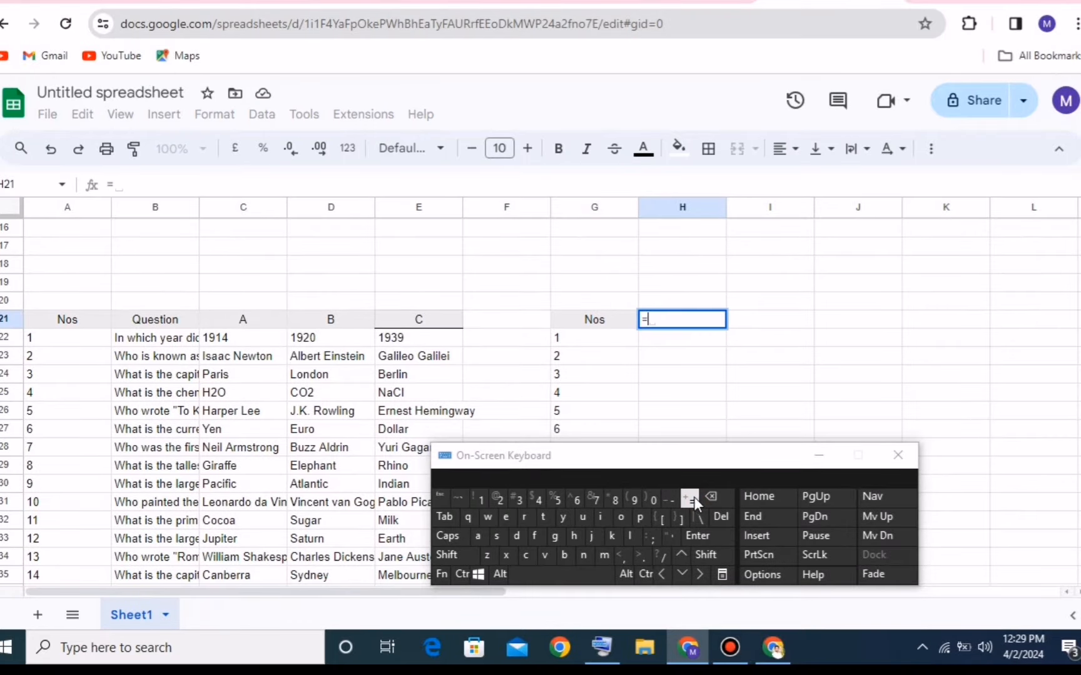
pyautogui.click(549, 538)
pyautogui.click(628, 520)
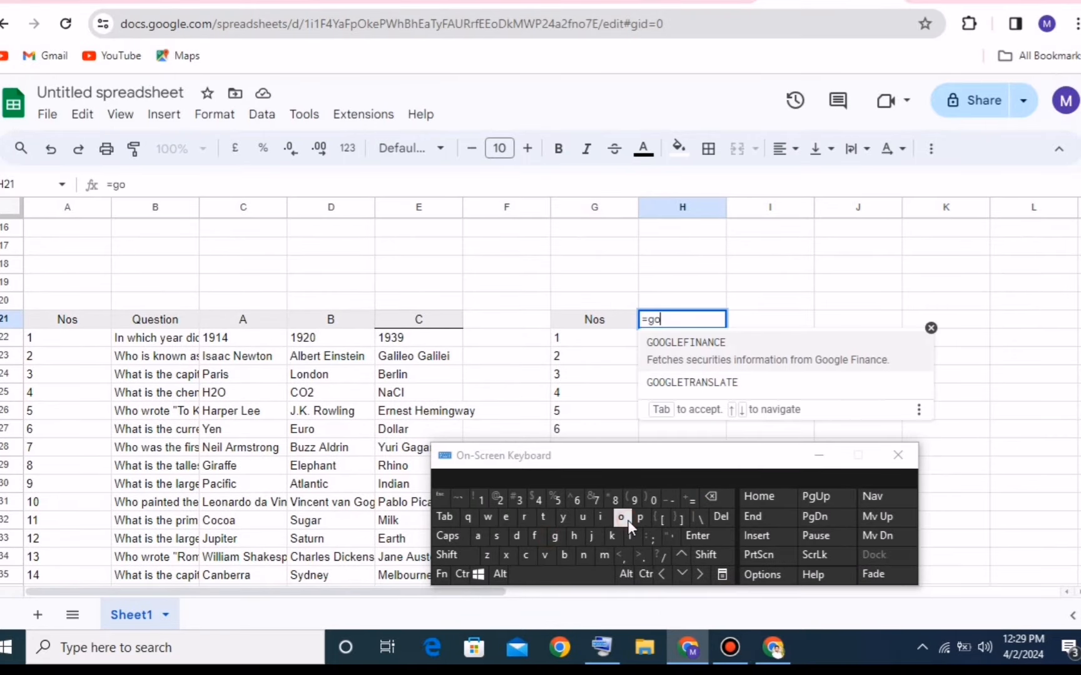
pyautogui.click(706, 369)
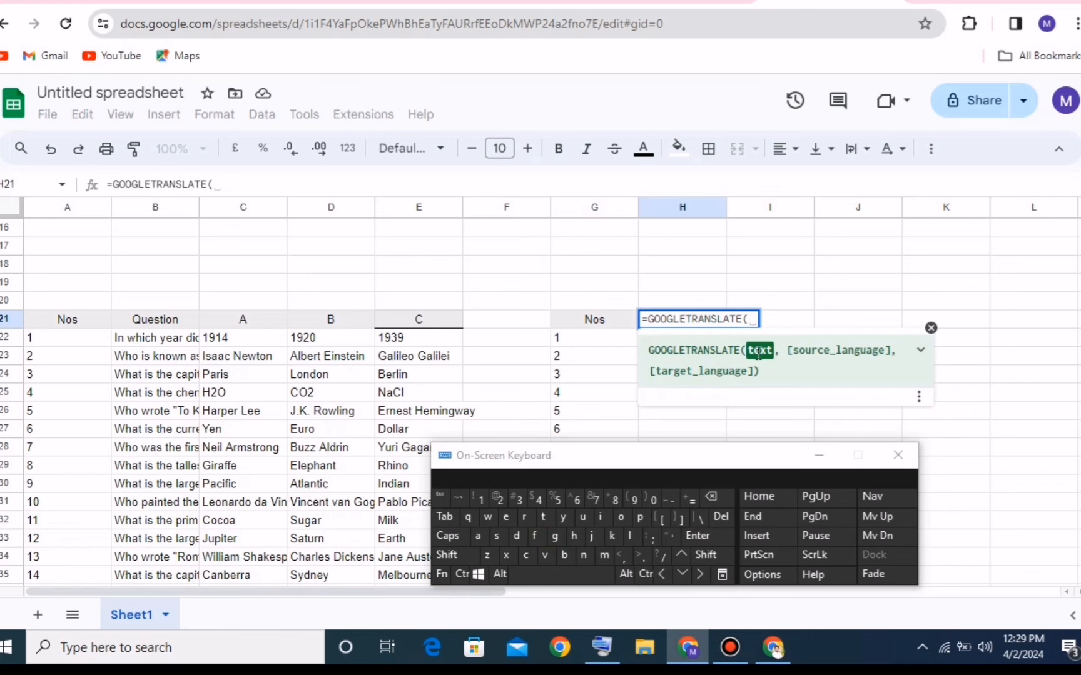
pyautogui.click(157, 322)
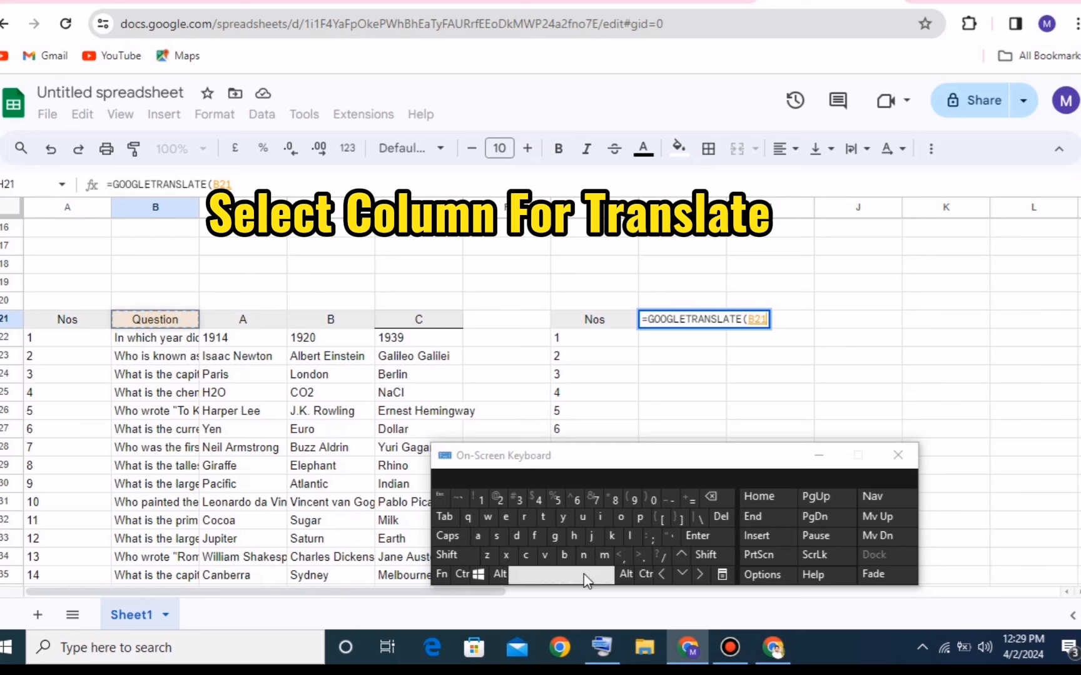
pyautogui.click(619, 562)
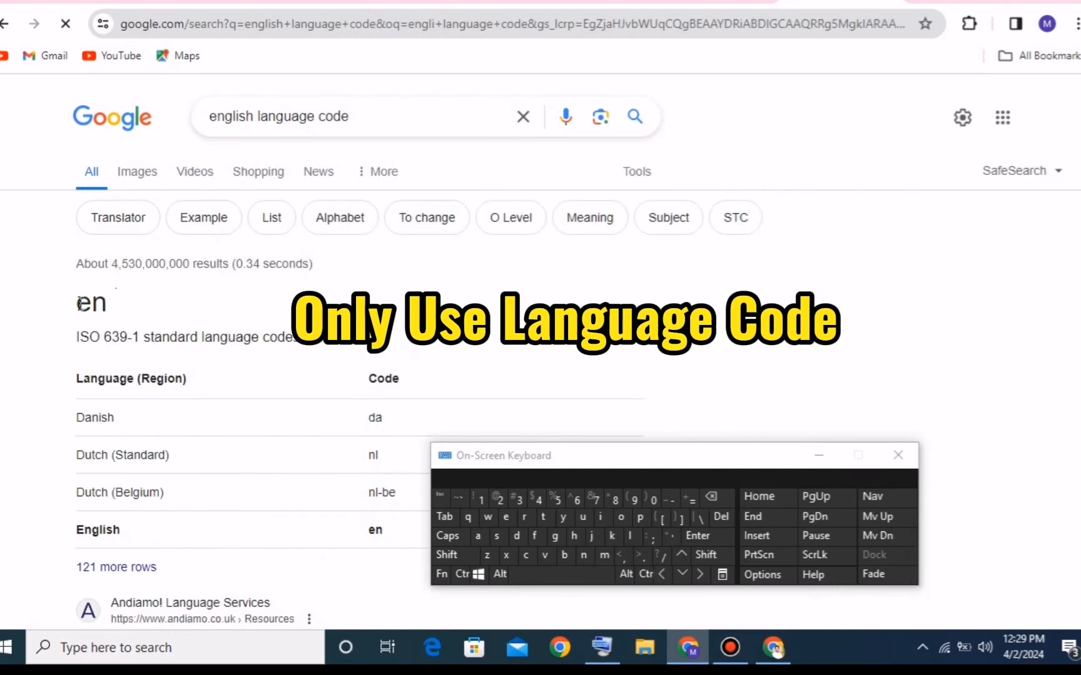
# Switch to the Google results for "english language code" and copy the code en.
pyautogui.moveTo(75, 303); pyautogui.dragTo(130, 303)
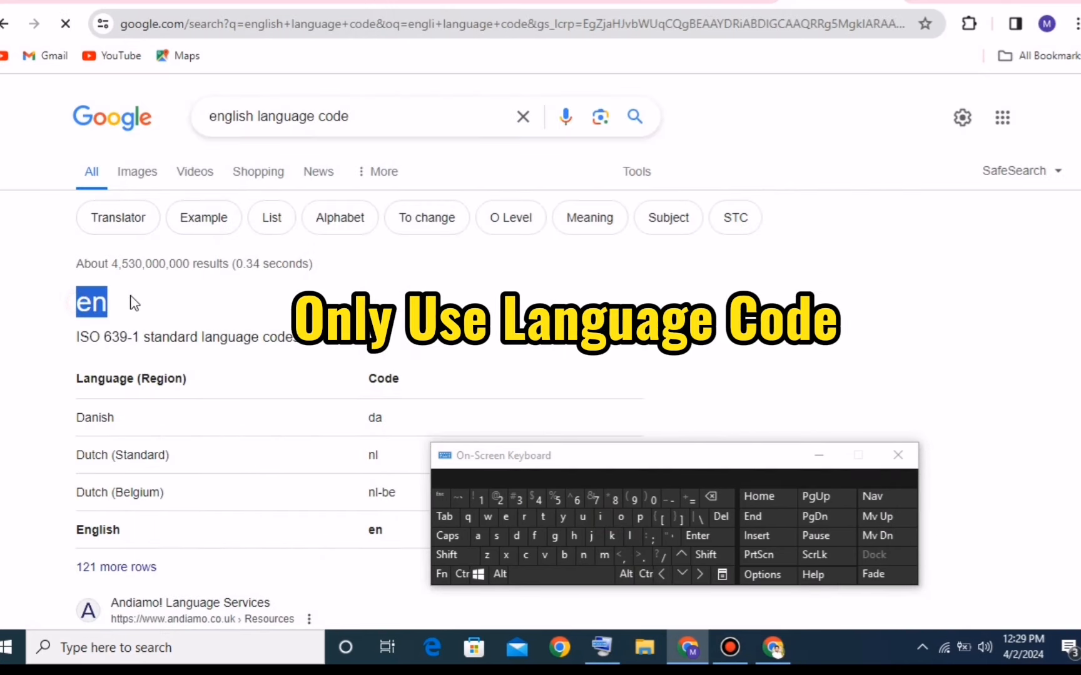
pyautogui.rightClick(100, 302)
pyautogui.click(152, 316)
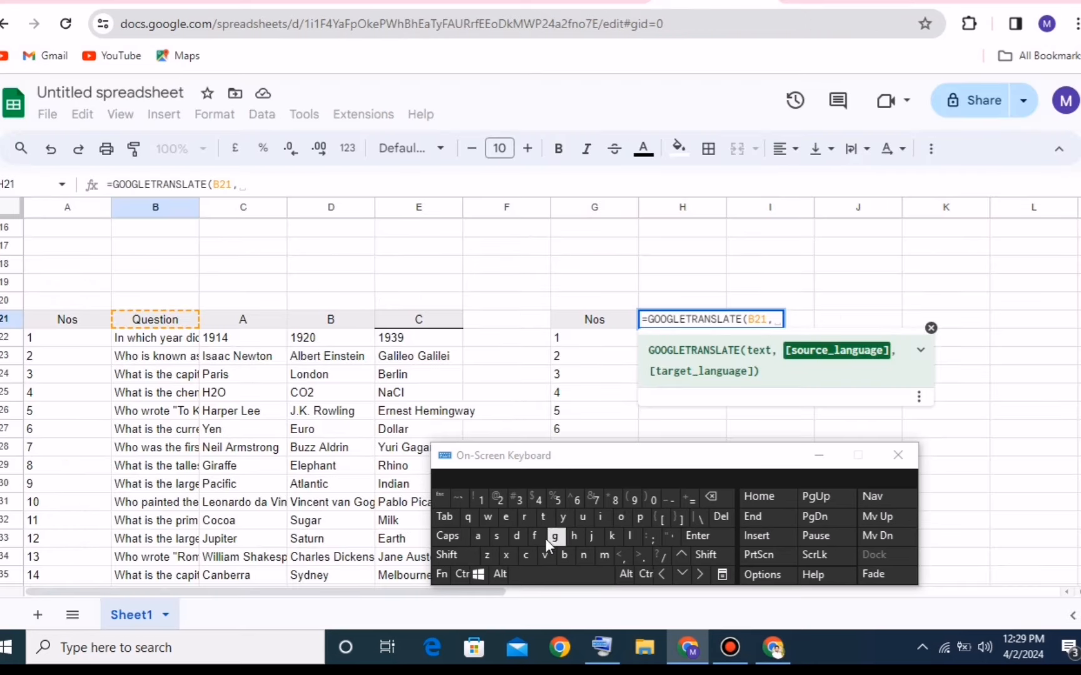
# Back in Google Sheets, enter "en" as the source language of the H21 translation formula.
pyautogui.click(706, 555)
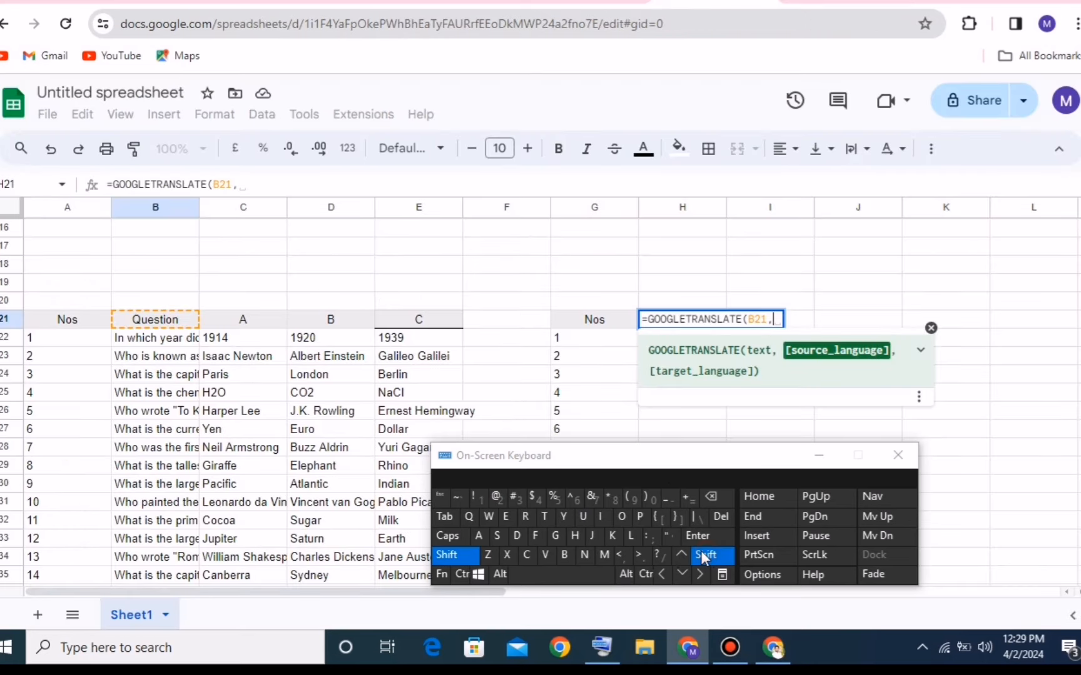
pyautogui.click(668, 536)
pyautogui.click(506, 516)
pyautogui.click(583, 555)
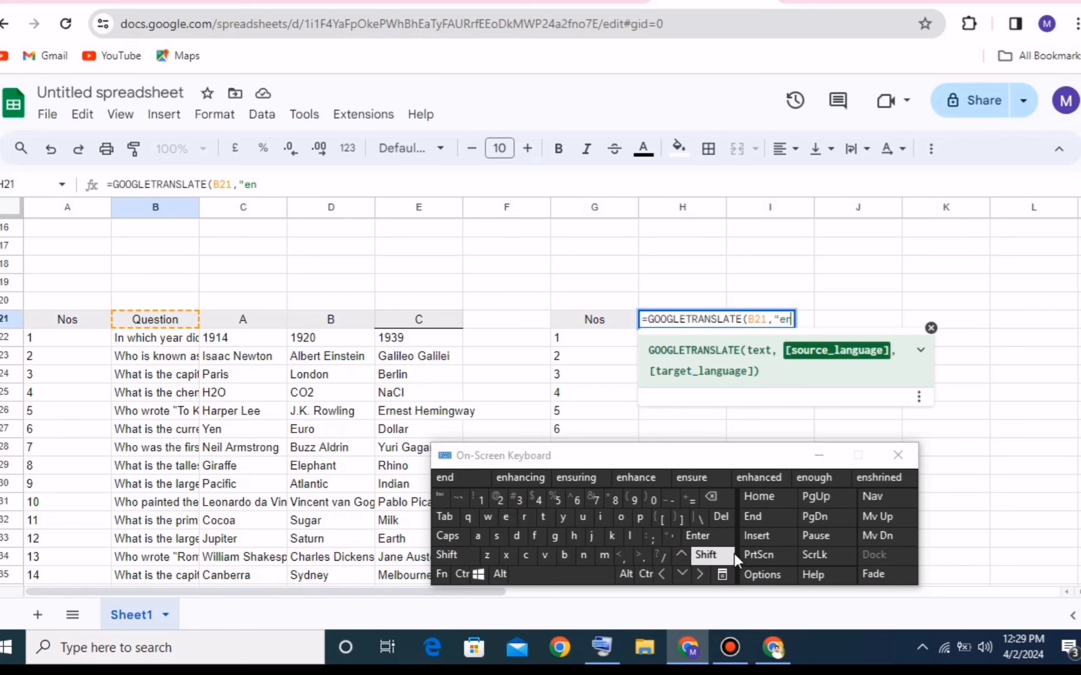
pyautogui.click(706, 554)
pyautogui.click(670, 537)
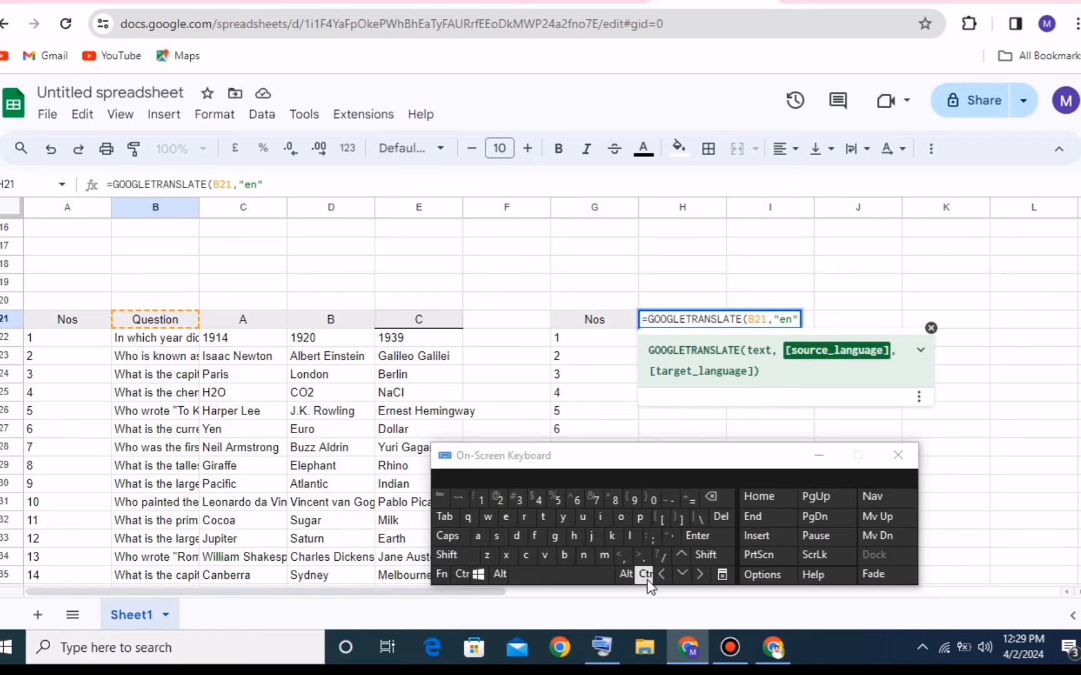
pyautogui.click(626, 555)
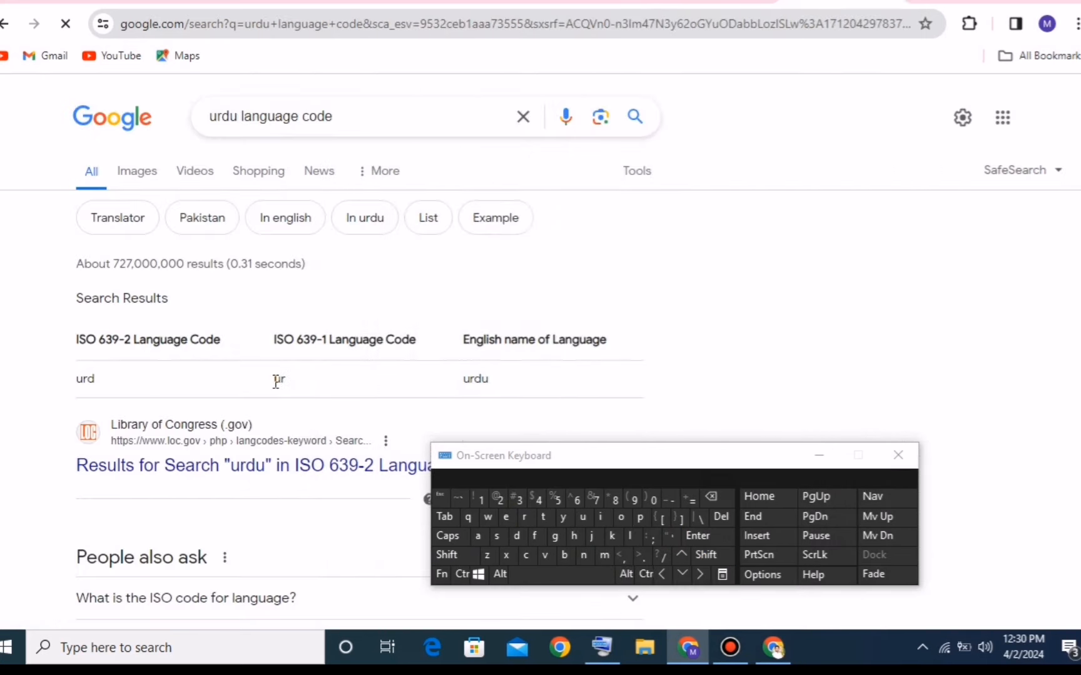
# Check the Urdu language code on Google, then complete the H21 formula as =GOOGLETRANSLATE(B21,"en","ur").
pyautogui.doubleClick(276, 379)
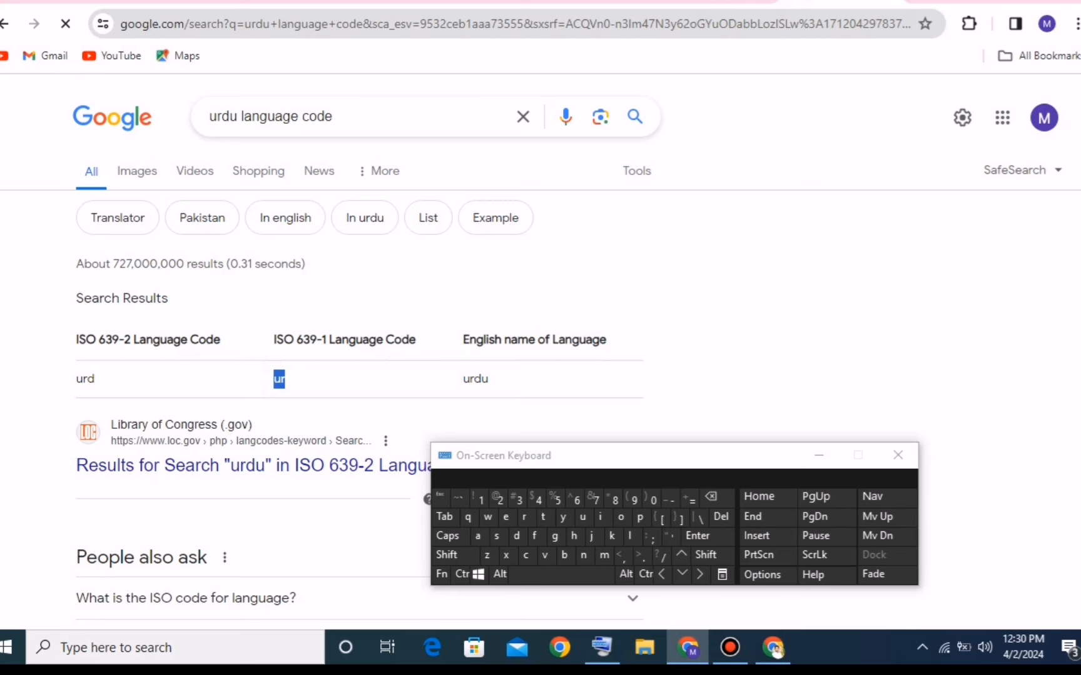
pyautogui.click(716, 2)
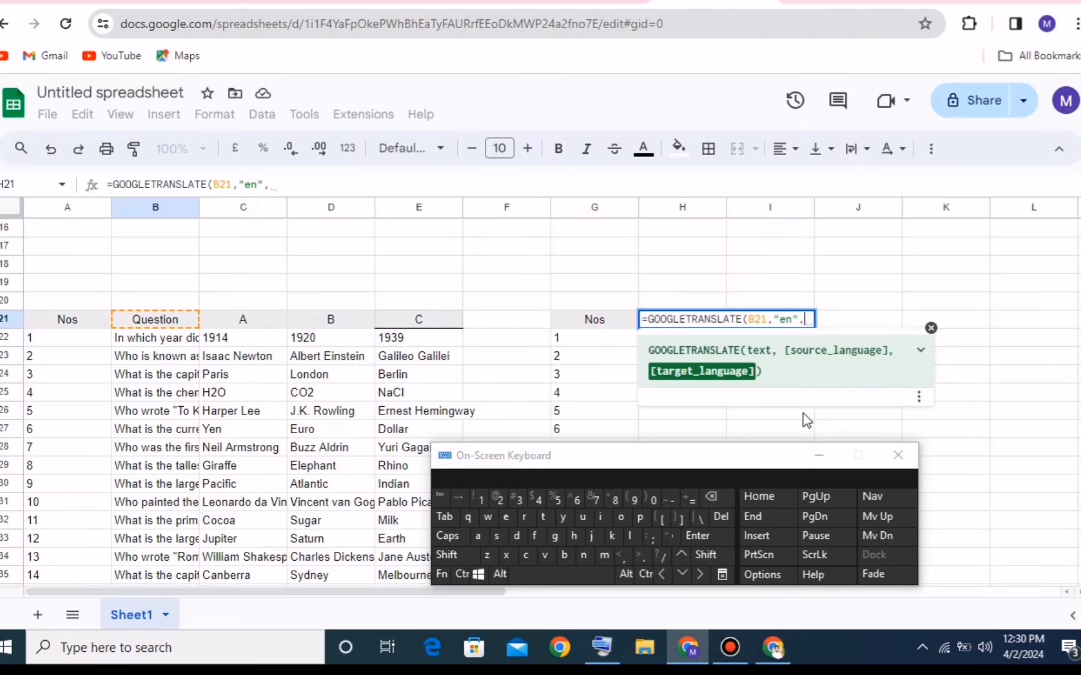
pyautogui.click(702, 556)
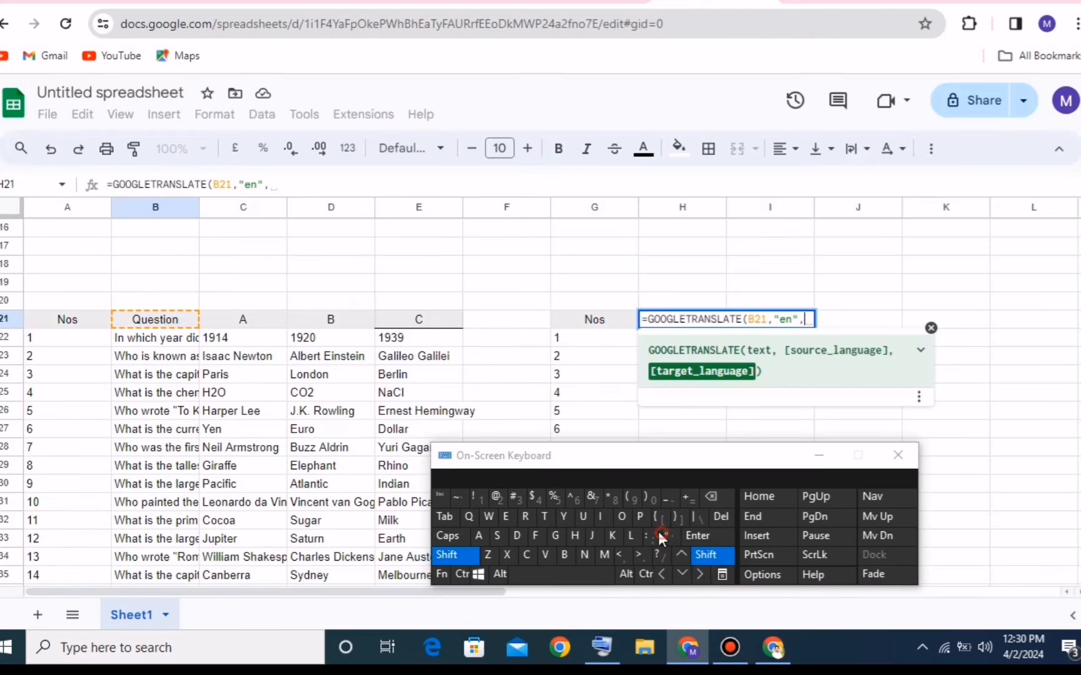
pyautogui.click(661, 534)
pyautogui.click(582, 516)
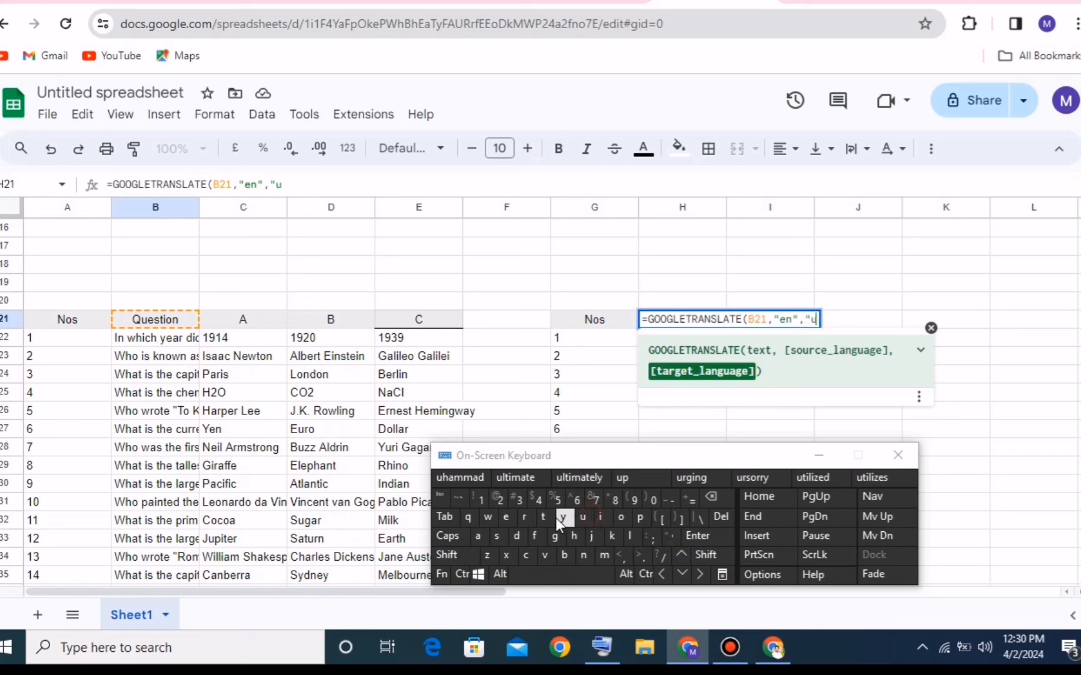
pyautogui.click(709, 497)
pyautogui.click(668, 537)
pyautogui.click(721, 516)
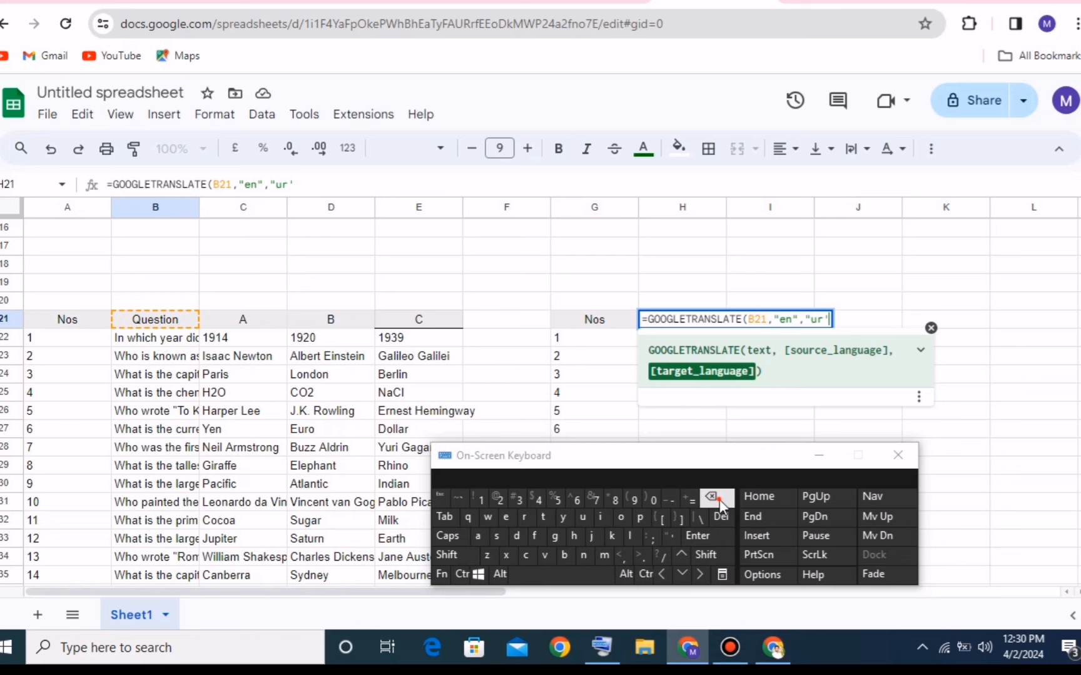
pyautogui.click(706, 555)
pyautogui.click(670, 536)
pyautogui.click(706, 555)
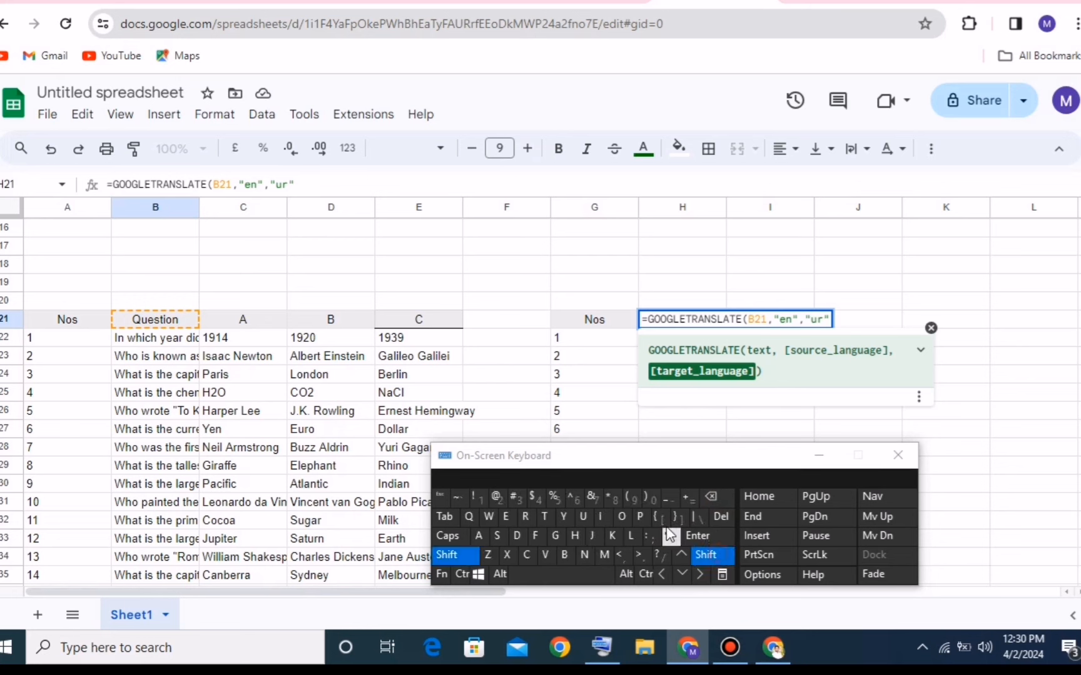
pyautogui.click(651, 500)
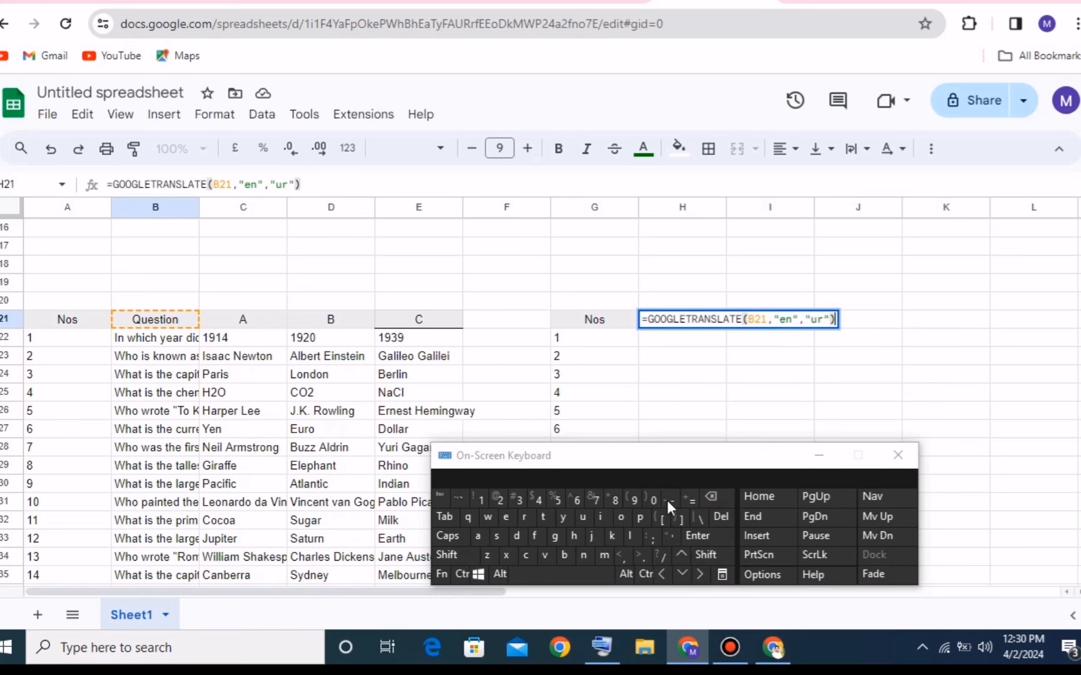
pyautogui.click(716, 536)
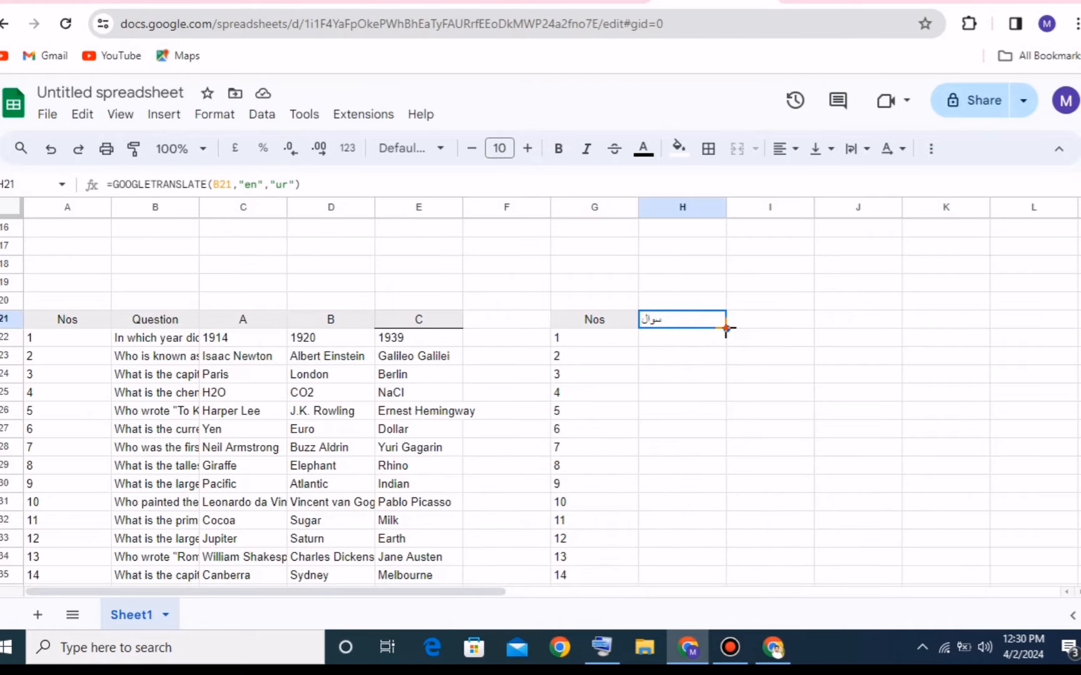
# Fill the Urdu translation formula from H21 down through H121 and check the filled column.
pyautogui.moveTo(726, 328); pyautogui.dragTo(723, 297)
pyautogui.scroll(20, 781, 316)
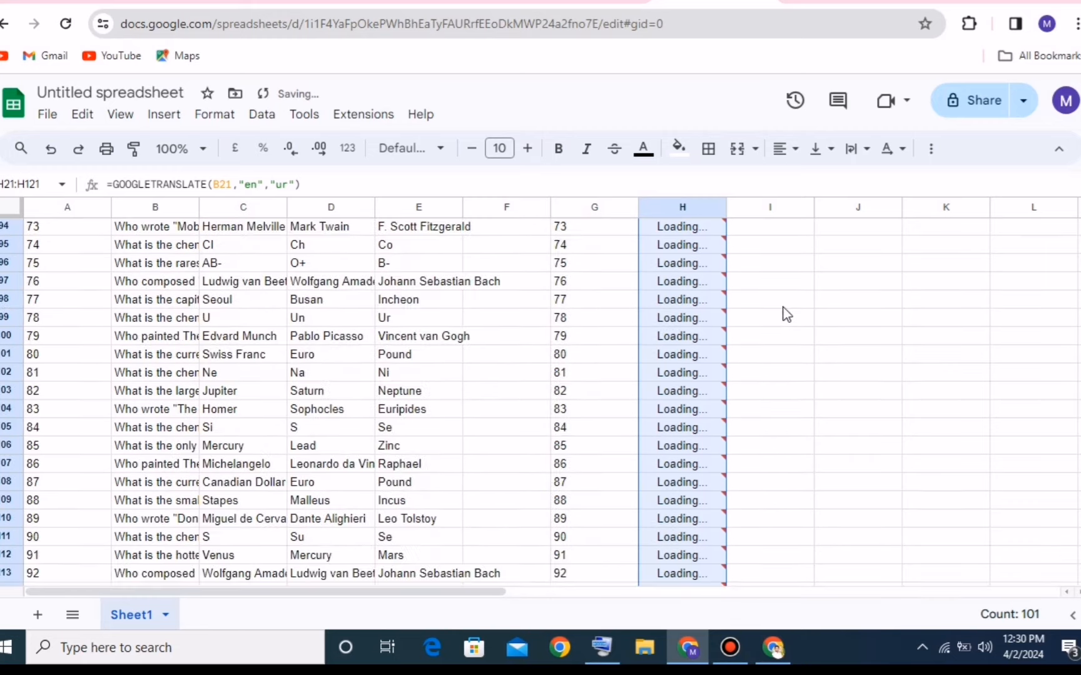
pyautogui.scroll(6, 780, 320)
pyautogui.scroll(-7, 781, 331)
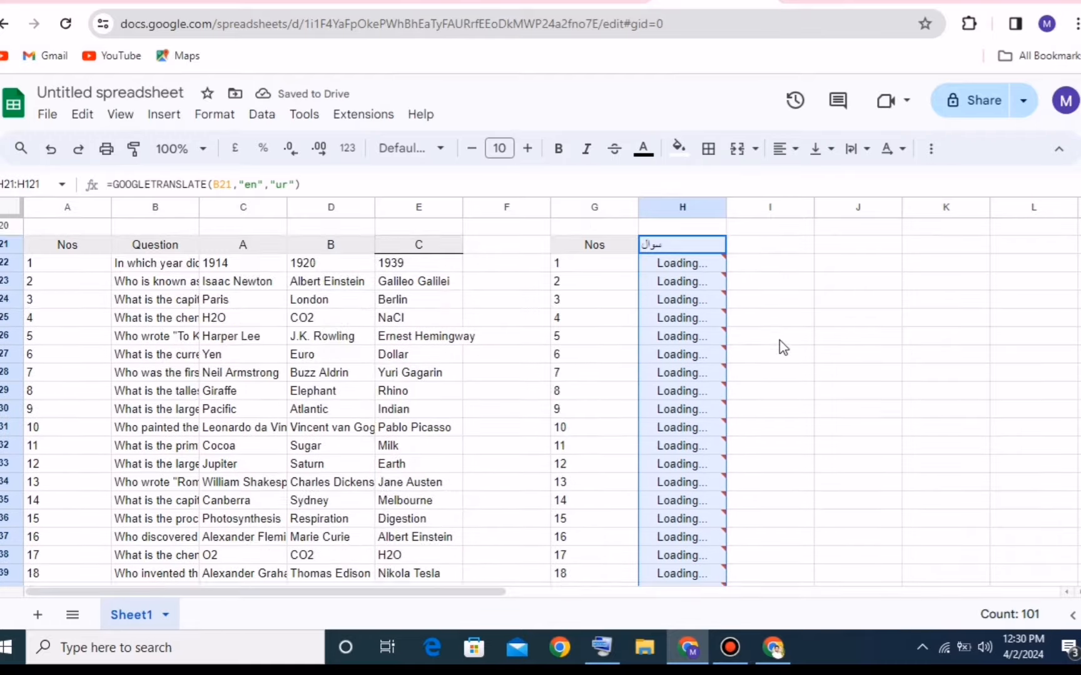
pyautogui.scroll(2, 782, 345)
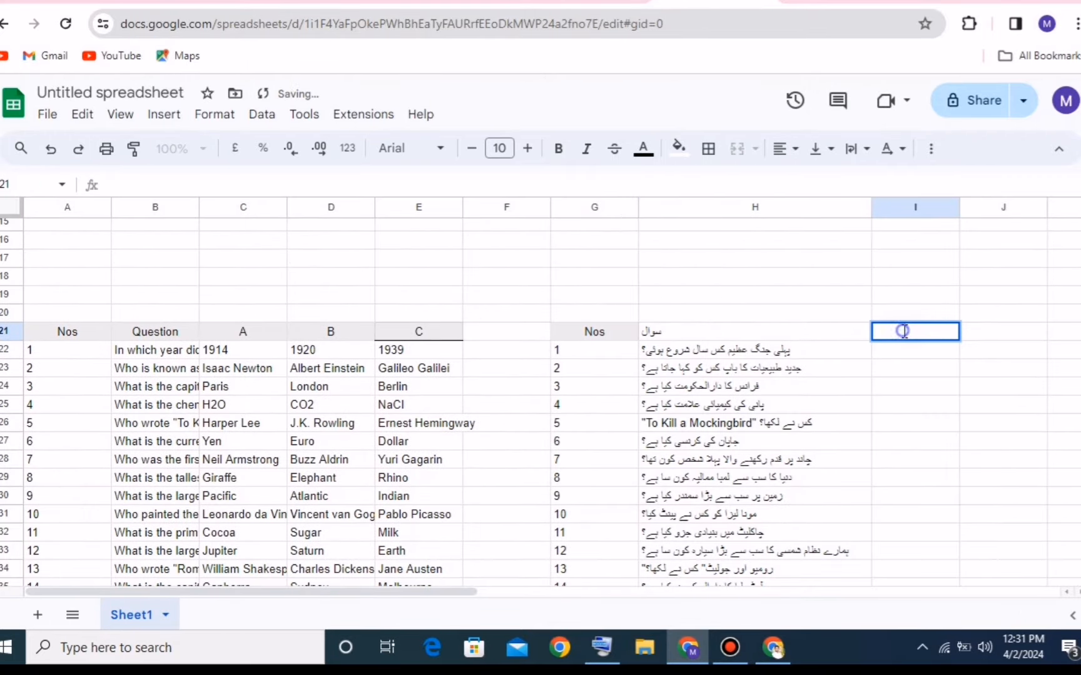
# Paste the GOOGLETRANSLATE formula into I21 and change its text reference to C21.
pyautogui.rightClick(903, 330)
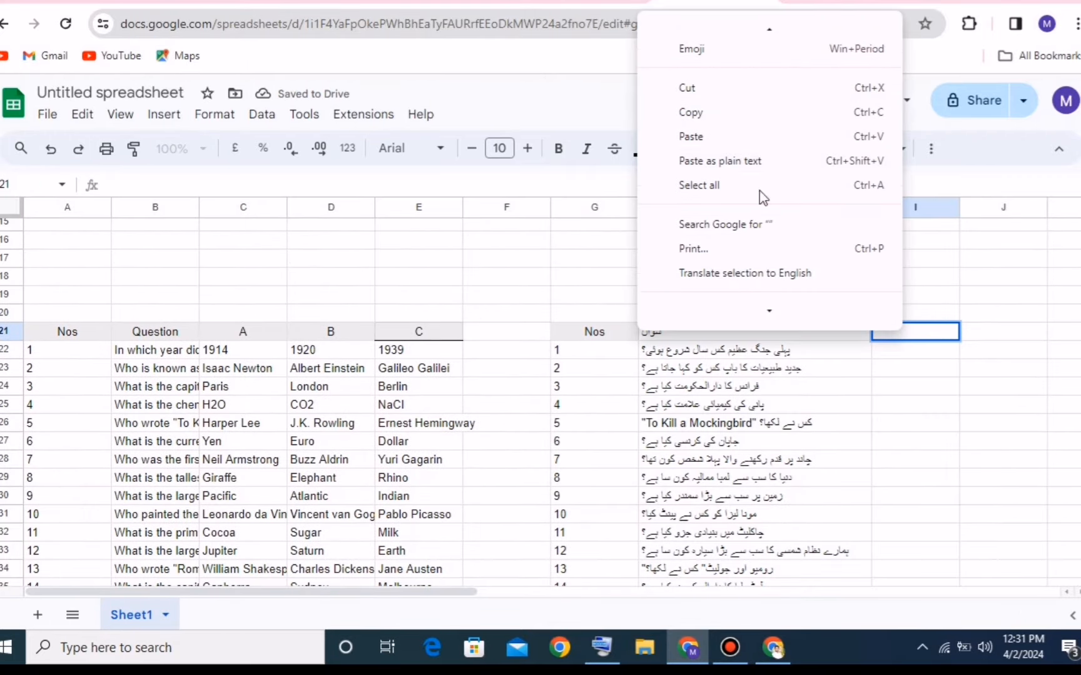
pyautogui.click(714, 140)
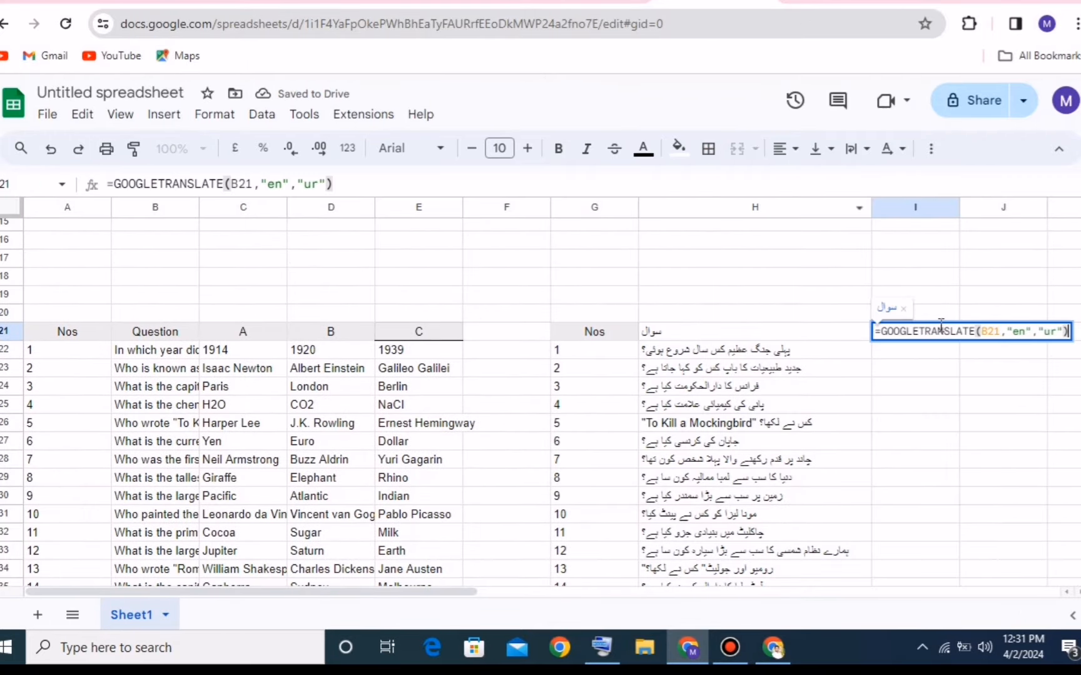
pyautogui.click(999, 332)
pyautogui.press('BackSpace')
pyautogui.press('BackSpace')
pyautogui.press('BackSpace')
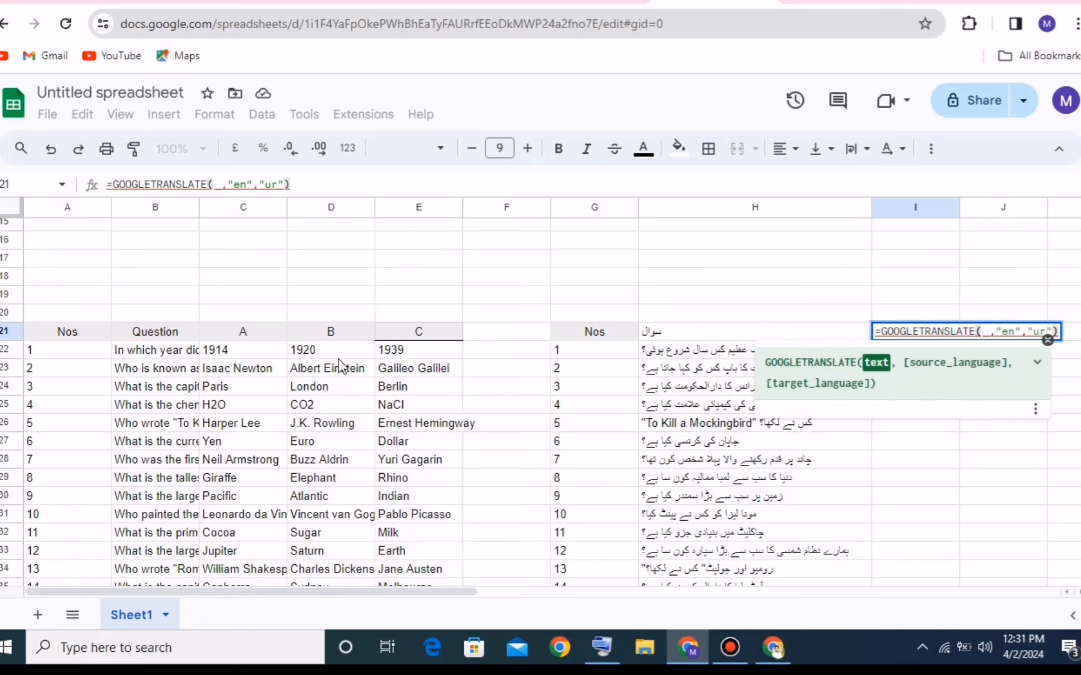
pyautogui.click(243, 338)
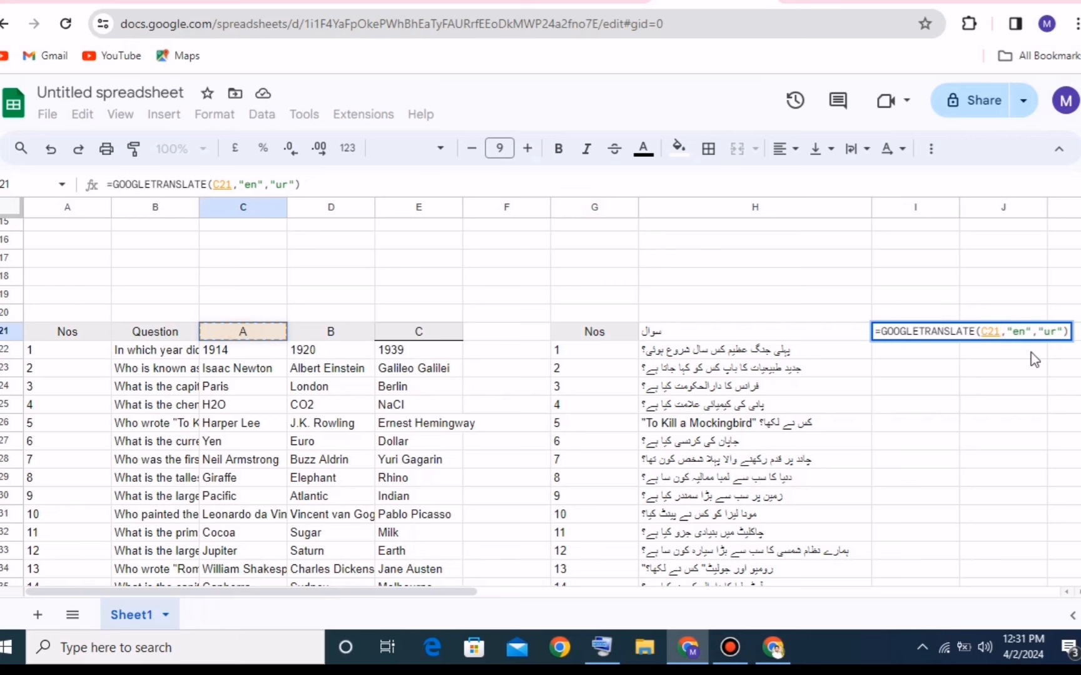
# Copy the Hindi code hi from Google and use it as I21's target language, giving =GOOGLETRANSLATE(C21,"en","hi").
pyautogui.click(1056, 330)
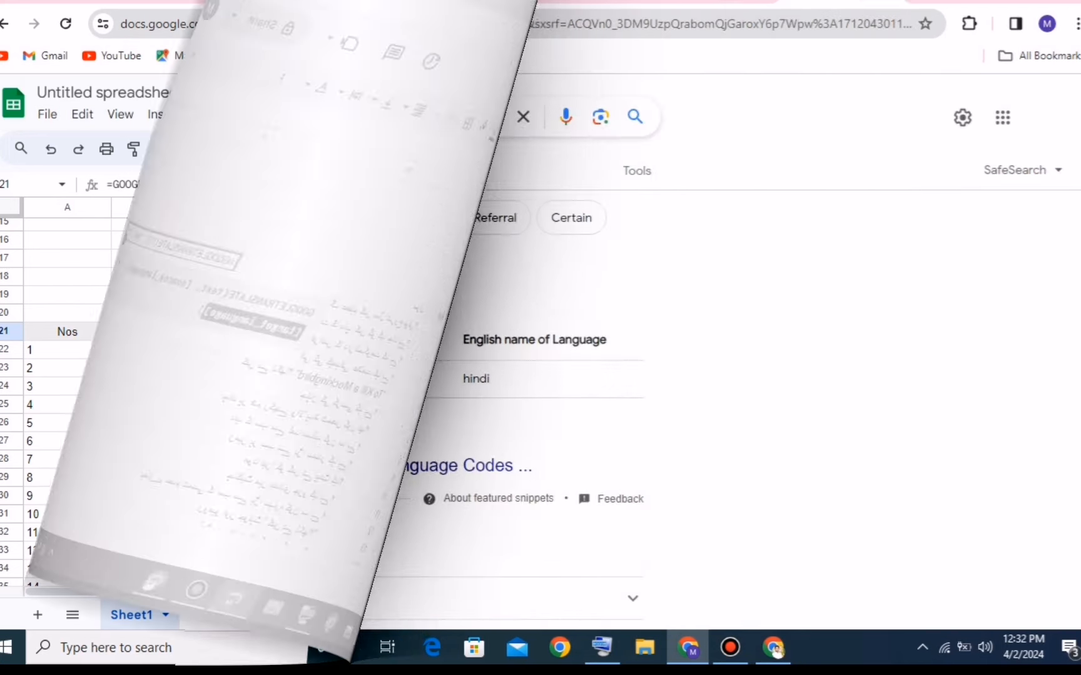
pyautogui.moveTo(271, 379); pyautogui.dragTo(297, 386)
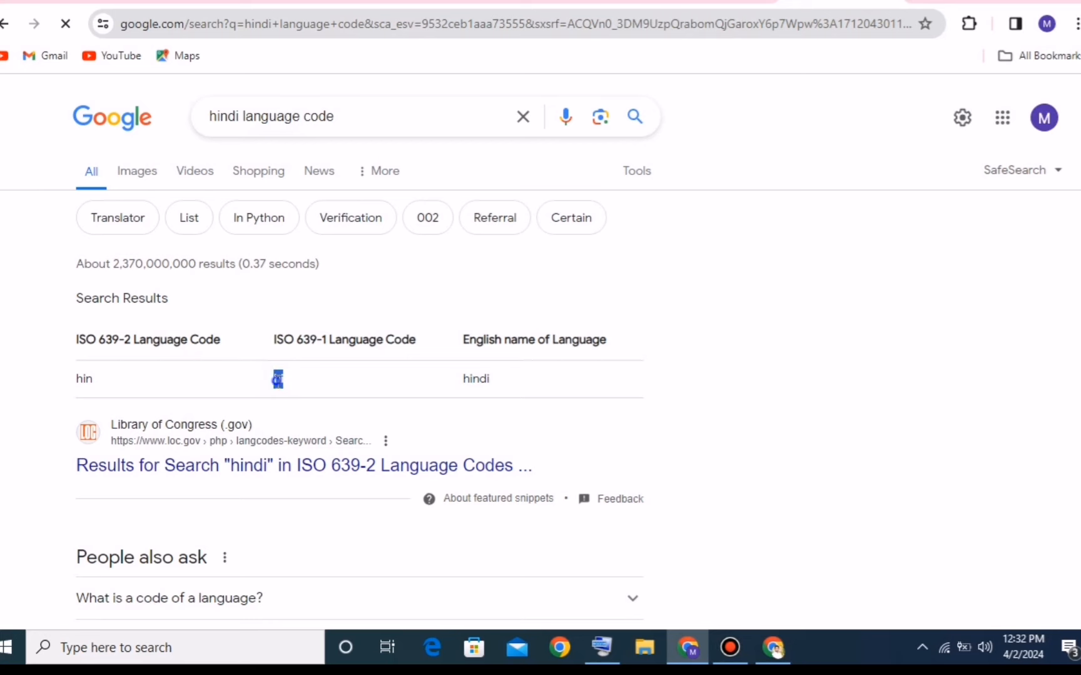
pyautogui.rightClick(277, 379)
pyautogui.click(357, 169)
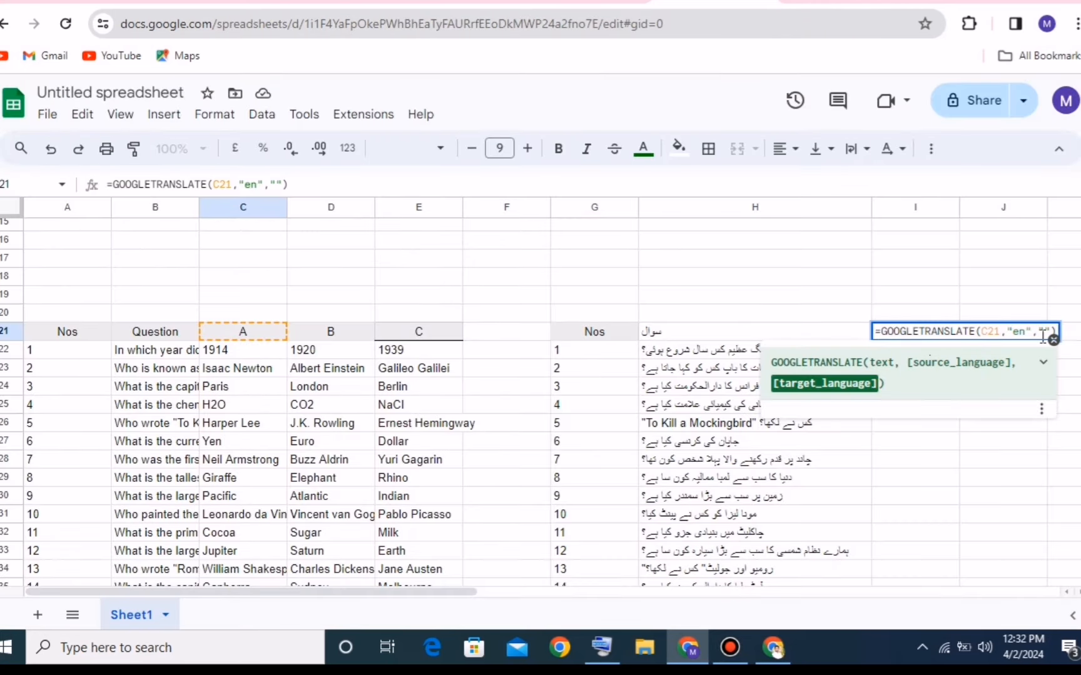
pyautogui.rightClick(1043, 332)
pyautogui.click(847, 177)
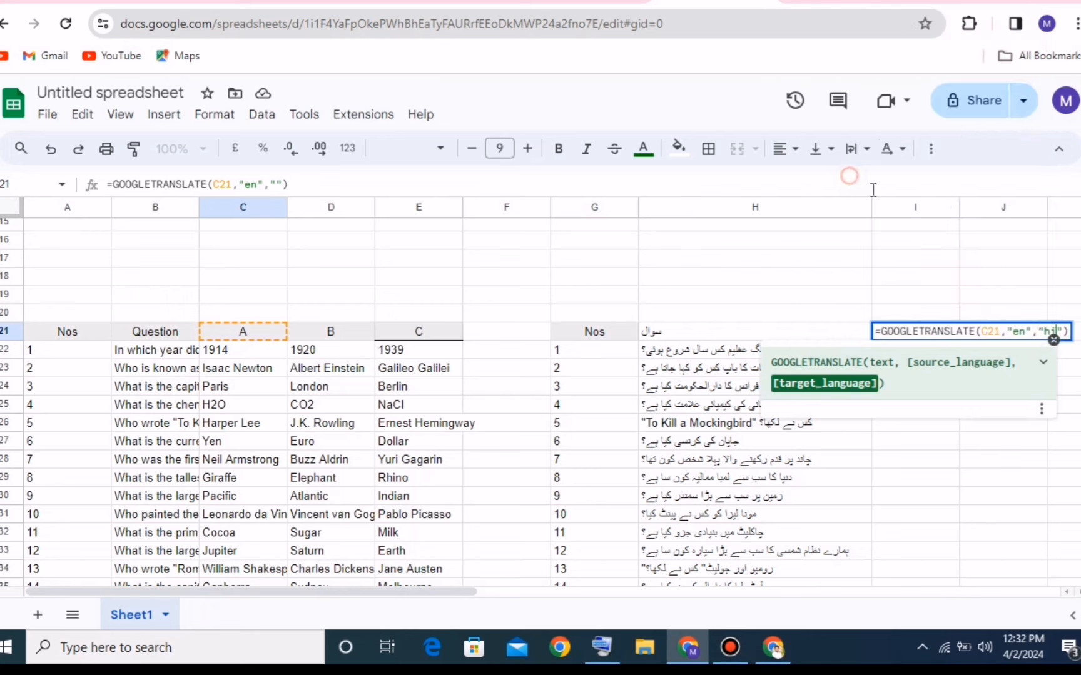
pyautogui.press('Return')
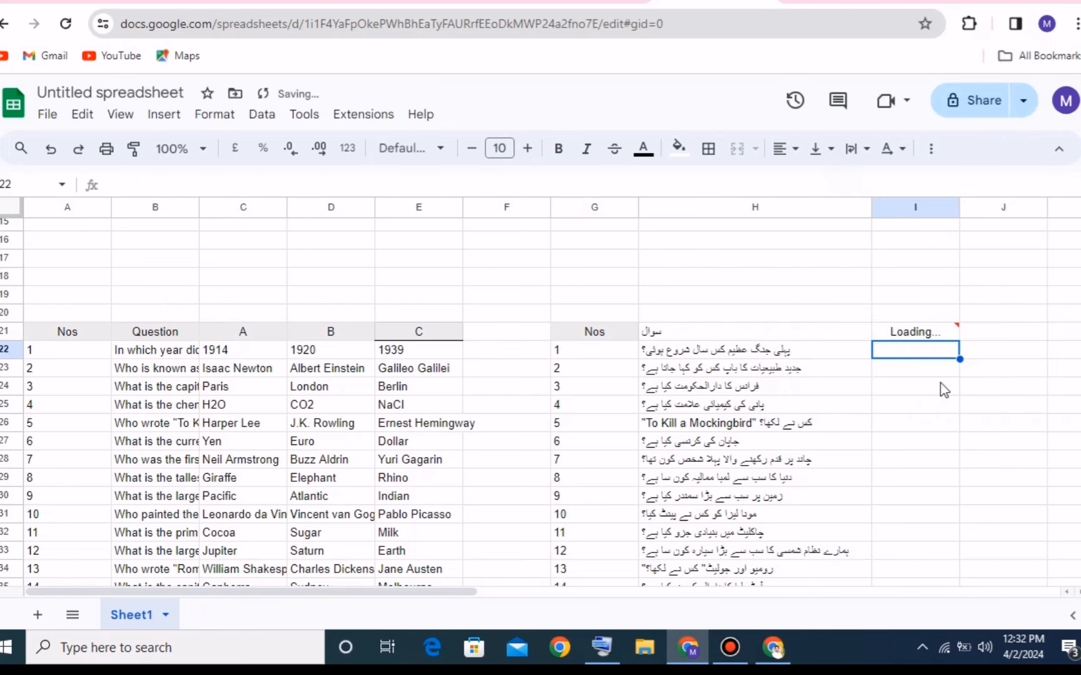
# Fill the Hindi translation formula from I21 down through I121.
pyautogui.click(936, 336)
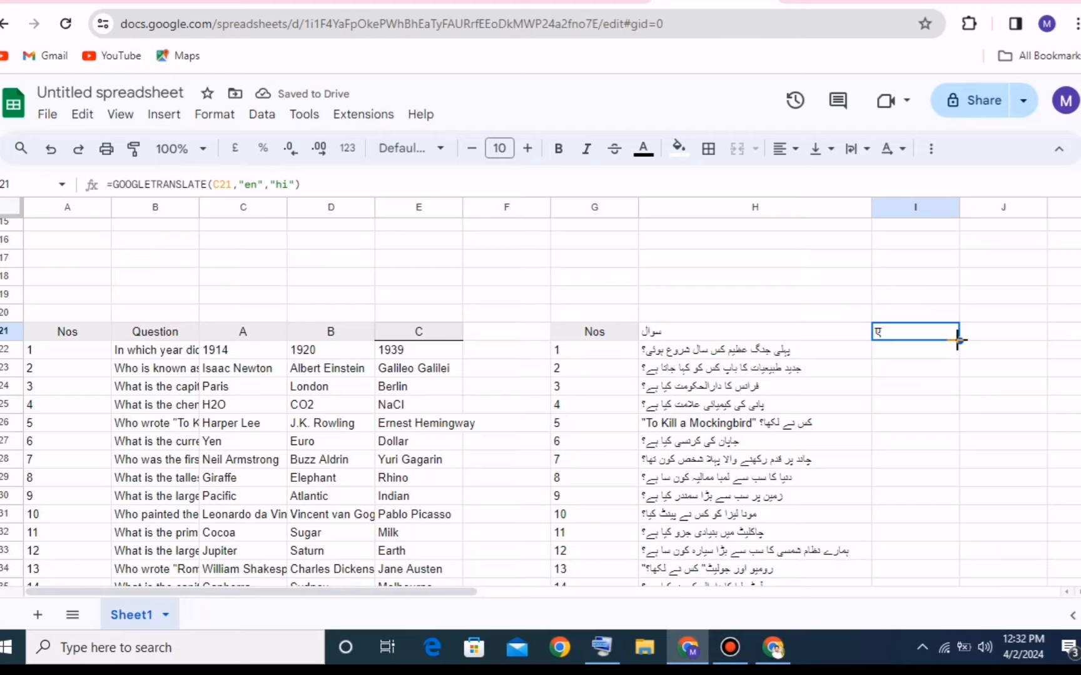
pyautogui.moveTo(957, 340); pyautogui.dragTo(962, 628)
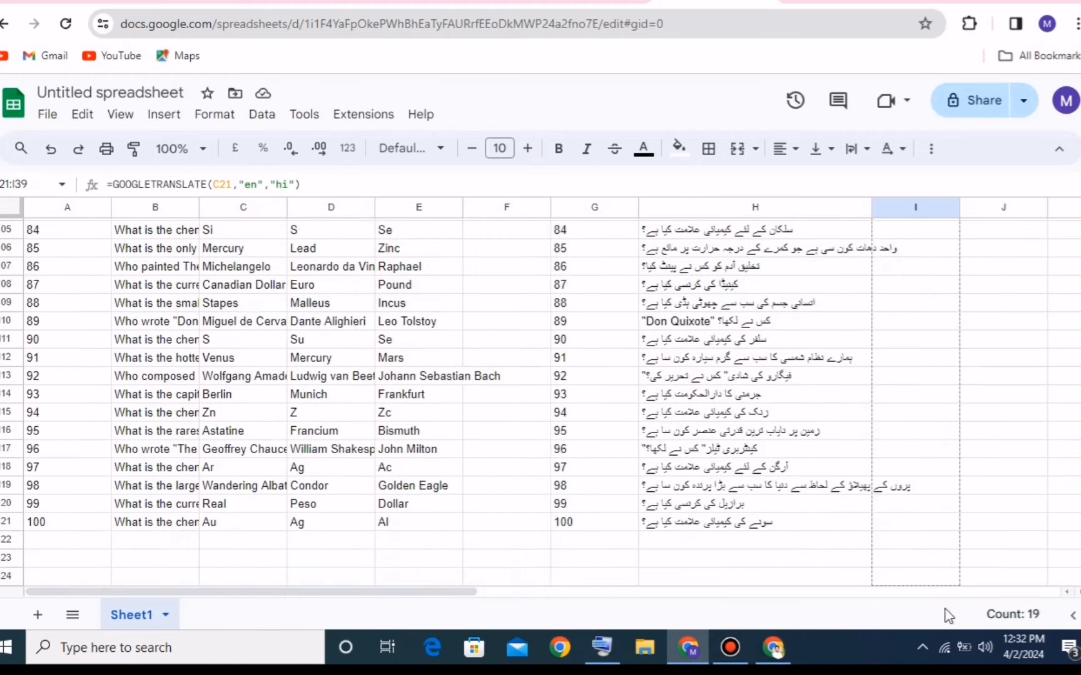
pyautogui.moveTo(947, 616); pyautogui.dragTo(939, 461)
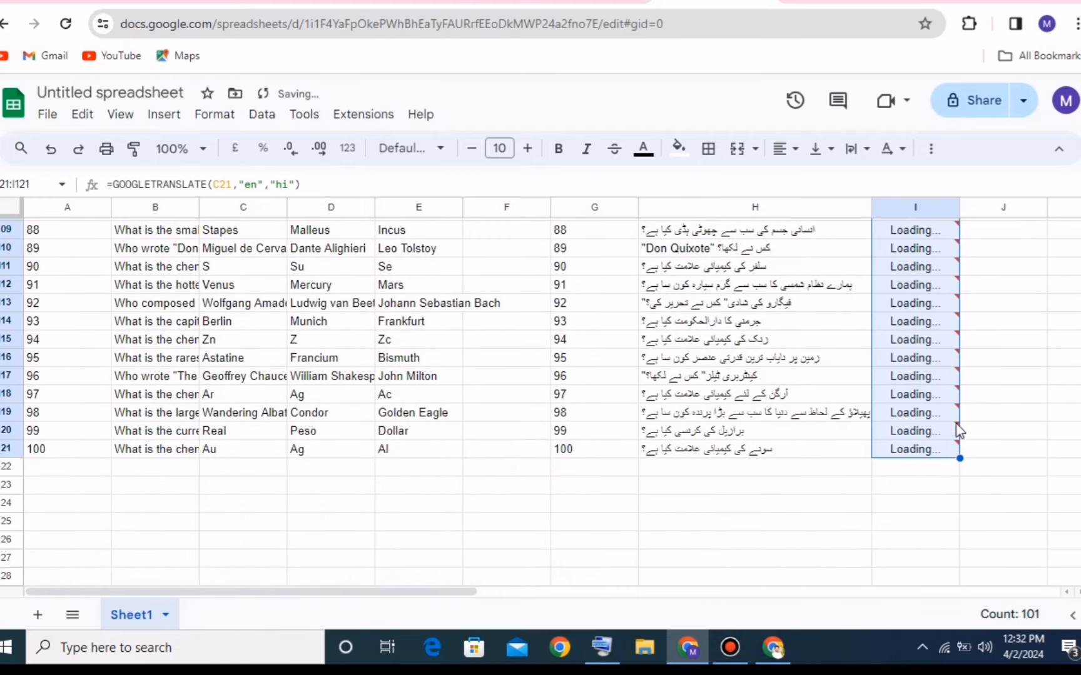
# Check the Hindi translations filled in column I from row 21 through row 121.
pyautogui.scroll(18, 957, 432)
pyautogui.scroll(4, 942, 418)
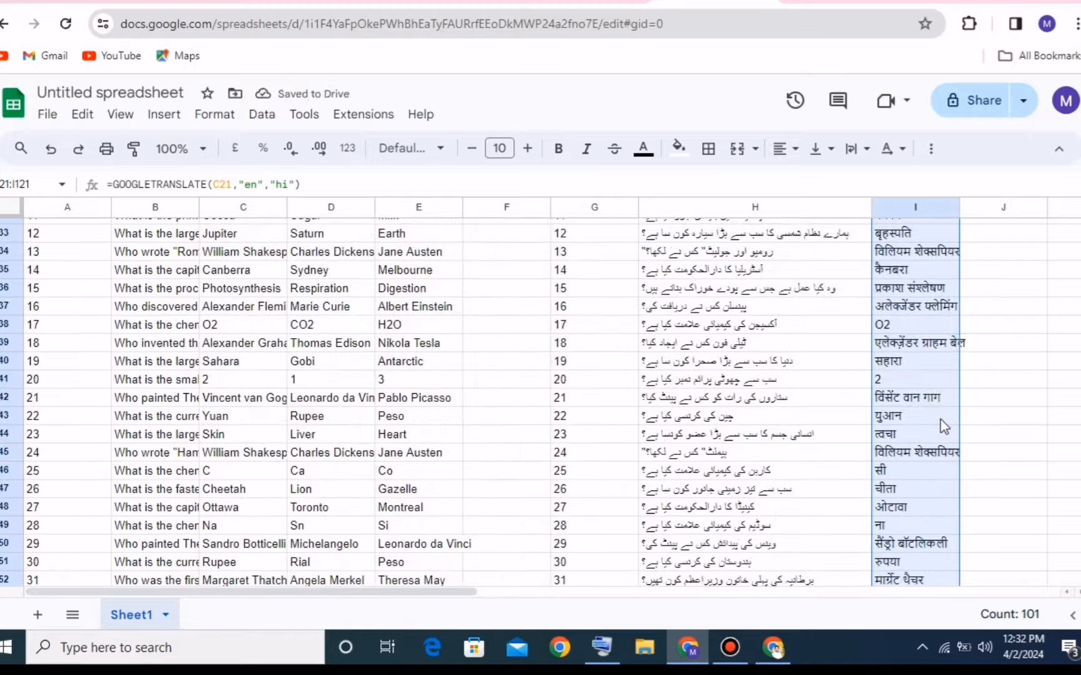
pyautogui.scroll(-11, 943, 424)
pyautogui.scroll(-5, 941, 429)
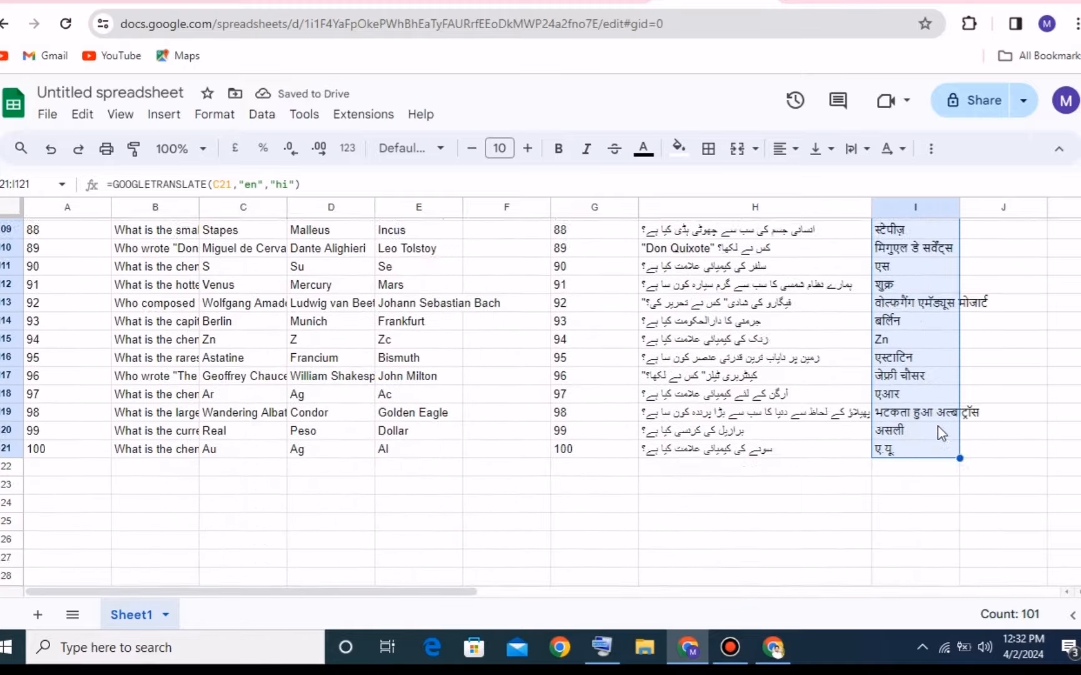
pyautogui.scroll(20, 944, 430)
pyautogui.scroll(-4, 960, 441)
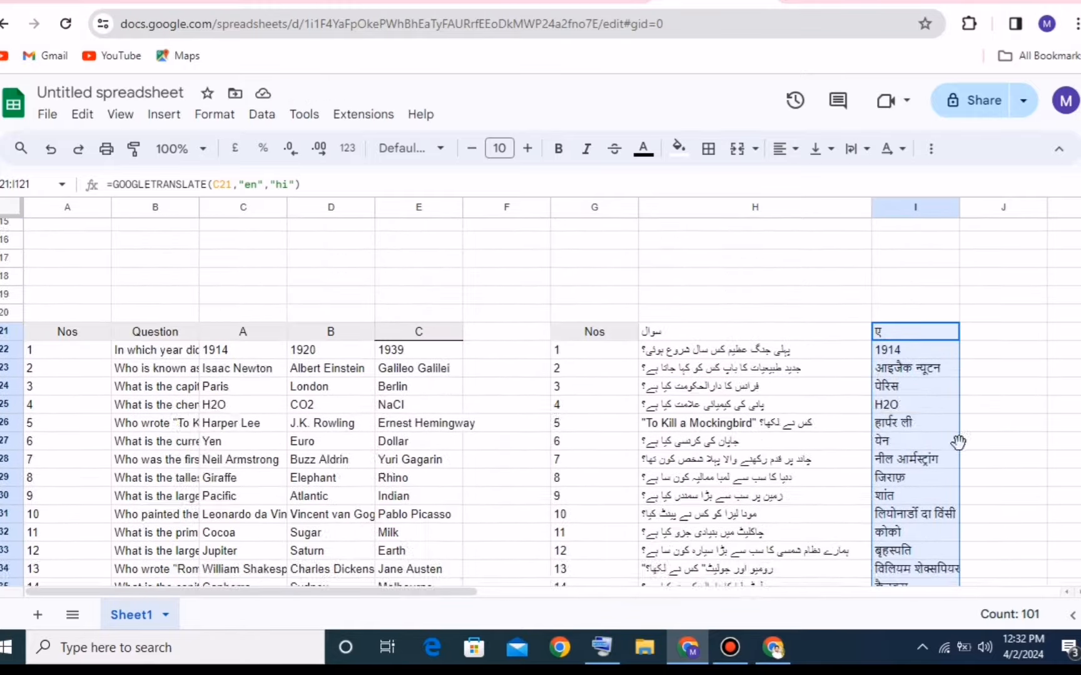
pyautogui.scroll(2, 954, 366)
pyautogui.scroll(-2, 969, 400)
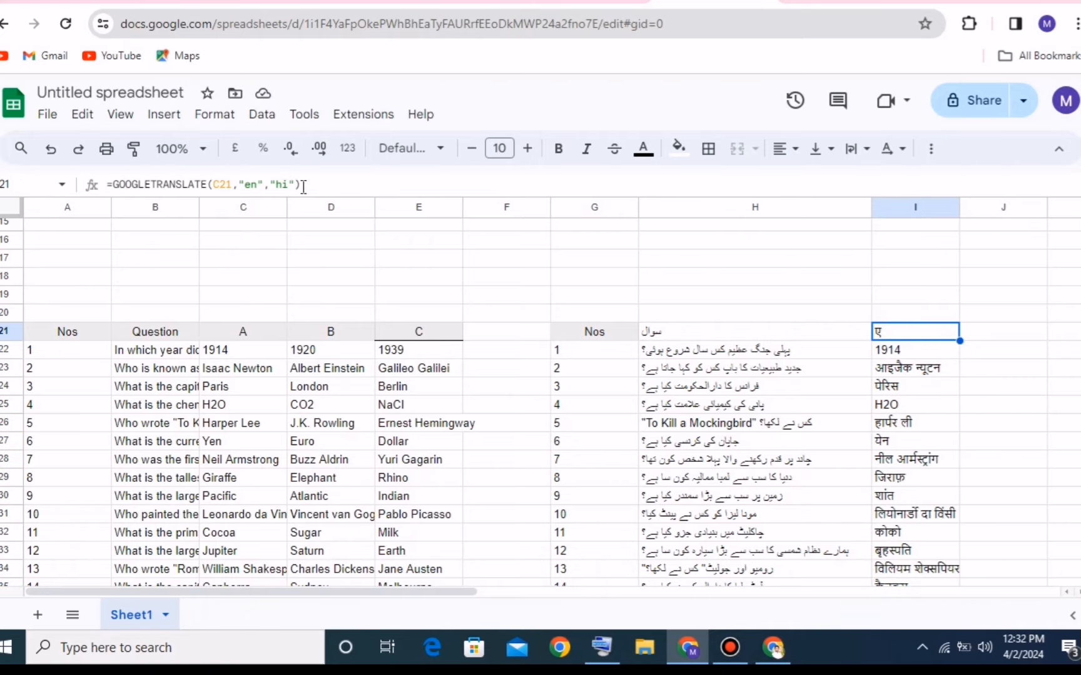
# Copy the full GOOGLETRANSLATE formula text from I21 and paste it into J21.
pyautogui.click(294, 184)
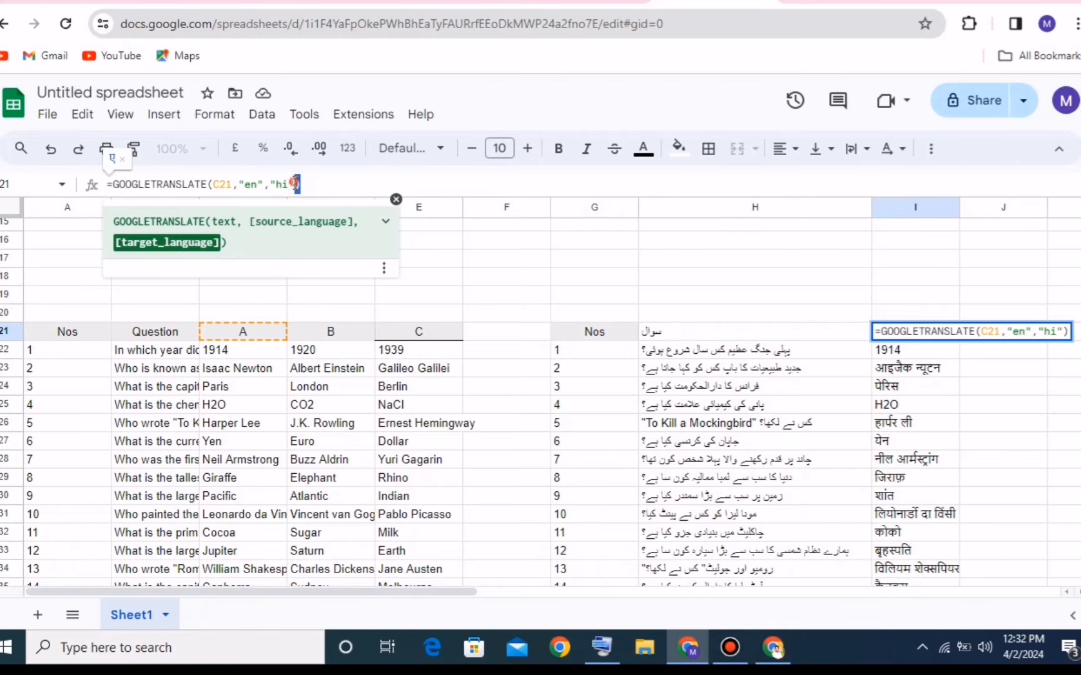
pyautogui.moveTo(311, 184); pyautogui.dragTo(100, 191)
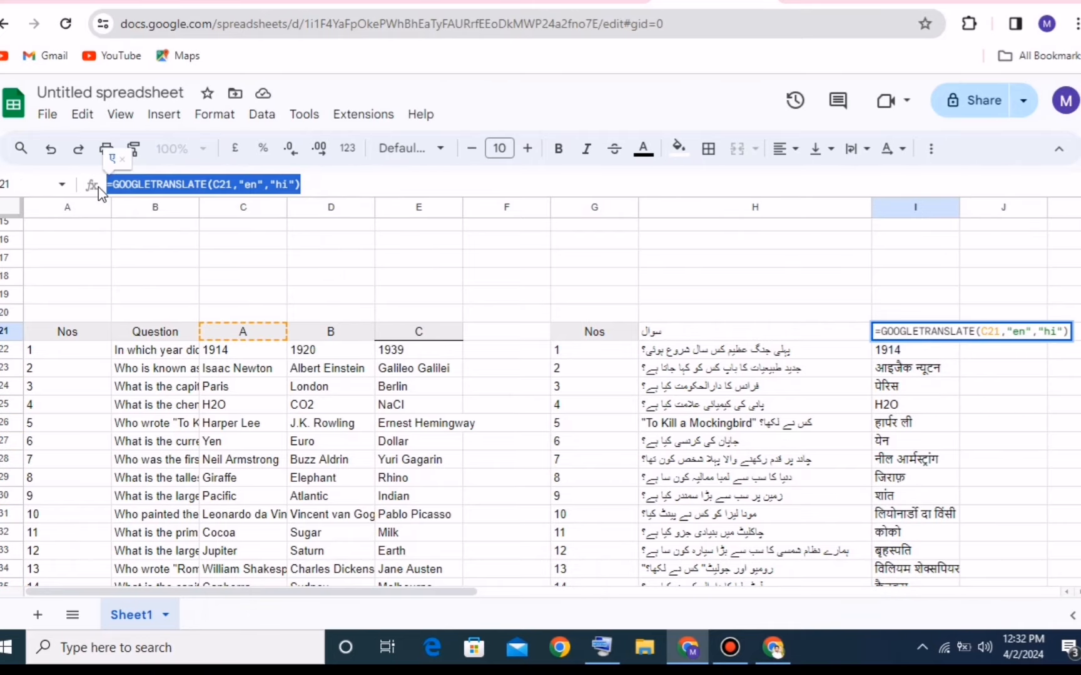
pyautogui.rightClick(139, 196)
pyautogui.click(207, 266)
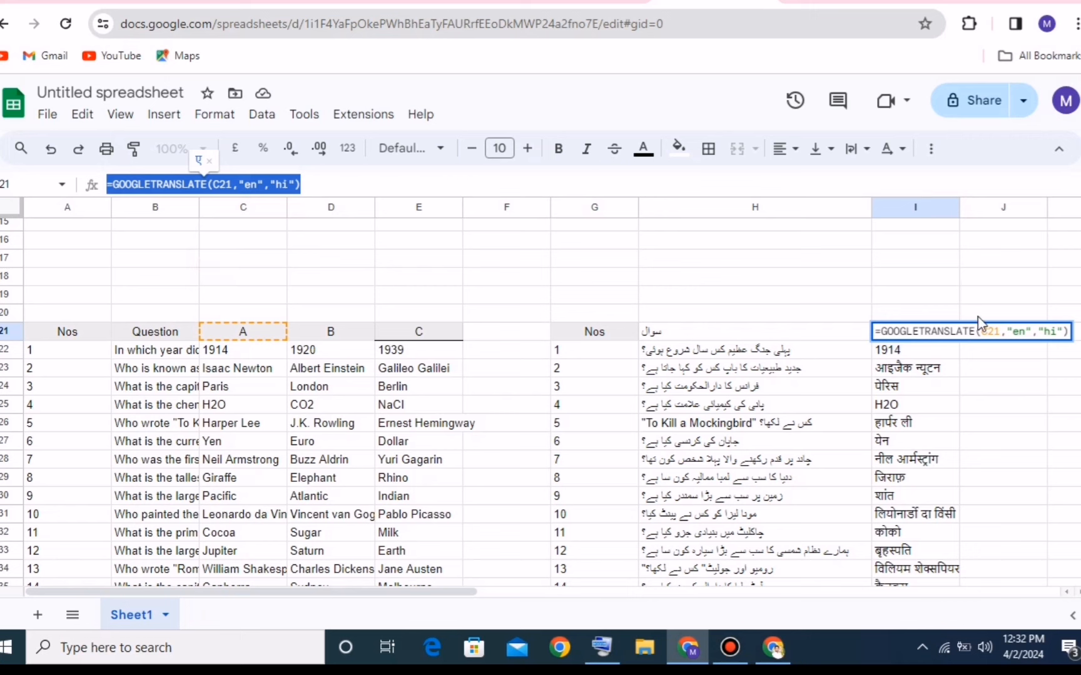
pyautogui.click(1049, 370)
pyautogui.click(973, 341)
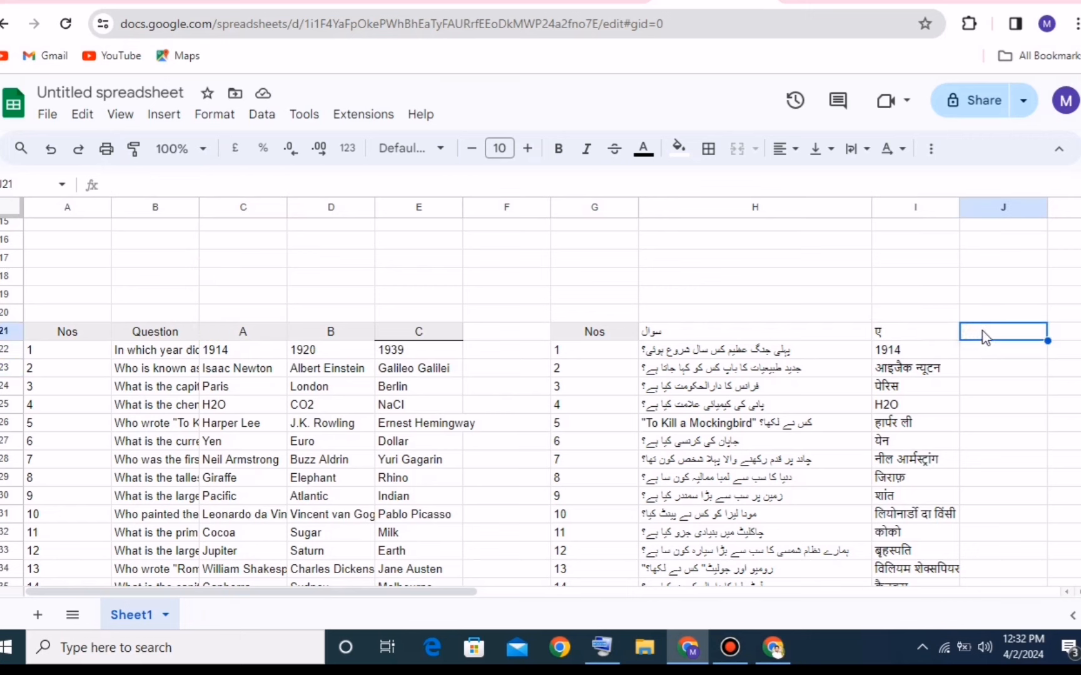
pyautogui.rightClick(983, 334)
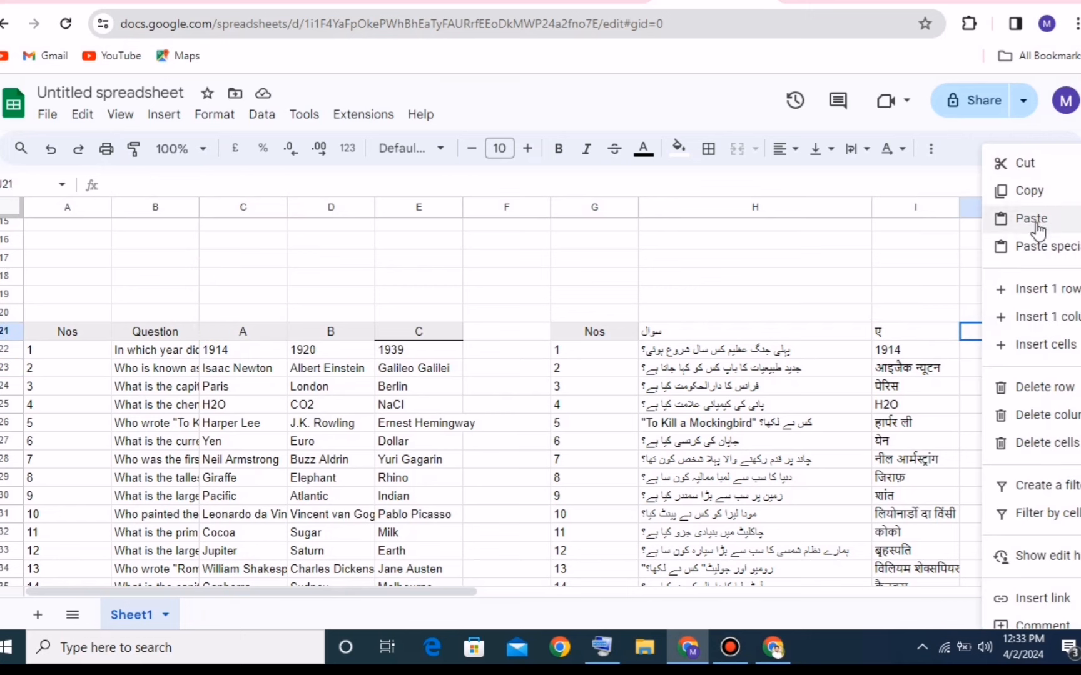
pyautogui.click(1031, 220)
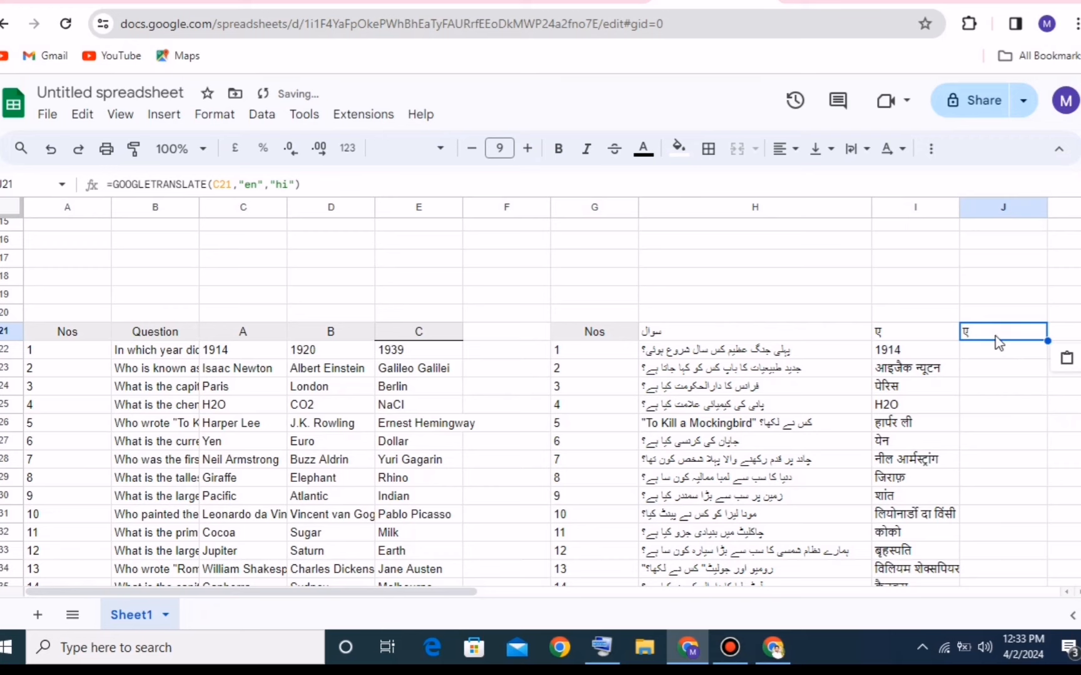
# Change the text reference in J21's translation formula to D21, the header of option B.
pyautogui.doubleClick(995, 337)
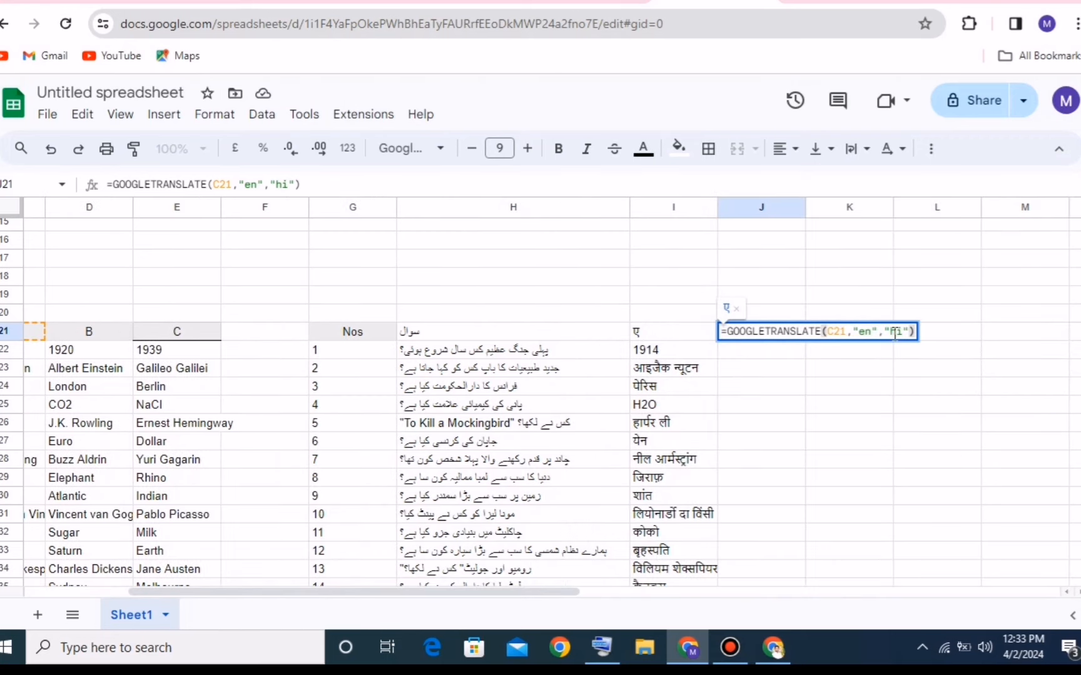
pyautogui.click(891, 330)
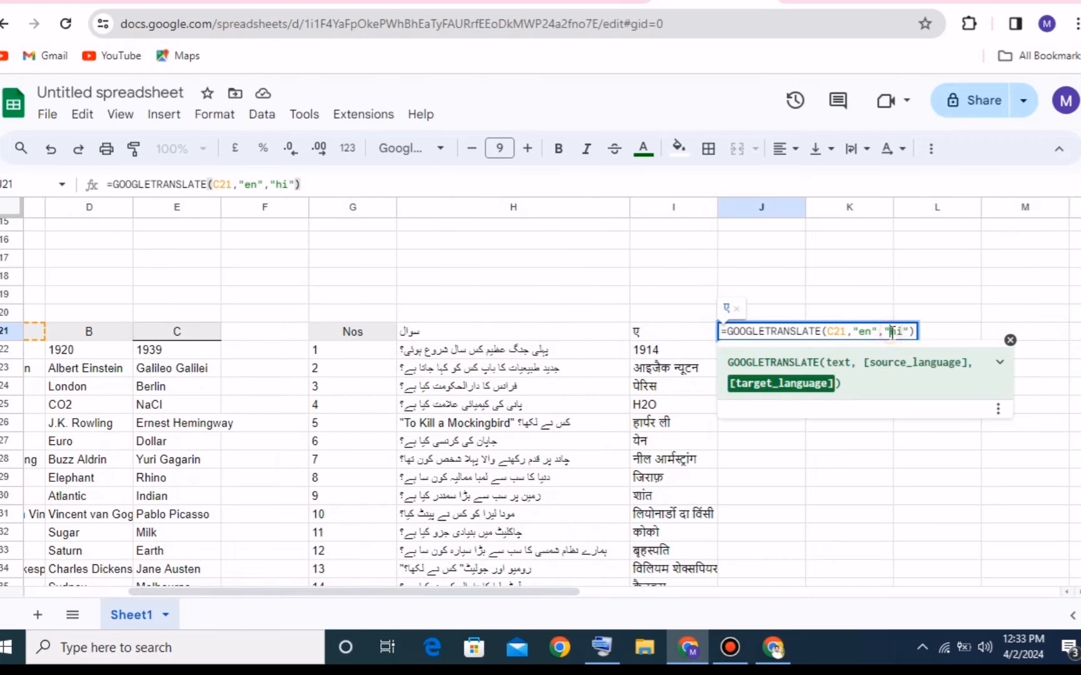
pyautogui.click(846, 332)
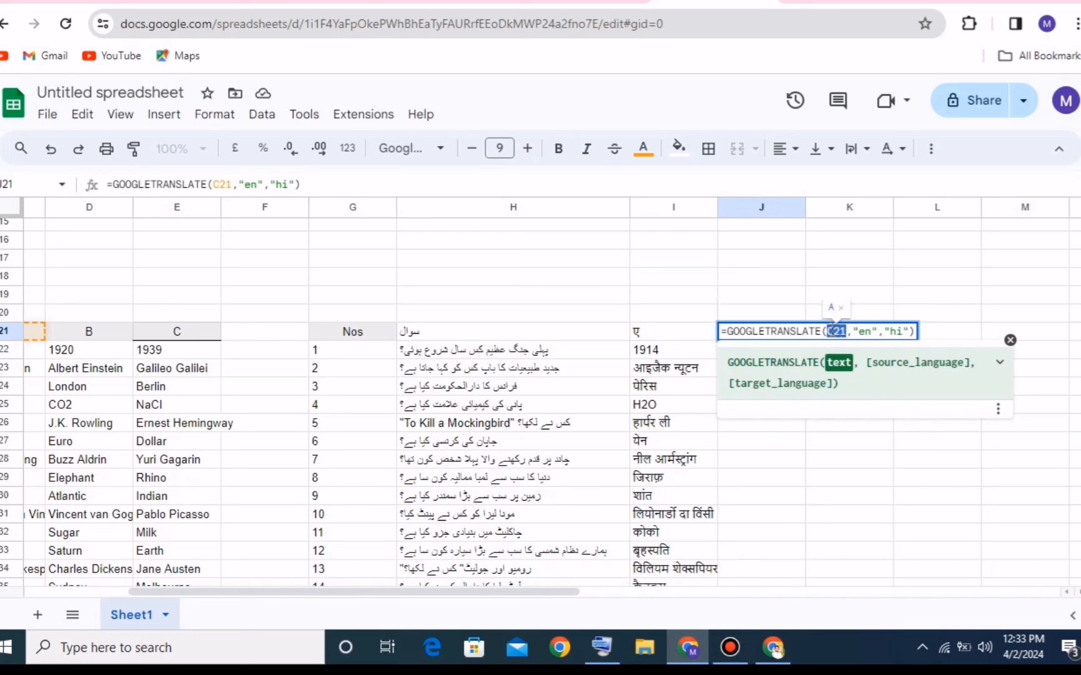
pyautogui.press('BackSpace')
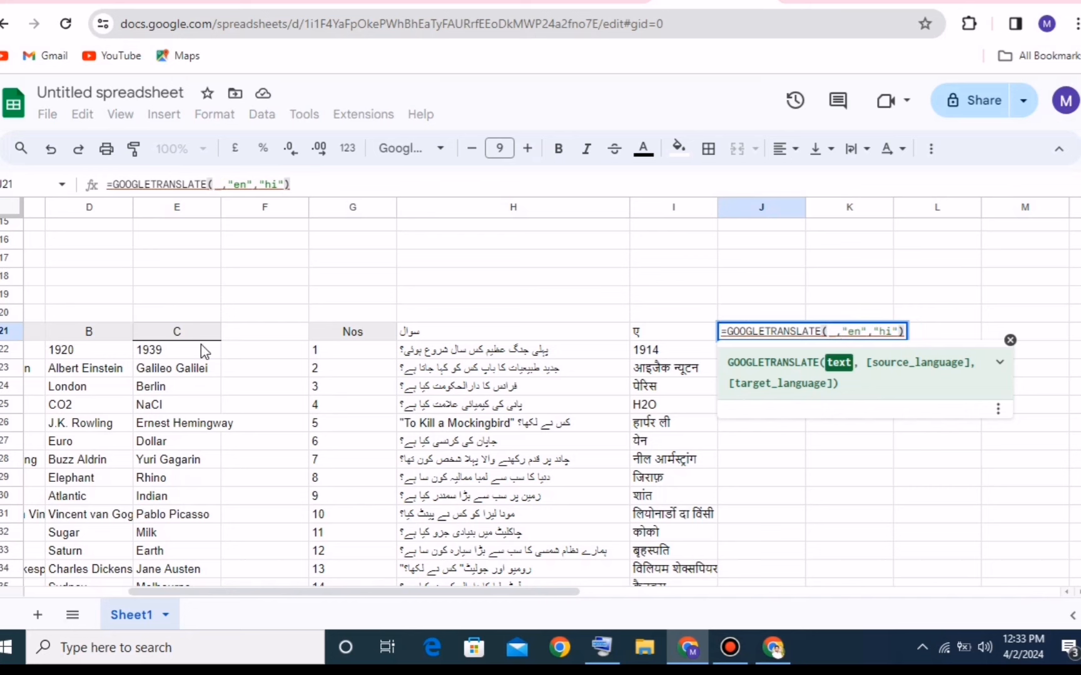
pyautogui.moveTo(434, 594); pyautogui.dragTo(383, 606)
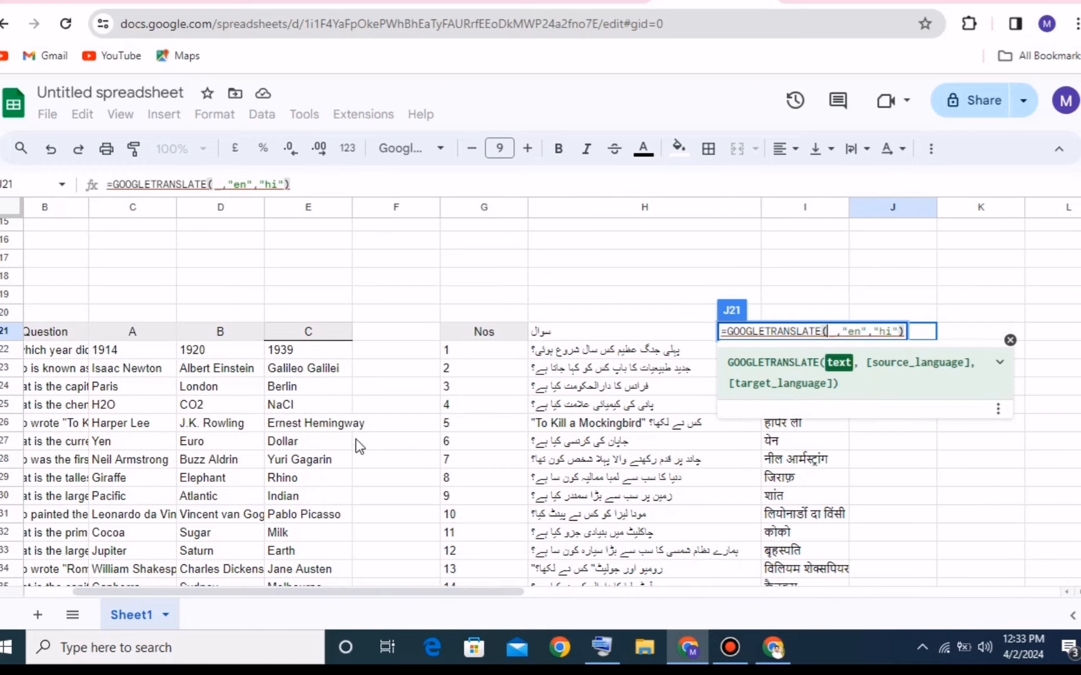
pyautogui.click(208, 337)
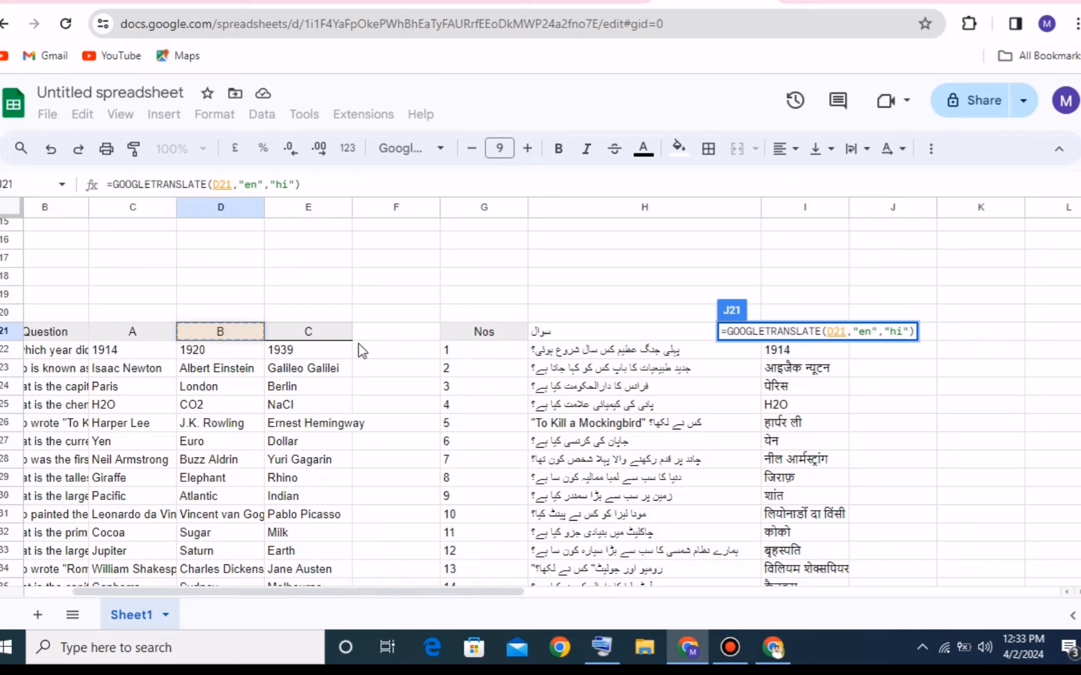
# Copy the Bengali code bn from the Google results and use it as J21's target language, giving =GOOGLETRANSLATE(D21,"en","bn").
pyautogui.click(903, 331)
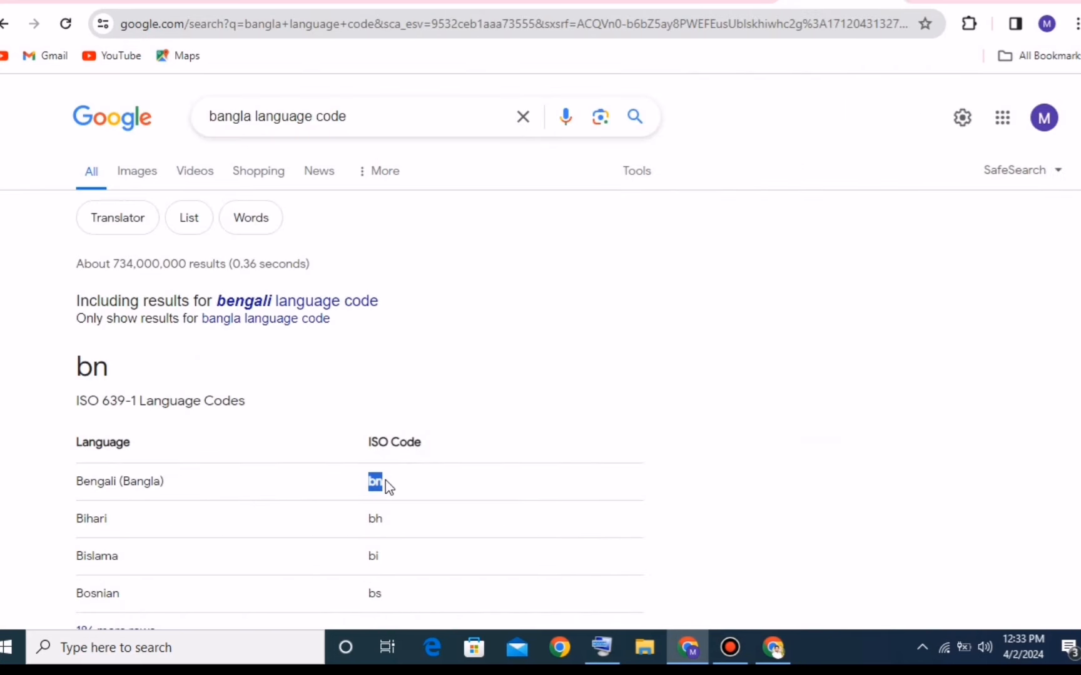
pyautogui.rightClick(379, 482)
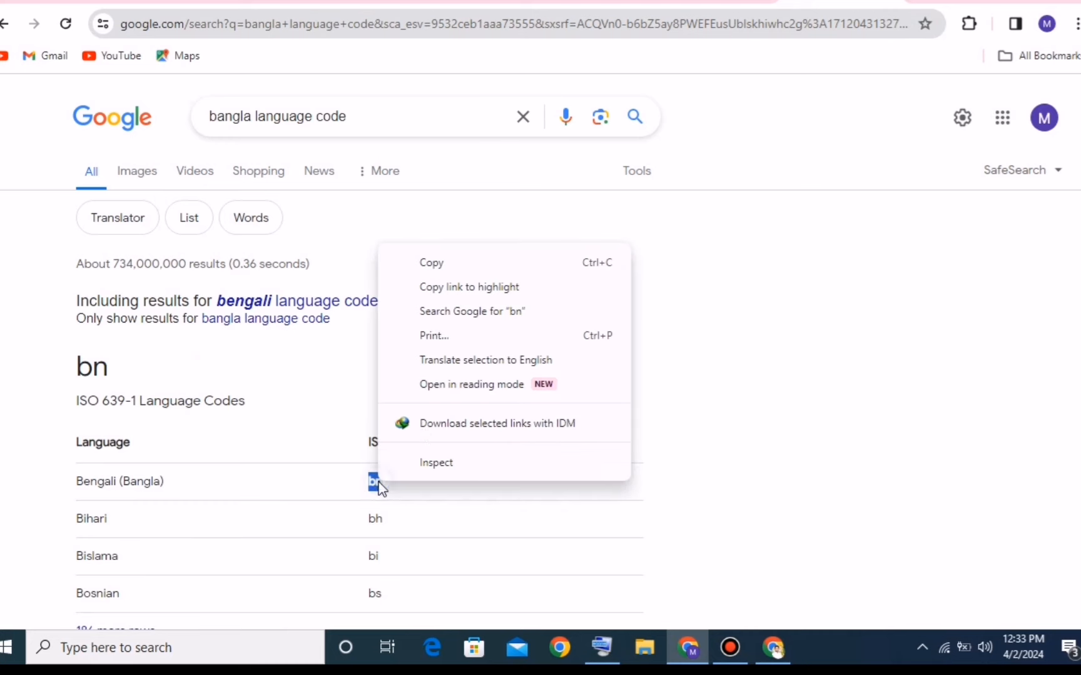
pyautogui.click(445, 271)
pyautogui.scroll(-5, 405, 427)
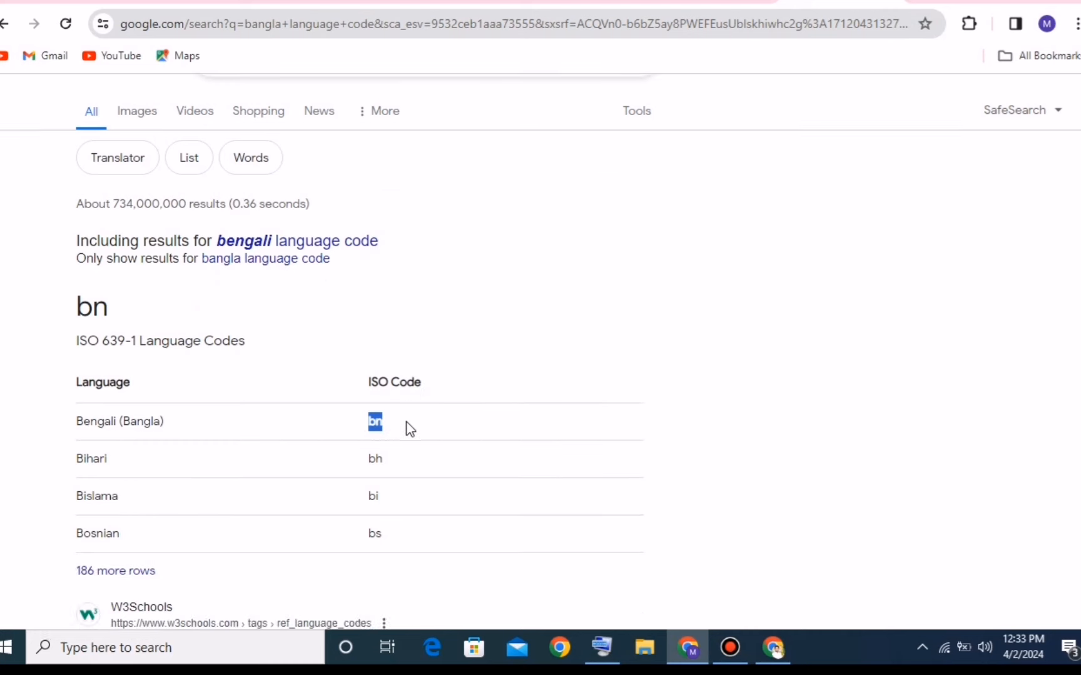
pyautogui.scroll(1, 297, 272)
pyautogui.scroll(3, 197, 374)
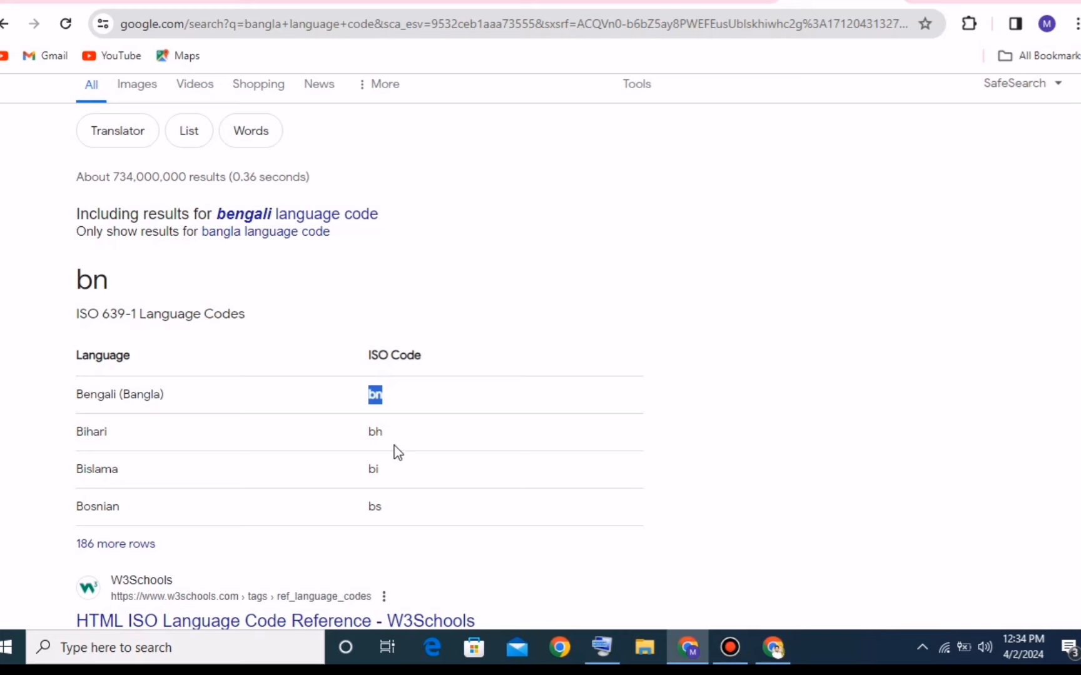
pyautogui.click(688, 1)
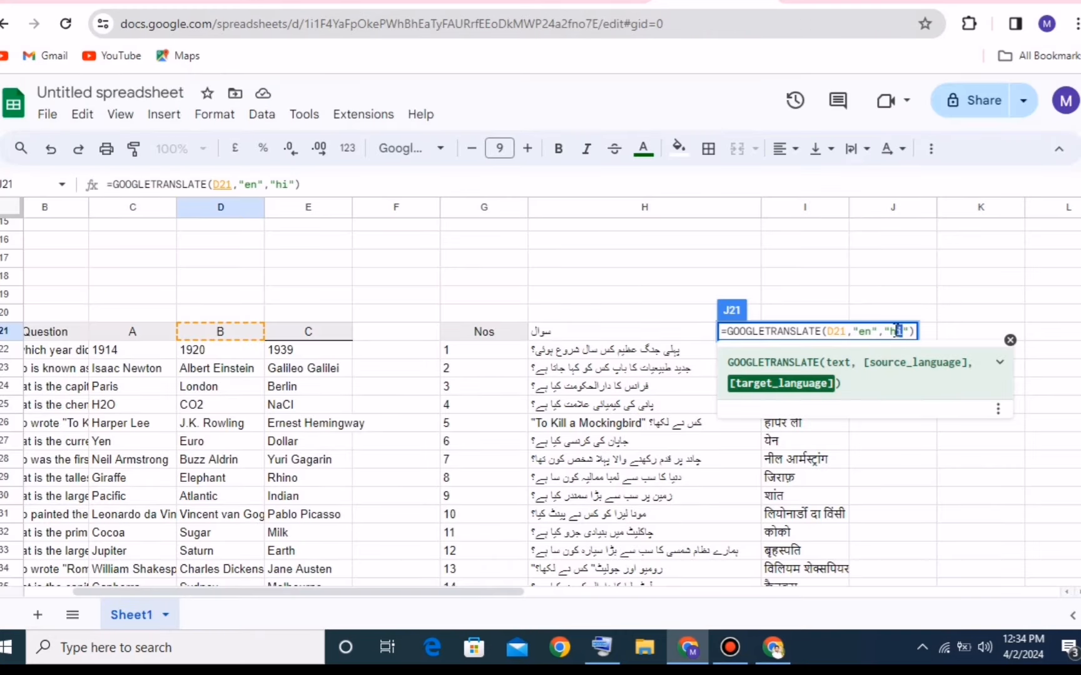
pyautogui.rightClick(893, 330)
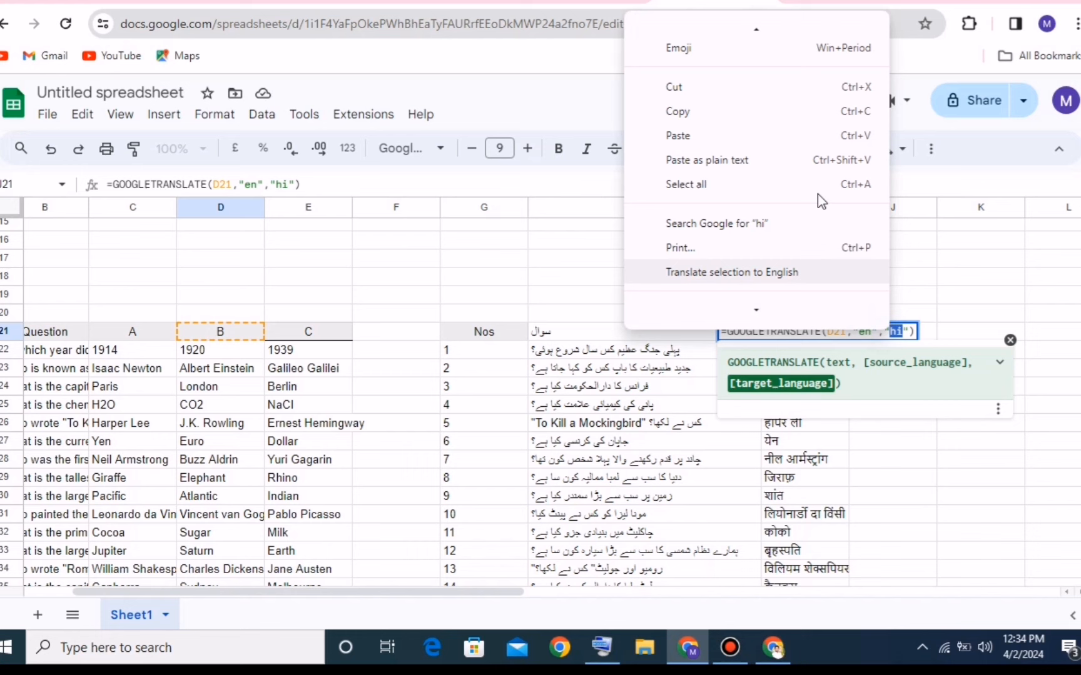
pyautogui.click(717, 133)
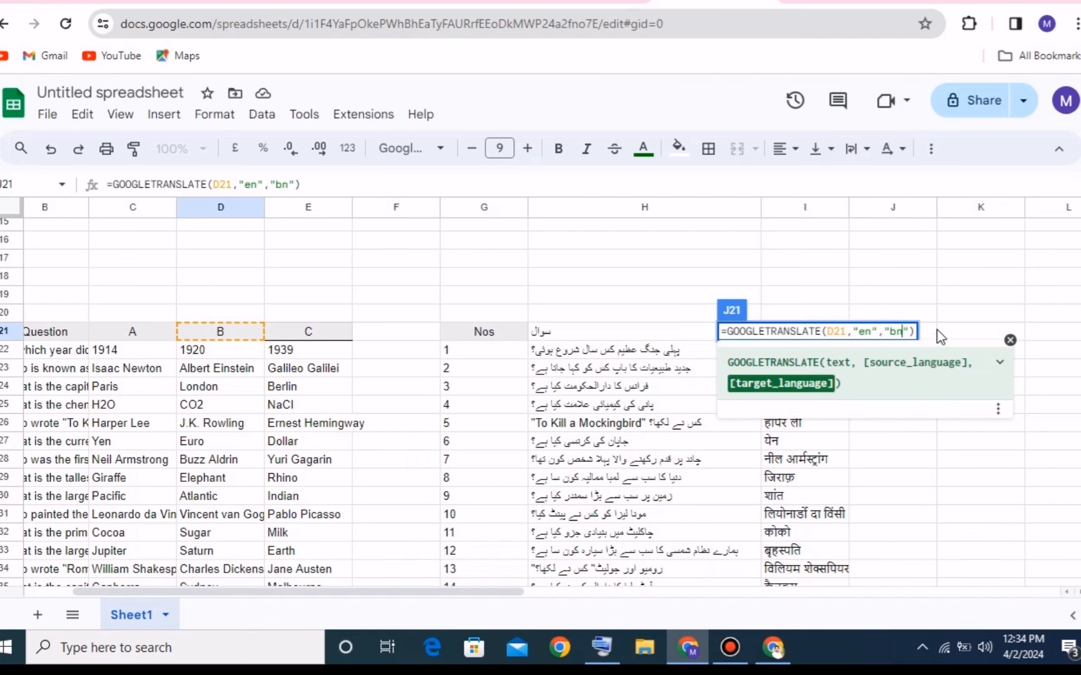
pyautogui.press('Return')
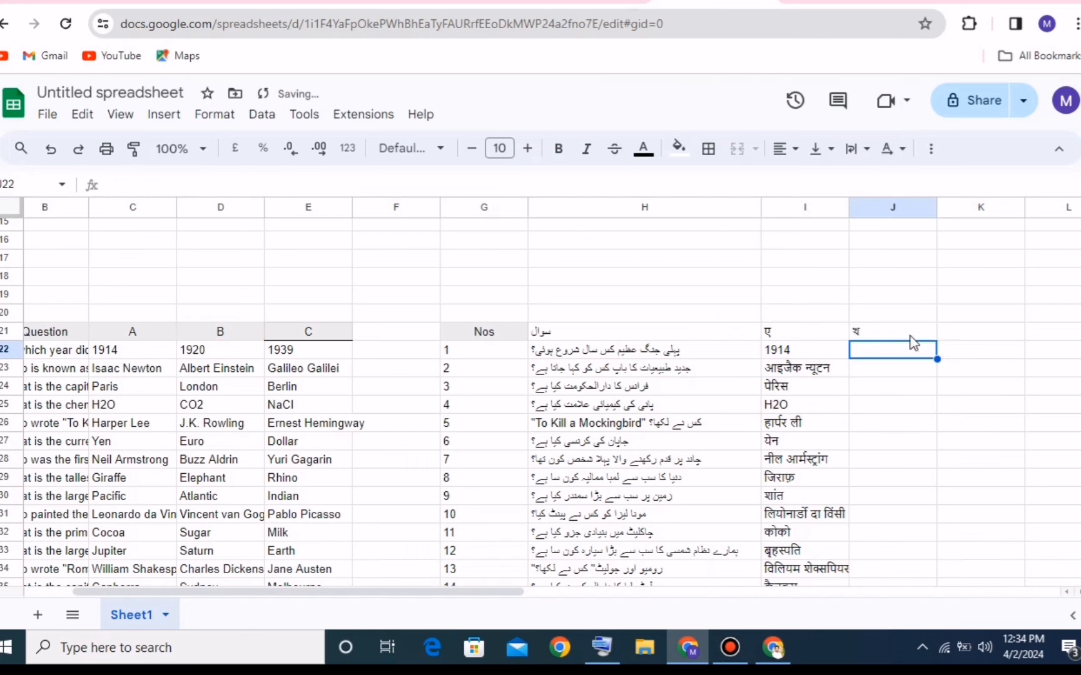
# Fill the Bengali translation formula from J21 down through J121 and check the filled column.
pyautogui.press('Up')
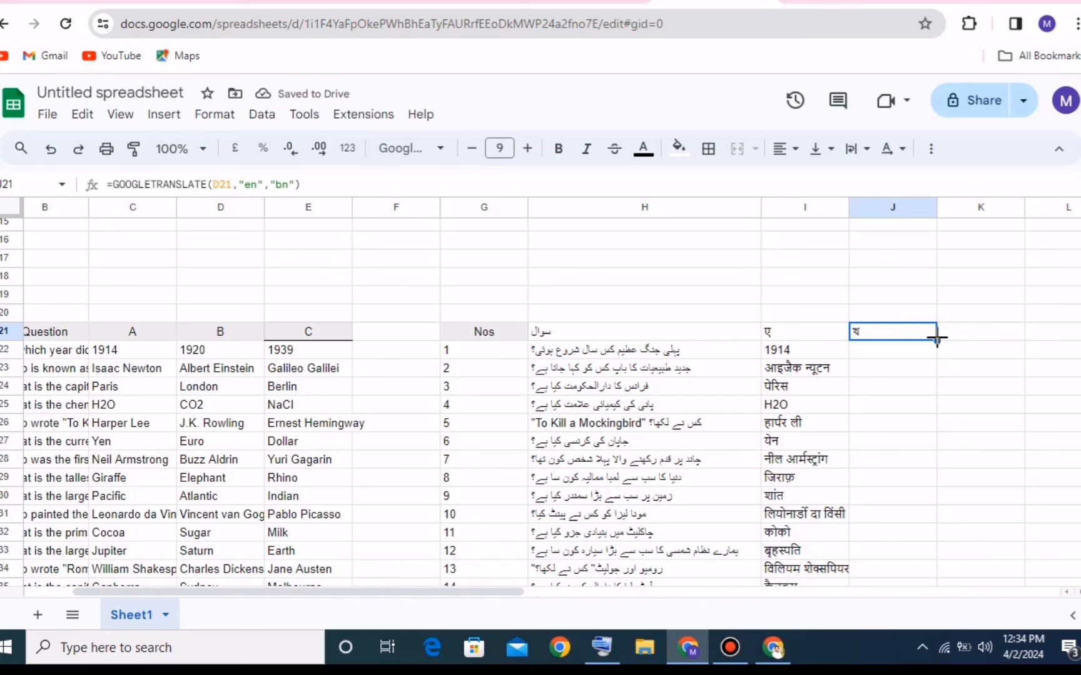
pyautogui.moveTo(949, 601); pyautogui.dragTo(944, 509)
pyautogui.scroll(20, 938, 425)
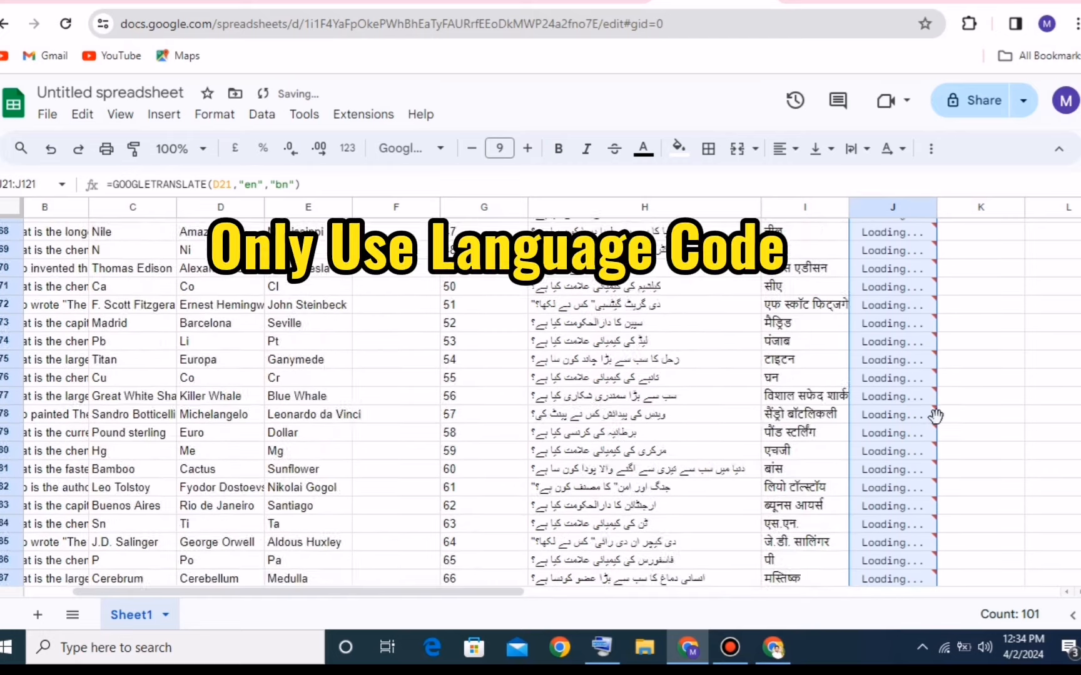
pyautogui.scroll(2, 905, 410)
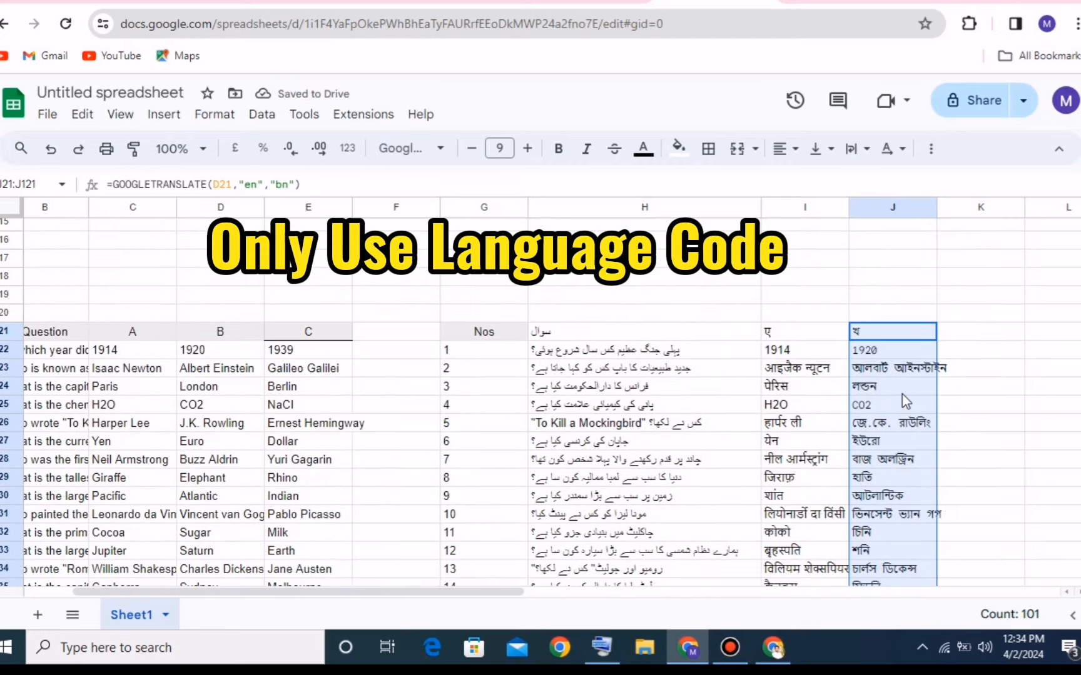
pyautogui.scroll(-2, 882, 417)
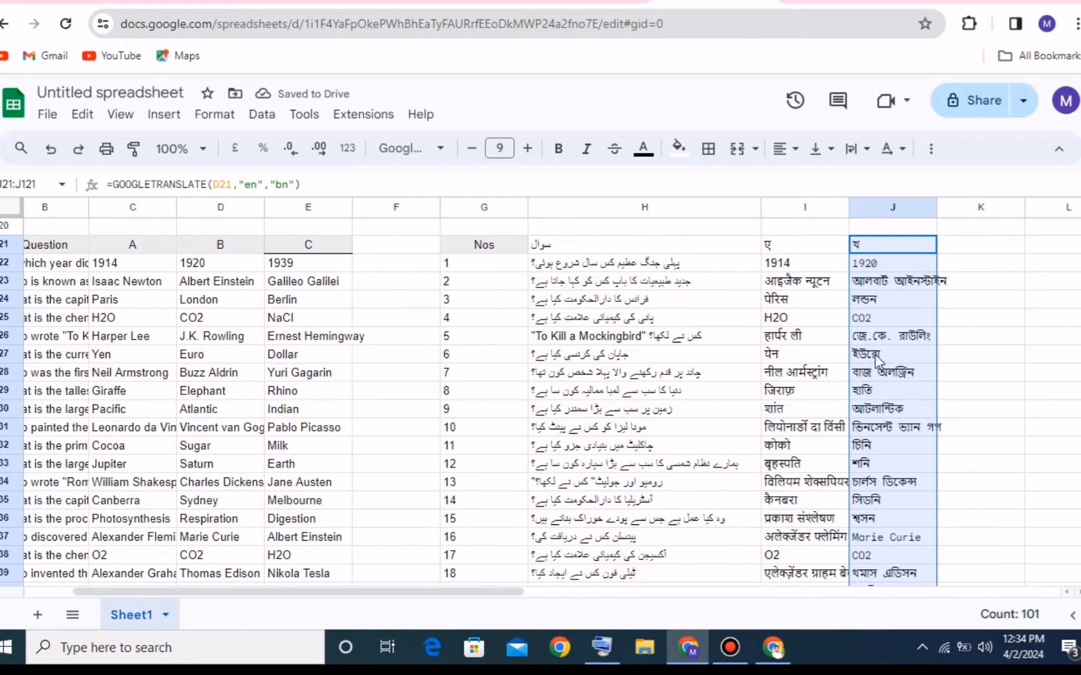
pyautogui.scroll(-12, 882, 342)
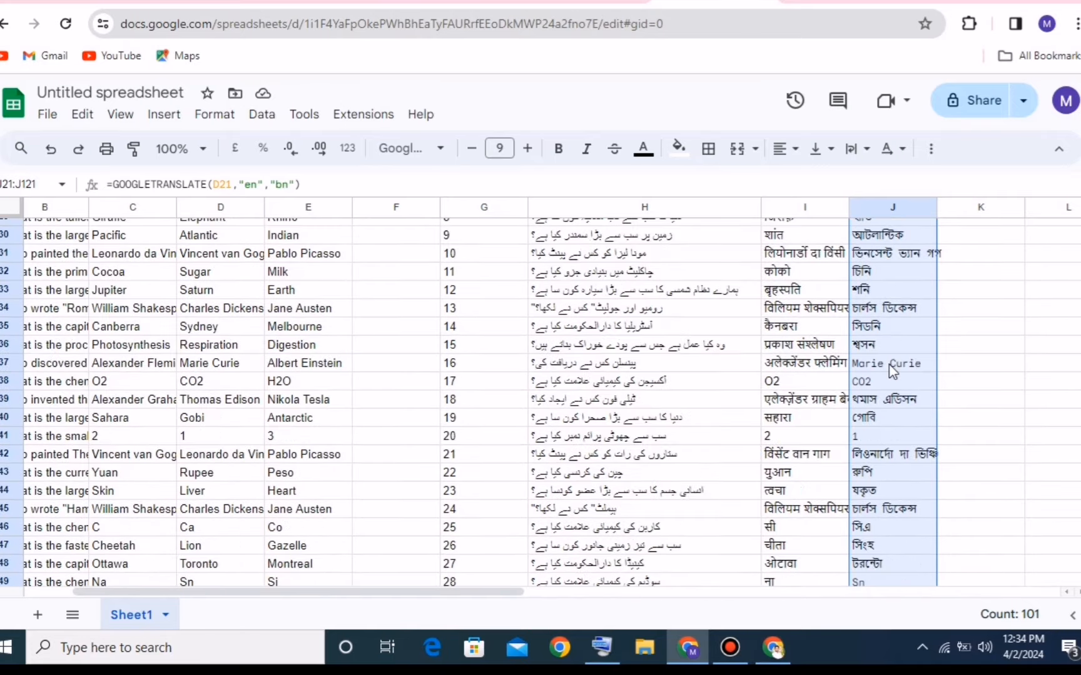
pyautogui.scroll(-12, 896, 380)
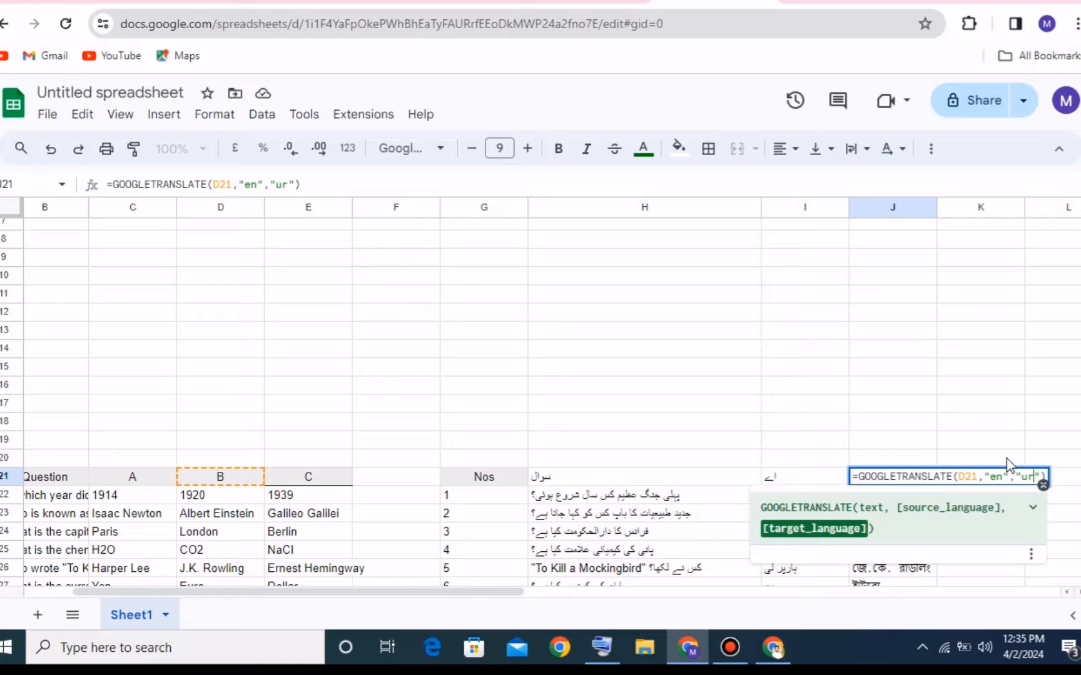
# Set J21's formula to =GOOGLETRANSLATE(D21,"en","ur") and fill it down through J121.
pyautogui.press('Return')
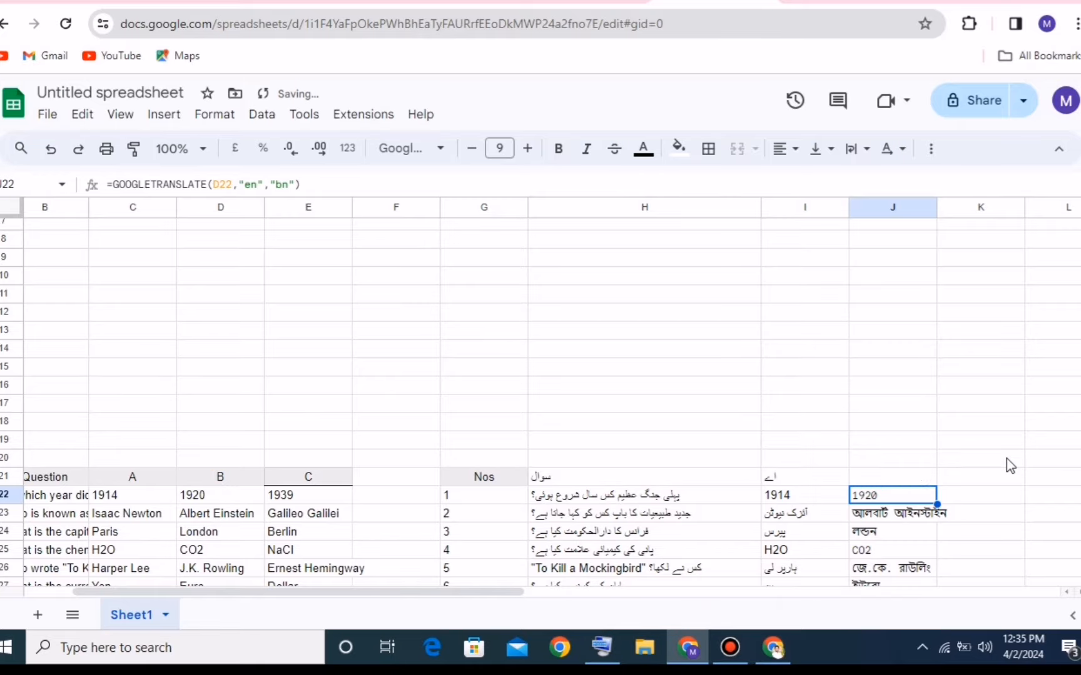
pyautogui.click(921, 479)
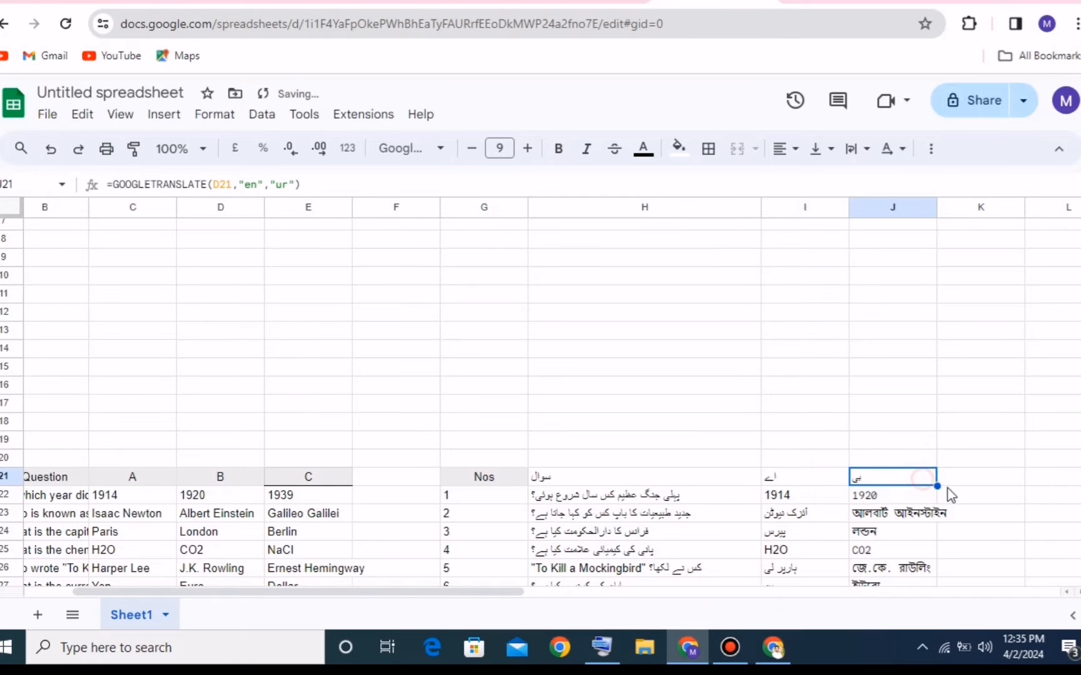
pyautogui.scroll(-20, 896, 400)
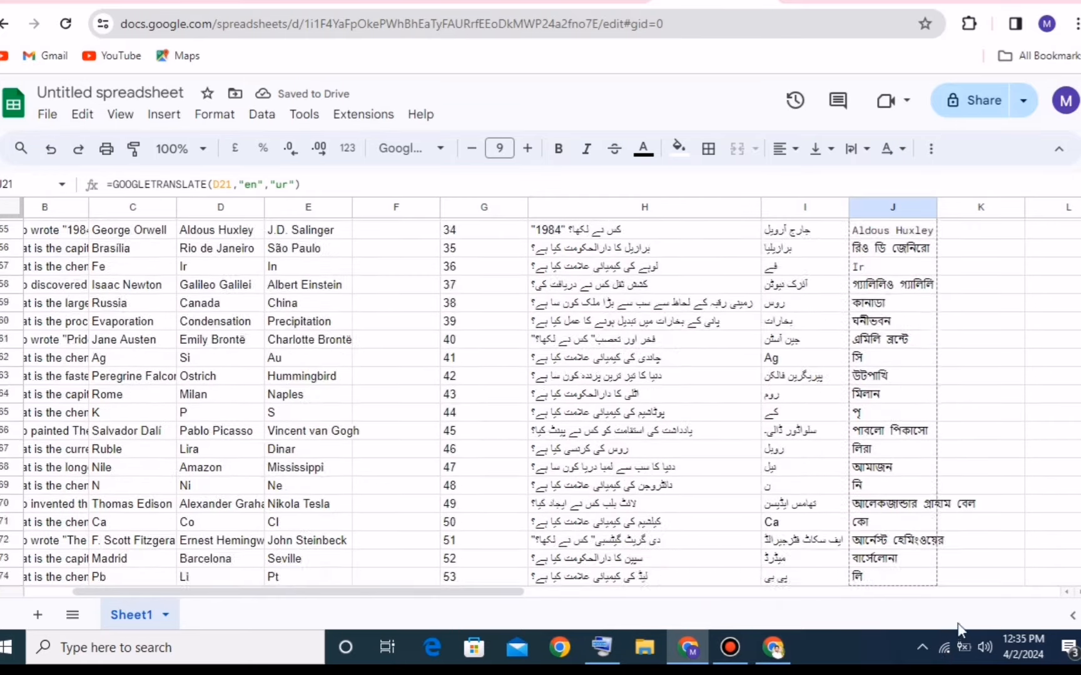
pyautogui.scroll(-7, 932, 539)
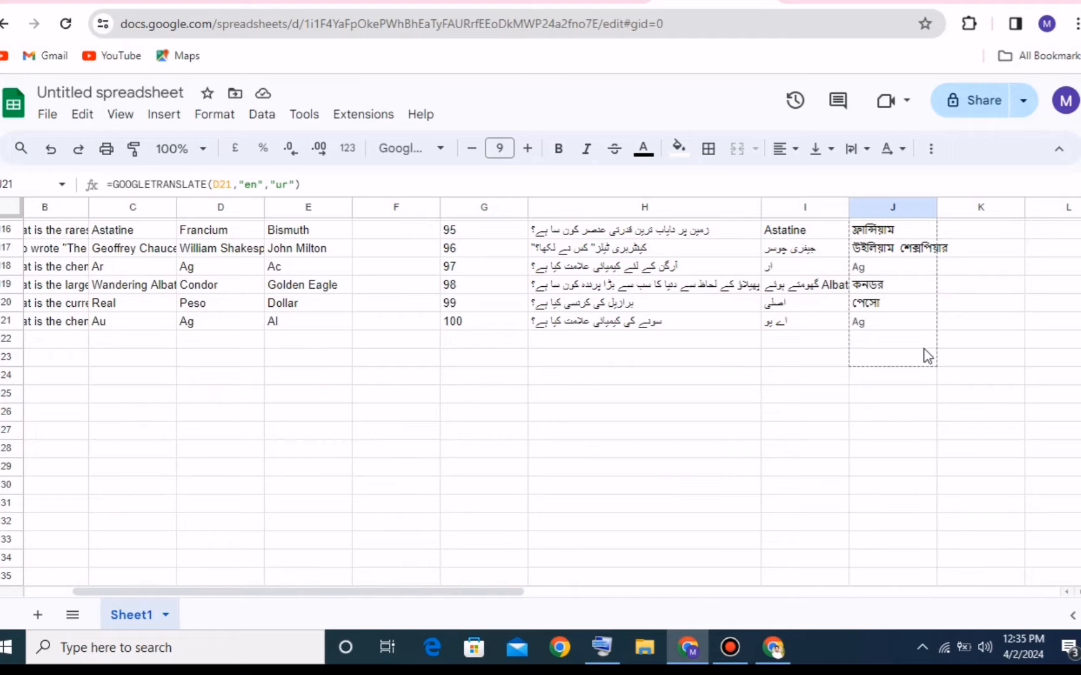
pyautogui.moveTo(922, 329); pyautogui.dragTo(922, 329)
pyautogui.scroll(7, 941, 343)
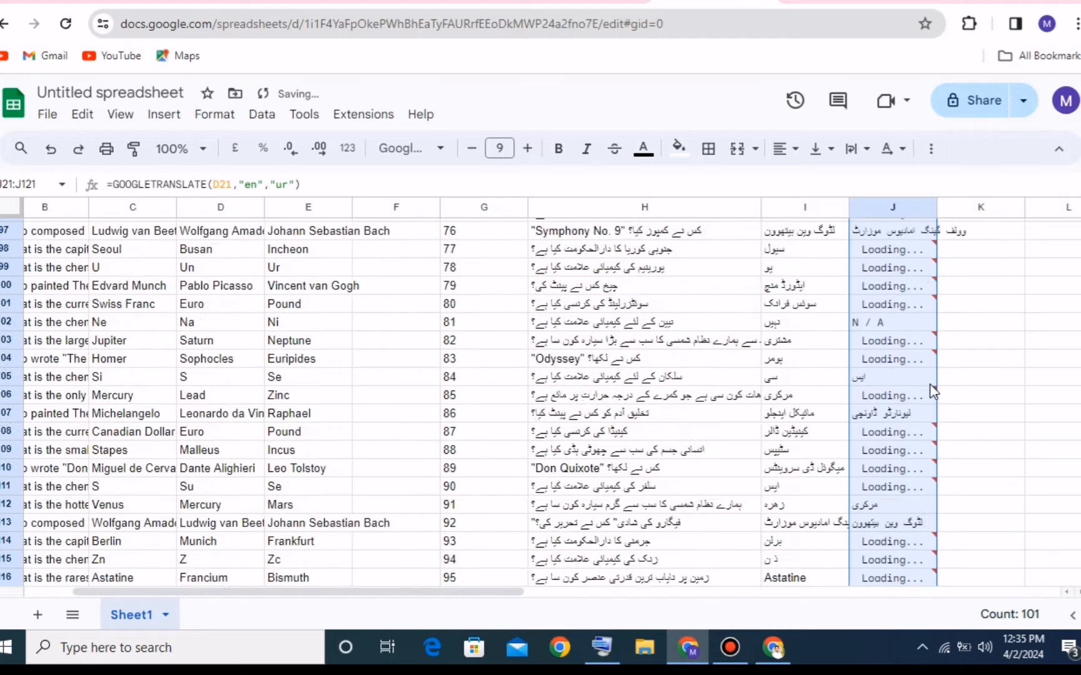
# Copy the Urdu translation formula from J21 and paste it into K21 for the third answer option.
pyautogui.scroll(20, 950, 444)
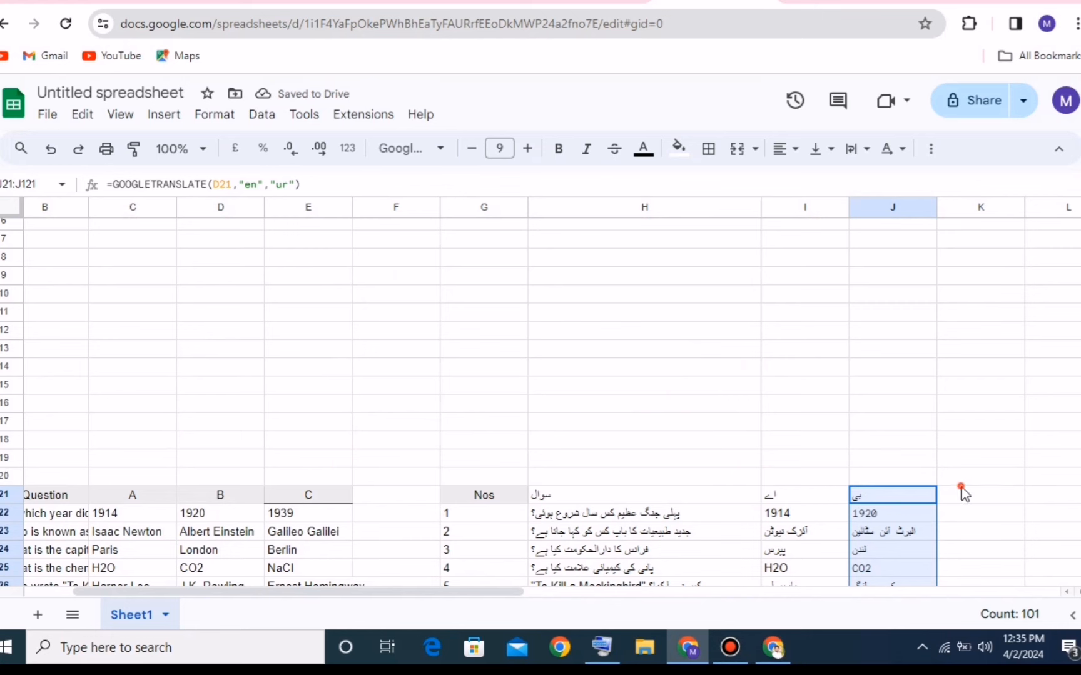
pyautogui.click(964, 496)
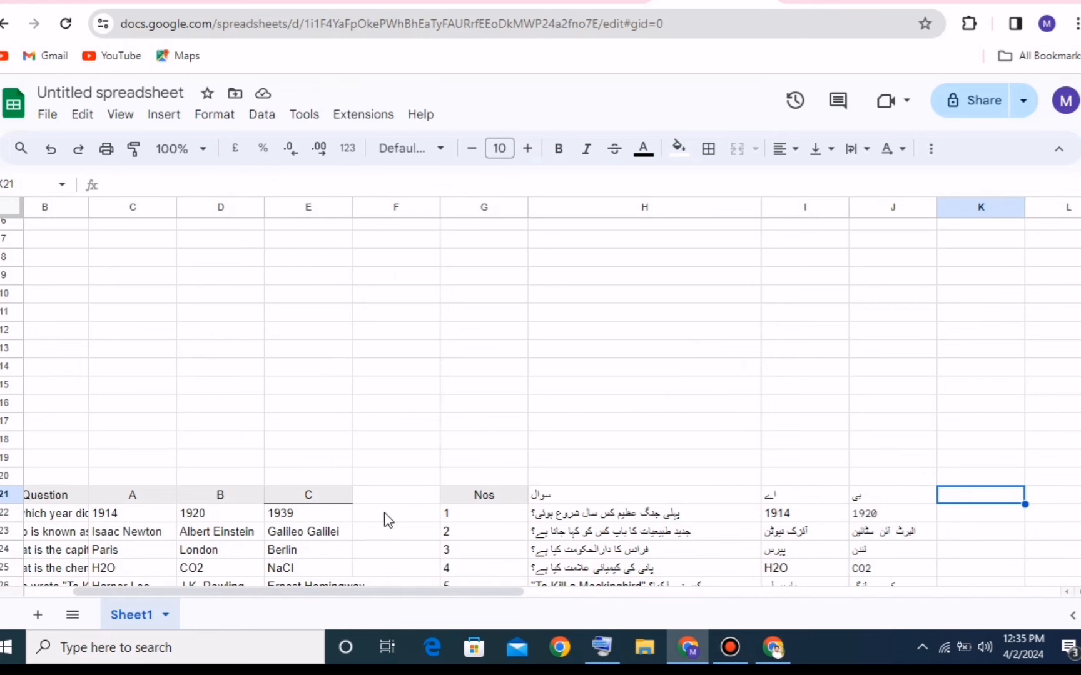
pyautogui.doubleClick(869, 502)
pyautogui.hotkey('ctrl', 'a')
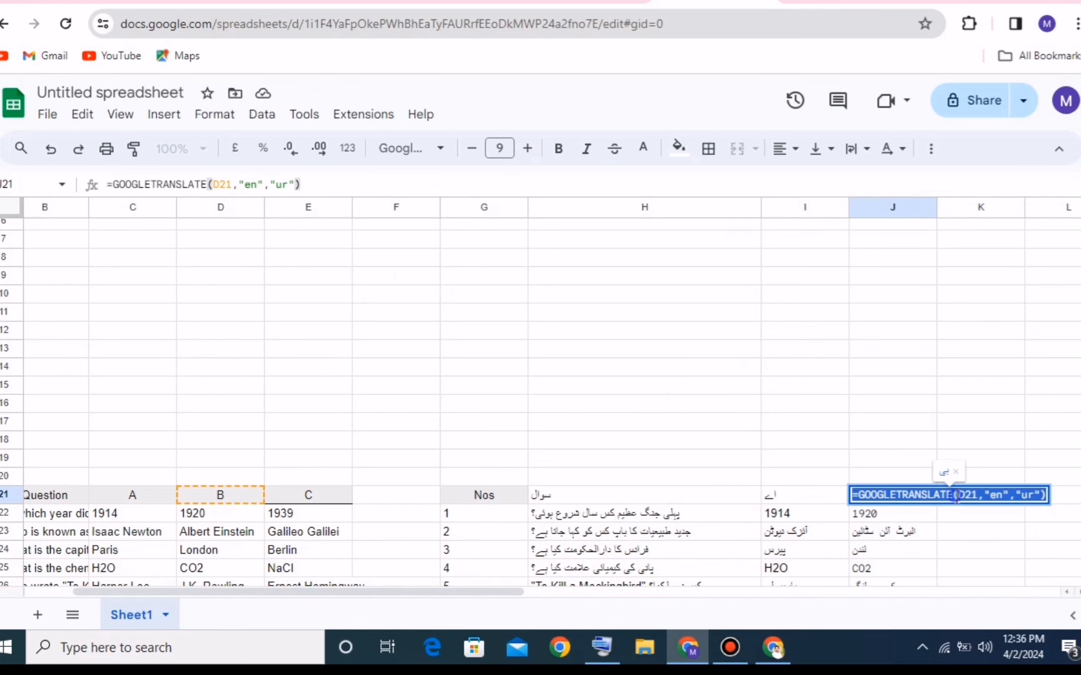
pyautogui.rightClick(955, 497)
pyautogui.click(663, 149)
pyautogui.click(1020, 533)
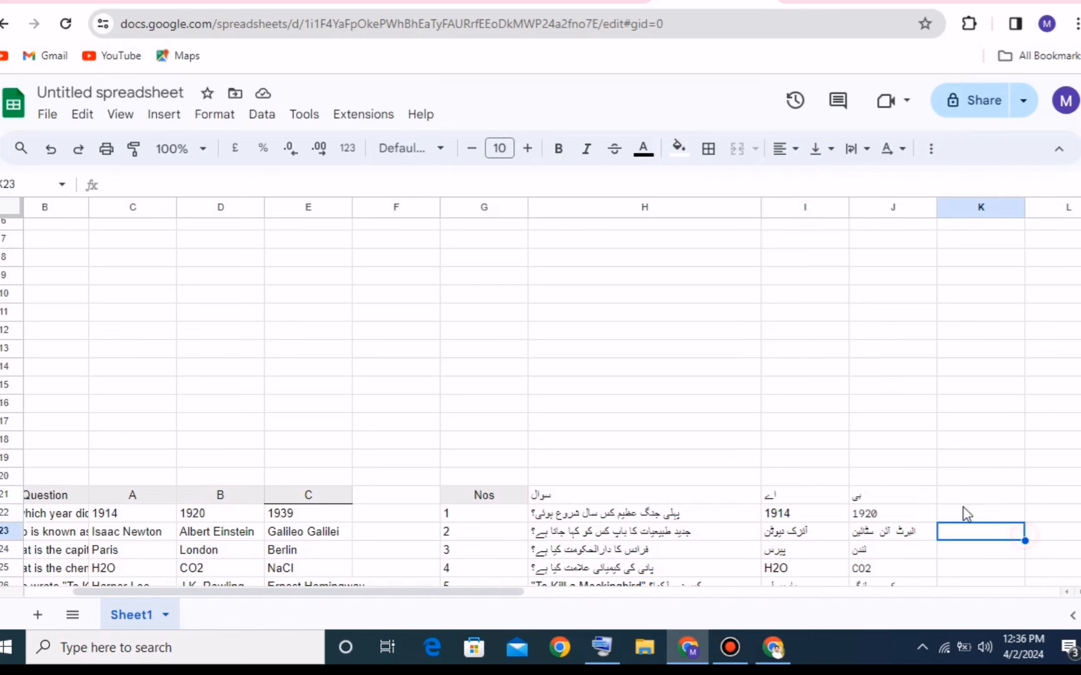
pyautogui.click(962, 498)
pyautogui.rightClick(960, 499)
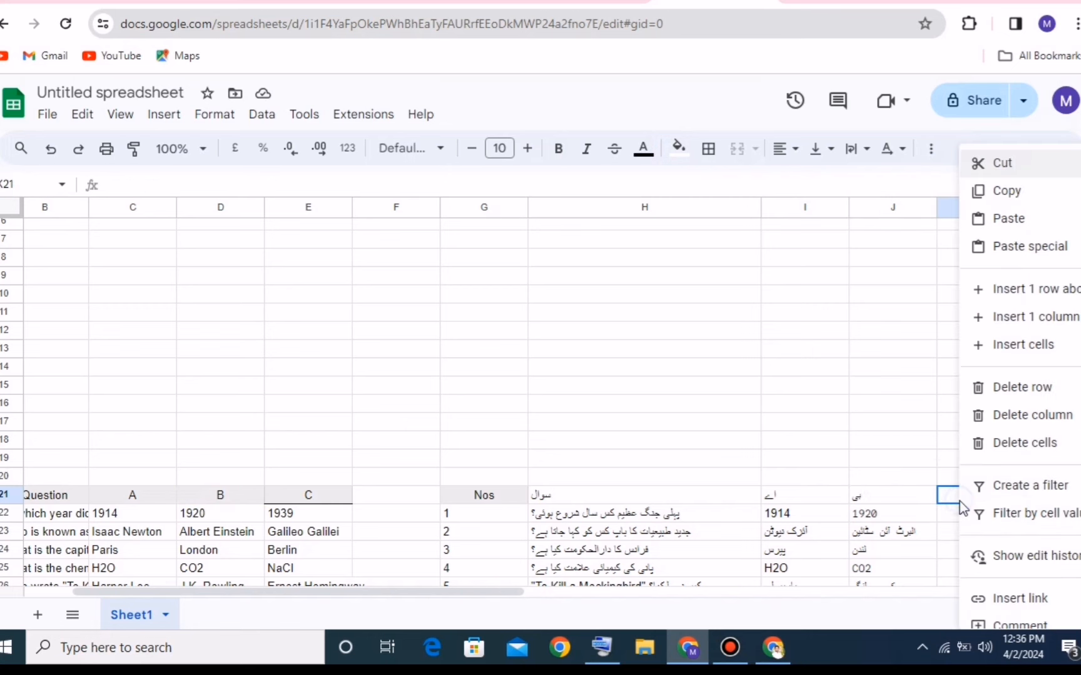
pyautogui.click(1008, 219)
# Change the text reference in K21's formula to E21, the header of option C, giving =GOOGLETRANSLATE(E21,"en","ur").
pyautogui.moveTo(490, 599); pyautogui.dragTo(576, 599)
pyautogui.doubleClick(775, 494)
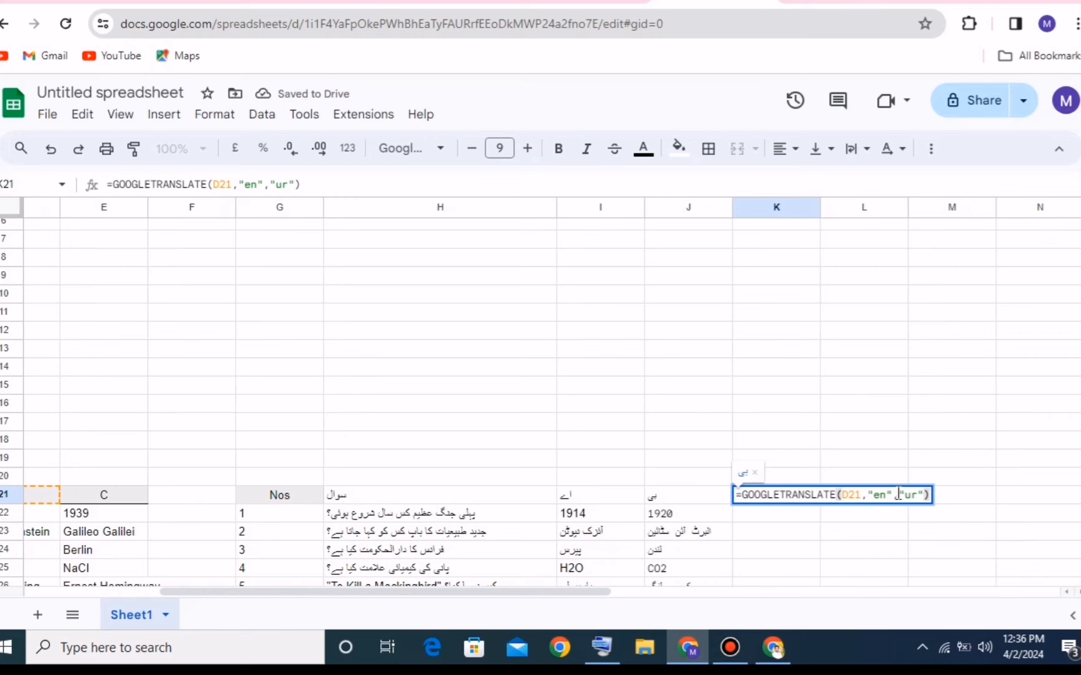
pyautogui.click(860, 491)
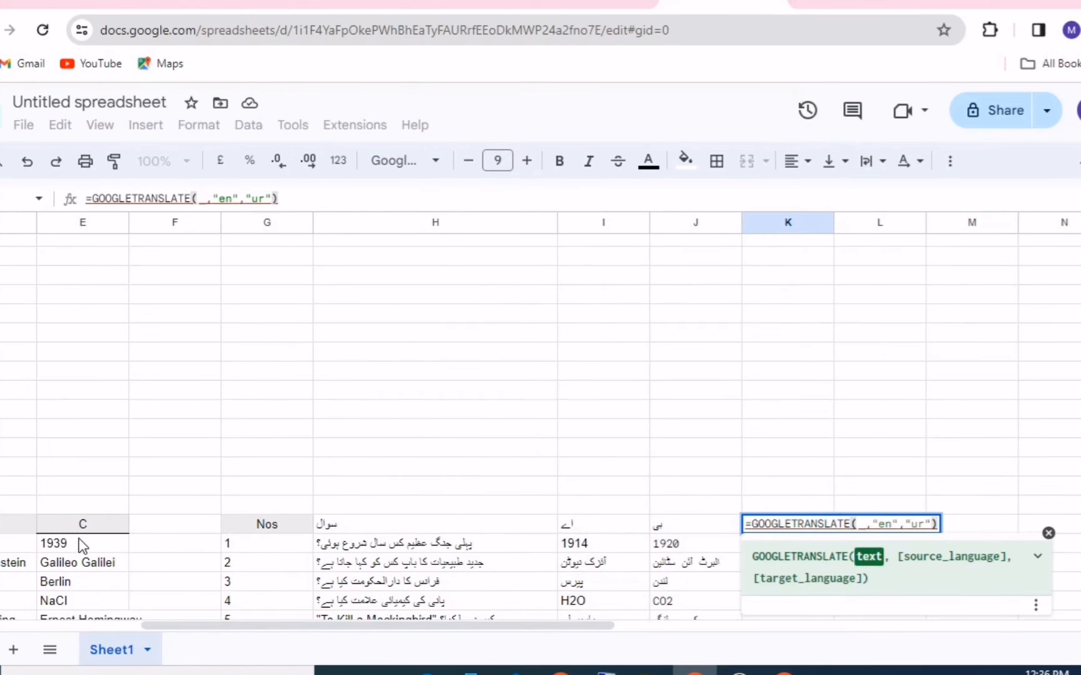
pyautogui.click(81, 526)
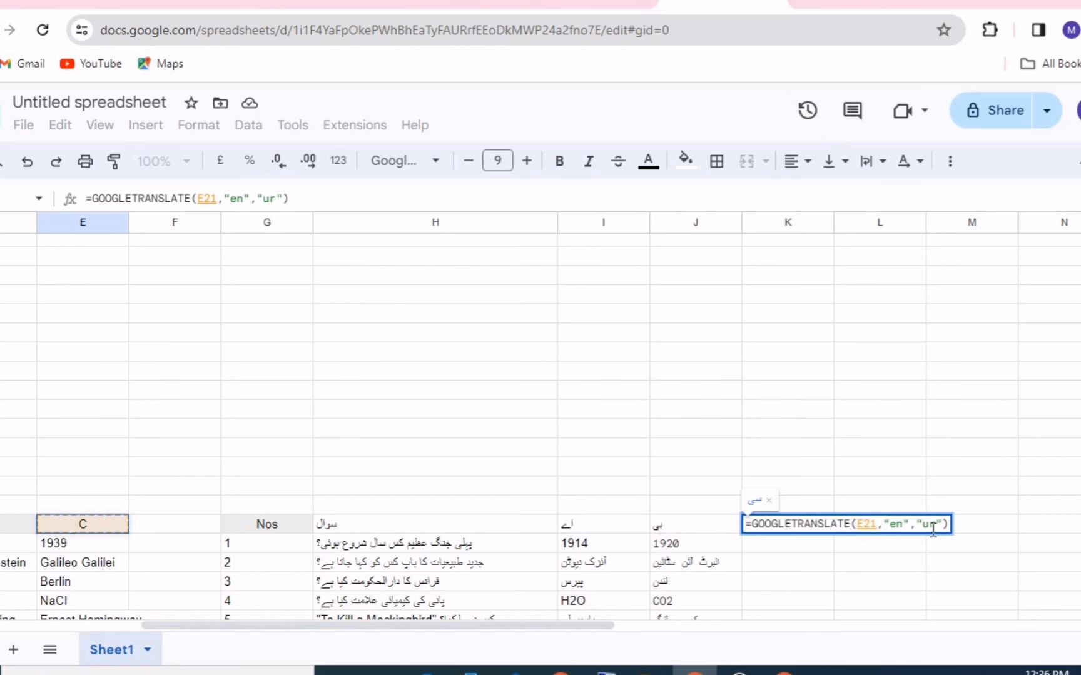
pyautogui.press('Return')
# Fill the translation formula from K21 down through K121 and check the translated question and option columns.
pyautogui.click(791, 530)
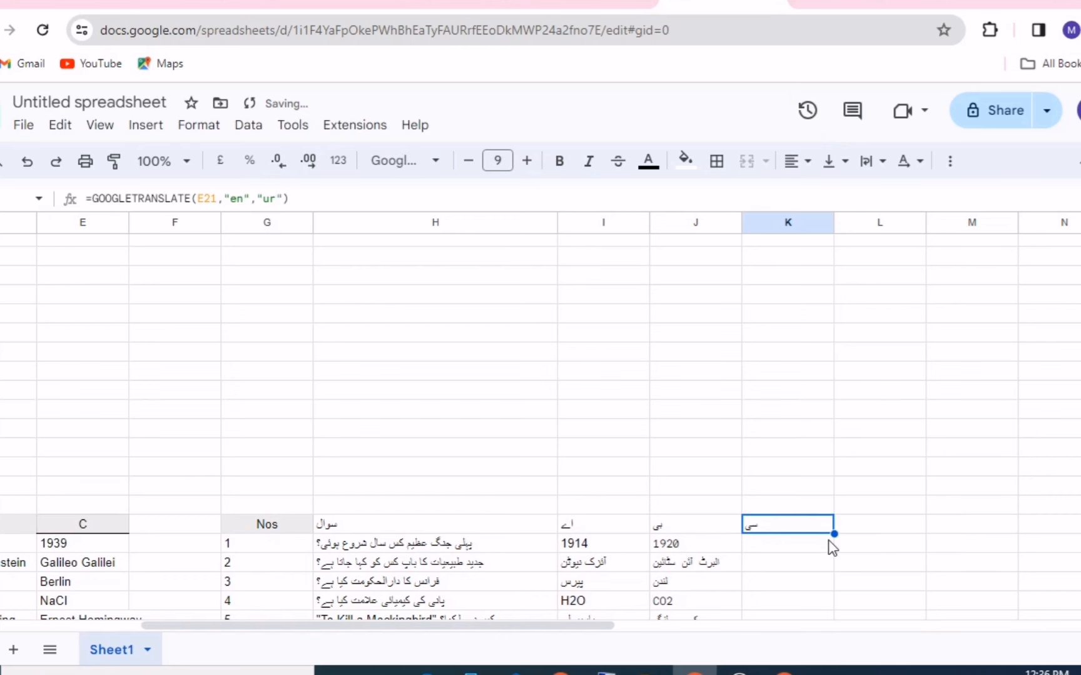
pyautogui.moveTo(831, 661); pyautogui.dragTo(803, 383)
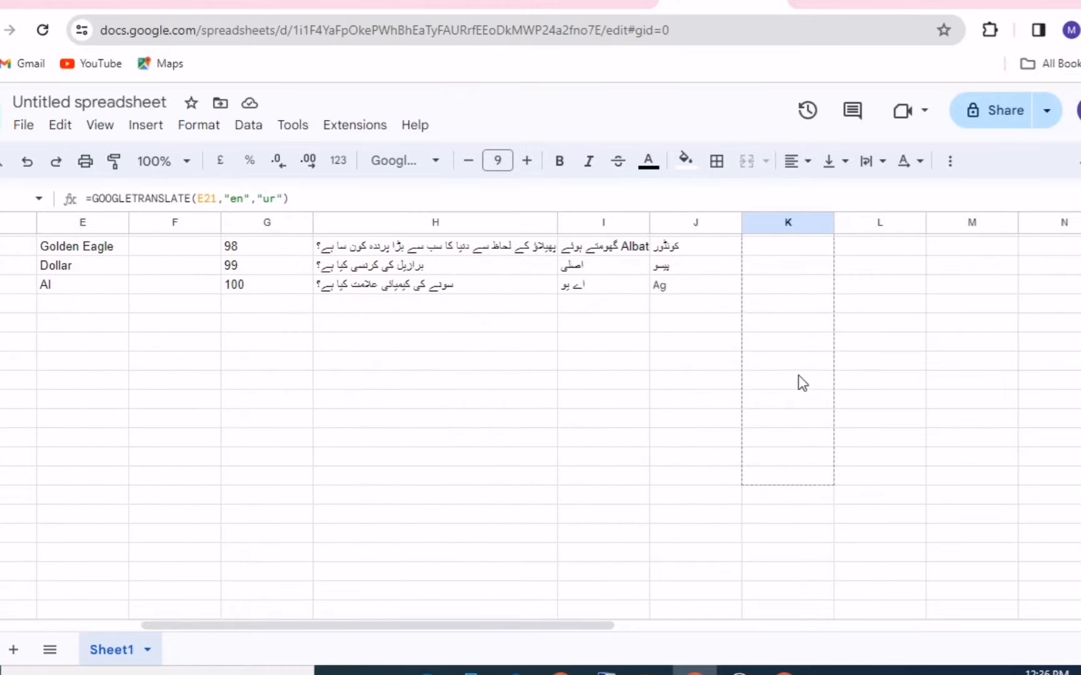
pyautogui.moveTo(793, 296); pyautogui.dragTo(793, 297)
pyautogui.scroll(15, 814, 505)
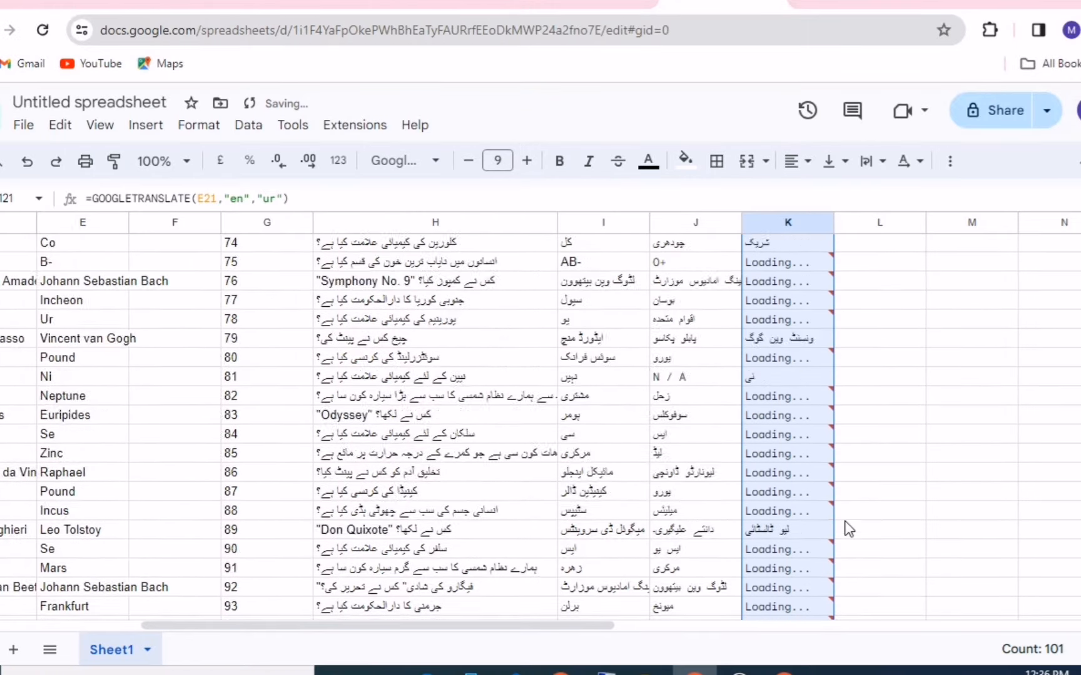
pyautogui.scroll(20, 814, 505)
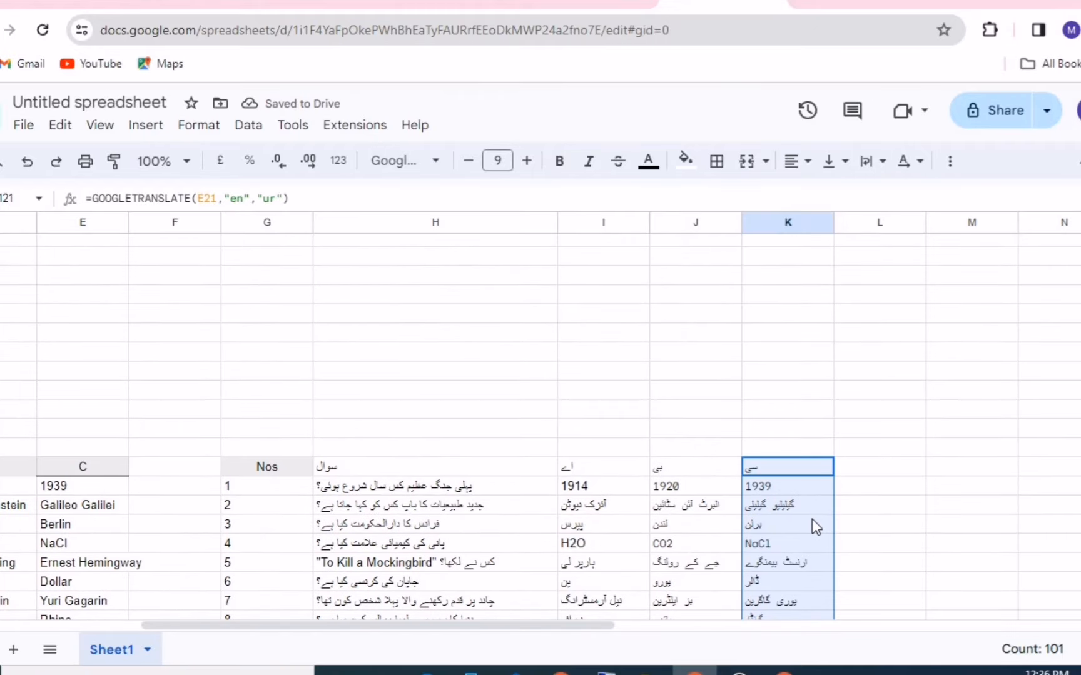
pyautogui.click(818, 541)
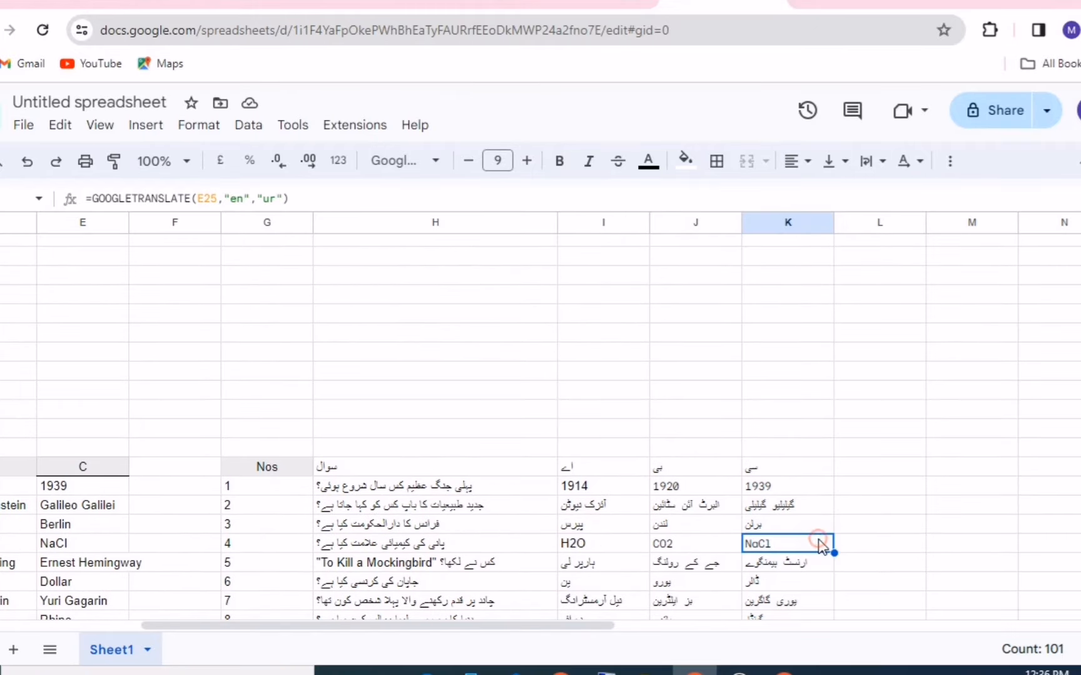
pyautogui.moveTo(327, 468); pyautogui.dragTo(787, 603)
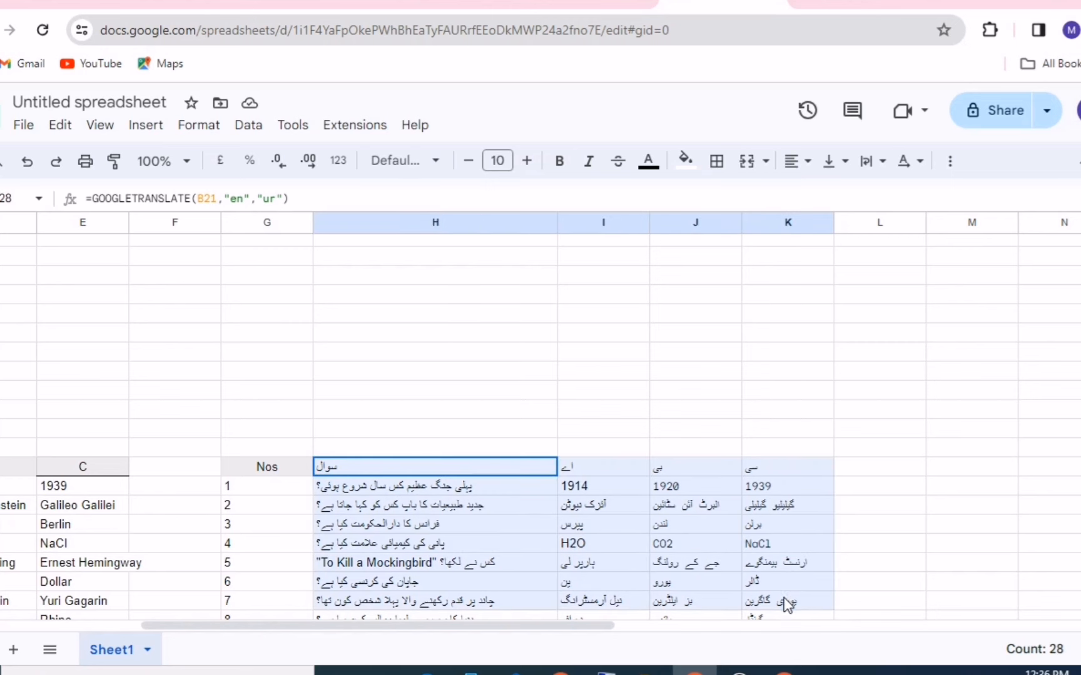
pyautogui.click(893, 583)
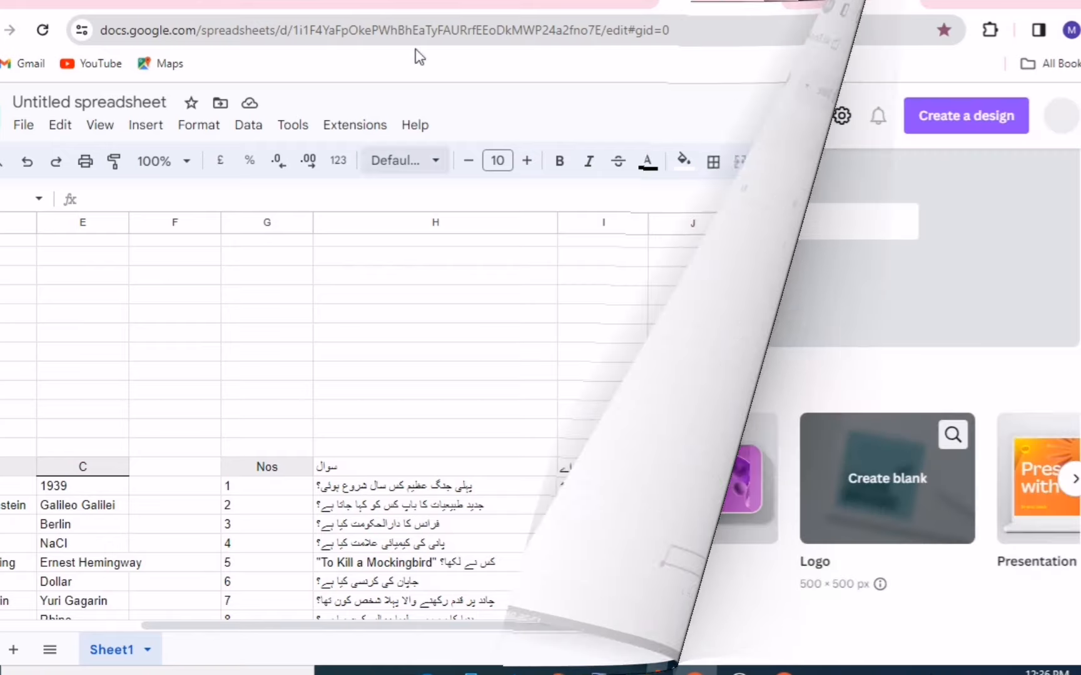
# Switch to Canva and create a blank Video design.
pyautogui.scroll(-5, 720, 513)
pyautogui.scroll(7, 719, 516)
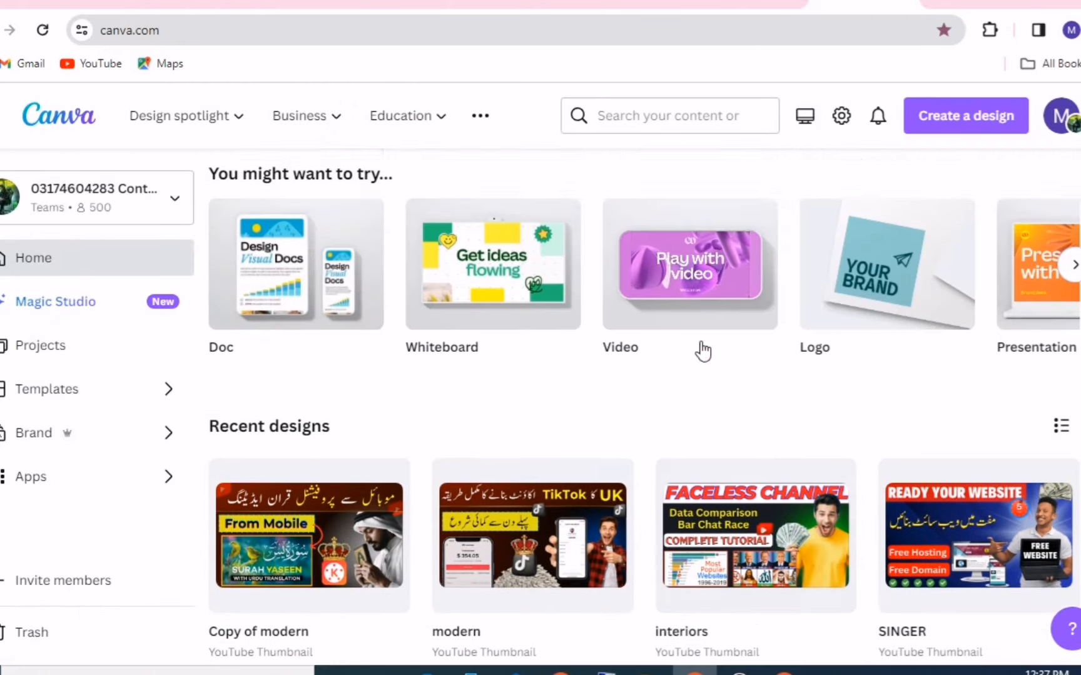
pyautogui.click(692, 408)
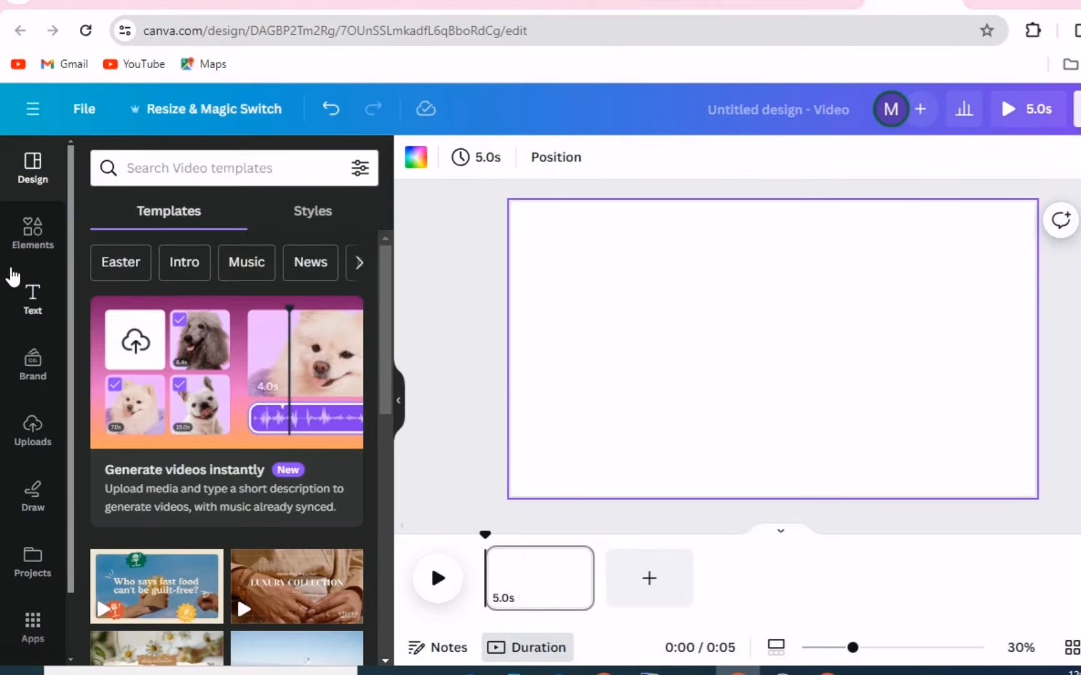
# Search the elements for spiral background videos and add the dark blue 30-second spiral clip to the page.
pyautogui.click(33, 233)
pyautogui.click(203, 169)
pyautogui.rightClick(236, 172)
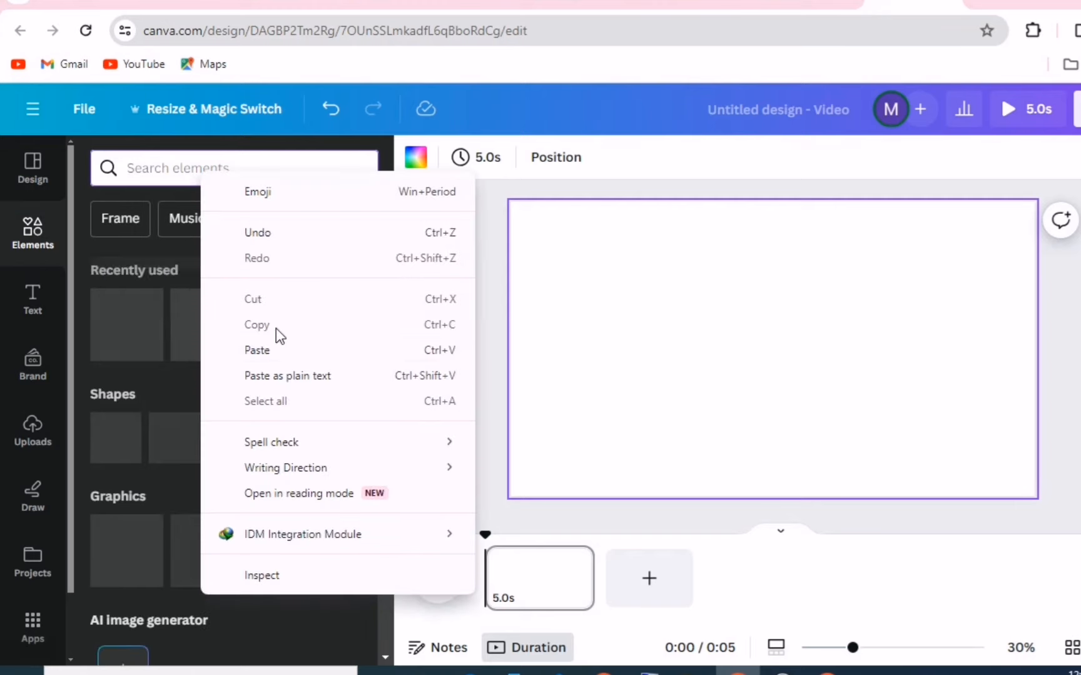
pyautogui.click(275, 348)
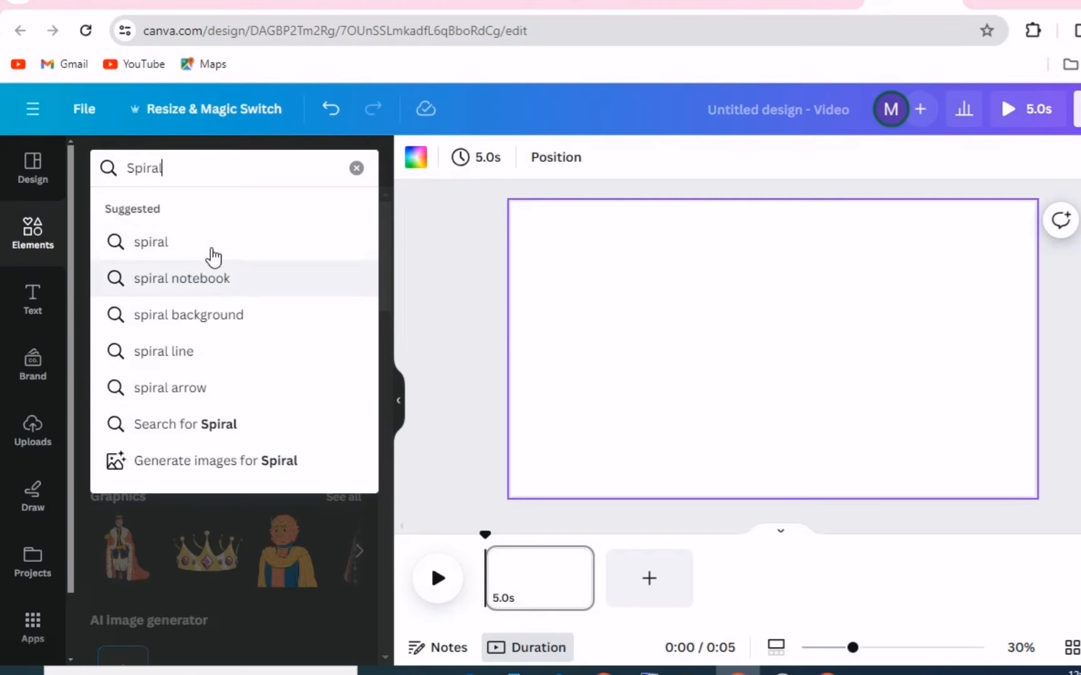
pyautogui.click(208, 313)
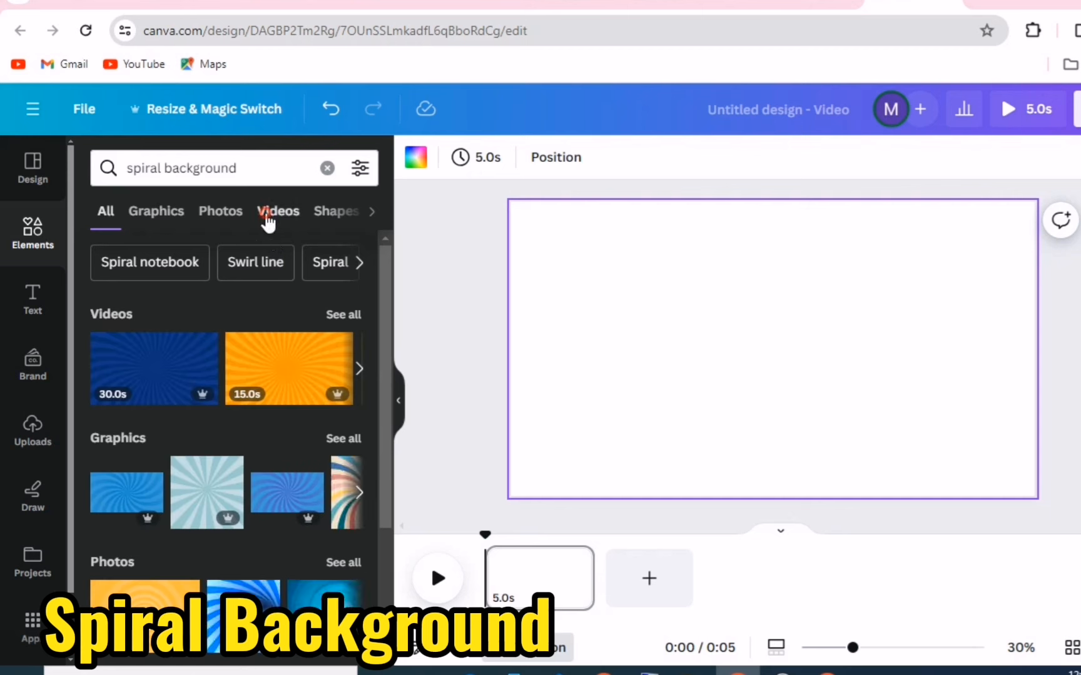
pyautogui.click(265, 219)
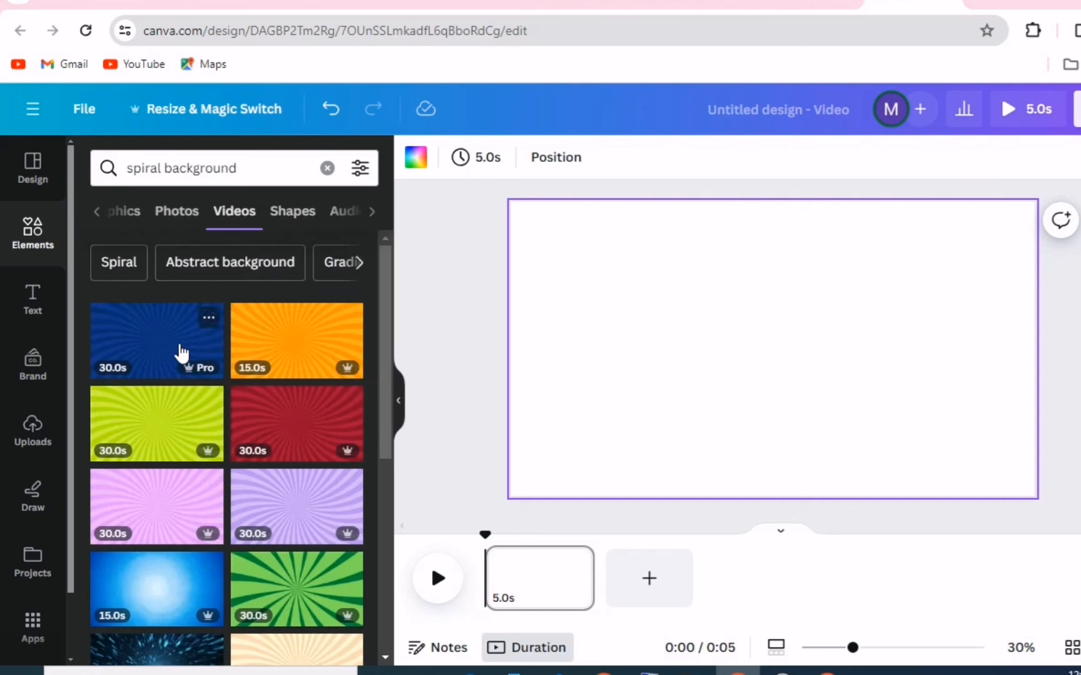
pyautogui.click(153, 331)
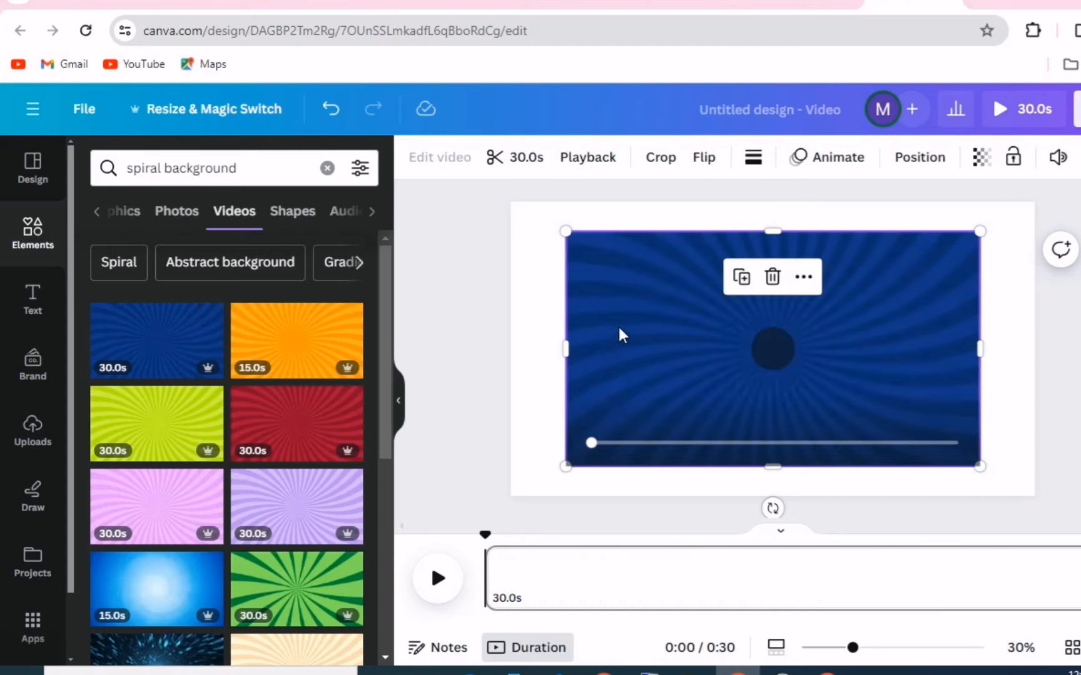
# Set the blue spiral video as the page background and trim its duration to 10.0 s.
pyautogui.rightClick(621, 338)
pyautogui.click(698, 595)
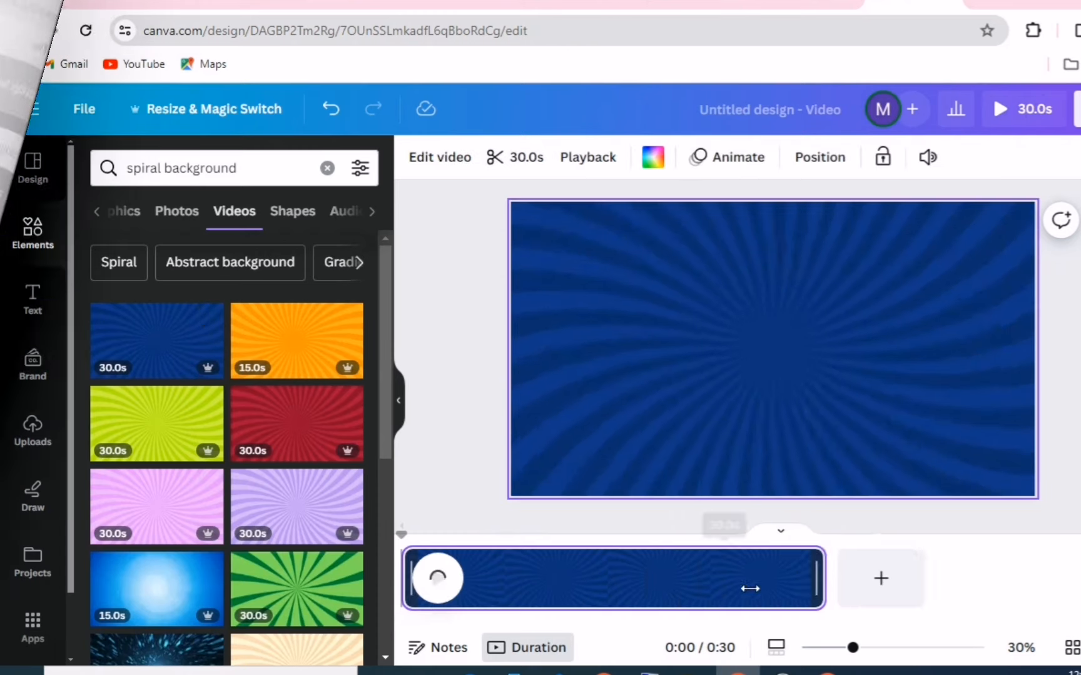
pyautogui.moveTo(750, 589); pyautogui.dragTo(617, 605)
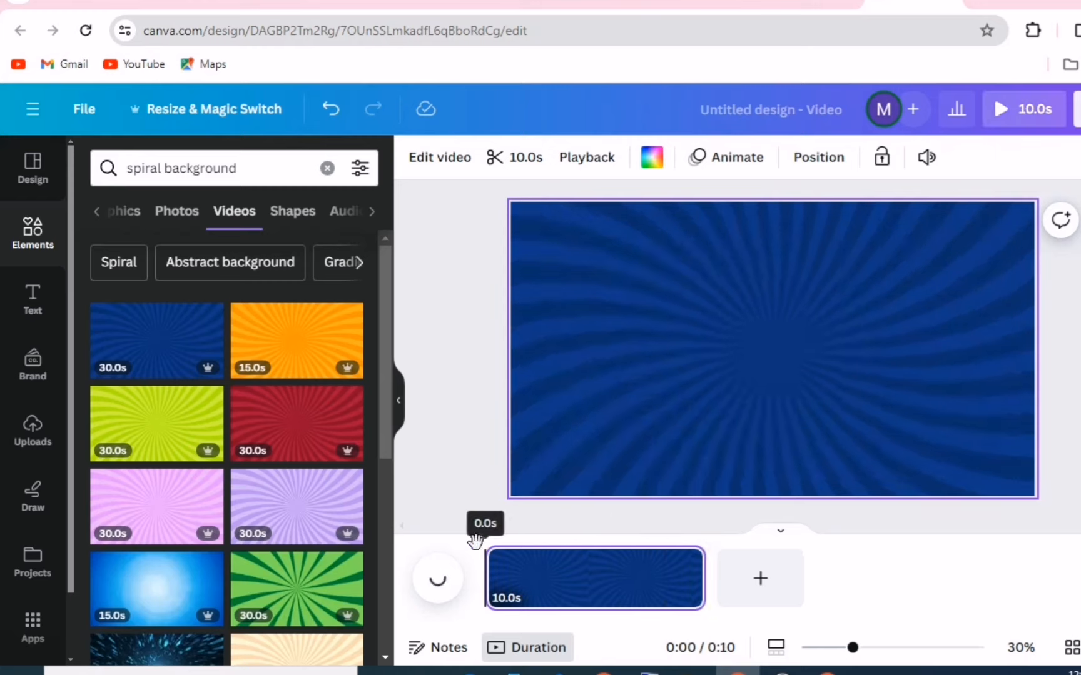
pyautogui.rightClick(619, 368)
pyautogui.click(658, 546)
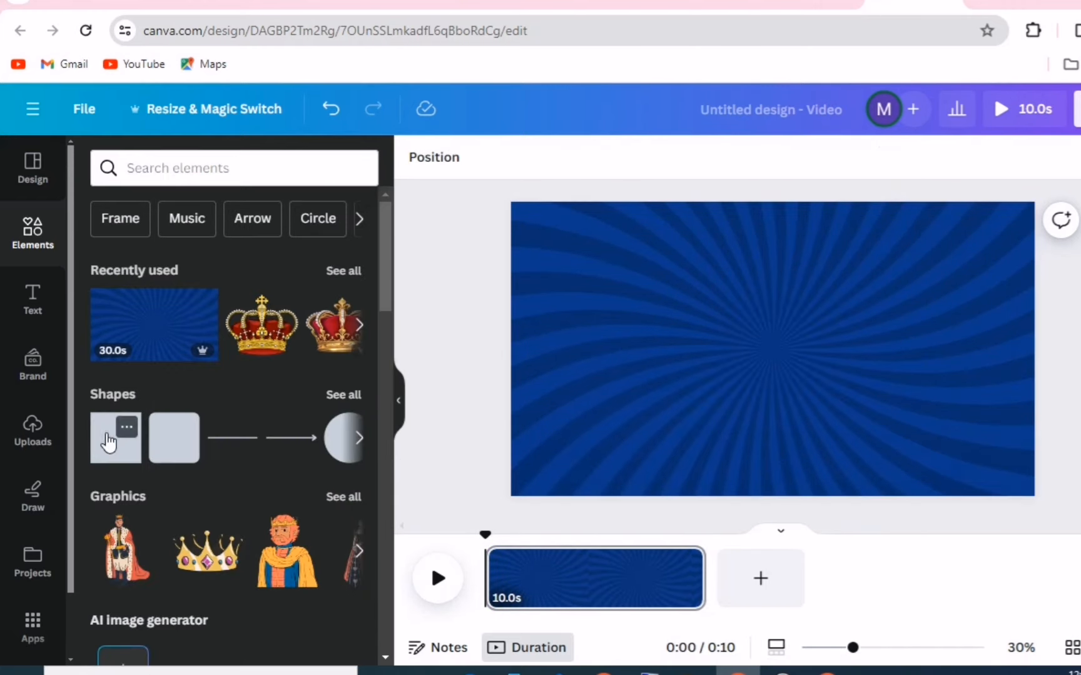
# Add a square shape, stretch it into a wide, thin bar and place it near the top of the page.
pyautogui.click(107, 442)
pyautogui.moveTo(729, 350); pyautogui.dragTo(457, 350)
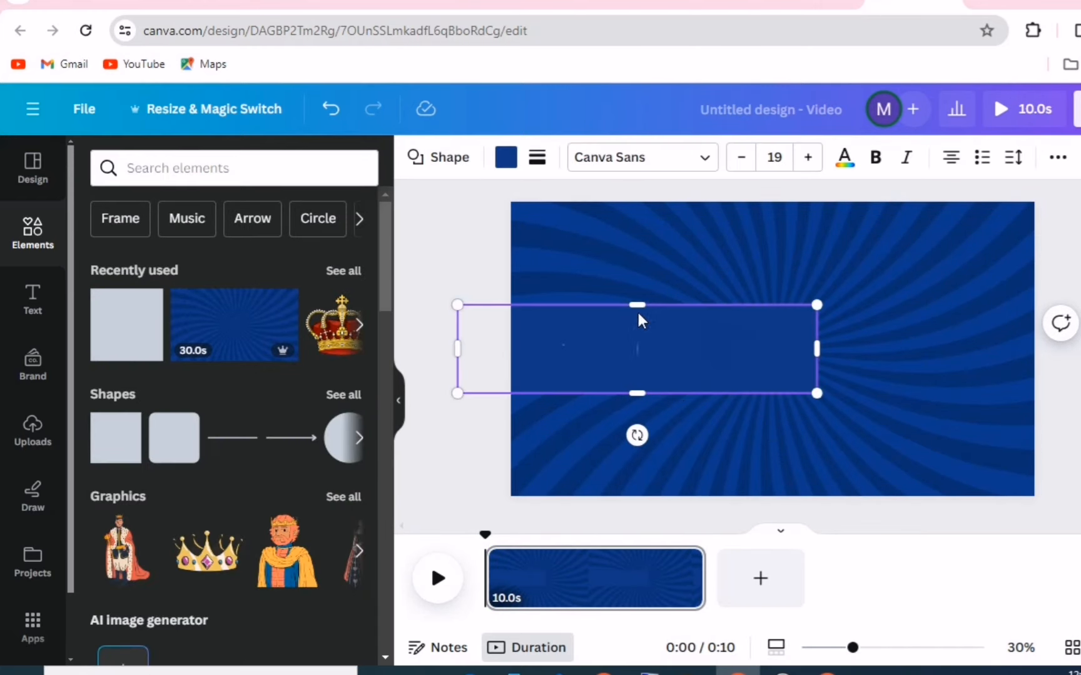
pyautogui.moveTo(637, 306); pyautogui.dragTo(638, 349)
pyautogui.moveTo(678, 366); pyautogui.dragTo(779, 241)
# Give the bar a thin black border, slightly rounded corners and a white fill.
pyautogui.click(537, 157)
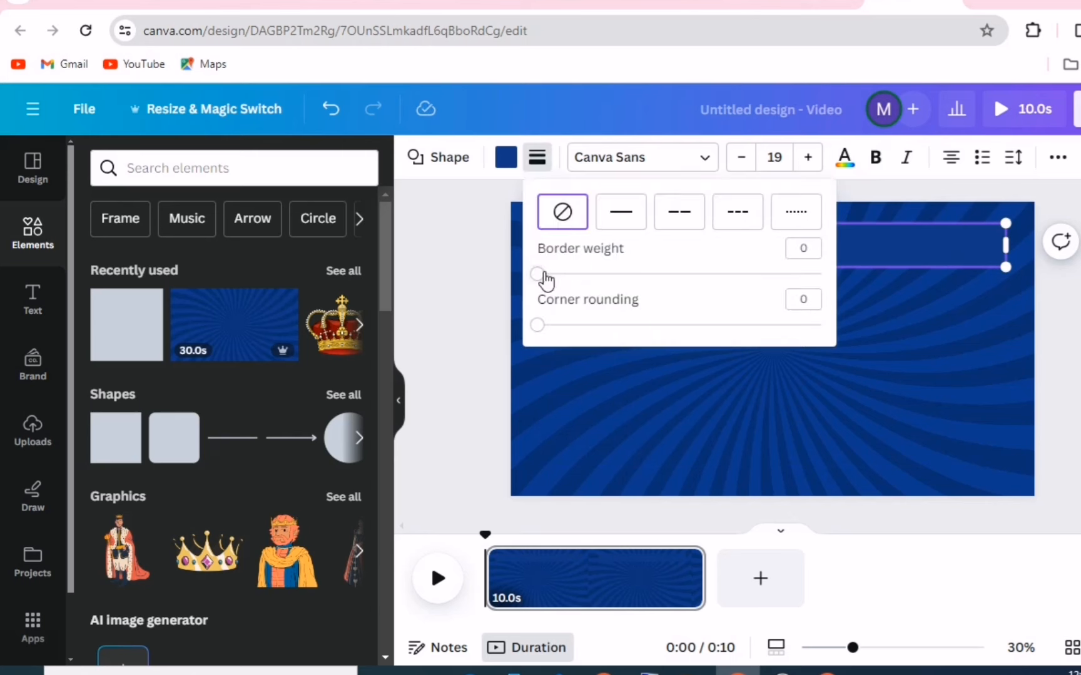
pyautogui.moveTo(540, 274); pyautogui.dragTo(557, 273)
pyautogui.moveTo(539, 325); pyautogui.dragTo(549, 324)
pyautogui.click(506, 157)
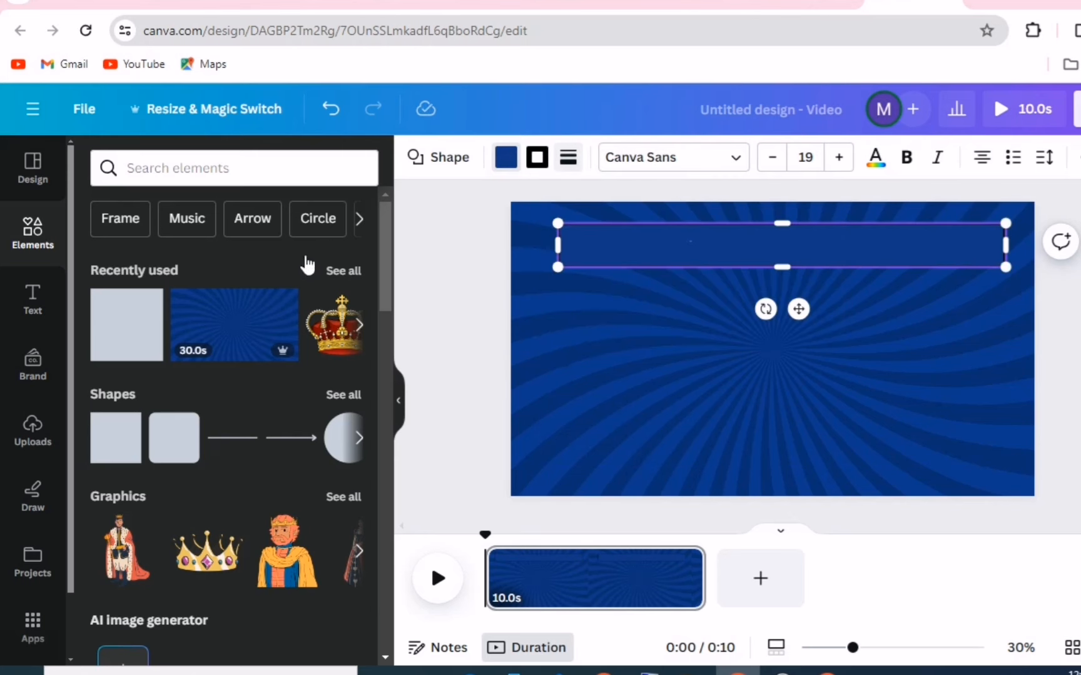
pyautogui.click(299, 268)
# Move the white bar up close to the page's top edge and adjust its left end to leave space beside it.
pyautogui.moveTo(558, 247); pyautogui.dragTo(540, 248)
pyautogui.moveTo(717, 250); pyautogui.dragTo(719, 241)
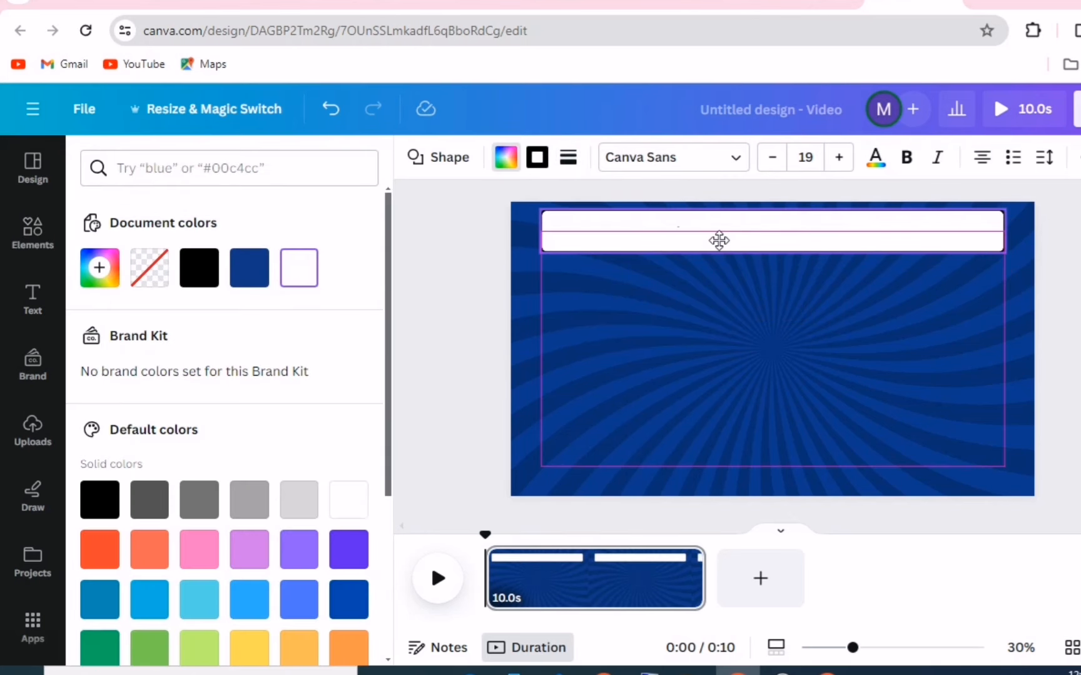
pyautogui.moveTo(541, 233); pyautogui.dragTo(579, 233)
pyautogui.click(876, 243)
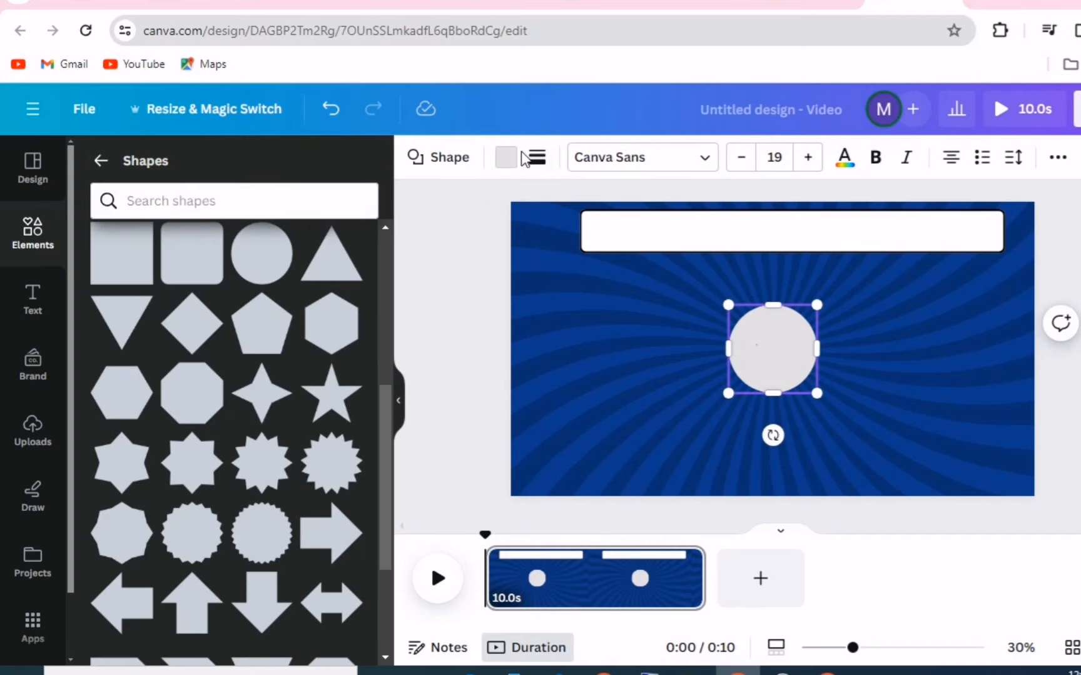
# Fill the circle in the middle of the page with white.
pyautogui.click(506, 157)
pyautogui.click(299, 267)
pyautogui.click(745, 347)
# Give the circle a dotted pink border with a weight of 9.
pyautogui.click(536, 157)
pyautogui.click(621, 212)
pyautogui.moveTo(549, 276); pyautogui.dragTo(560, 276)
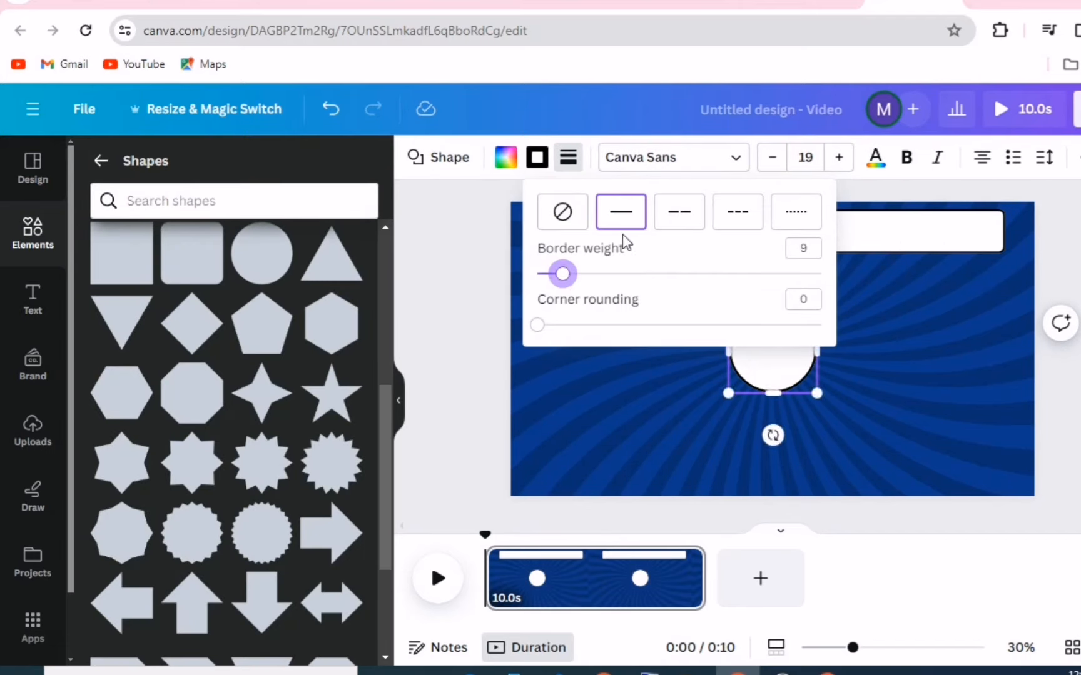
pyautogui.click(737, 211)
pyautogui.click(795, 211)
pyautogui.click(537, 157)
pyautogui.click(349, 368)
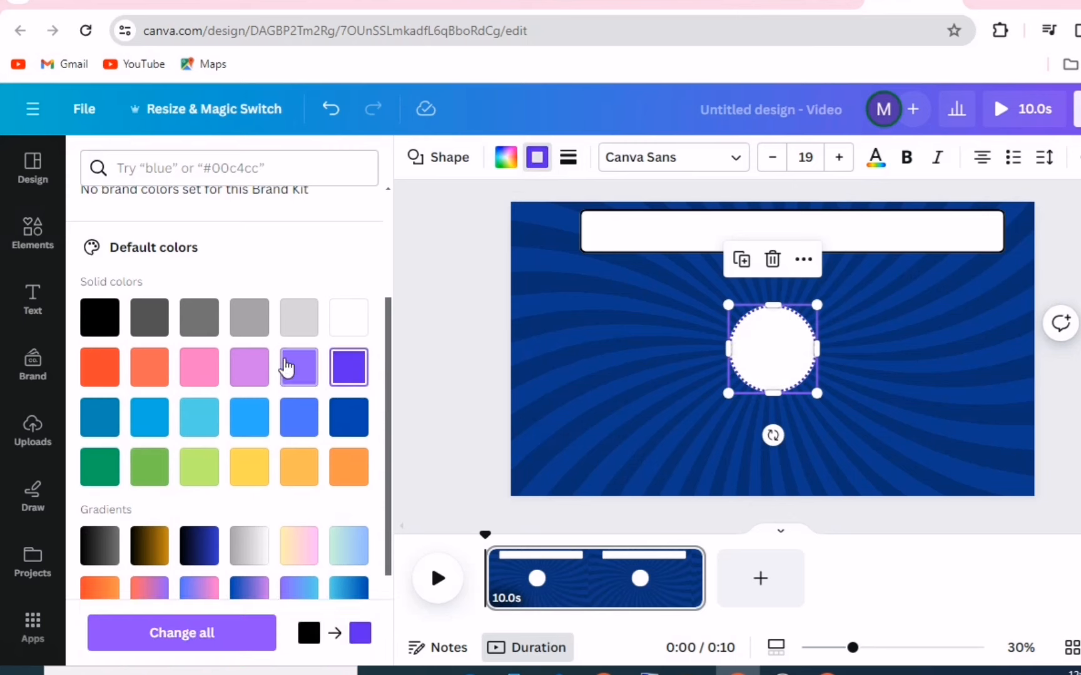
pyautogui.click(188, 369)
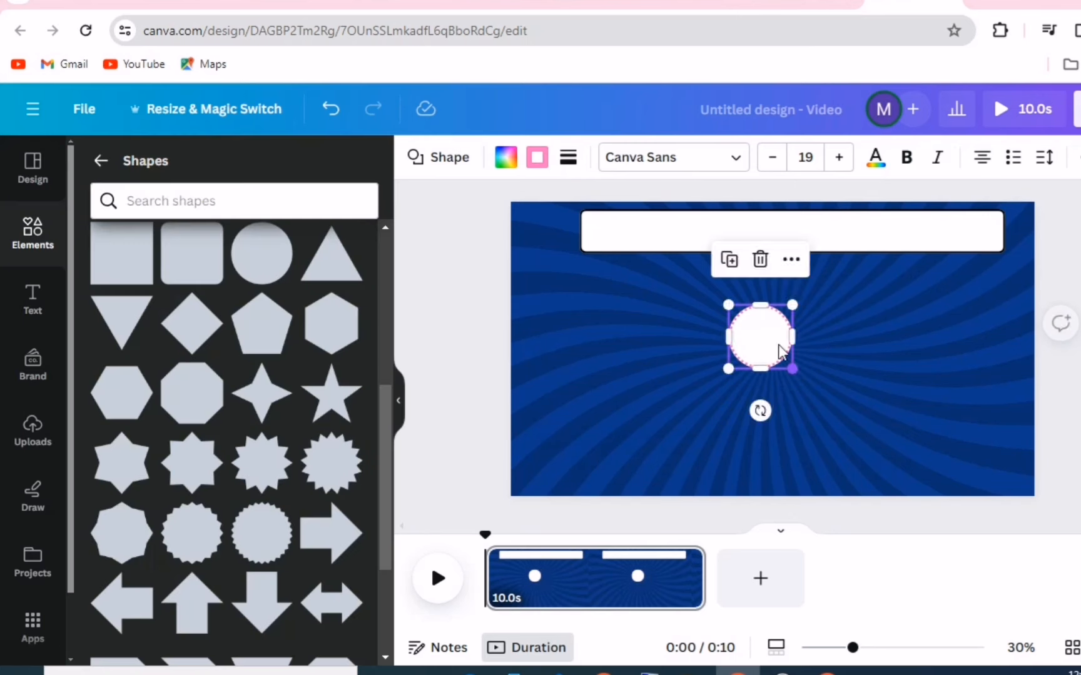
# Place the circle over the white bar's left end and extend the bar toward the page's right edge.
pyautogui.moveTo(780, 350); pyautogui.dragTo(550, 229)
pyautogui.moveTo(732, 229); pyautogui.dragTo(712, 229)
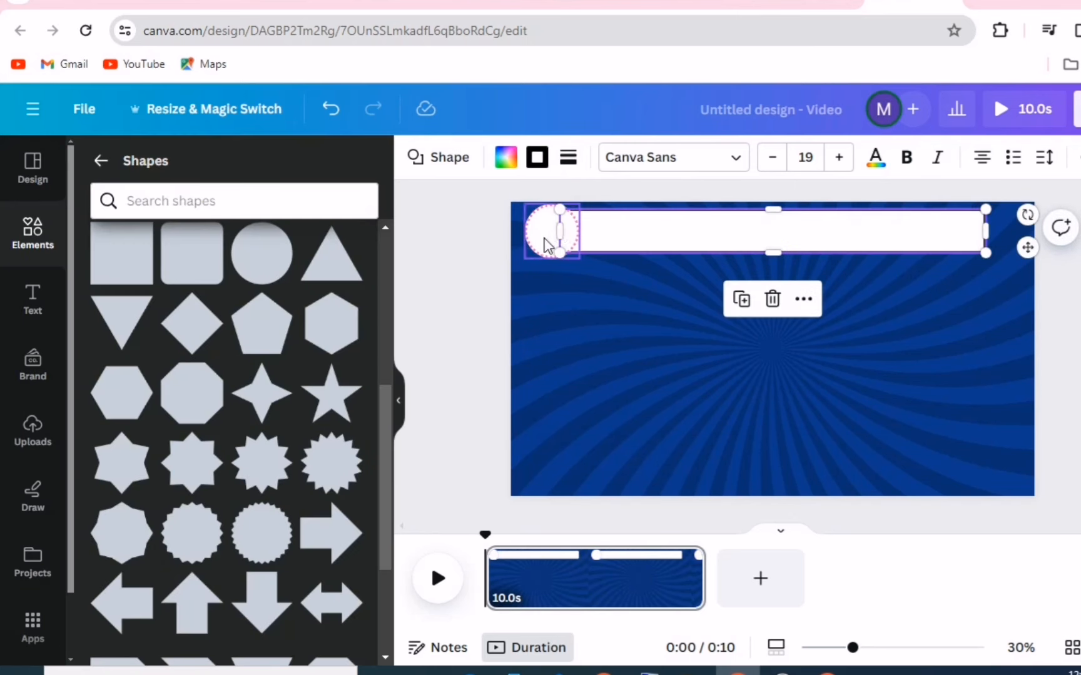
pyautogui.moveTo(549, 243); pyautogui.dragTo(545, 243)
pyautogui.click(825, 227)
pyautogui.moveTo(984, 232); pyautogui.dragTo(1013, 232)
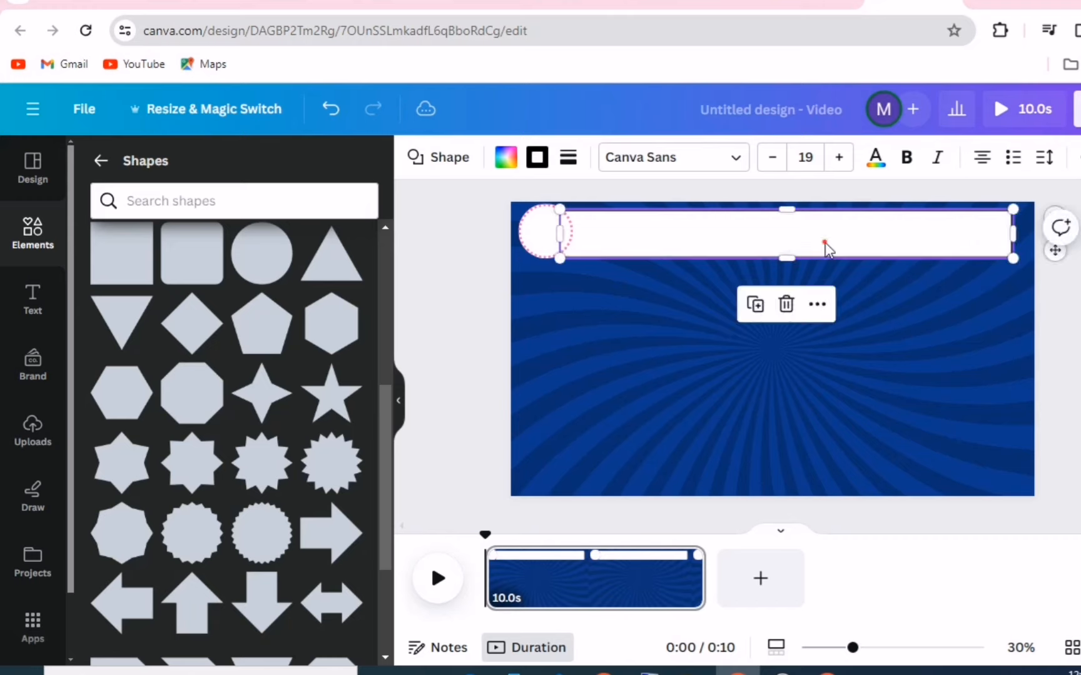
# Nudge the long white bar up, then duplicate it and place the copy, shortened to about half width, below in the page's left half.
pyautogui.moveTo(825, 246); pyautogui.dragTo(824, 239)
pyautogui.click(624, 383)
pyautogui.click(952, 247)
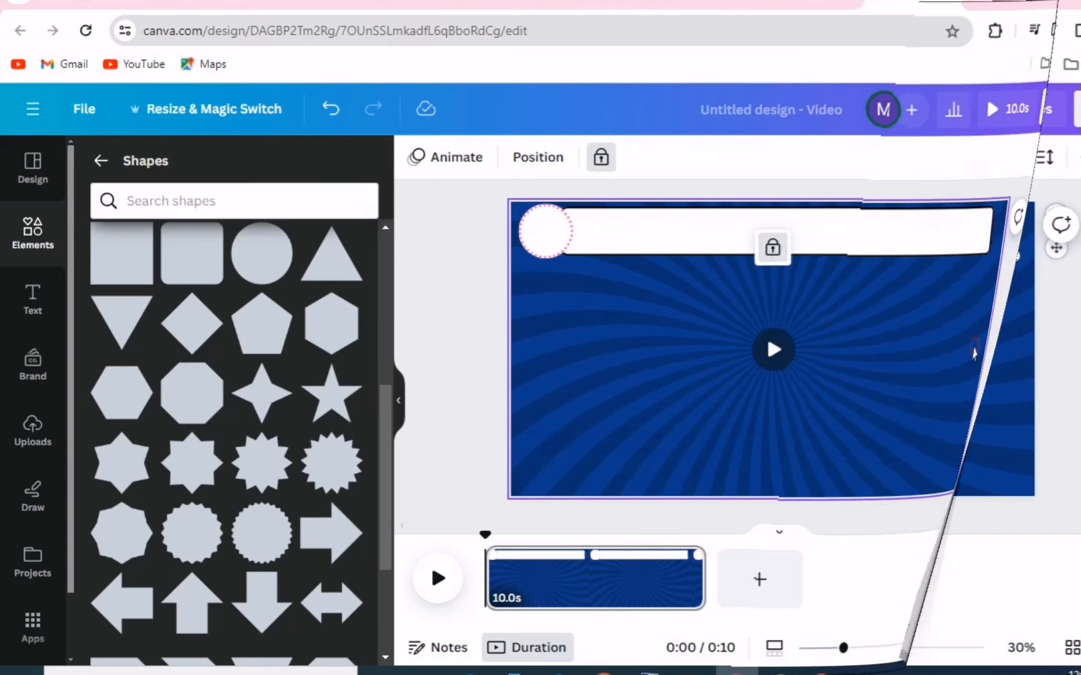
pyautogui.click(755, 301)
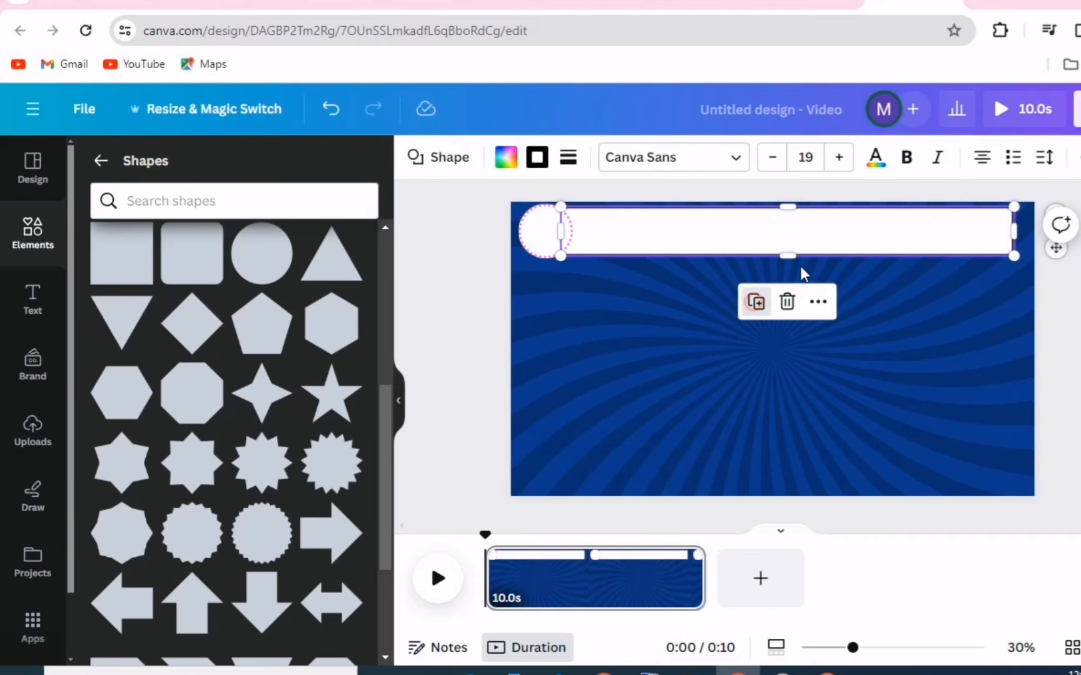
pyautogui.moveTo(852, 236); pyautogui.dragTo(791, 361)
pyautogui.moveTo(962, 360); pyautogui.dragTo(717, 349)
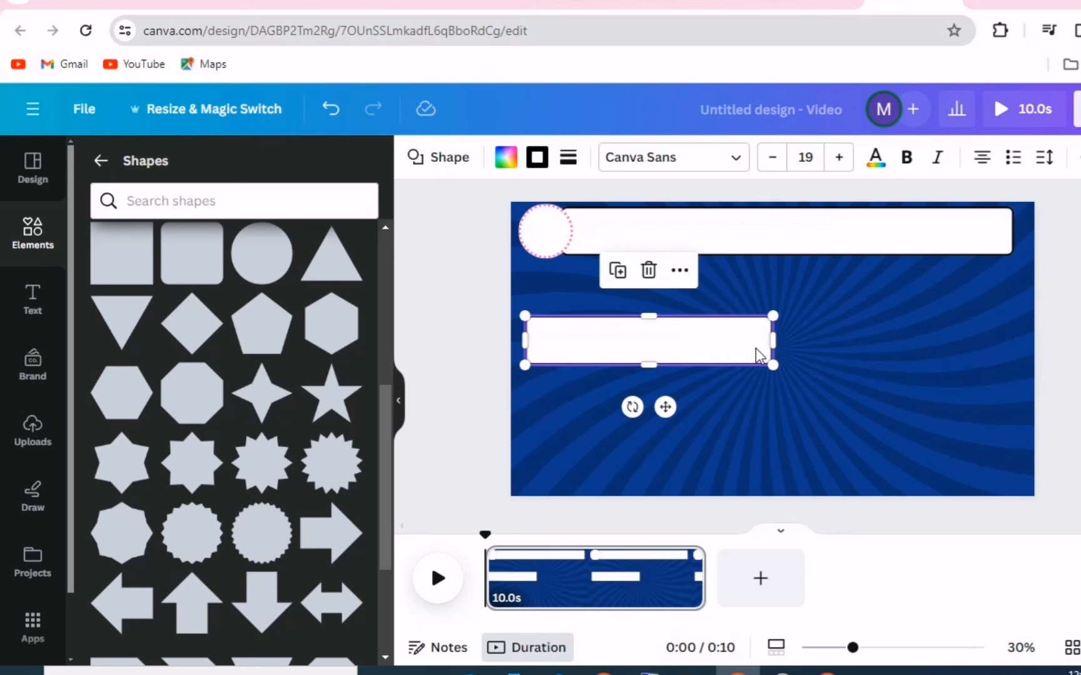
# Duplicate the short white bar twice and stack the three option bars, left-aligned, down the left half of the page.
pyautogui.click(617, 271)
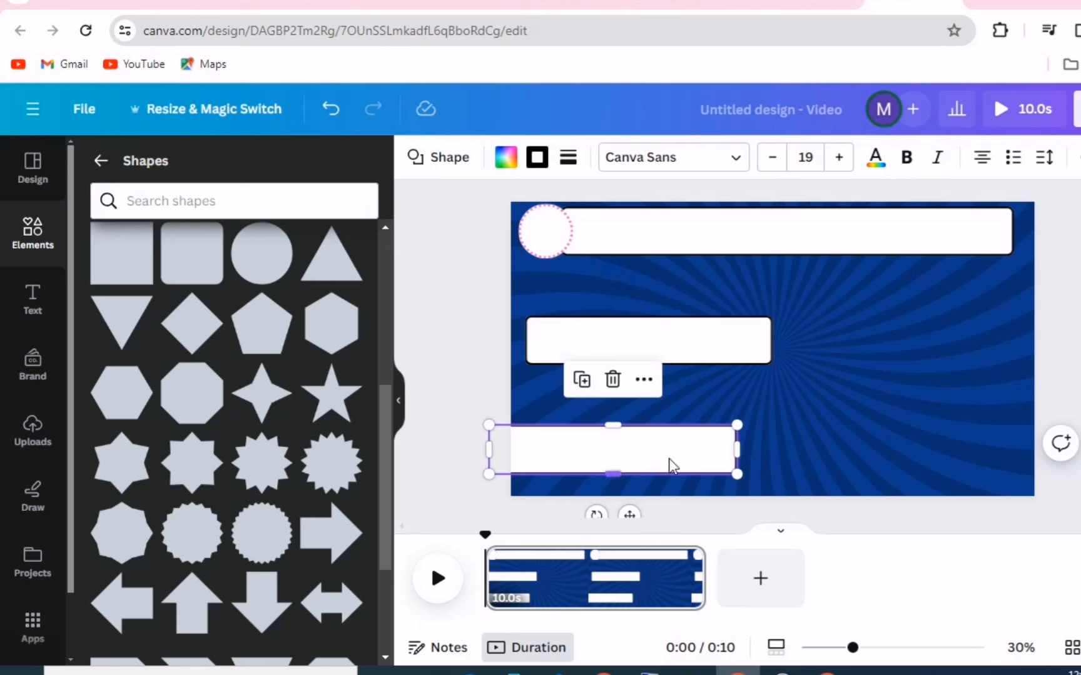
pyautogui.moveTo(668, 464); pyautogui.dragTo(709, 410)
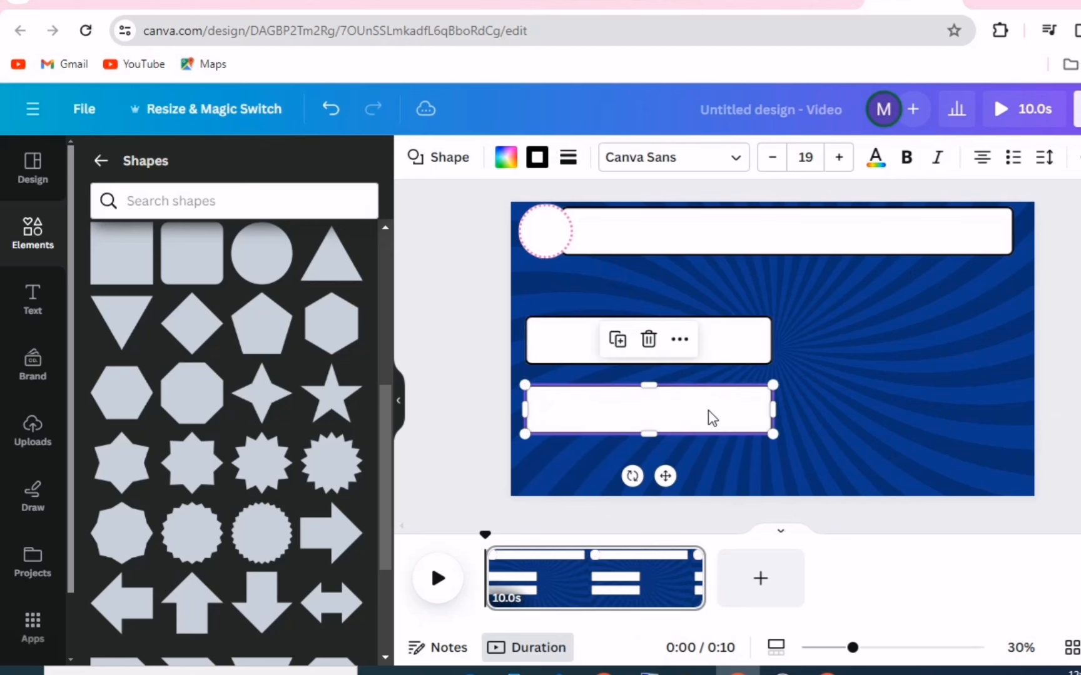
pyautogui.click(618, 341)
pyautogui.moveTo(690, 486)
pyautogui.mouseDown()
pyautogui.moveTo(692, 461)
pyautogui.moveTo(692, 475)
pyautogui.mouseUp()
pyautogui.moveTo(724, 349); pyautogui.dragTo(716, 335)
pyautogui.moveTo(702, 400); pyautogui.dragTo(695, 407)
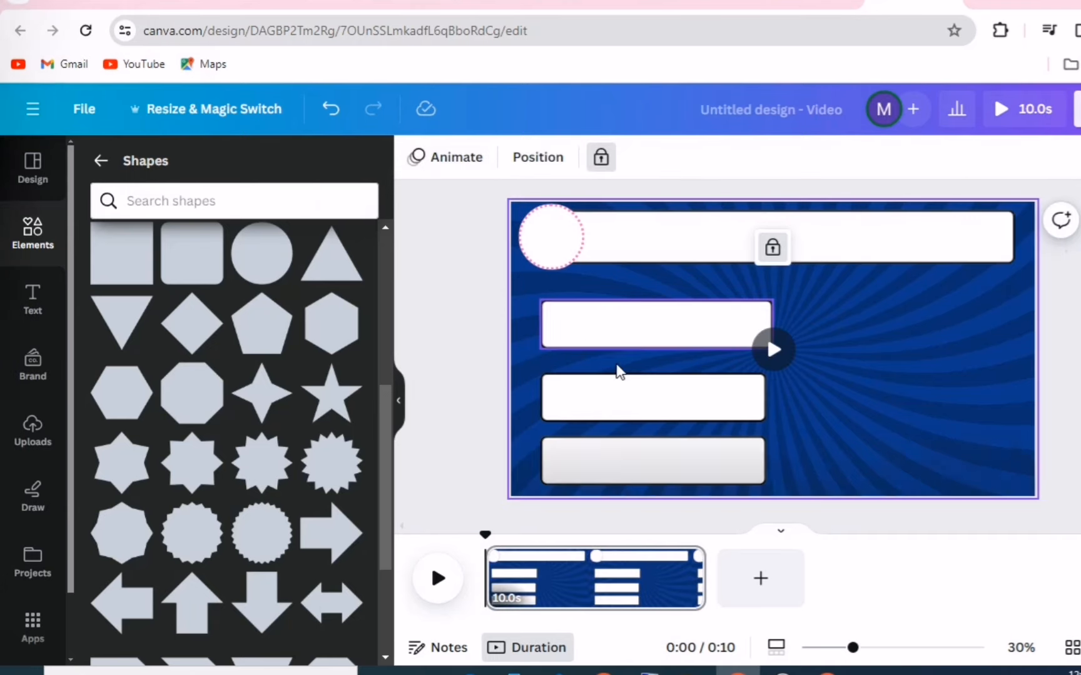
# Duplicate the first option bar and narrow the copy to about 162 by 181 over the bar's left end.
pyautogui.click(626, 332)
pyautogui.click(625, 257)
pyautogui.moveTo(679, 334); pyautogui.dragTo(674, 329)
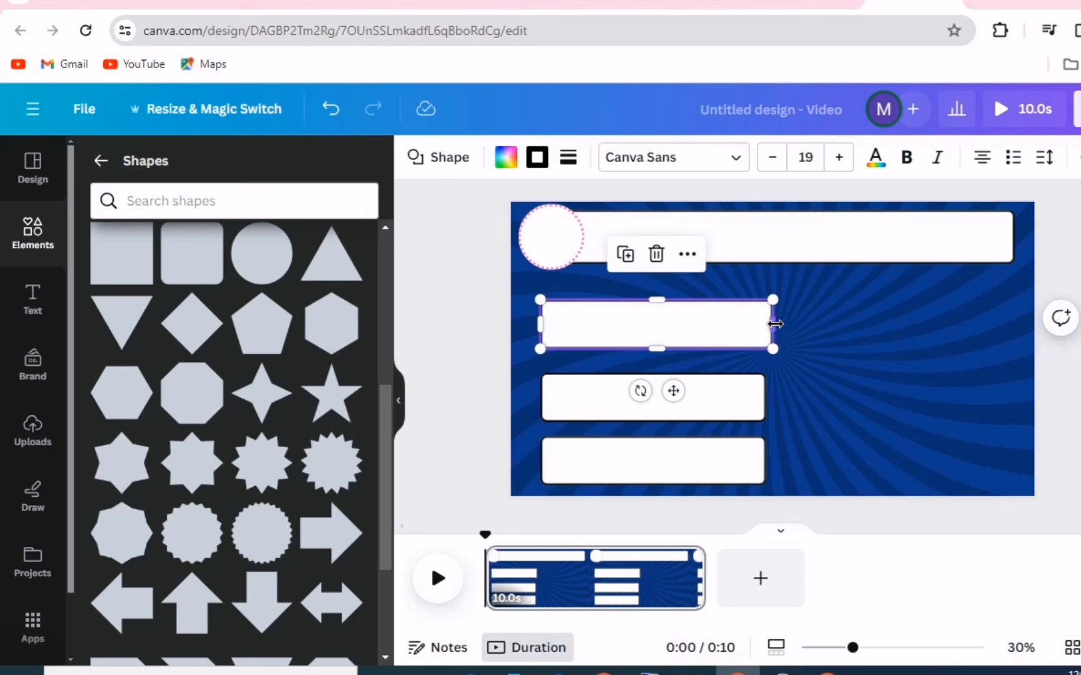
pyautogui.moveTo(773, 326); pyautogui.dragTo(598, 329)
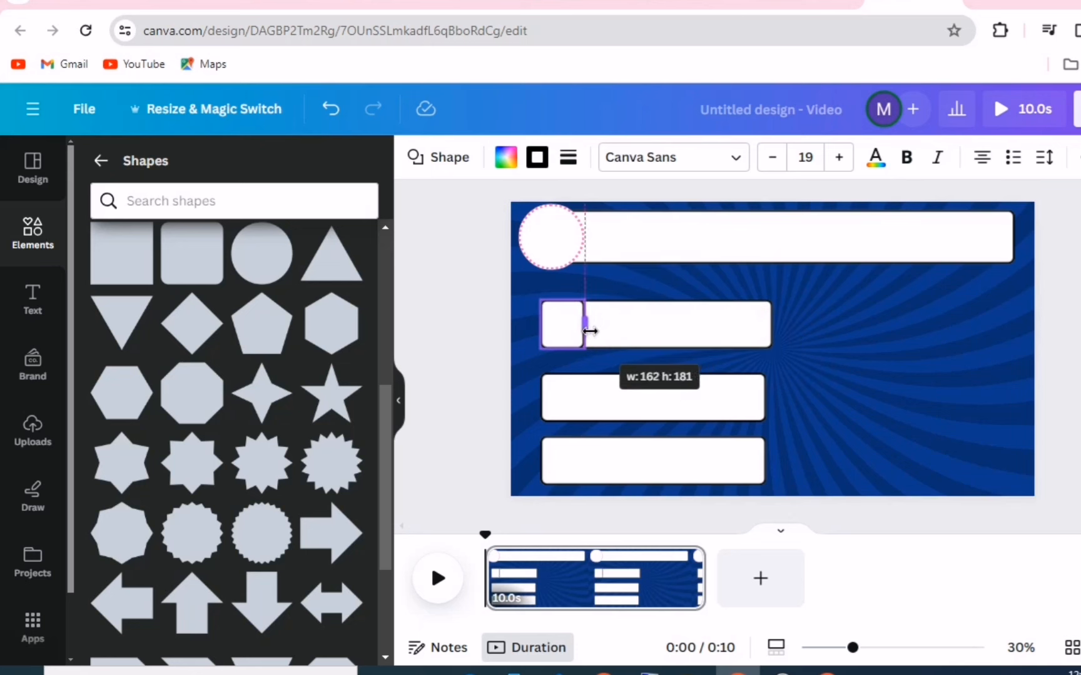
pyautogui.moveTo(590, 331); pyautogui.dragTo(588, 330)
# Fill the small square on the first option bar with bright red, #FF0000.
pyautogui.click(505, 157)
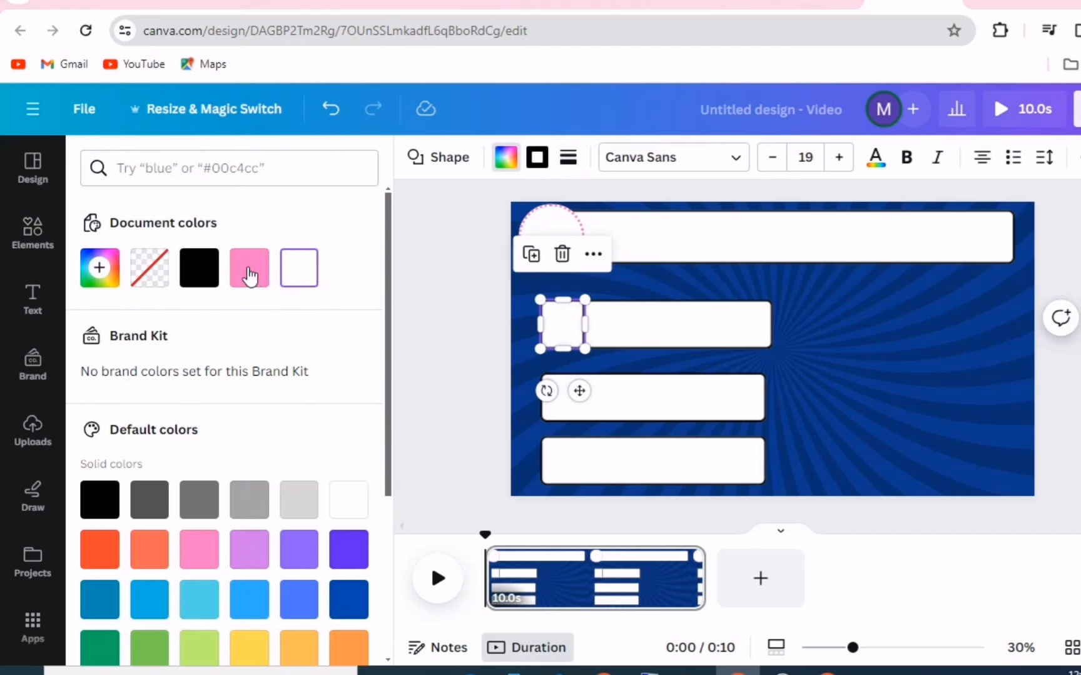
pyautogui.scroll(-5, 164, 475)
pyautogui.click(109, 305)
pyautogui.scroll(4, 166, 264)
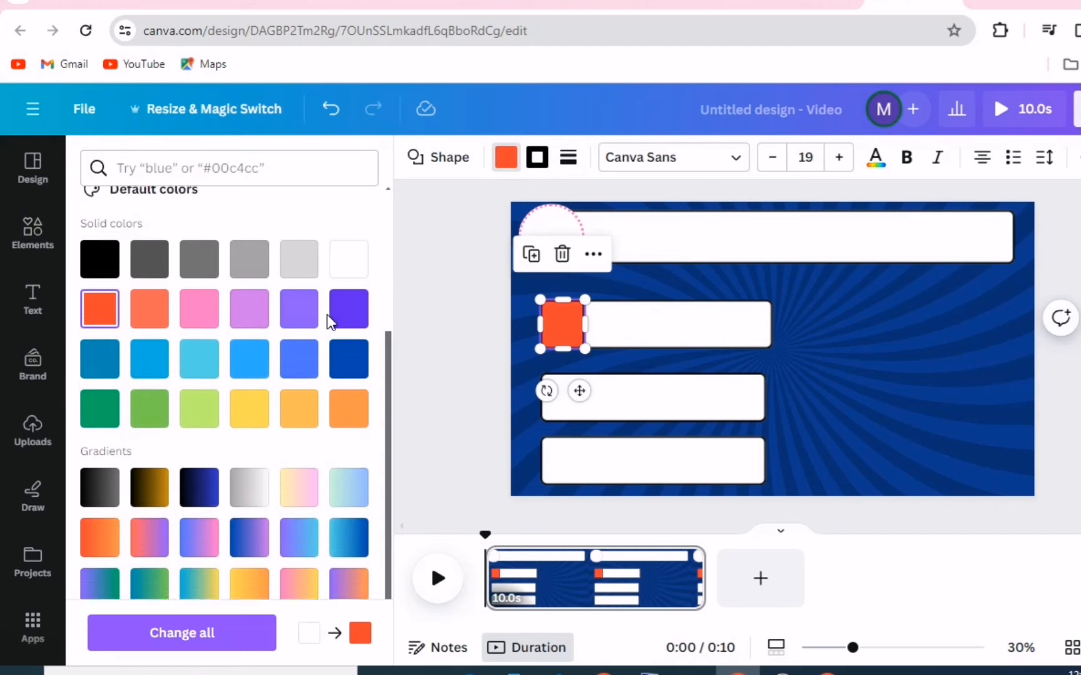
pyautogui.click(100, 268)
pyautogui.moveTo(297, 383); pyautogui.dragTo(362, 354)
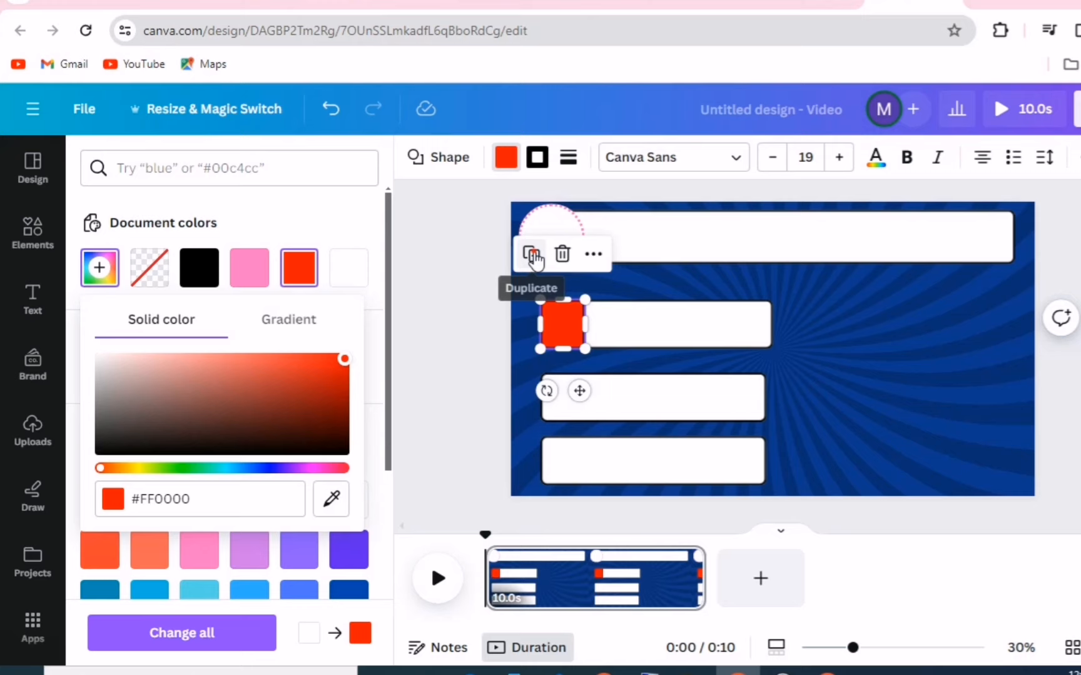
# Duplicate the red square onto the left ends of the second and third option bars.
pyautogui.click(530, 254)
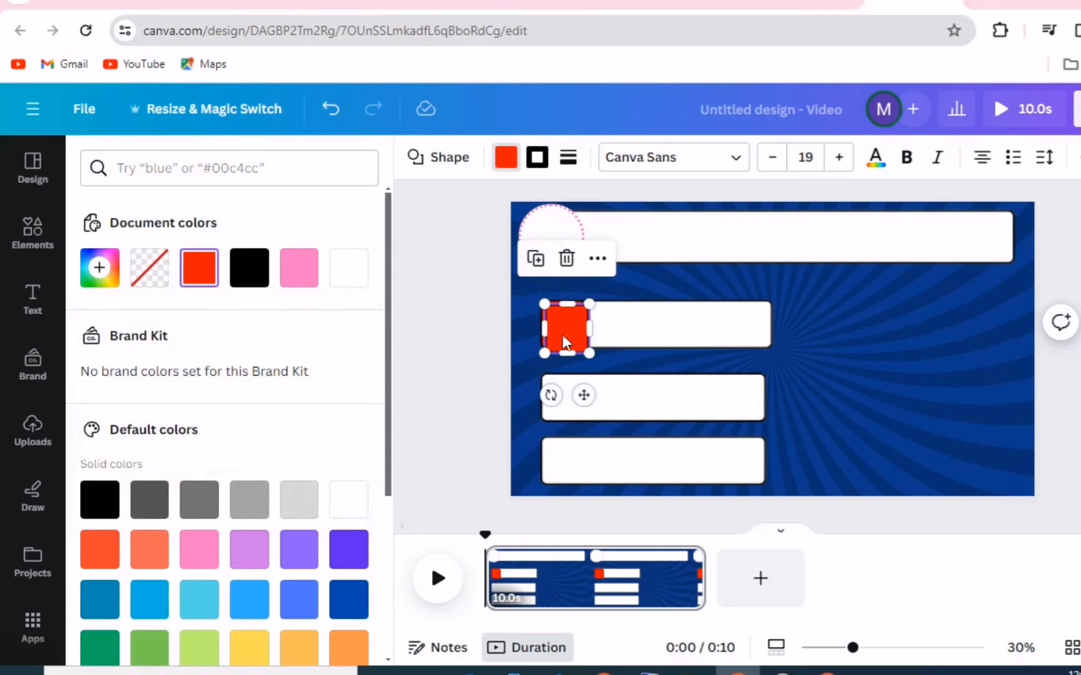
pyautogui.moveTo(566, 322); pyautogui.dragTo(561, 462)
pyautogui.click(542, 324)
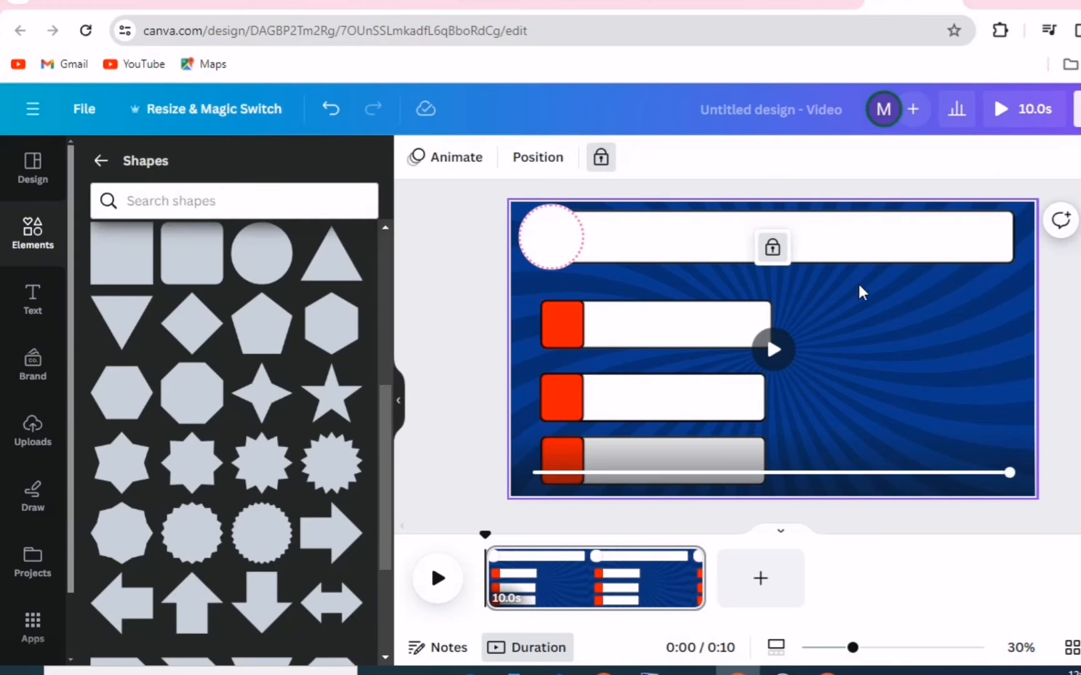
pyautogui.click(482, 373)
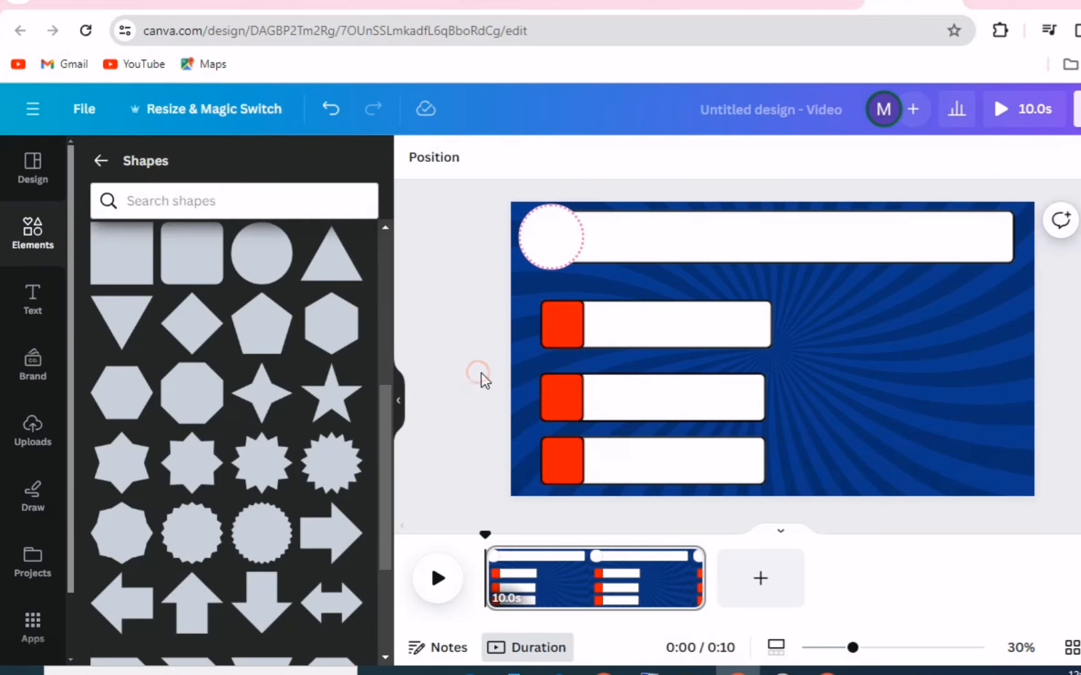
# Duplicate the first option bar together with its red square and place the copy beside it in the page's right half.
pyautogui.click(610, 339)
pyautogui.click(649, 267)
pyautogui.moveTo(632, 335); pyautogui.dragTo(870, 334)
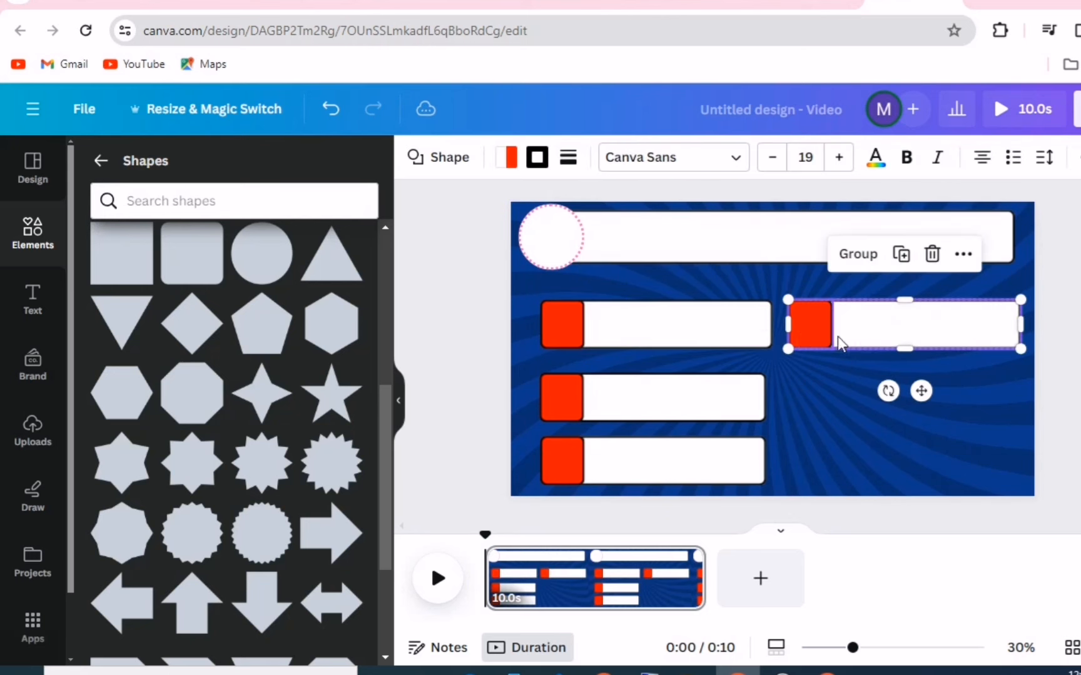
pyautogui.click(841, 425)
# Recolor the square on the right-hand option bar to bright green, #00FF29.
pyautogui.click(804, 333)
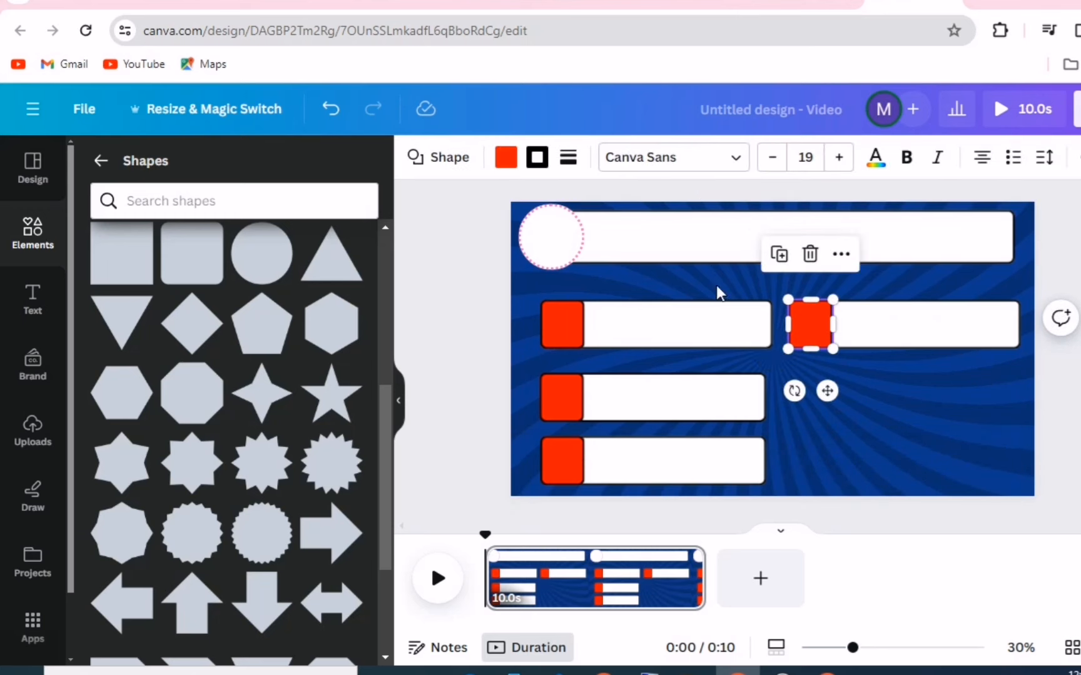
pyautogui.click(505, 157)
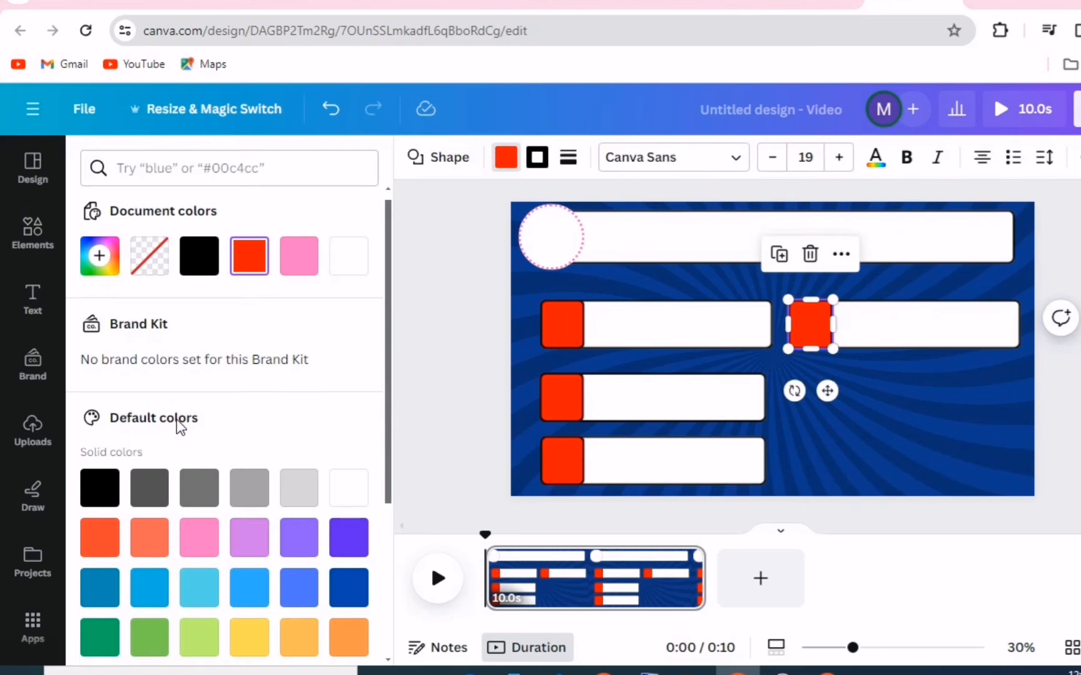
pyautogui.scroll(-4, 175, 420)
pyautogui.click(107, 406)
pyautogui.scroll(4, 261, 350)
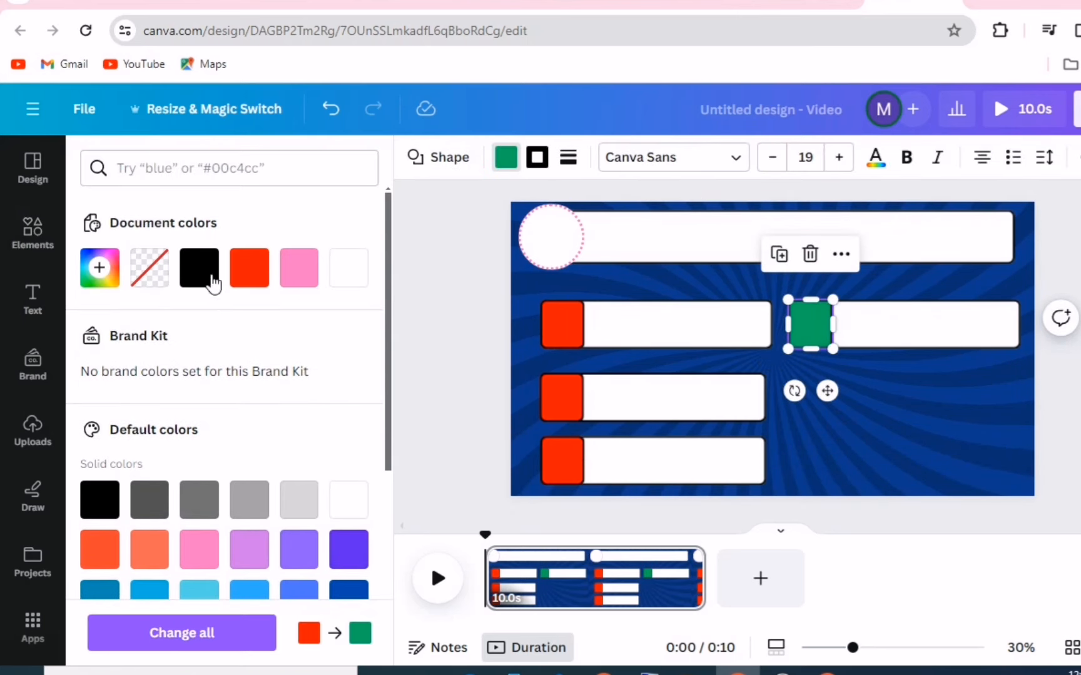
pyautogui.click(104, 268)
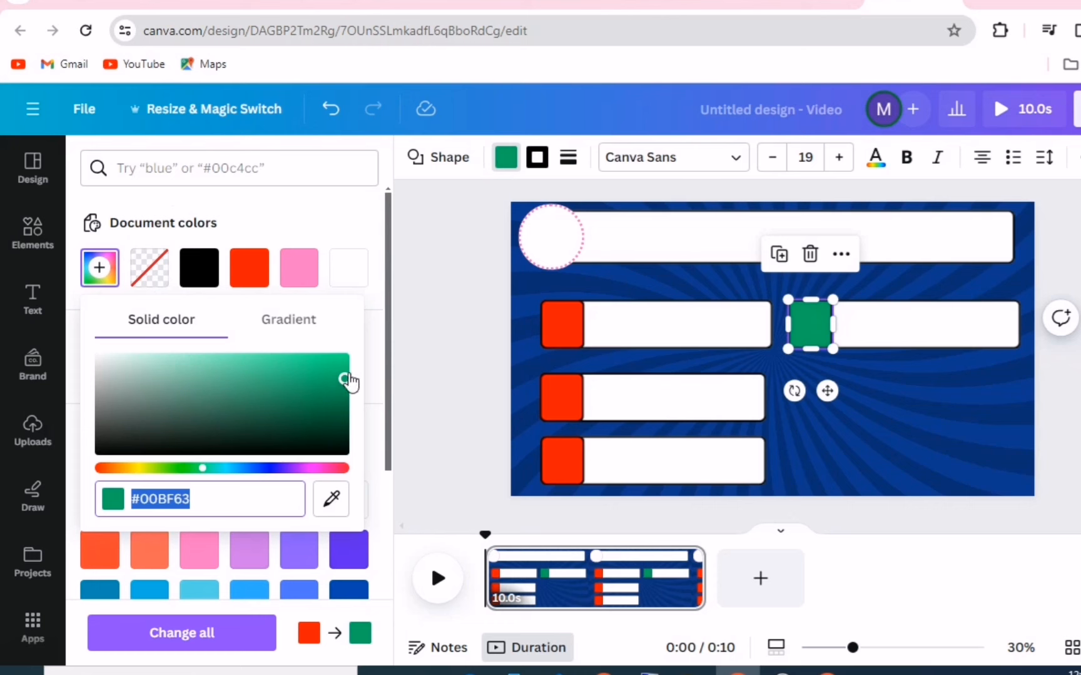
pyautogui.moveTo(346, 379); pyautogui.dragTo(353, 338)
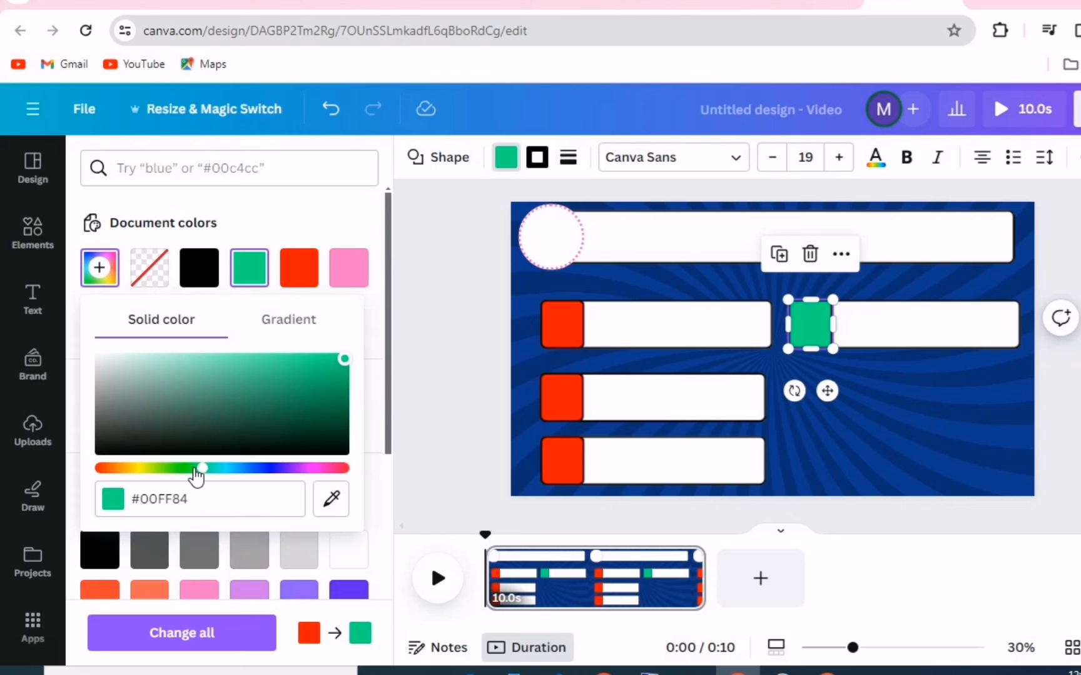
pyautogui.moveTo(195, 472); pyautogui.dragTo(189, 471)
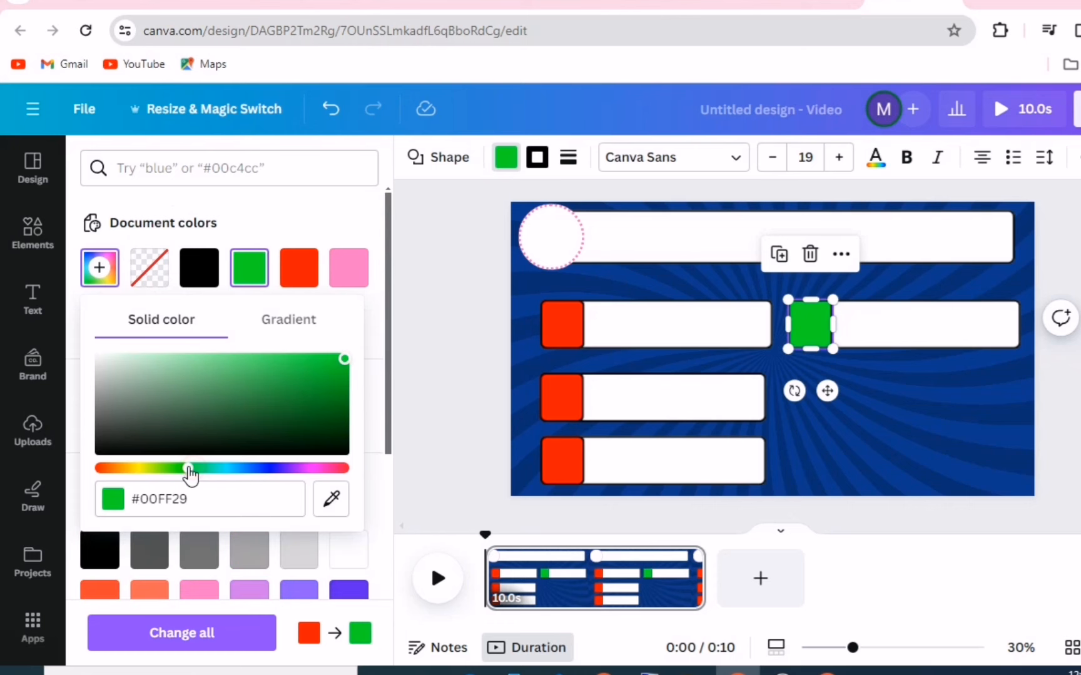
pyautogui.click(865, 462)
pyautogui.click(1006, 428)
pyautogui.click(1057, 419)
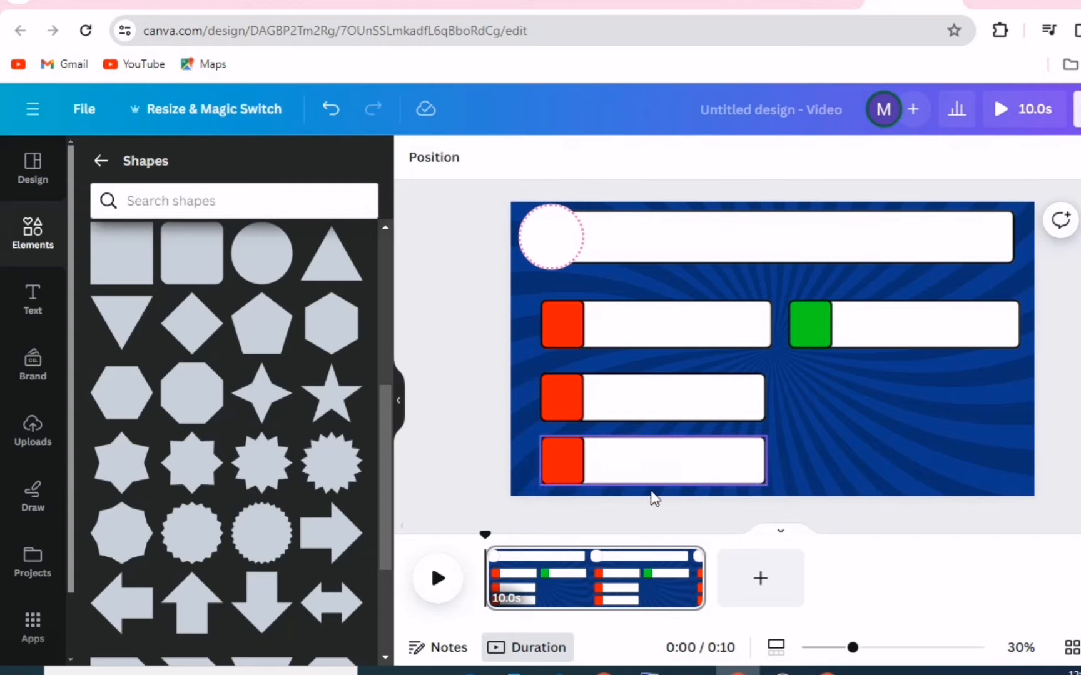
# Add a heading text and place it on the long white bar across the top of the page.
pyautogui.click(25, 309)
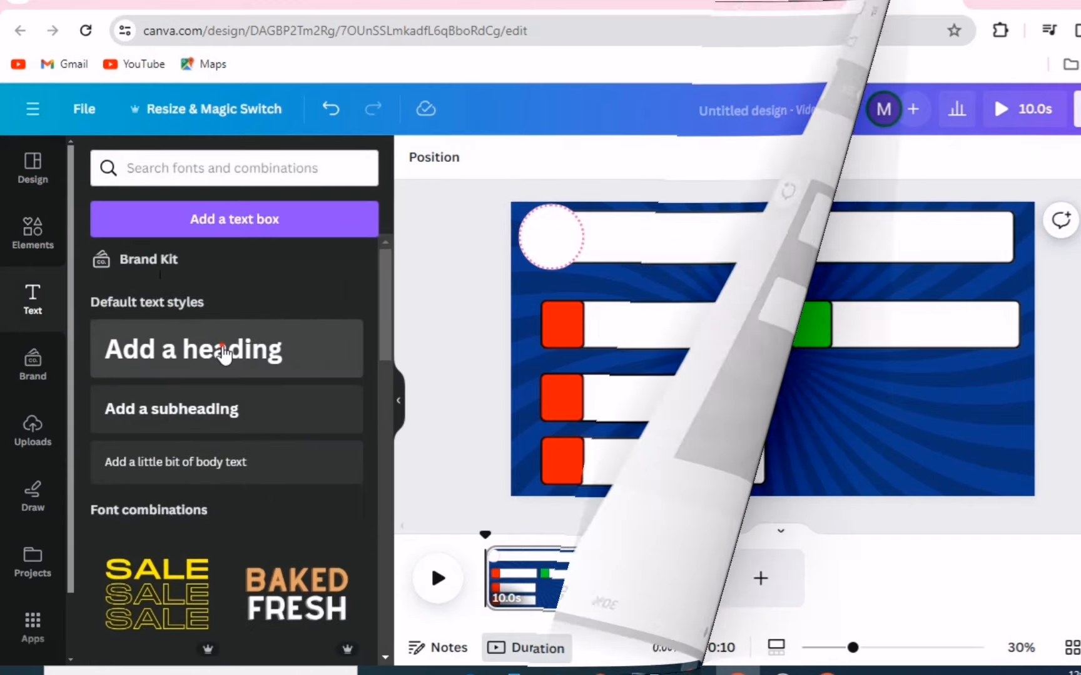
pyautogui.click(224, 349)
pyautogui.moveTo(808, 357); pyautogui.dragTo(592, 254)
# Duplicate the heading, change the copy's text to "1", and center it in the white circle at font size 127.
pyautogui.click(760, 284)
pyautogui.hotkey('ctrl', 'd')
pyautogui.click(808, 272)
pyautogui.write('1')
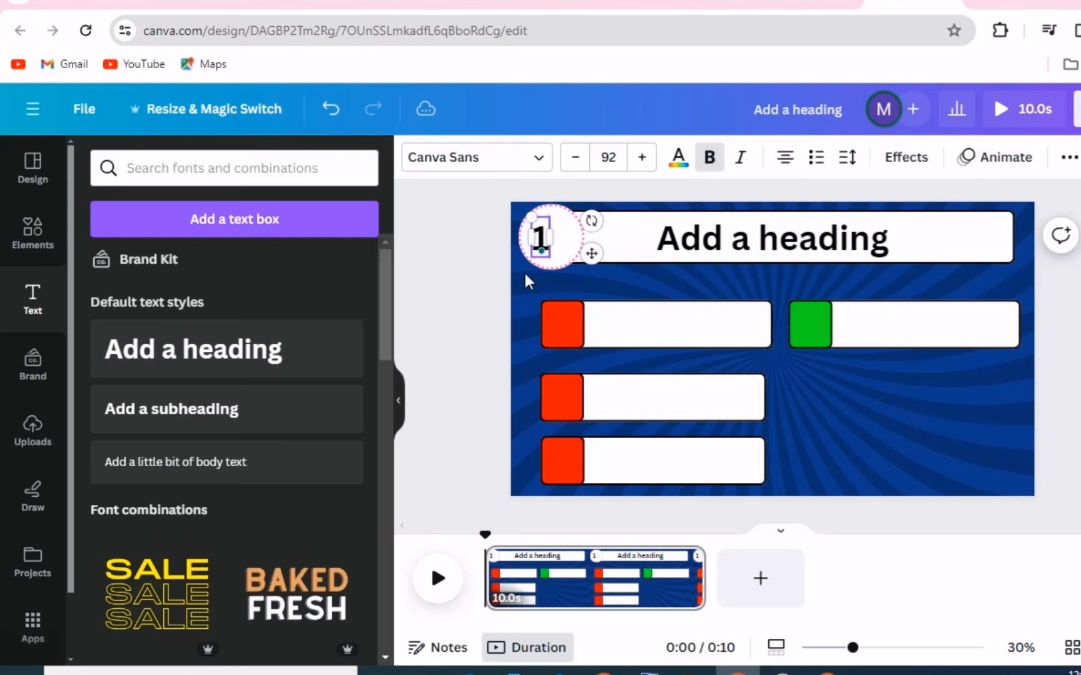
pyautogui.moveTo(531, 217); pyautogui.dragTo(507, 201)
pyautogui.moveTo(589, 248); pyautogui.dragTo(597, 255)
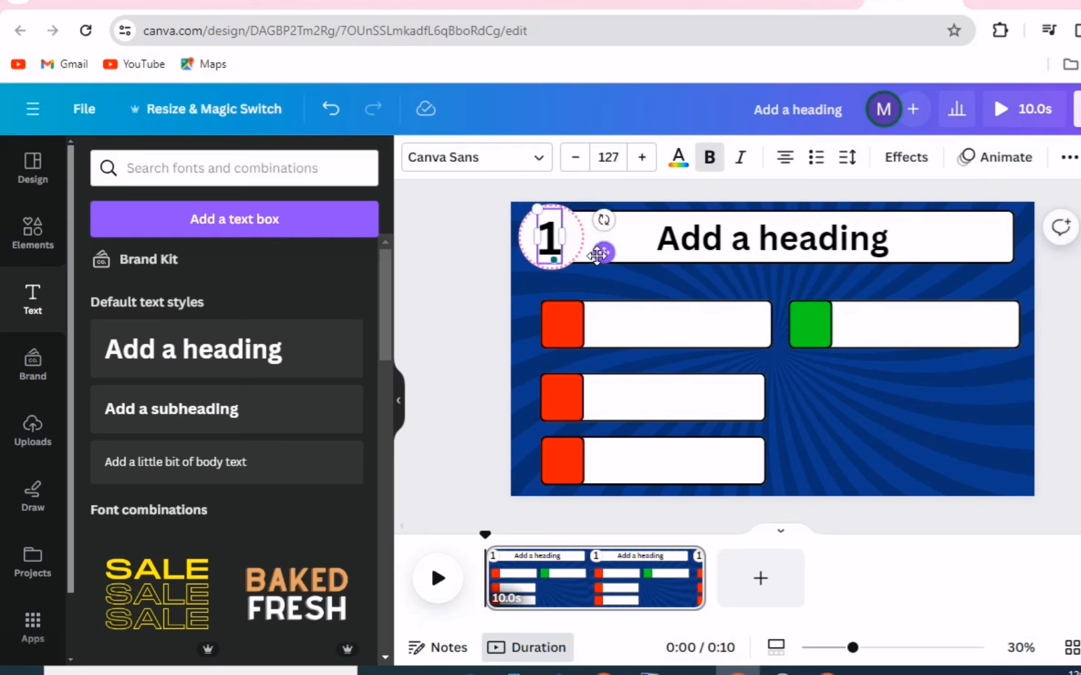
# Add a subheading text and duplicate it so each of the three left option bars holds one.
pyautogui.click(766, 333)
pyautogui.click(172, 409)
pyautogui.moveTo(841, 349); pyautogui.dragTo(678, 461)
pyautogui.click(702, 269)
pyautogui.click(707, 339)
pyautogui.click(820, 461)
# Duplicate the heading, change the copy's text to "A", and place it on the first red square.
pyautogui.click(847, 240)
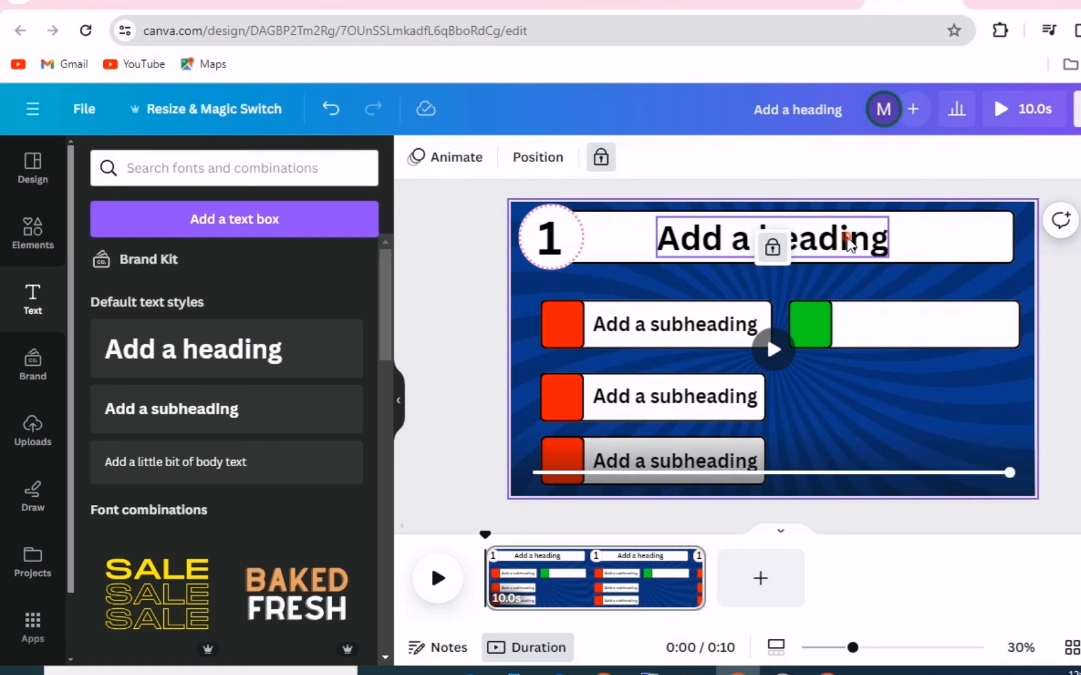
pyautogui.doubleClick(847, 240)
pyautogui.doubleClick(823, 244)
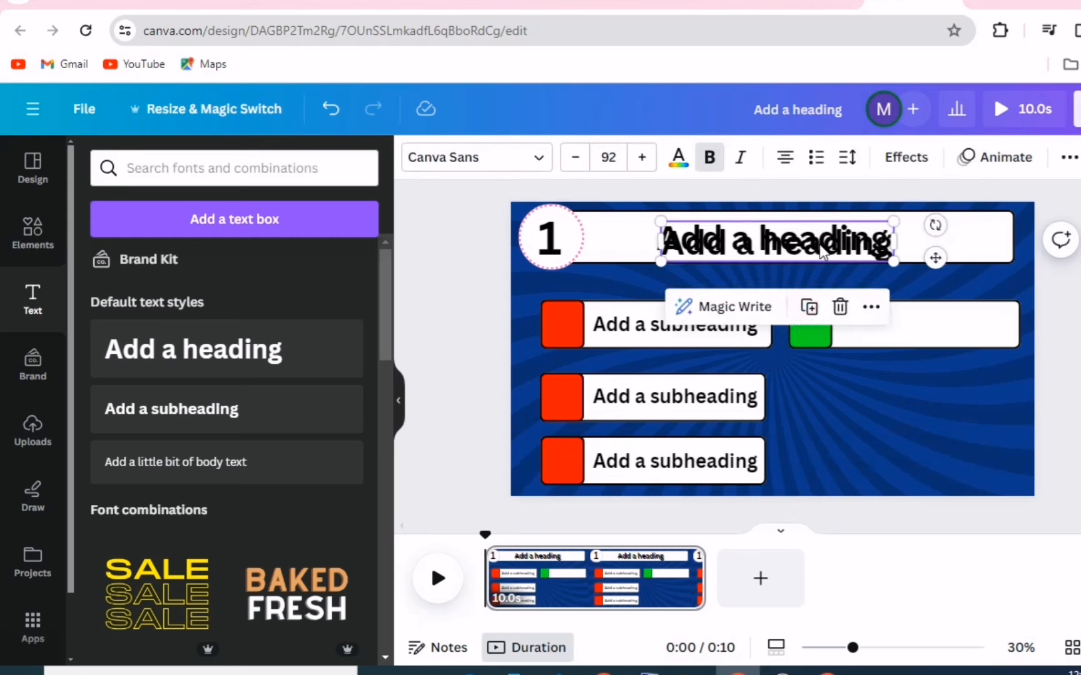
pyautogui.moveTo(822, 251); pyautogui.dragTo(579, 379)
pyautogui.write('A')
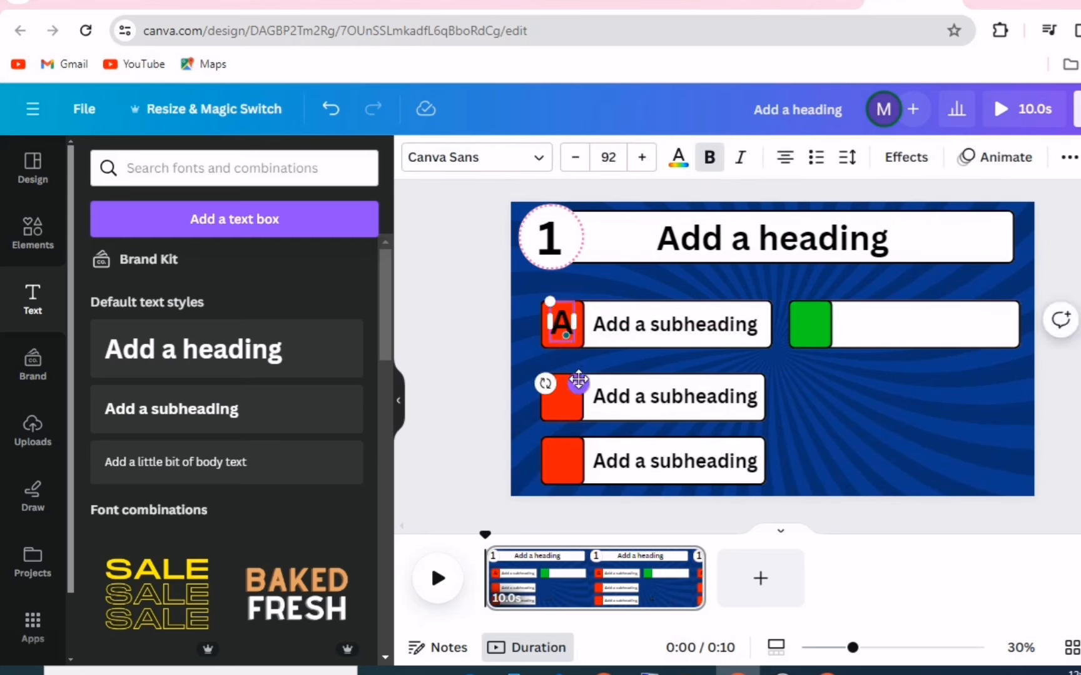
# Set the text color of the letter "A" to white.
pyautogui.click(678, 157)
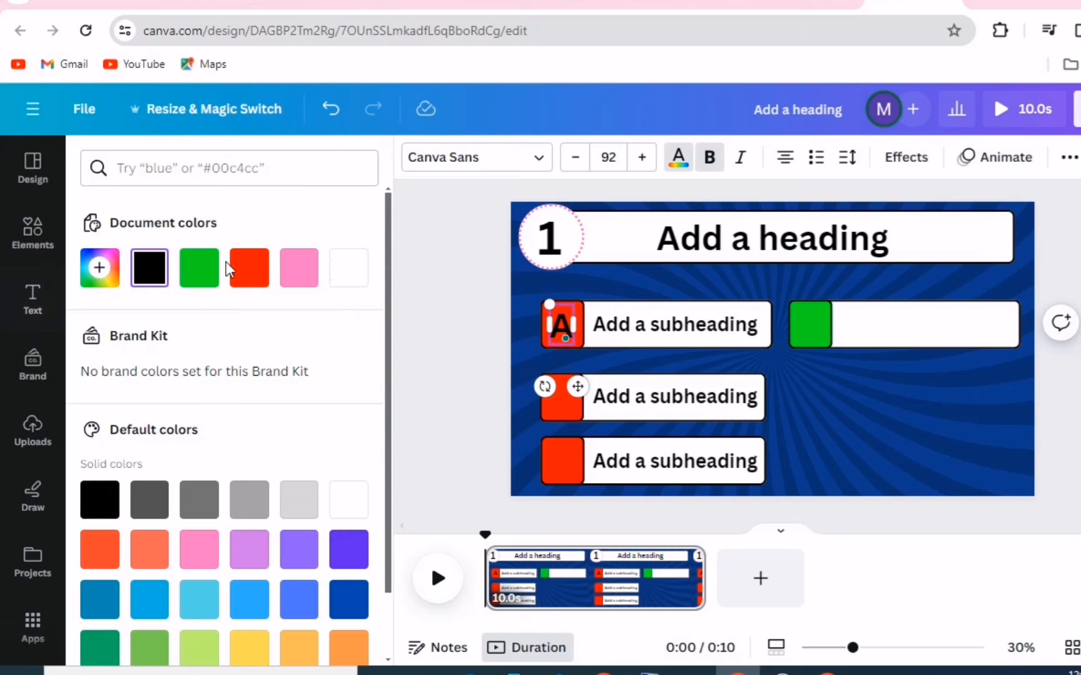
pyautogui.click(347, 267)
pyautogui.click(816, 371)
pyautogui.click(562, 325)
pyautogui.click(678, 157)
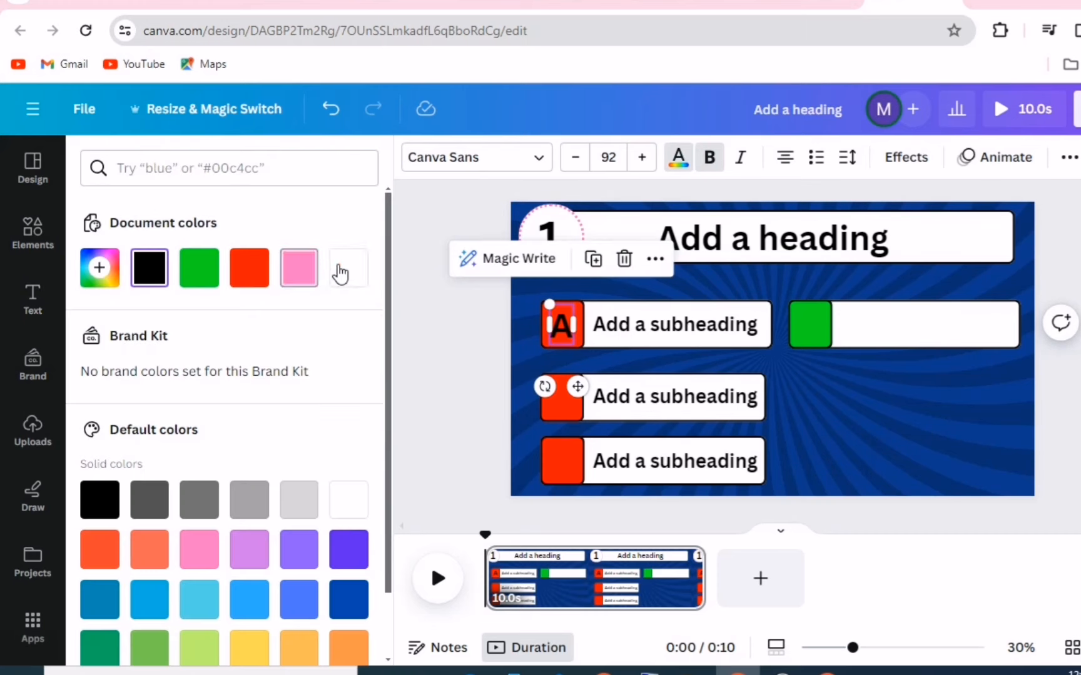
pyautogui.click(347, 267)
# Center the "A" in its square and duplicate it onto the other two red squares as "B" and "C".
pyautogui.click(549, 367)
pyautogui.click(558, 335)
pyautogui.moveTo(558, 335); pyautogui.dragTo(556, 334)
pyautogui.click(593, 262)
pyautogui.moveTo(580, 389); pyautogui.dragTo(612, 479)
pyautogui.hotkey('ctrl', 'd')
pyautogui.doubleClick(568, 461)
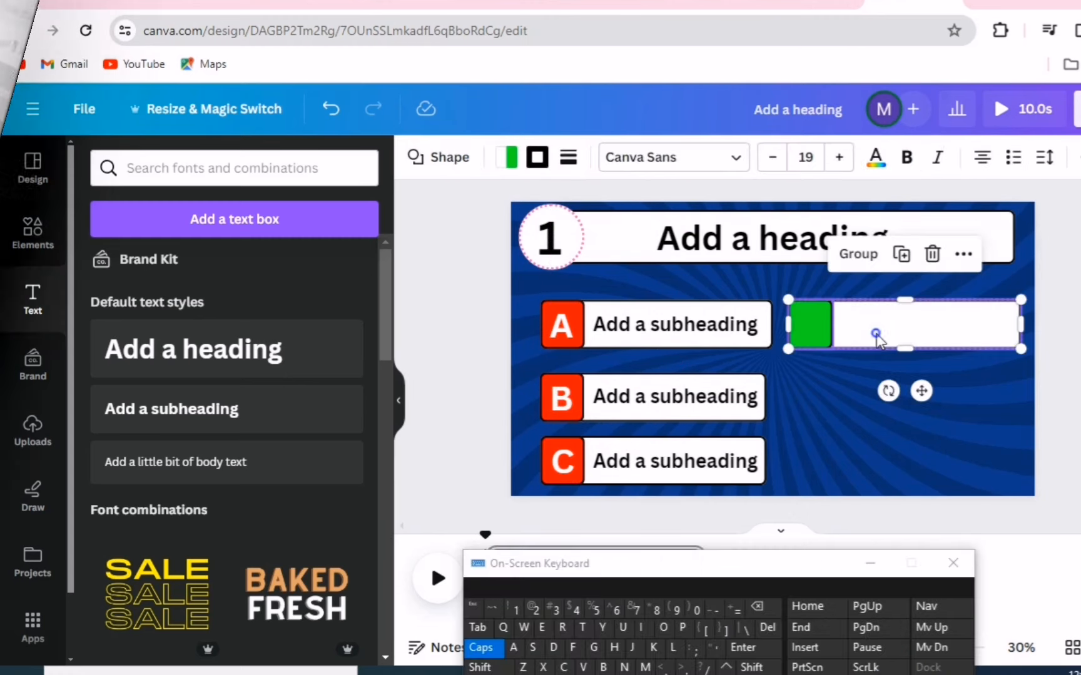
# Group the green square with its white bar and move the group down to the page's bottom-right corner.
pyautogui.rightClick(875, 341)
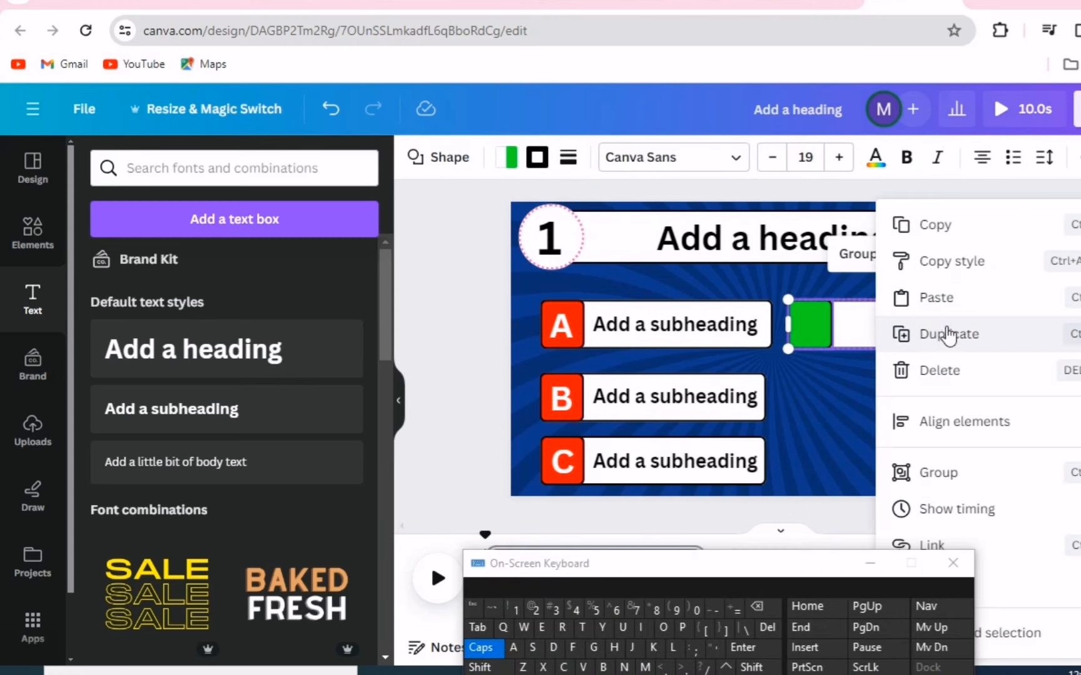
pyautogui.click(958, 475)
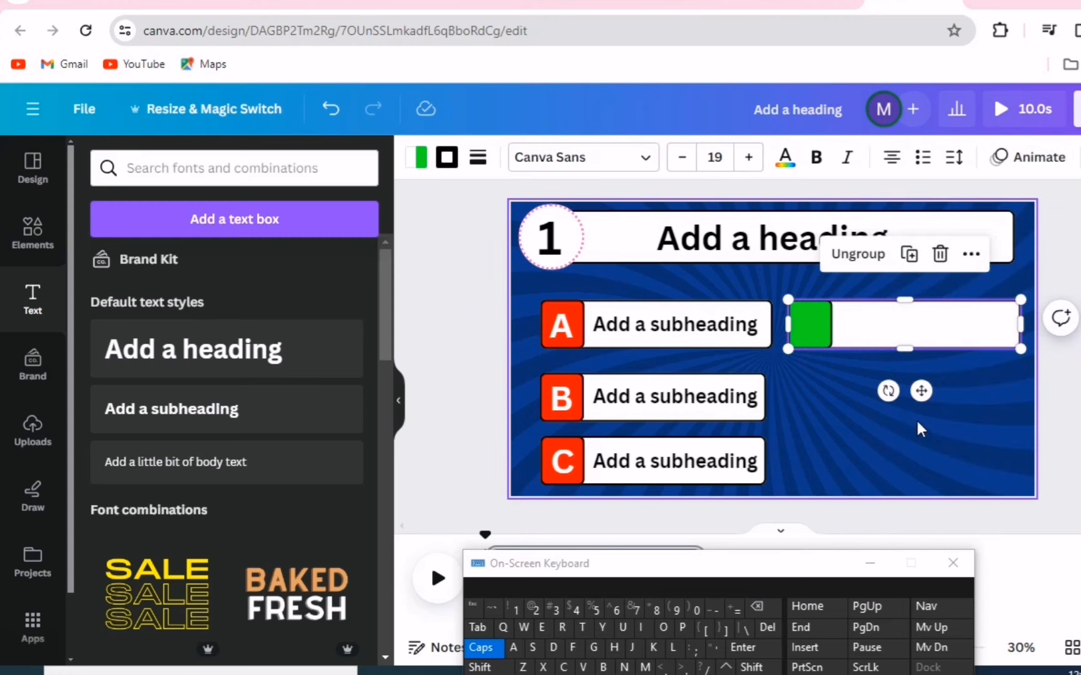
pyautogui.click(918, 428)
pyautogui.moveTo(831, 577); pyautogui.dragTo(837, 582)
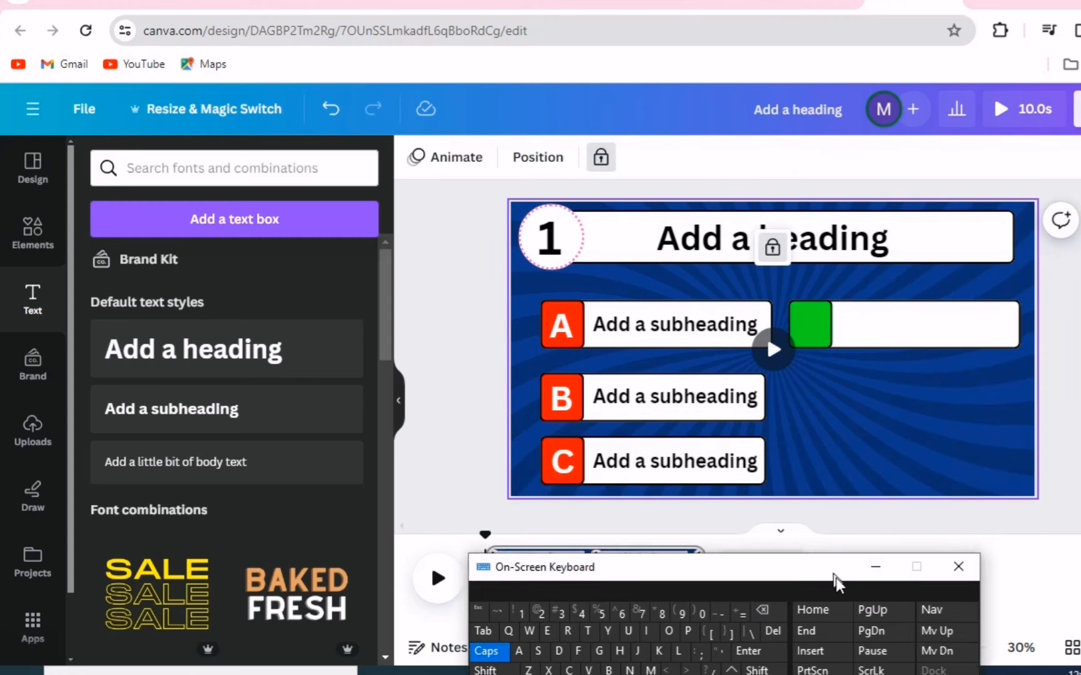
pyautogui.moveTo(883, 331); pyautogui.dragTo(1029, 468)
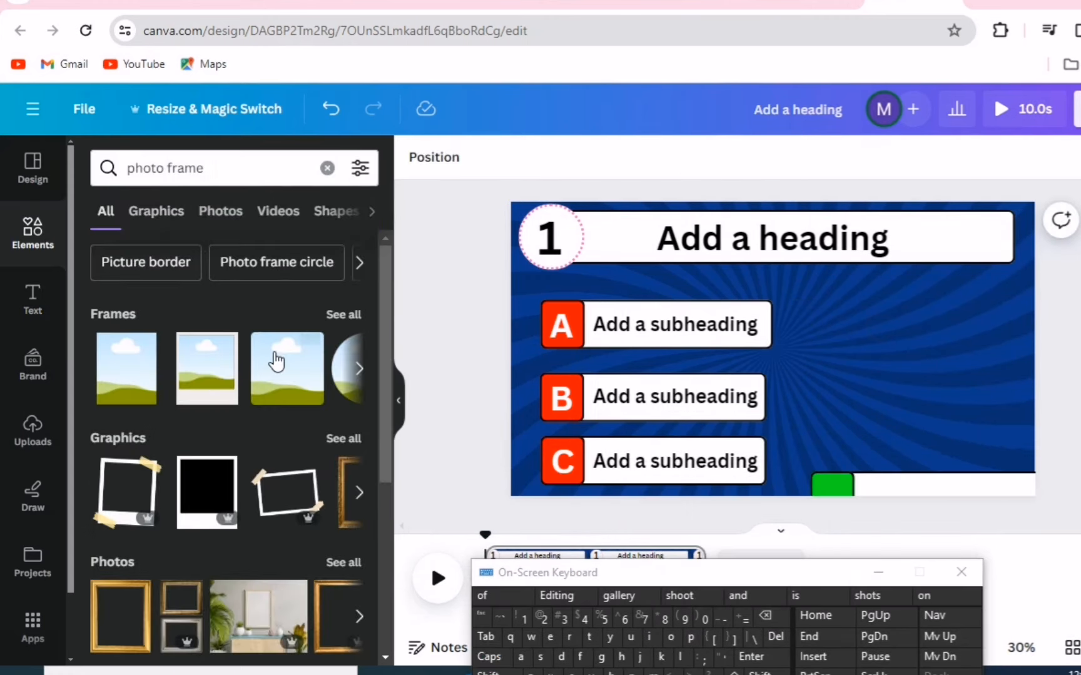
# Place the rounded square photo frame to the right of the answer options and enlarge it.
pyautogui.moveTo(273, 362); pyautogui.dragTo(922, 393)
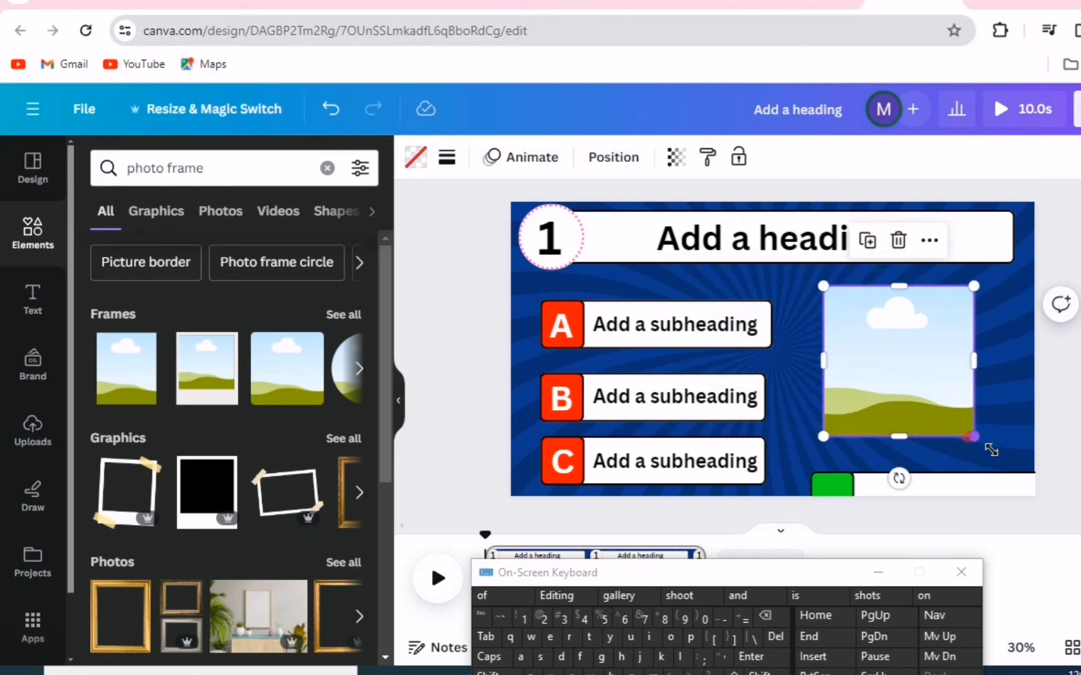
pyautogui.moveTo(991, 450); pyautogui.dragTo(1026, 466)
# Give the photo frame a white, long-dashed border with no added corner rounding.
pyautogui.click(446, 157)
pyautogui.click(531, 212)
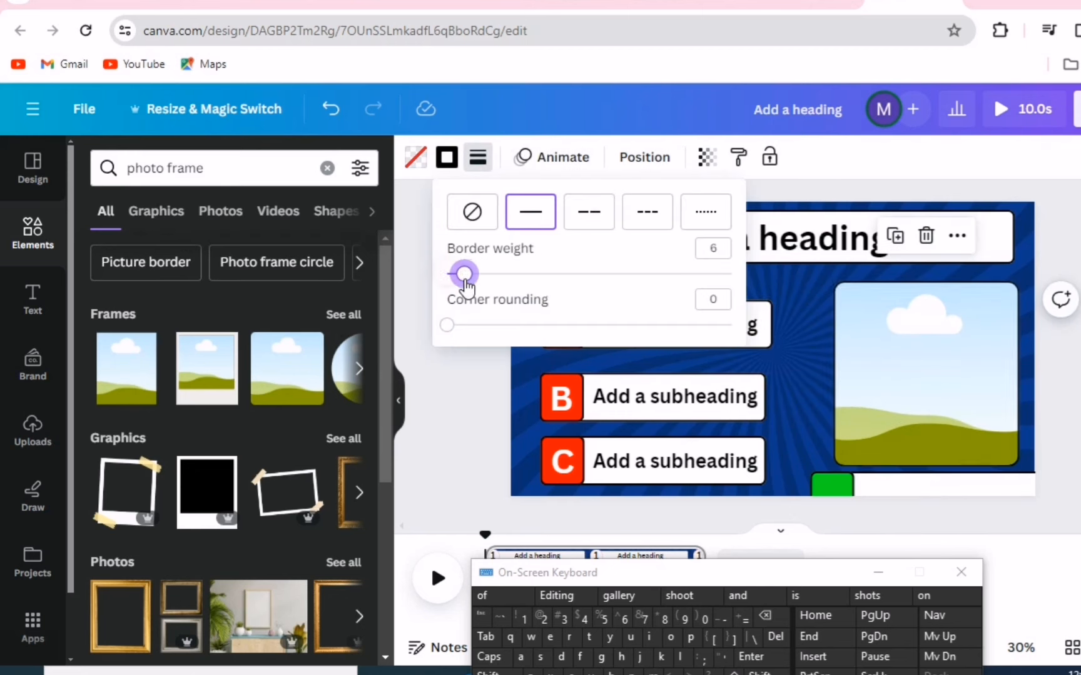
pyautogui.moveTo(464, 274); pyautogui.dragTo(483, 273)
pyautogui.click(692, 227)
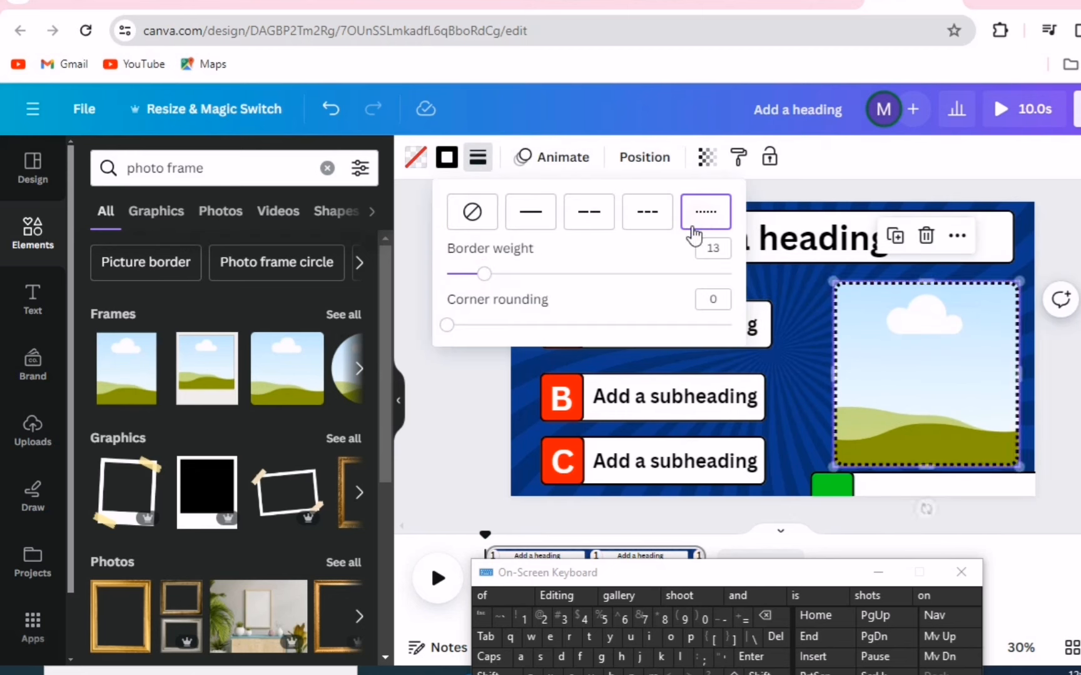
pyautogui.click(648, 212)
pyautogui.click(588, 212)
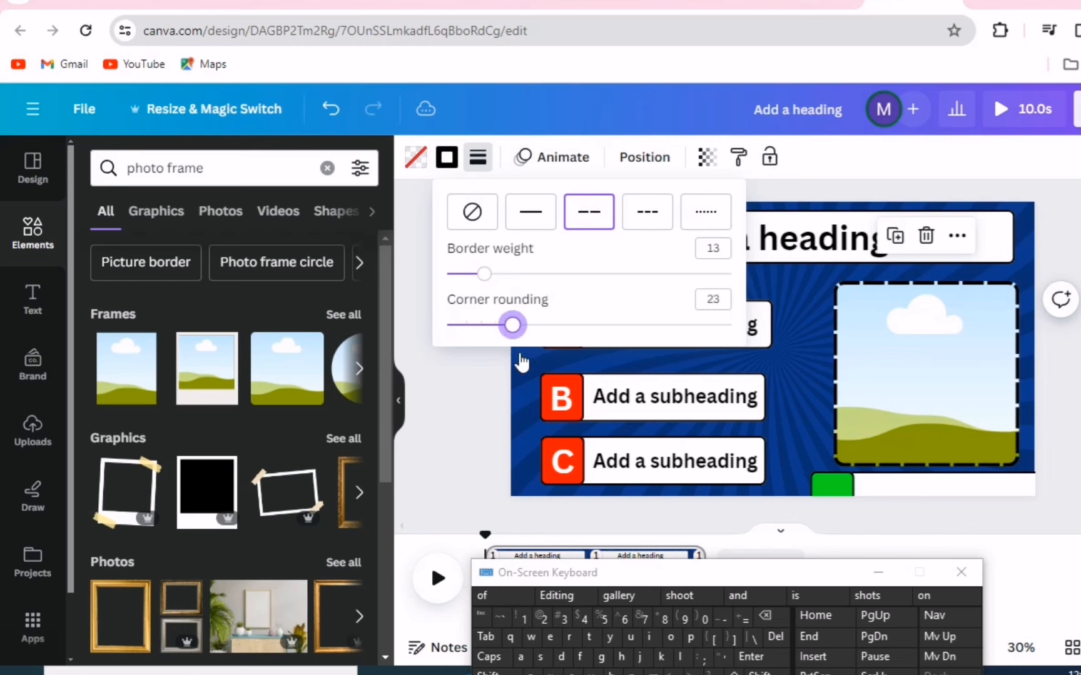
pyautogui.moveTo(521, 362); pyautogui.dragTo(446, 326)
pyautogui.moveTo(483, 273)
pyautogui.mouseDown()
pyautogui.moveTo(458, 273)
pyautogui.moveTo(473, 273)
pyautogui.mouseUp()
pyautogui.click(447, 157)
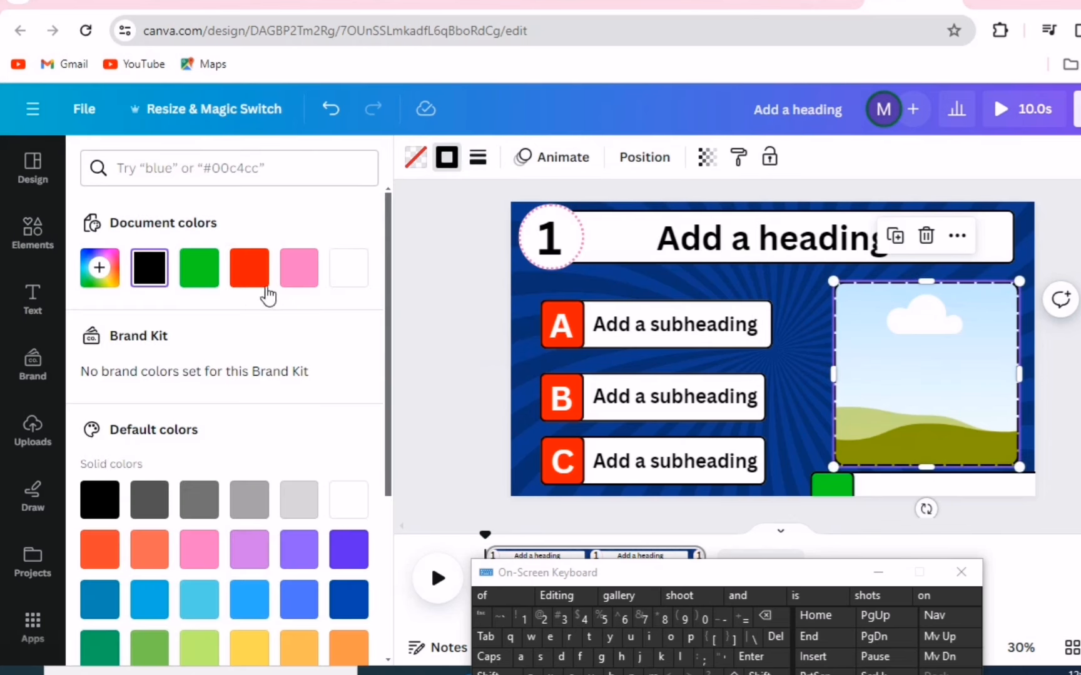
pyautogui.click(348, 267)
# Move the photo frame down toward the page's lower-right corner and place the green square's group just above it.
pyautogui.click(917, 410)
pyautogui.moveTo(929, 393); pyautogui.dragTo(933, 411)
pyautogui.click(843, 491)
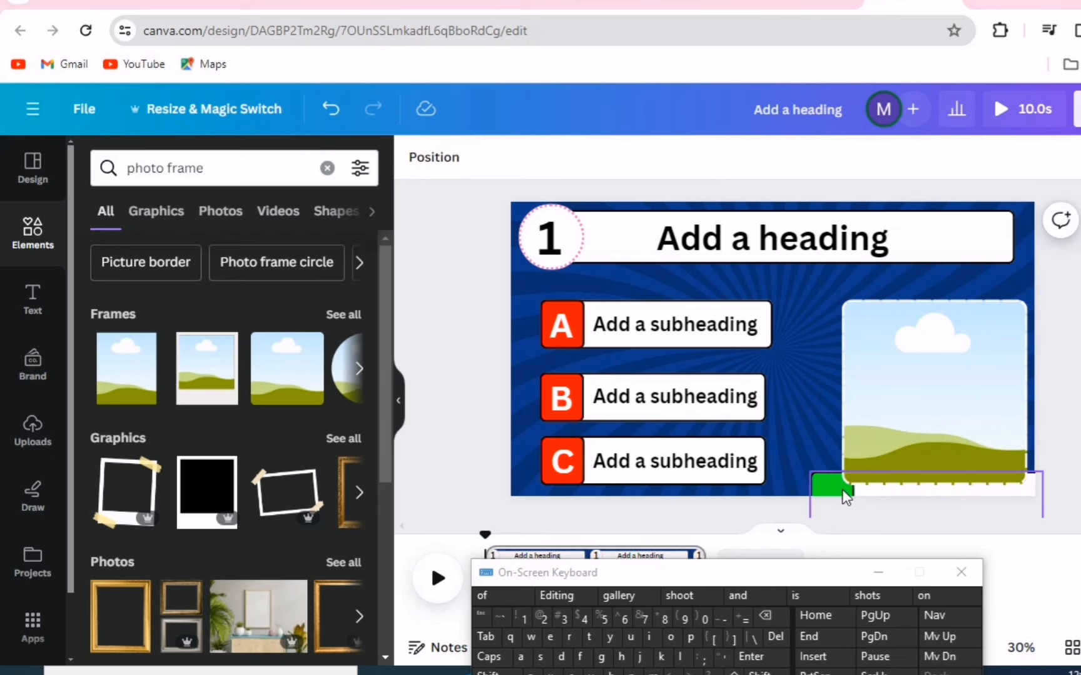
pyautogui.moveTo(843, 491); pyautogui.dragTo(872, 276)
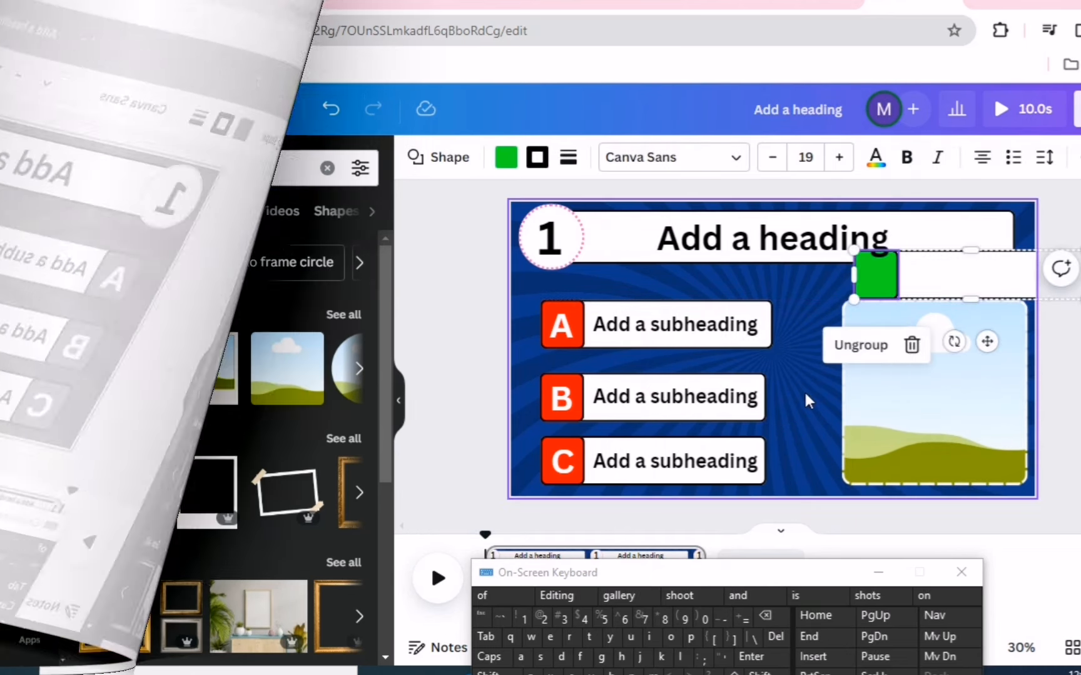
pyautogui.click(796, 397)
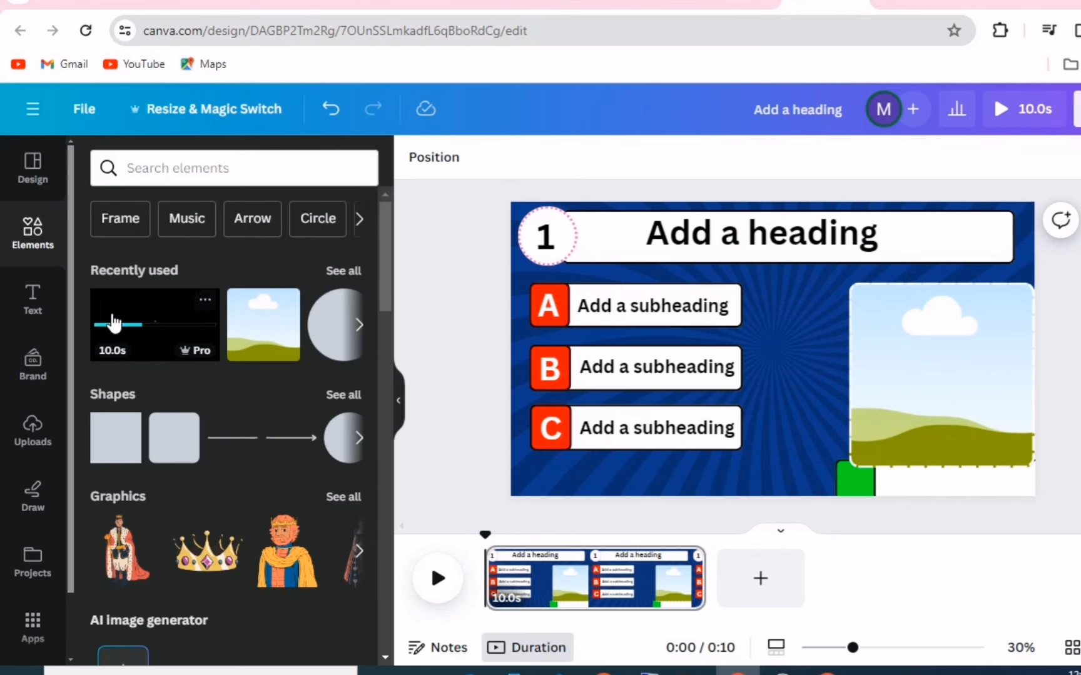
# Search the video elements for "loading bar" and add the 10-second video with the thin blue bar.
pyautogui.click(209, 169)
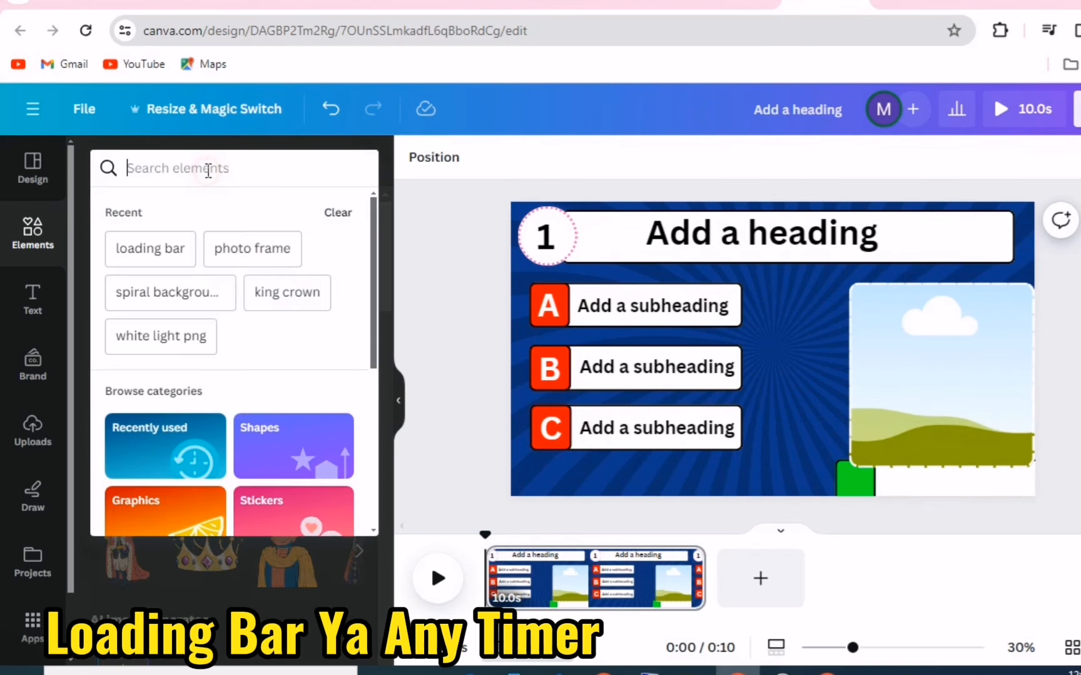
pyautogui.click(159, 250)
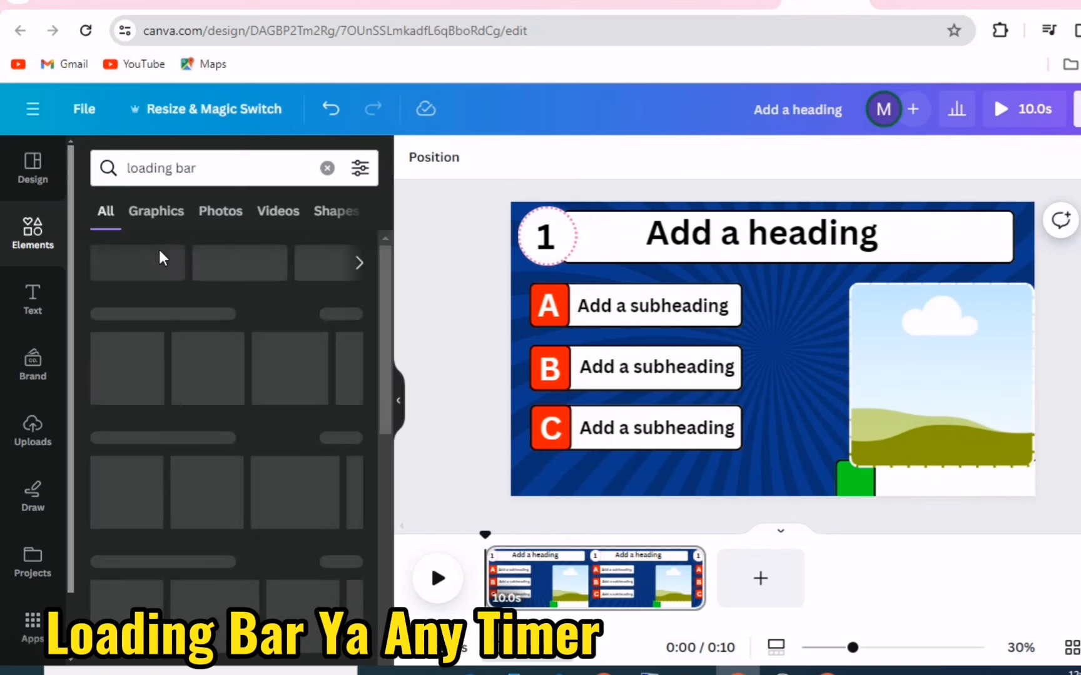
pyautogui.click(266, 214)
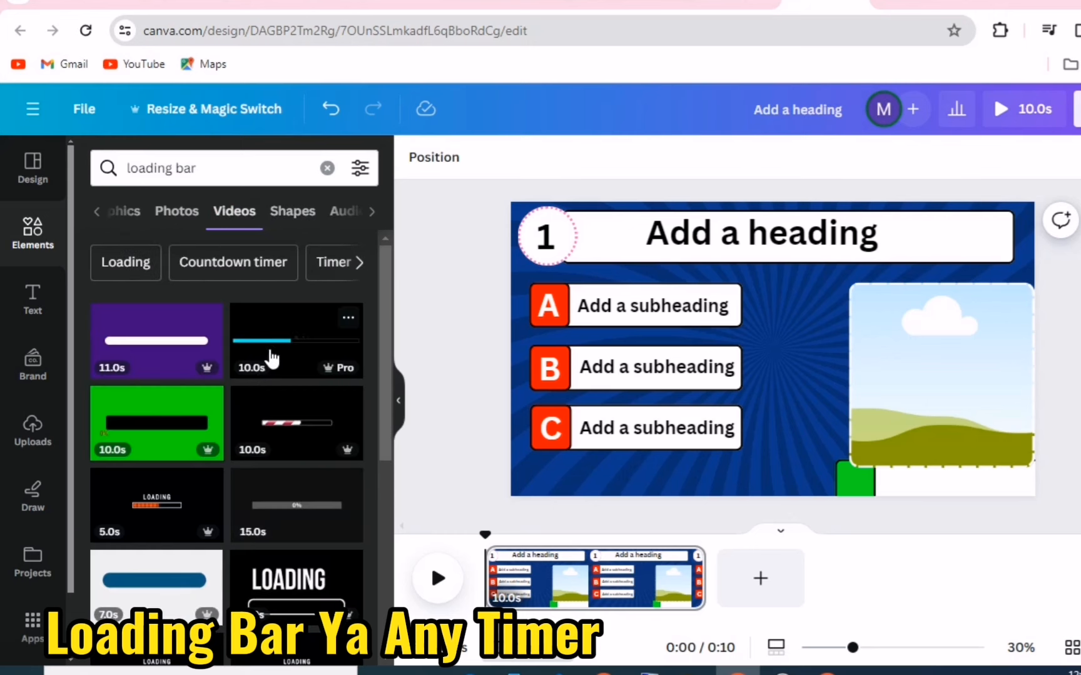
pyautogui.click(271, 360)
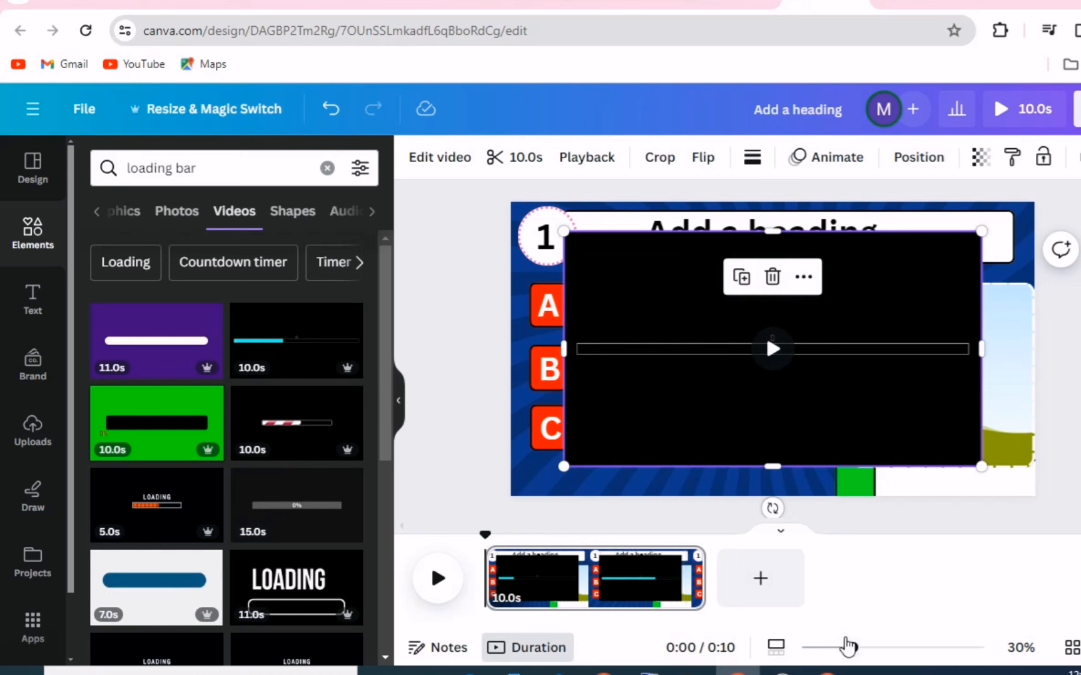
# Crop the top and bottom of the loading bar video down to the bar's outline, cutting off the counter digit.
pyautogui.moveTo(772, 466); pyautogui.dragTo(771, 368)
pyautogui.moveTo(772, 231); pyautogui.dragTo(772, 336)
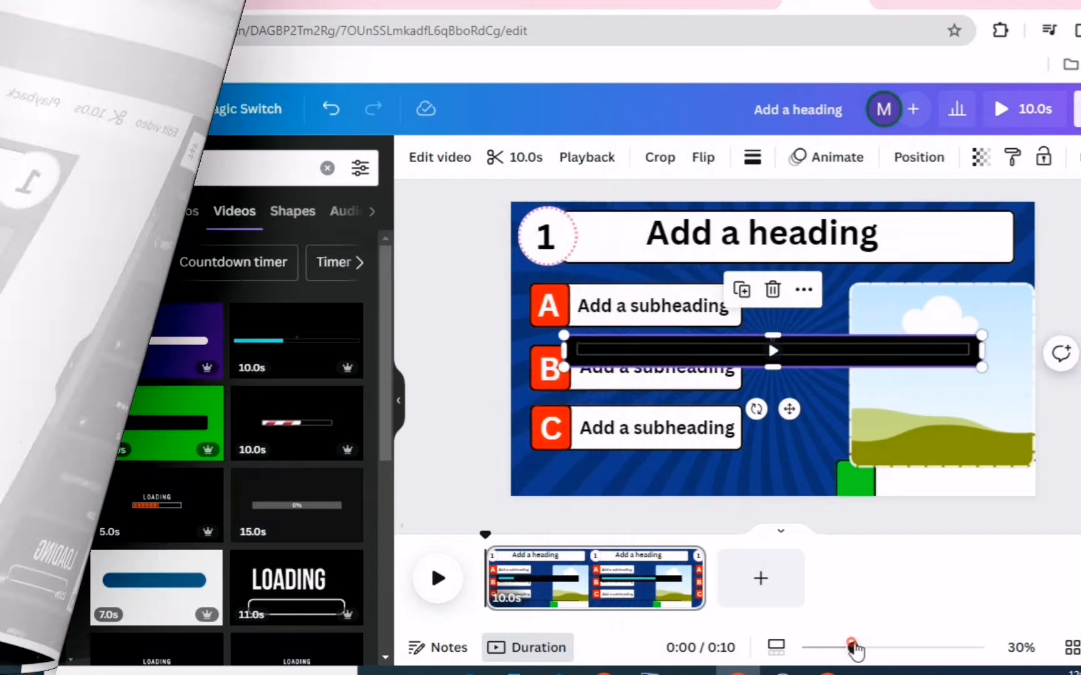
pyautogui.keyDown('ctrl'); pyautogui.scroll(10, 767, 338); pyautogui.keyUp('ctrl')
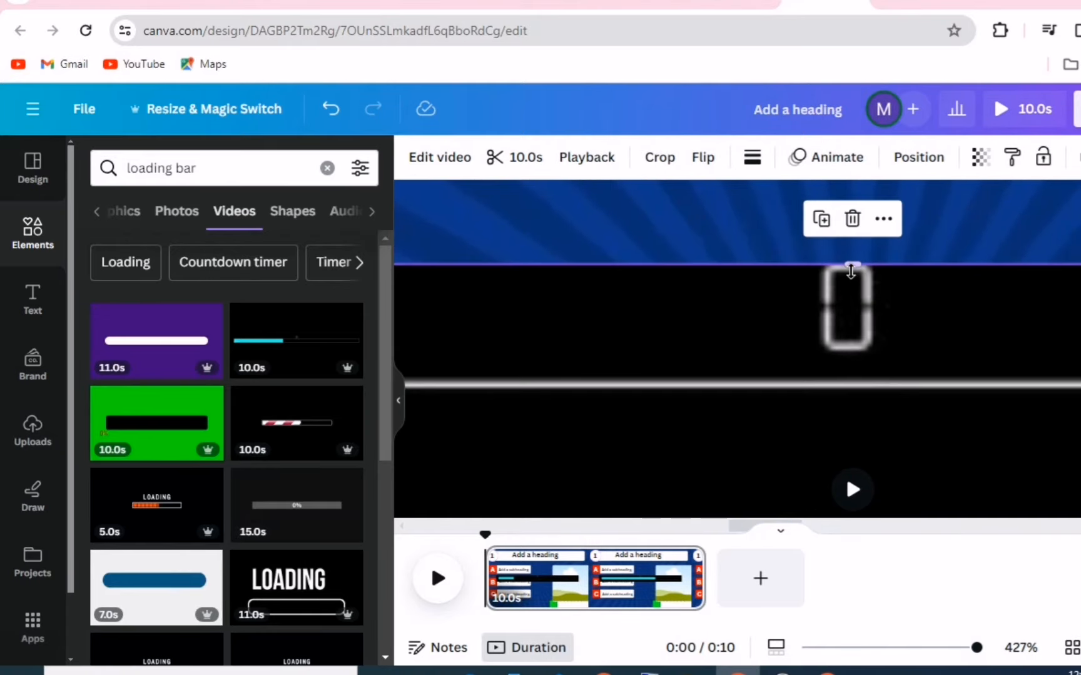
pyautogui.moveTo(851, 271); pyautogui.dragTo(852, 375)
pyautogui.scroll(4, 851, 375)
pyautogui.scroll(-8, 852, 375)
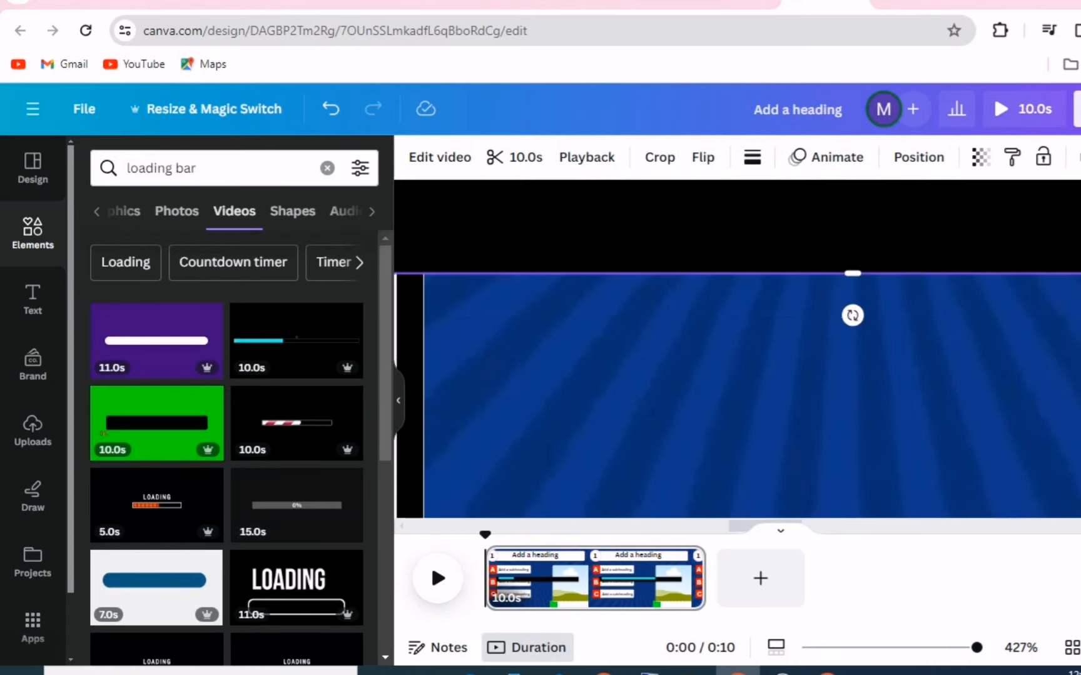
pyautogui.scroll(3, 852, 475)
pyautogui.moveTo(852, 476); pyautogui.dragTo(822, 309)
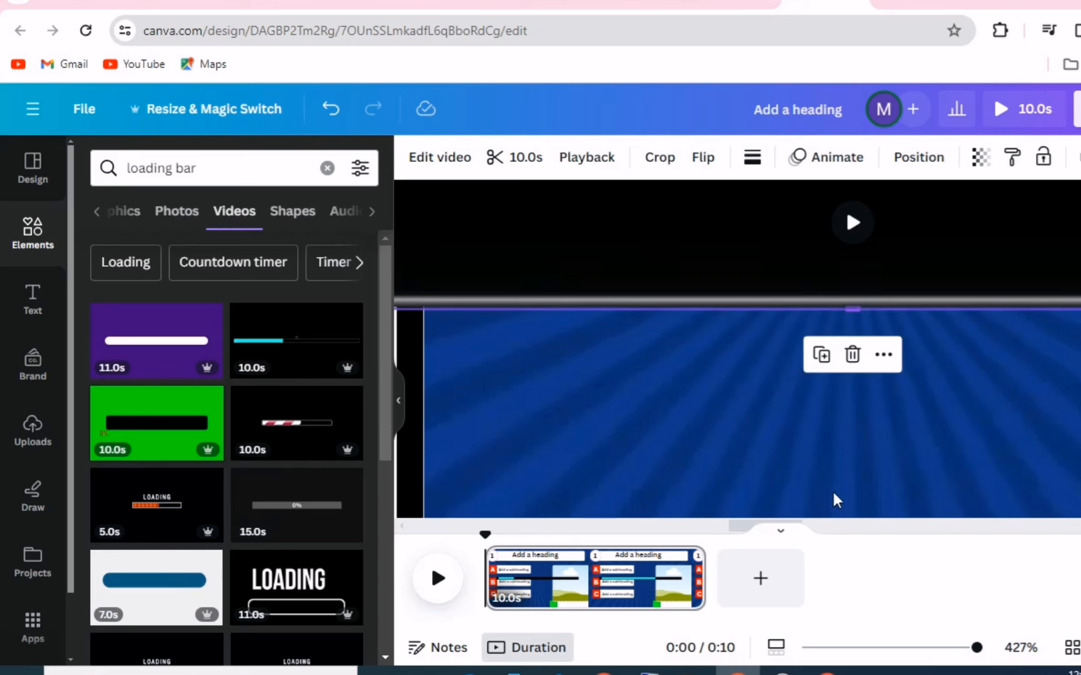
# Crop the right and left ends of the loading bar video to the bar's outline.
pyautogui.moveTo(740, 525); pyautogui.dragTo(1013, 525)
pyautogui.moveTo(984, 223); pyautogui.dragTo(816, 235)
pyautogui.scroll(3, 1035, 508)
pyautogui.moveTo(1032, 526); pyautogui.dragTo(489, 525)
pyautogui.click(705, 370)
pyautogui.click(777, 332)
pyautogui.moveTo(710, 325); pyautogui.dragTo(888, 342)
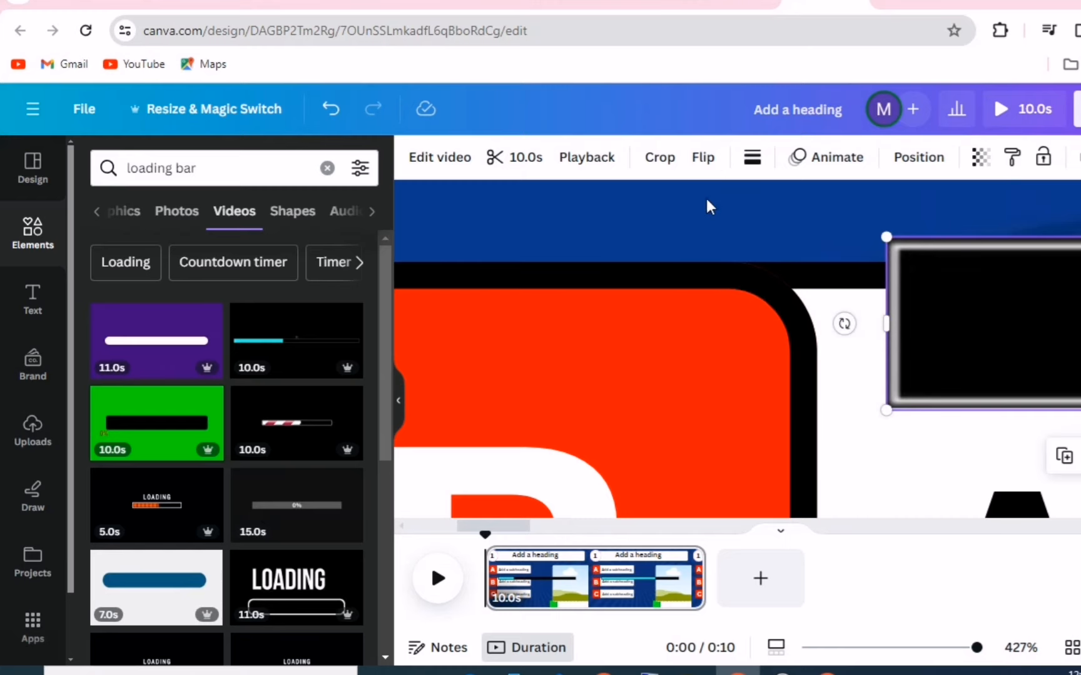
# Move the cropped loading bar to the bottom edge of the page, below answer option C.
pyautogui.moveTo(959, 647); pyautogui.dragTo(869, 648)
pyautogui.moveTo(792, 409); pyautogui.dragTo(738, 535)
pyautogui.scroll(-1, 738, 475)
pyautogui.moveTo(869, 648); pyautogui.dragTo(859, 648)
pyautogui.moveTo(738, 502); pyautogui.dragTo(738, 538)
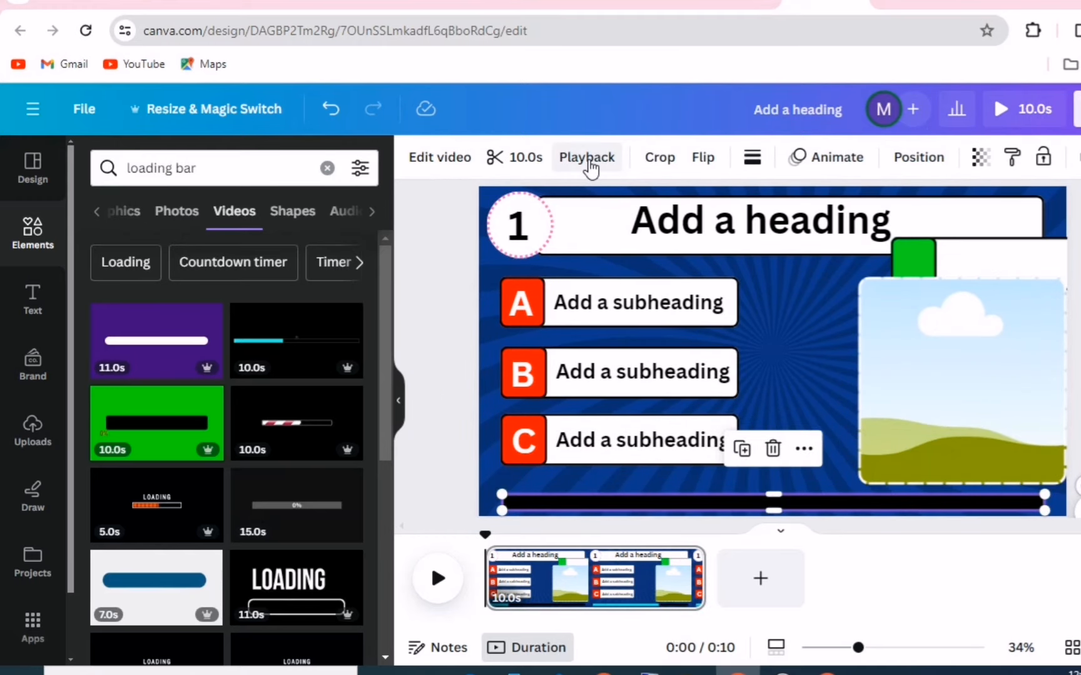
# Set the loading bar video's playback speed to 1.5.
pyautogui.click(587, 163)
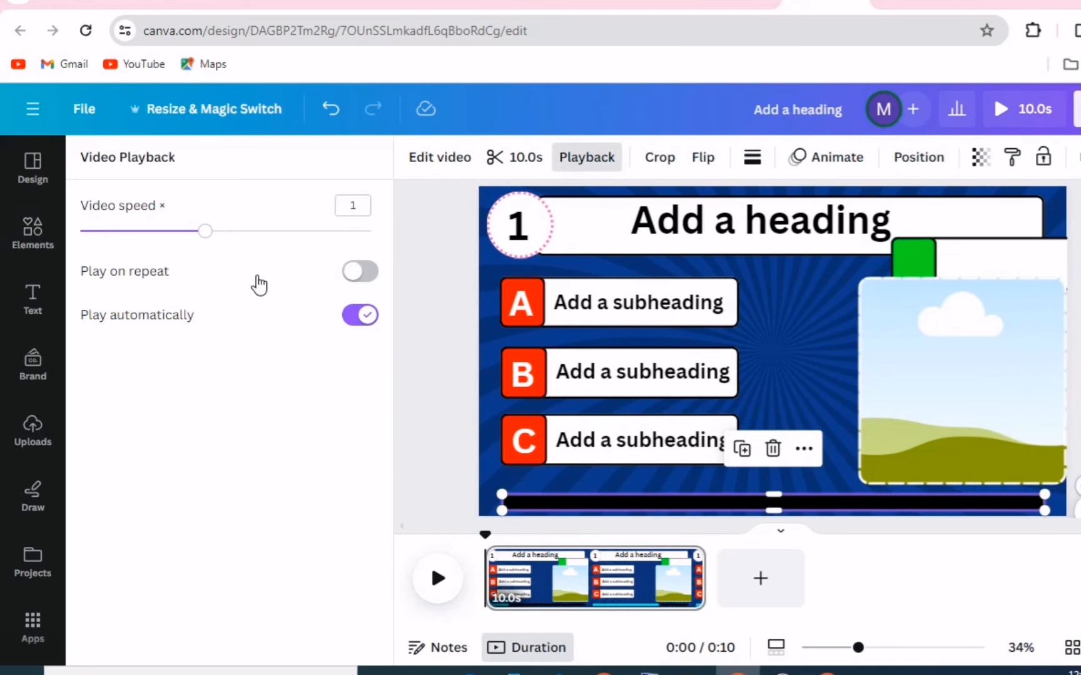
pyautogui.moveTo(250, 250)
pyautogui.mouseDown()
pyautogui.moveTo(281, 253)
pyautogui.moveTo(265, 238)
pyautogui.mouseUp()
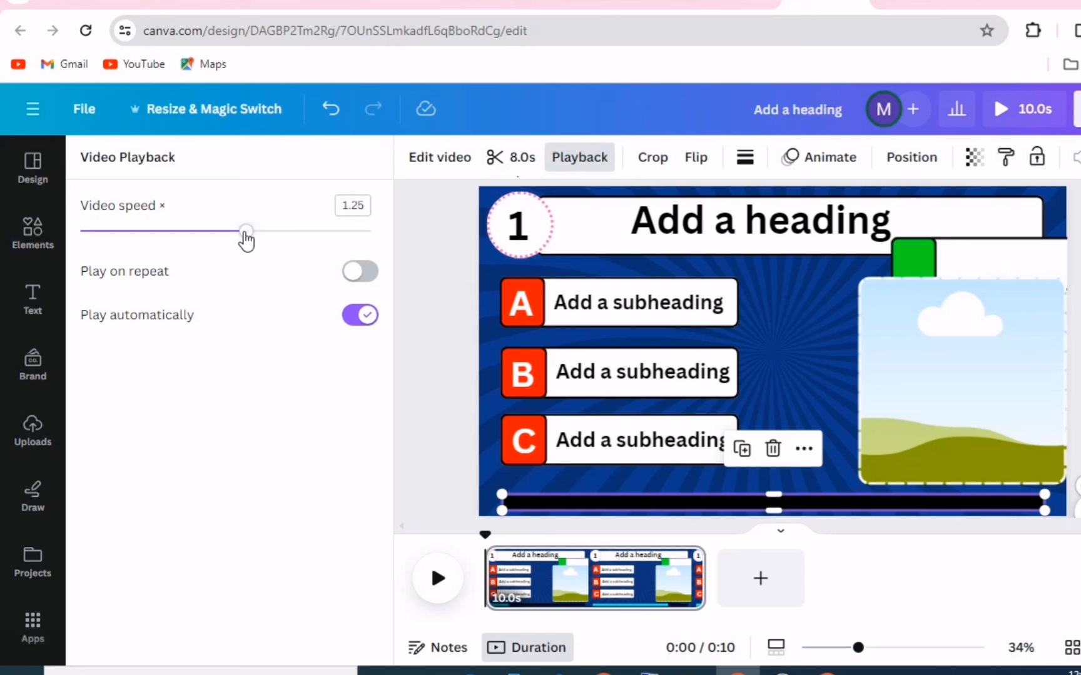
pyautogui.click(275, 237)
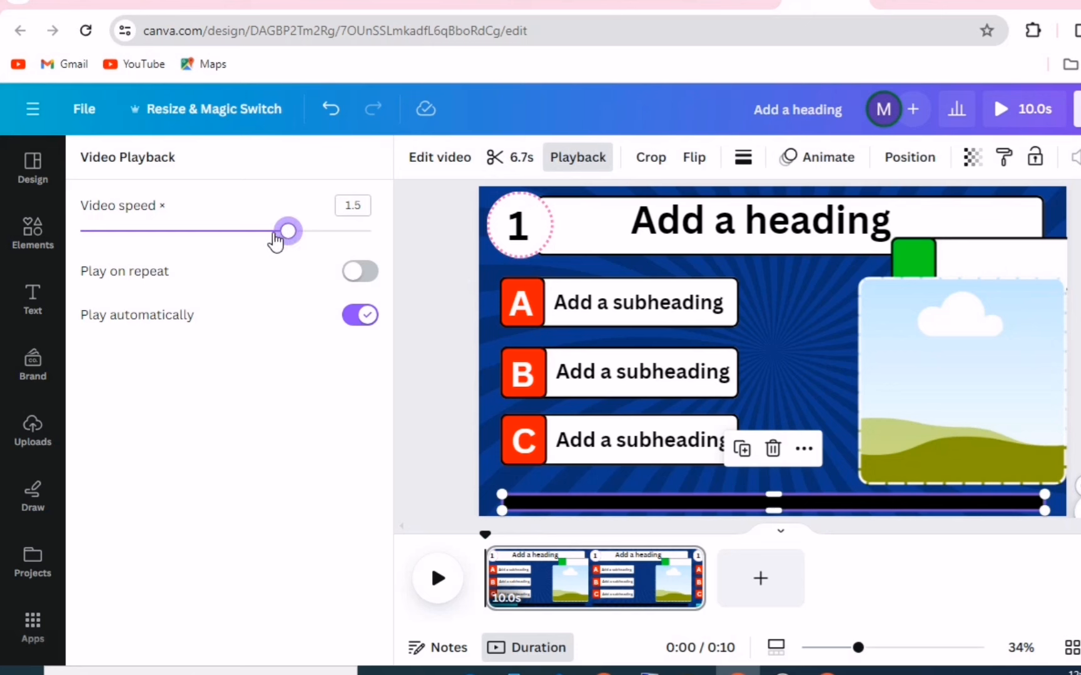
pyautogui.moveTo(299, 241)
pyautogui.mouseDown()
pyautogui.moveTo(317, 241)
pyautogui.moveTo(306, 237)
pyautogui.mouseUp()
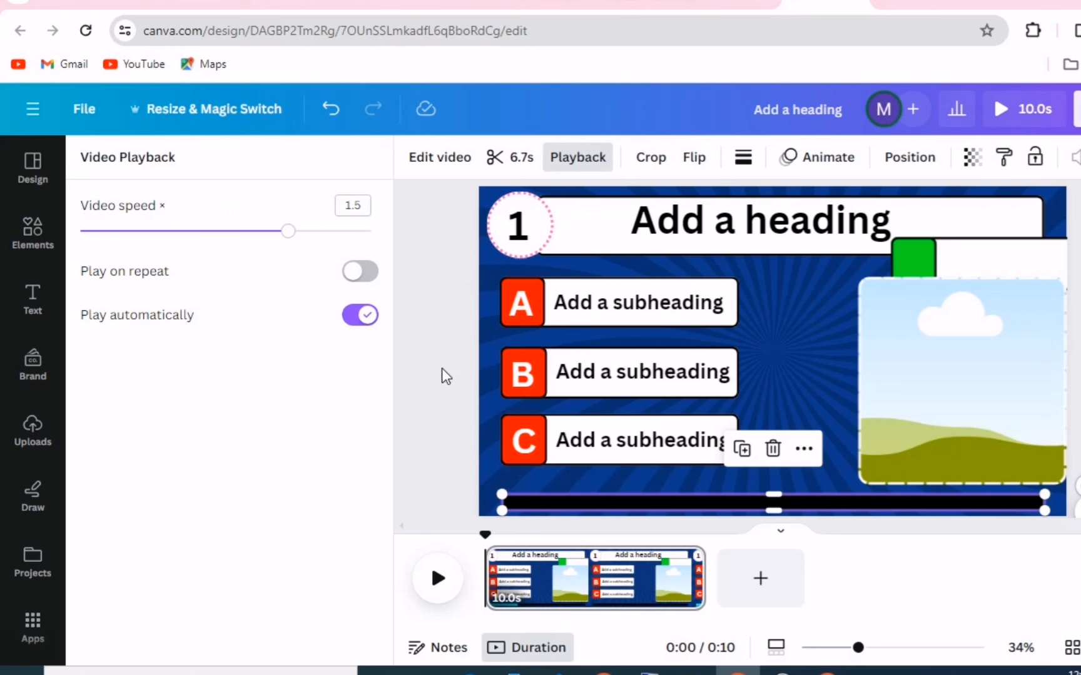
pyautogui.click(465, 326)
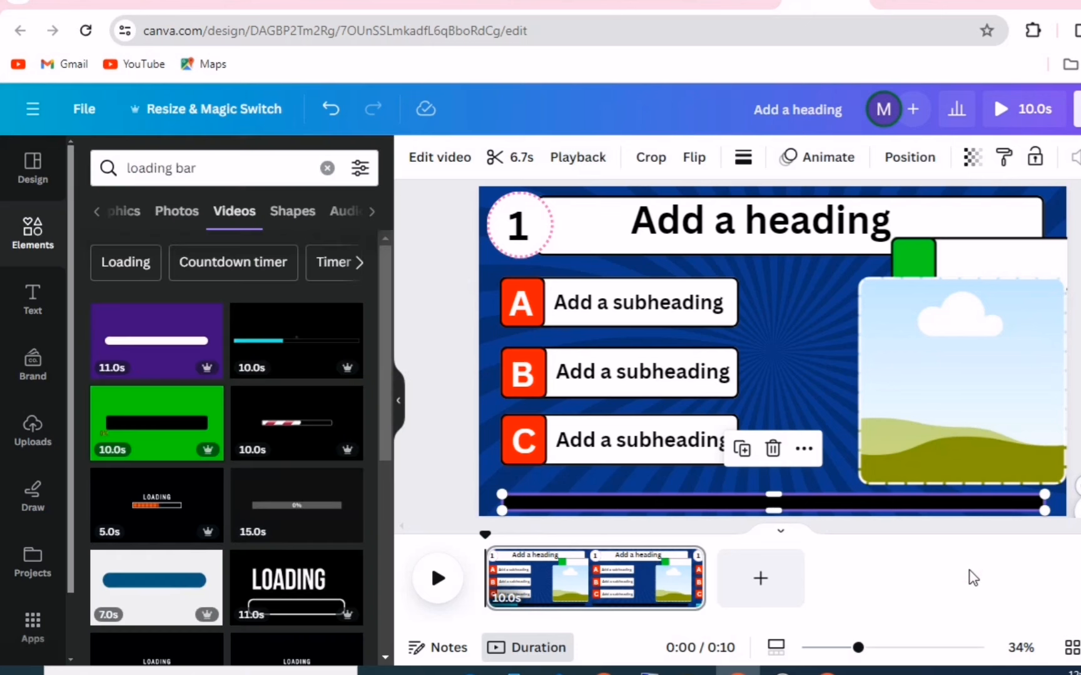
# Enlarge the timeline to 500% and restrict the "cork" element search to audio.
pyautogui.click(849, 485)
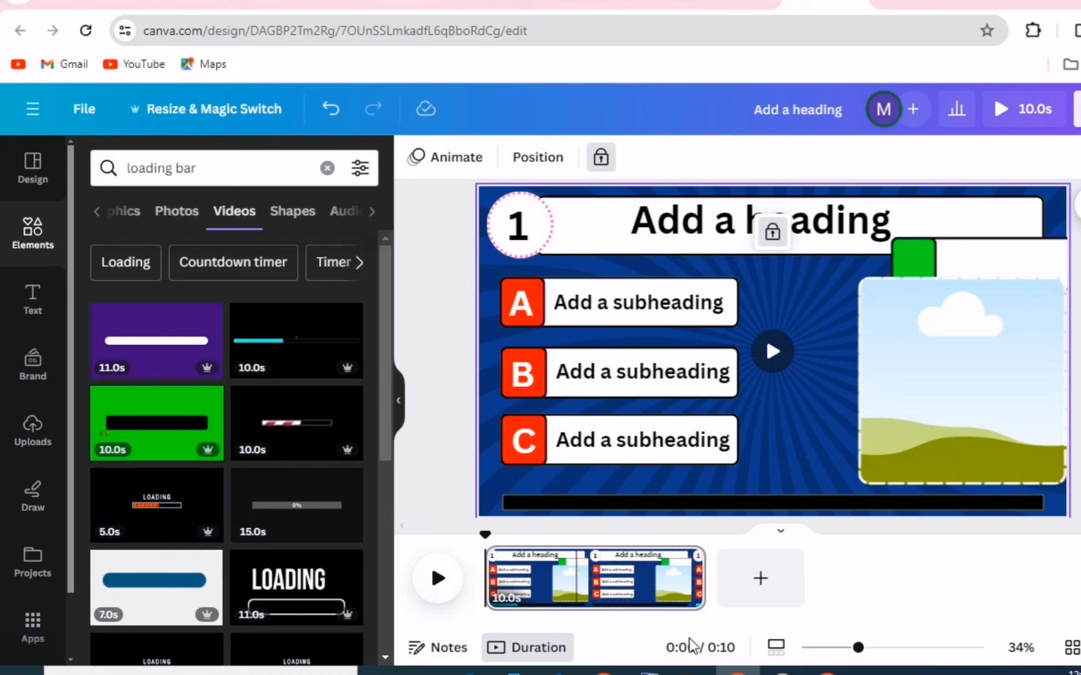
pyautogui.click(776, 651)
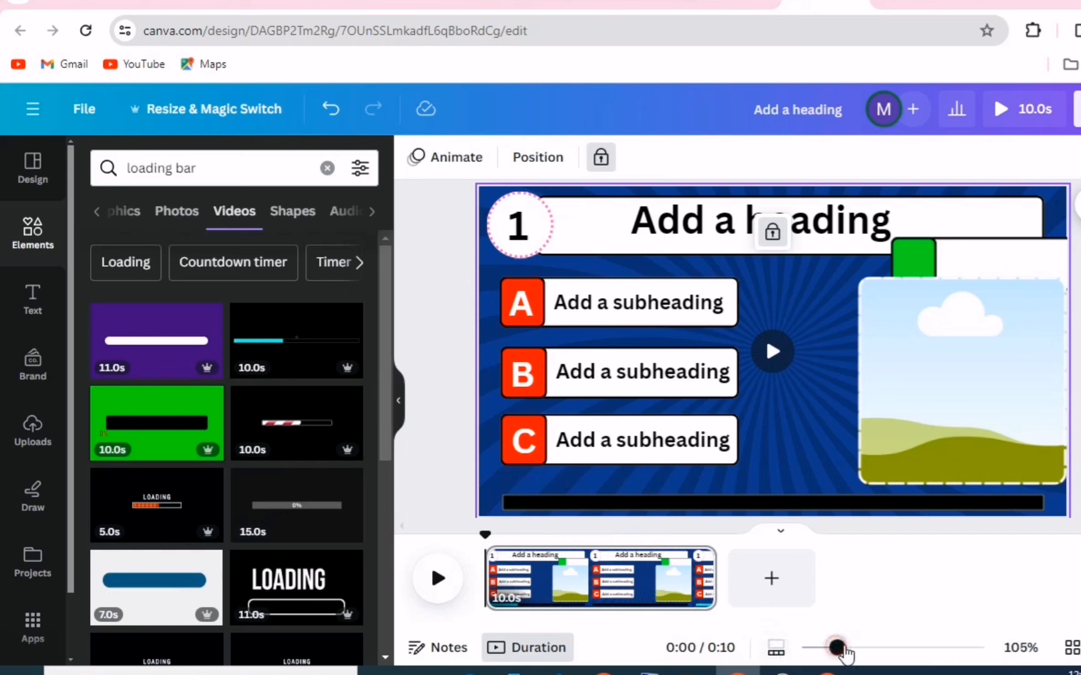
pyautogui.moveTo(838, 648); pyautogui.dragTo(976, 649)
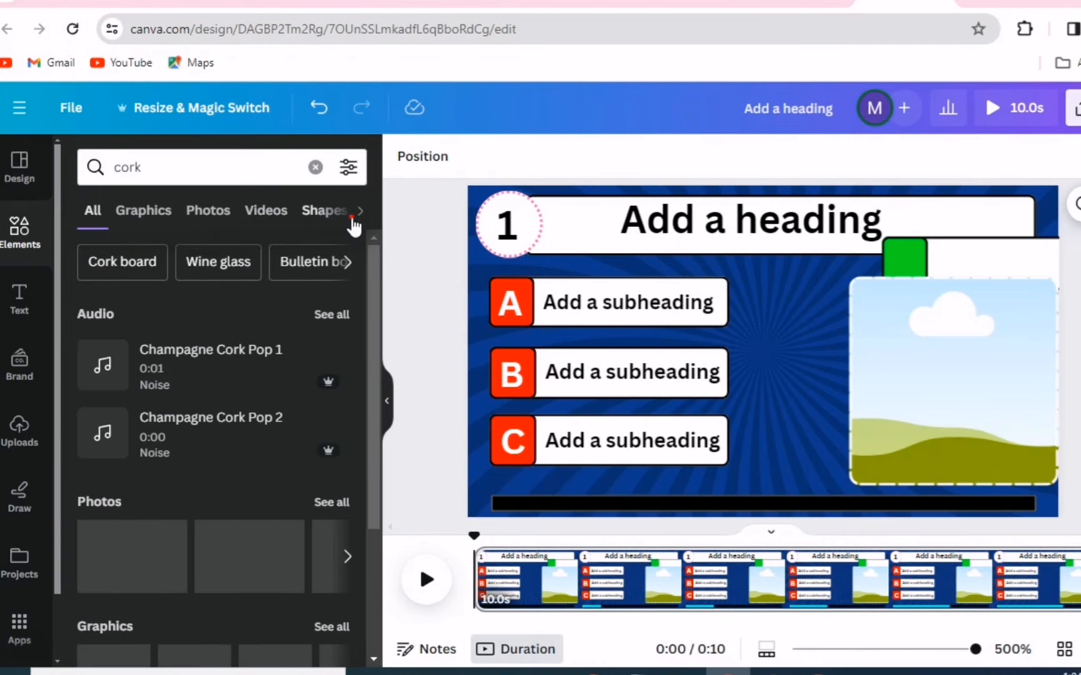
pyautogui.click(359, 211)
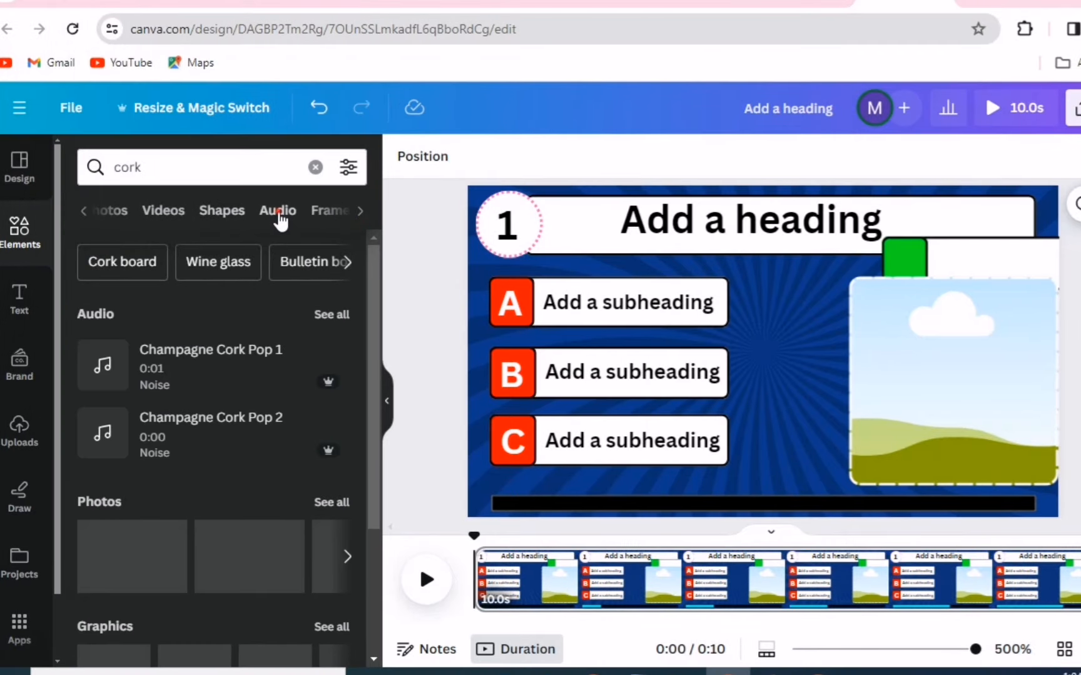
pyautogui.click(279, 215)
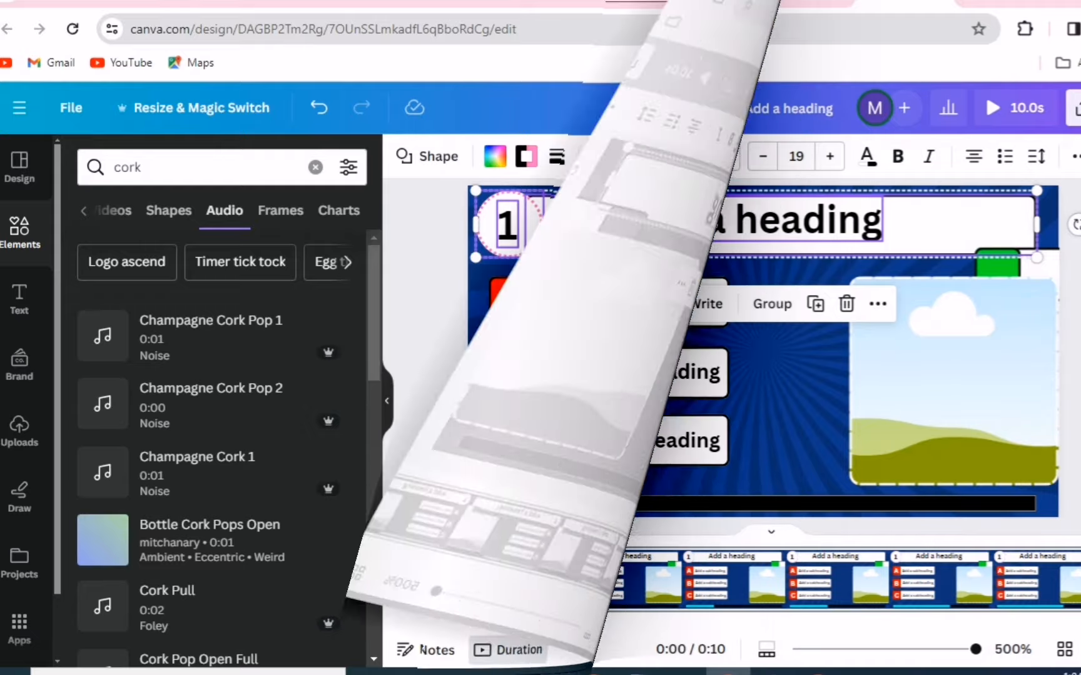
# Delay the heading elements' start to about 0.2 s and add the Champagne Cork Pop 1 sound at that point.
pyautogui.rightClick(632, 220)
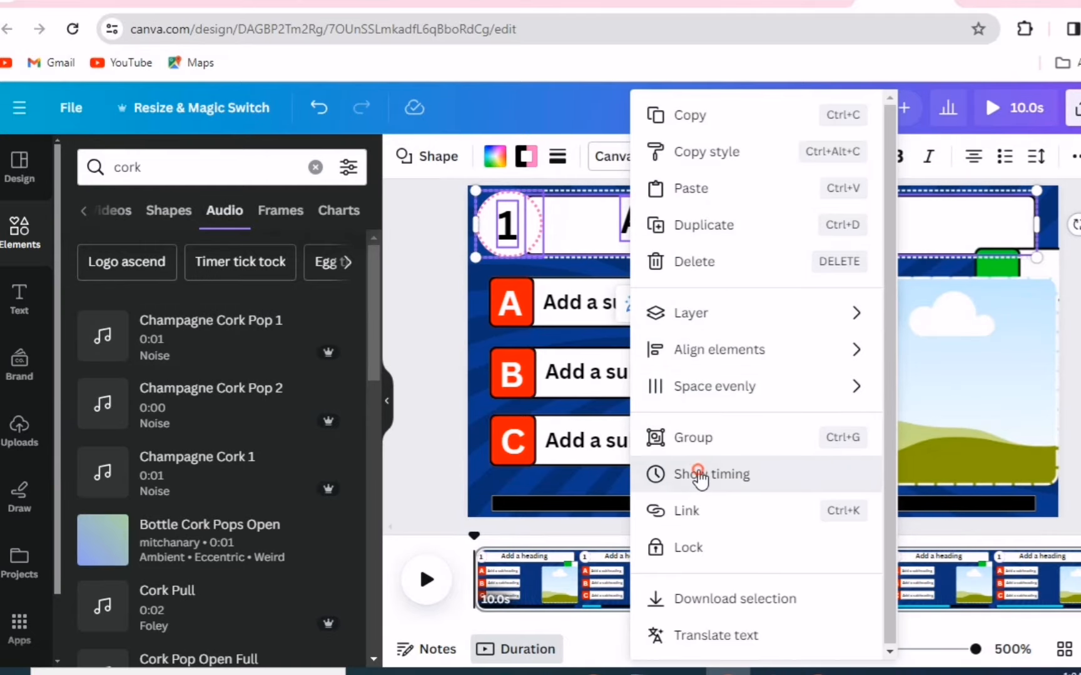
pyautogui.click(677, 474)
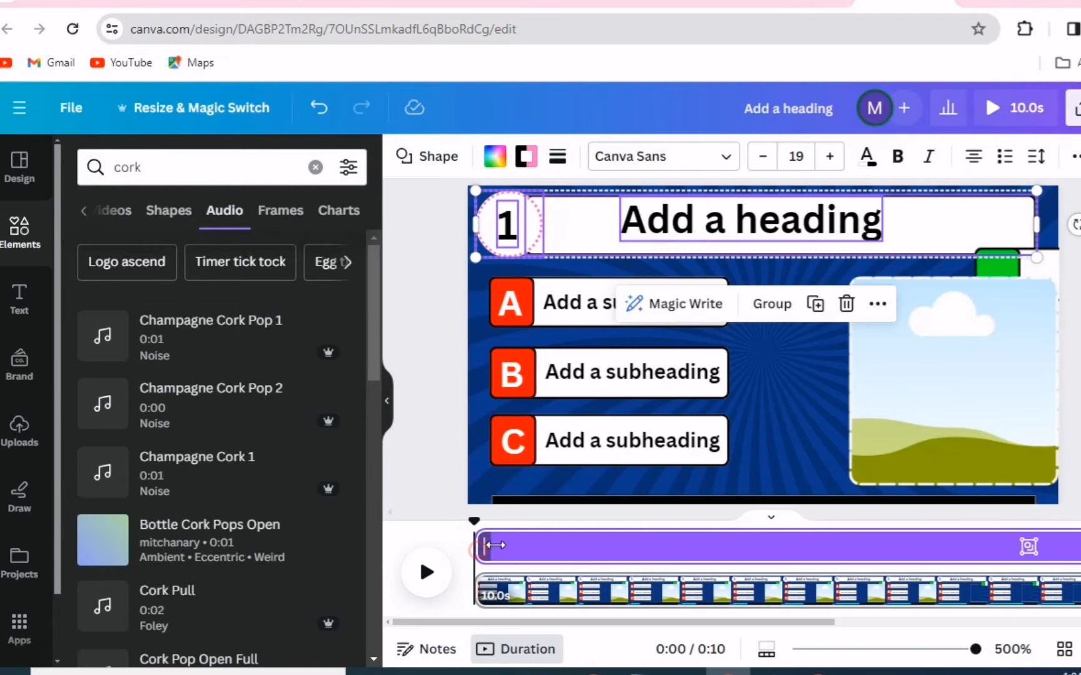
pyautogui.moveTo(483, 544); pyautogui.dragTo(503, 525)
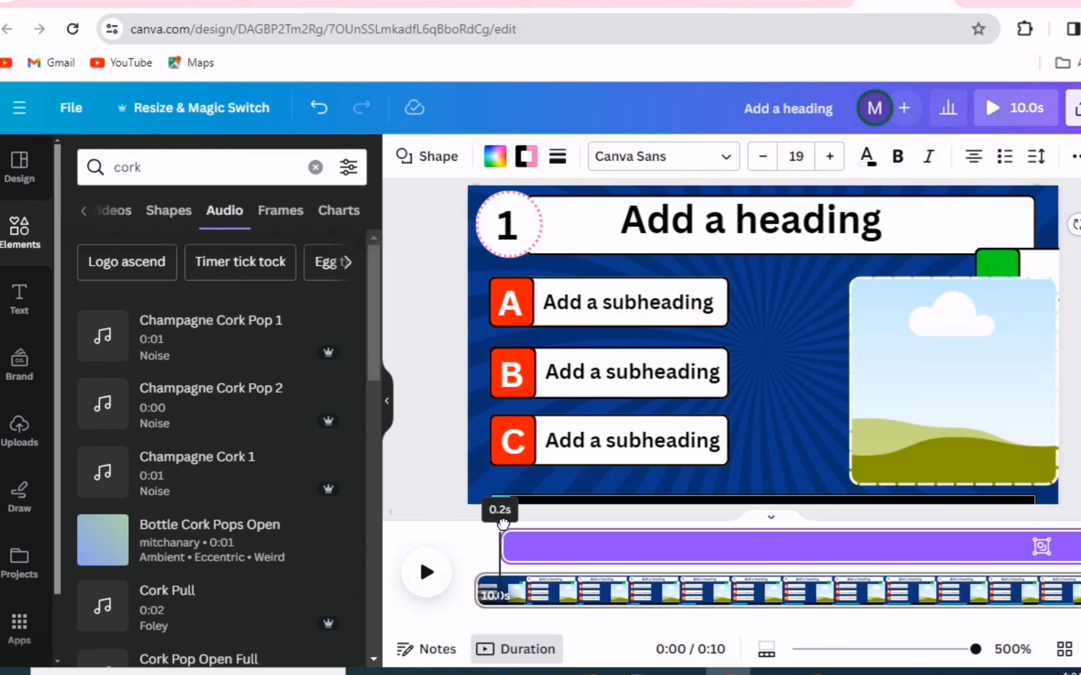
pyautogui.click(244, 338)
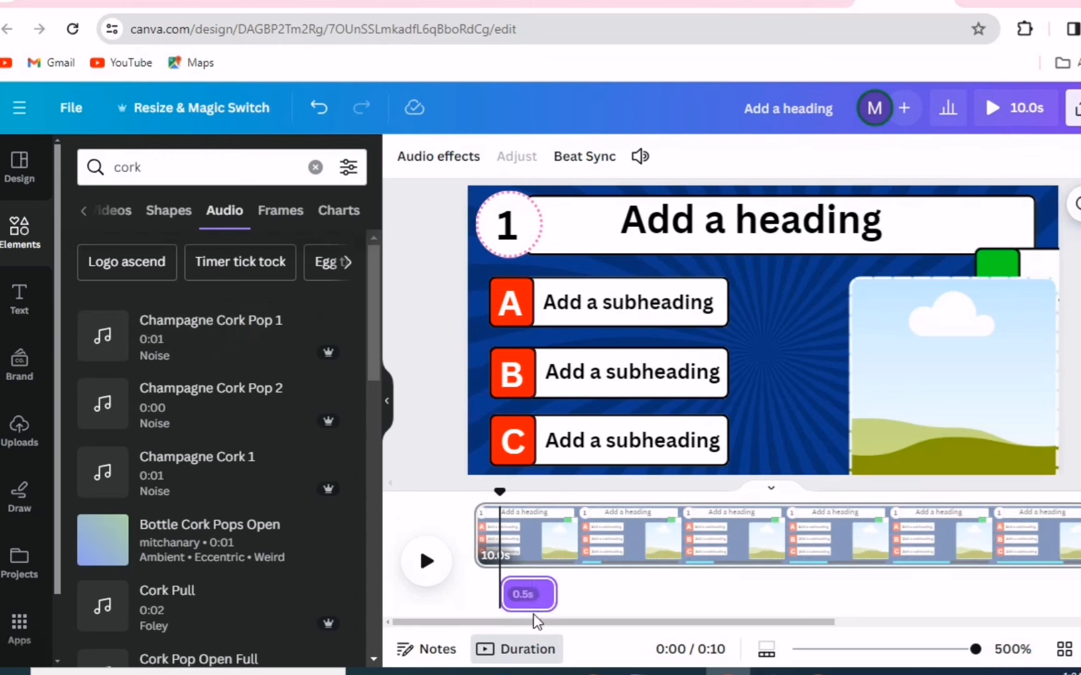
# Delay answer option A's start until just after the first cork pop and add another Champagne Cork Pop 1 sound there.
pyautogui.click(556, 496)
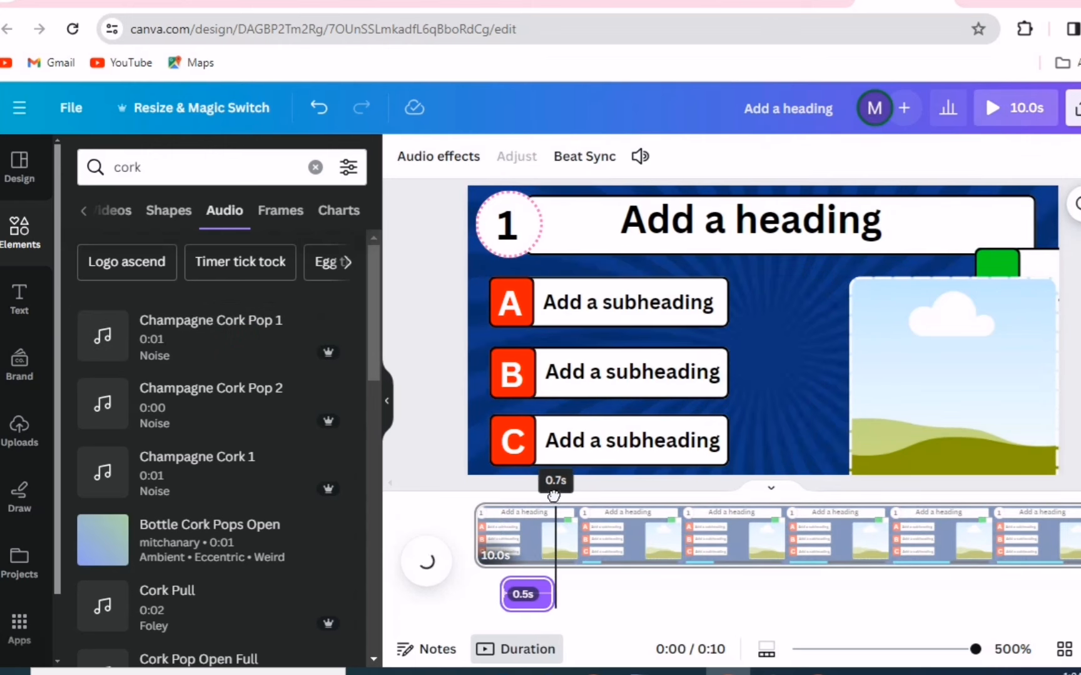
pyautogui.moveTo(560, 496); pyautogui.dragTo(564, 495)
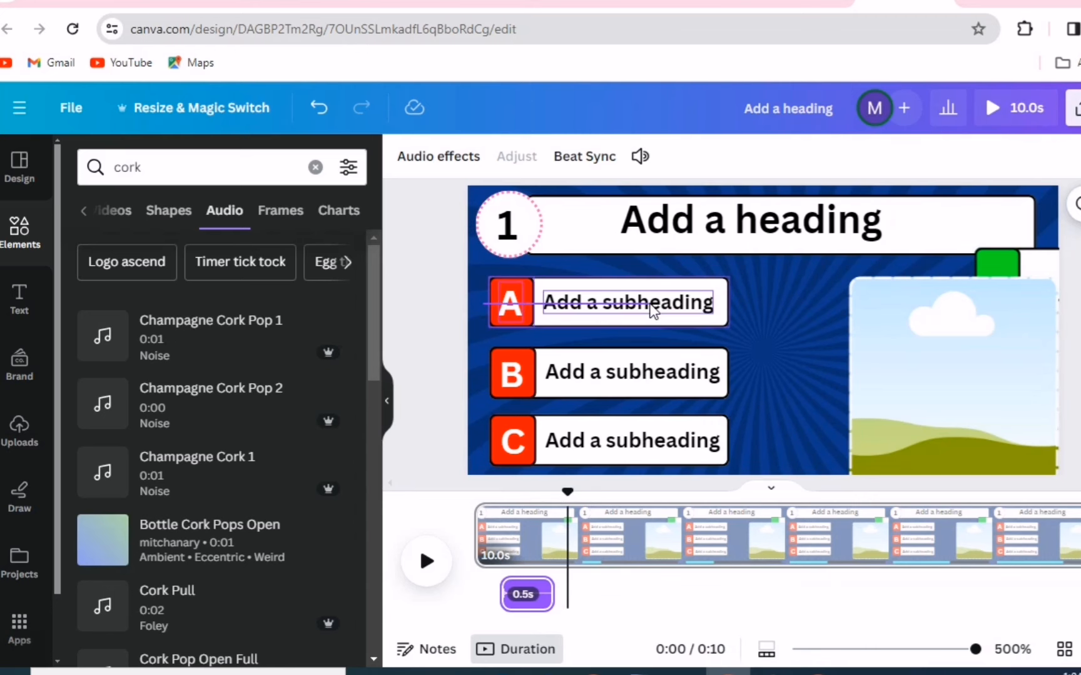
pyautogui.click(653, 311)
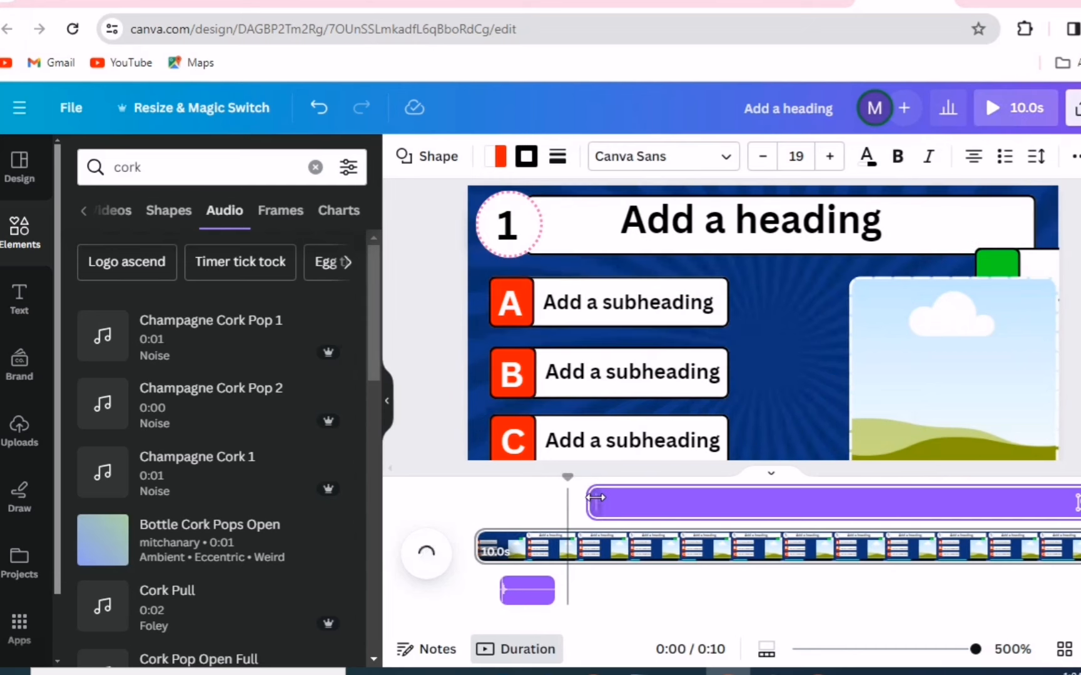
pyautogui.moveTo(595, 497); pyautogui.dragTo(572, 497)
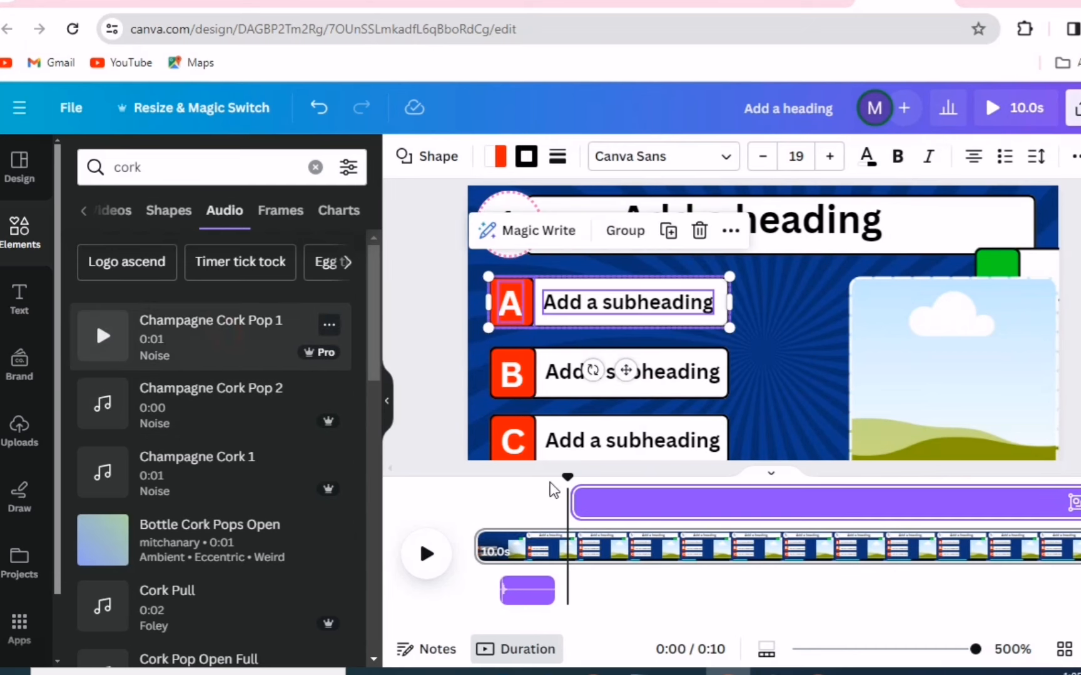
# Delay answer option B's start to 1.4 s and add the Champagne Cork Pop 1 sound at that point.
pyautogui.moveTo(568, 495); pyautogui.dragTo(634, 496)
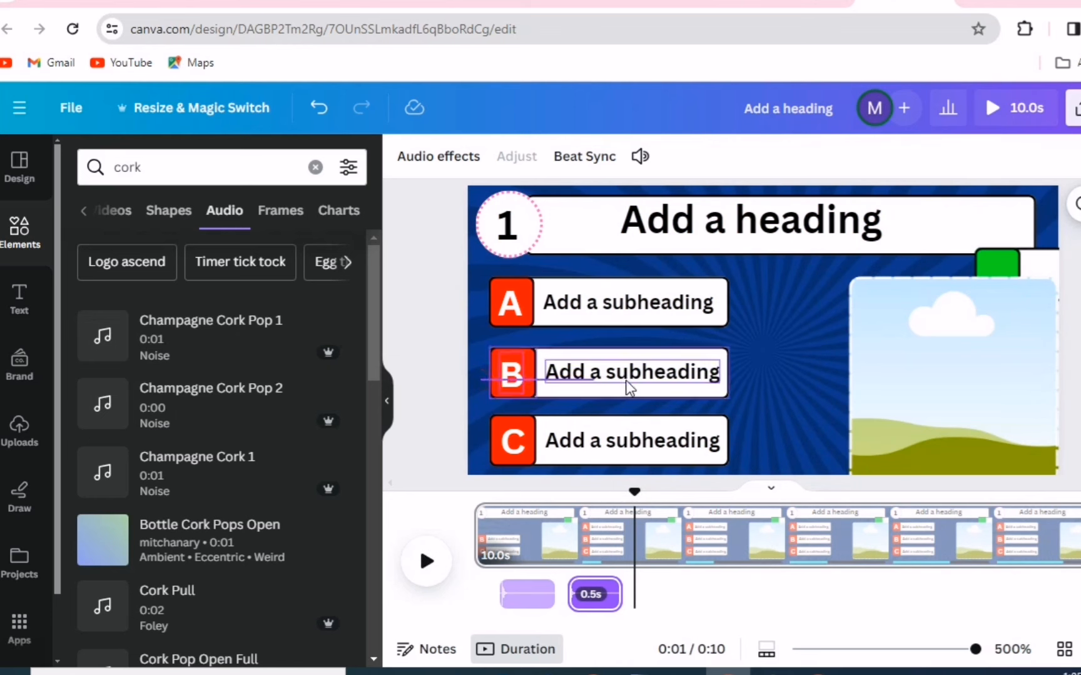
pyautogui.click(718, 384)
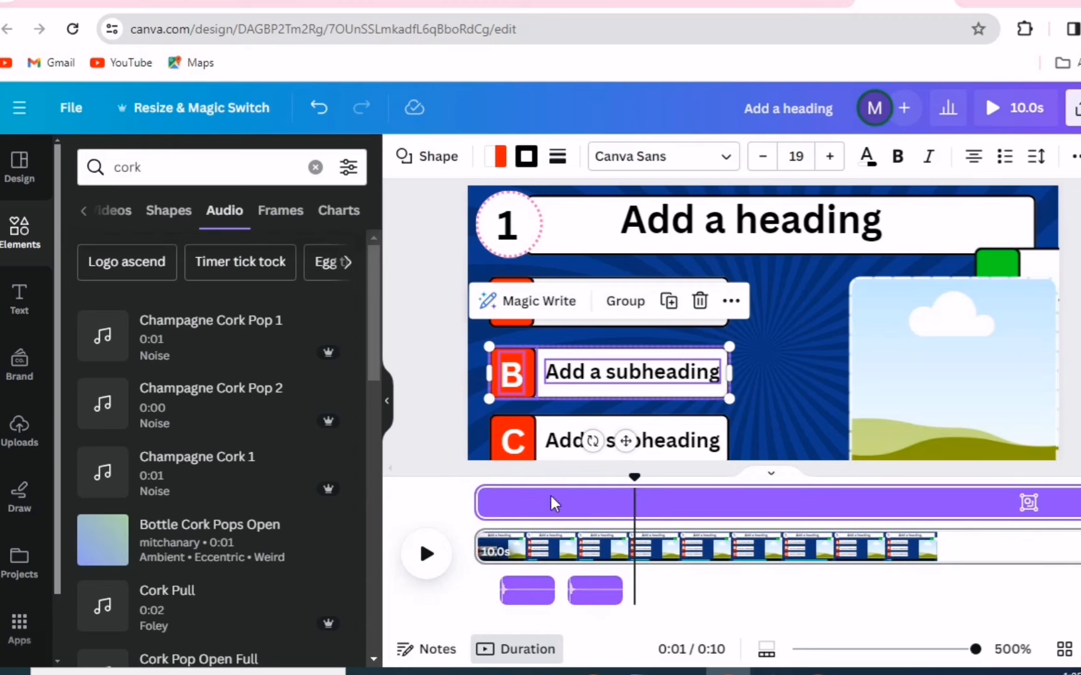
pyautogui.moveTo(483, 503); pyautogui.dragTo(647, 513)
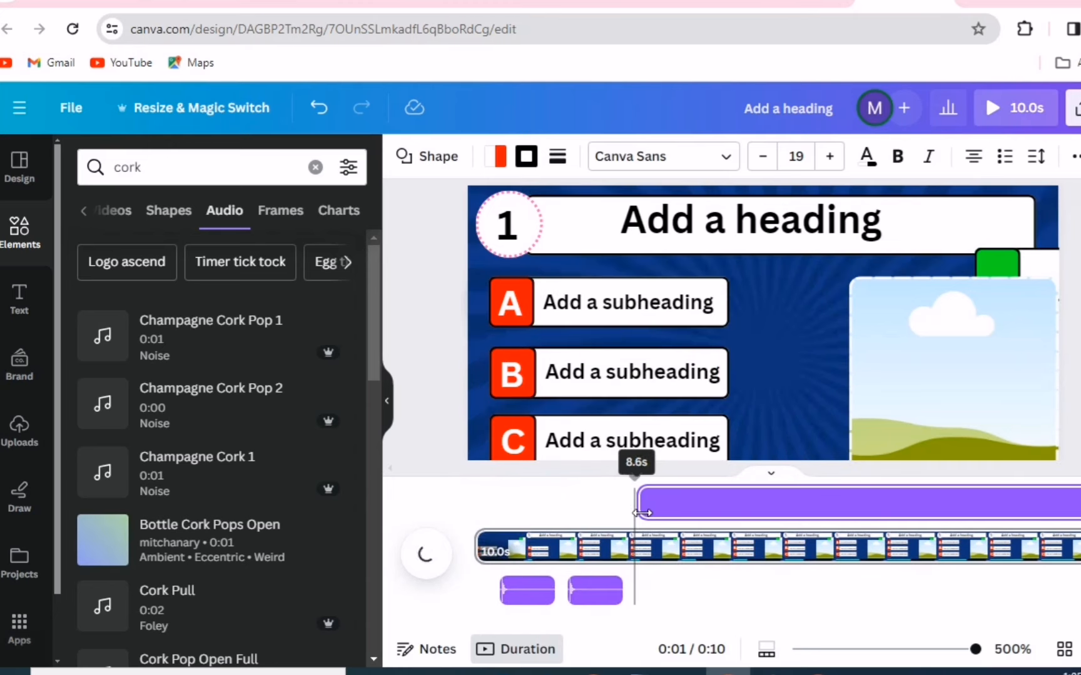
pyautogui.click(205, 342)
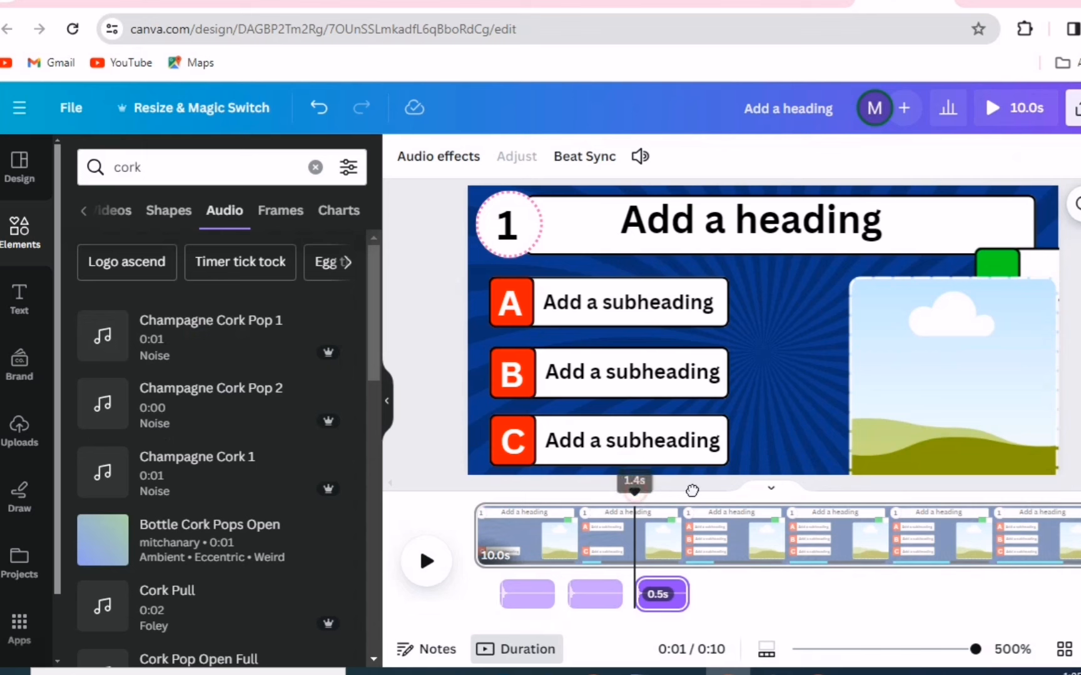
# Delay answer option C's start to about 2 s and add the Champagne Cork Pop 1 sound at that point.
pyautogui.moveTo(634, 492); pyautogui.dragTo(700, 493)
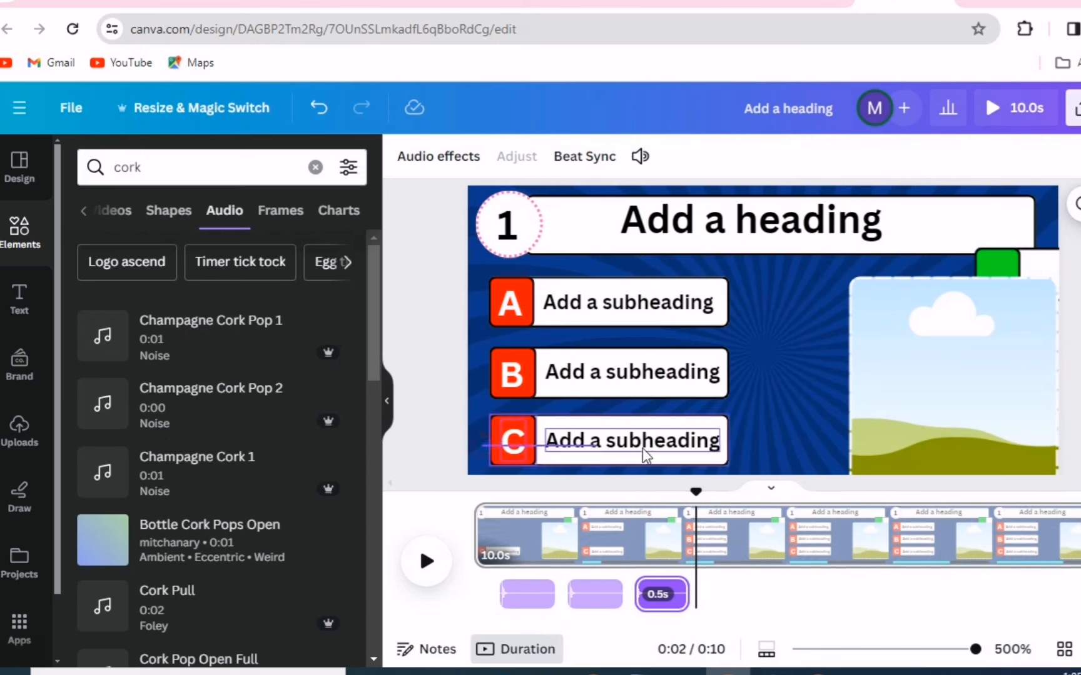
pyautogui.click(719, 454)
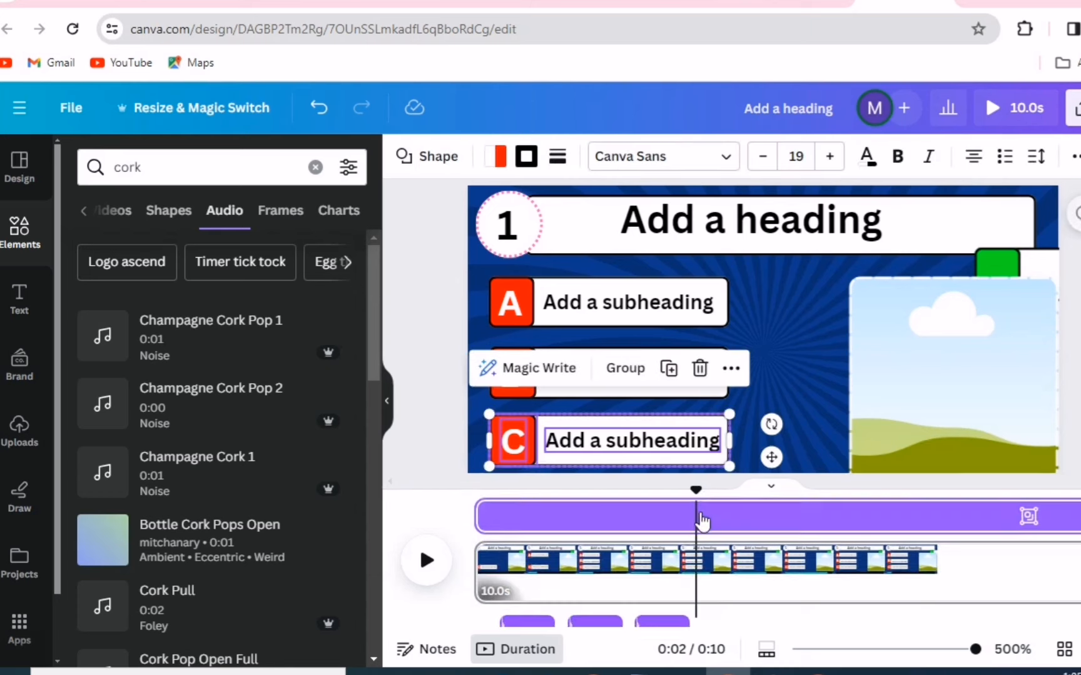
pyautogui.moveTo(482, 504); pyautogui.dragTo(701, 507)
pyautogui.click(699, 510)
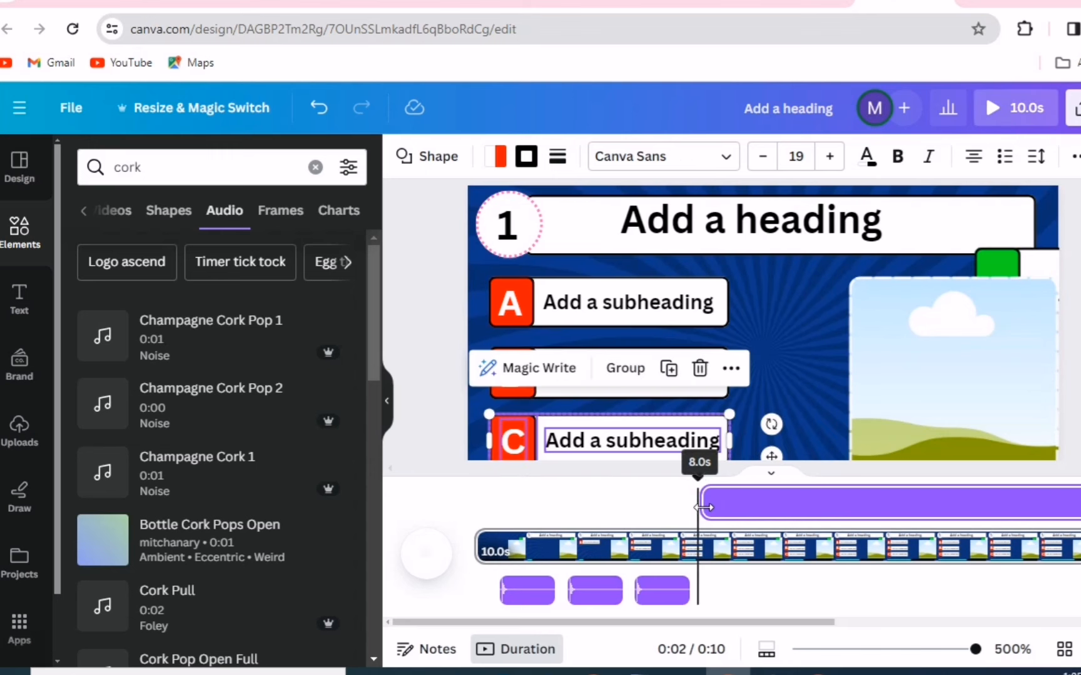
pyautogui.click(236, 344)
# Delay the loading bar video's start until just after the fourth cork pop sound.
pyautogui.moveTo(697, 499); pyautogui.dragTo(761, 494)
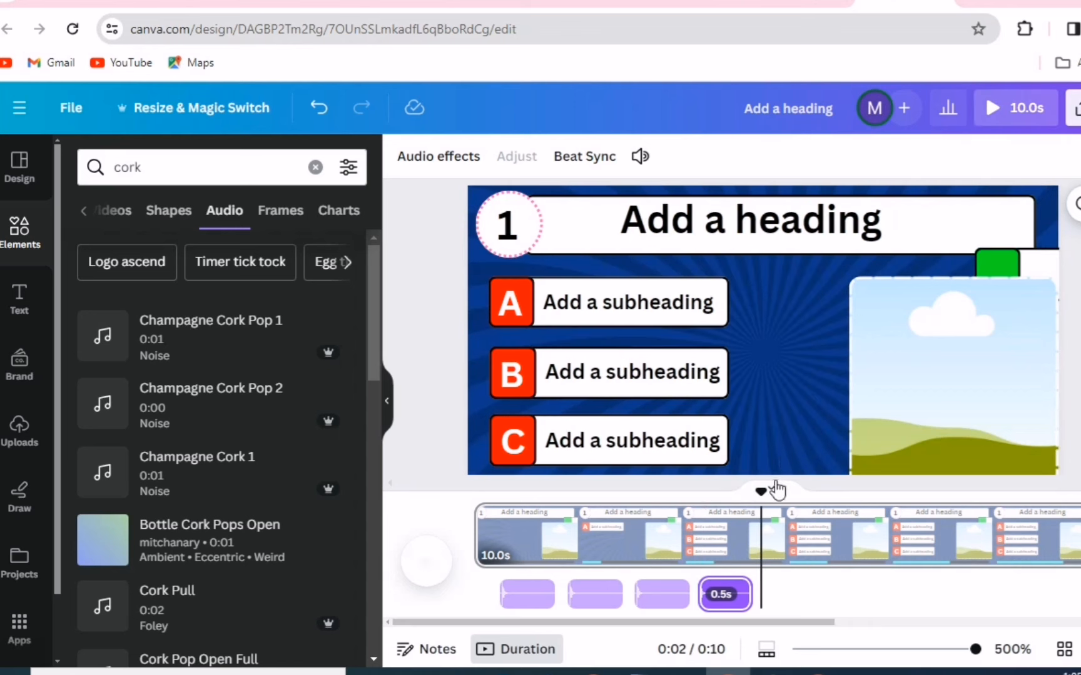
pyautogui.click(787, 436)
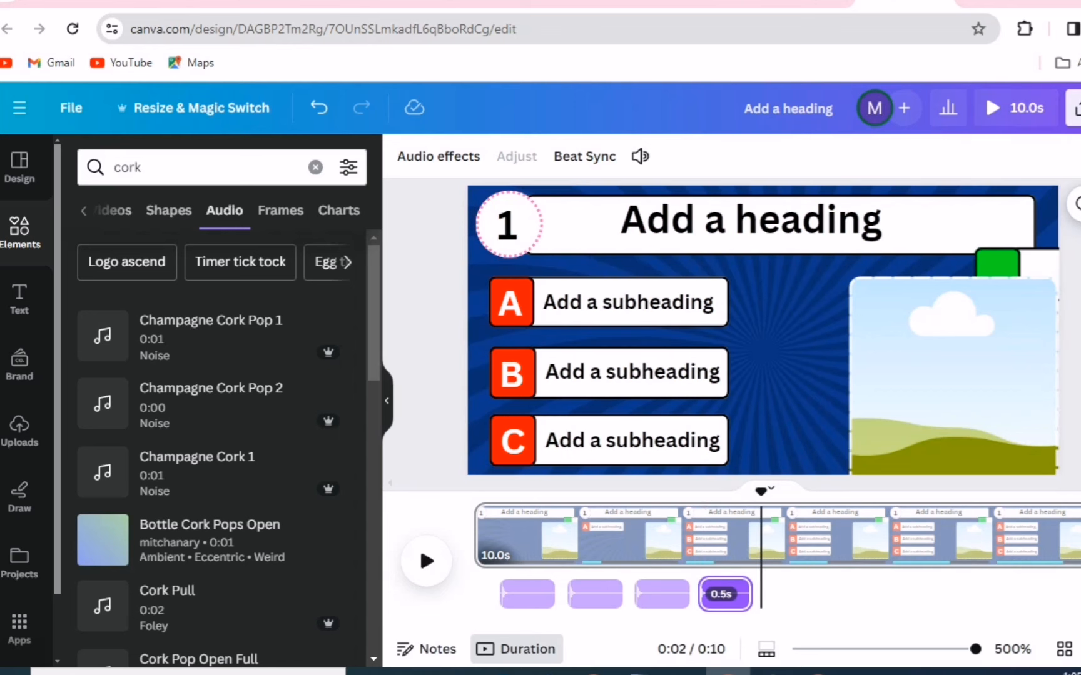
pyautogui.scroll(-2, 873, 430)
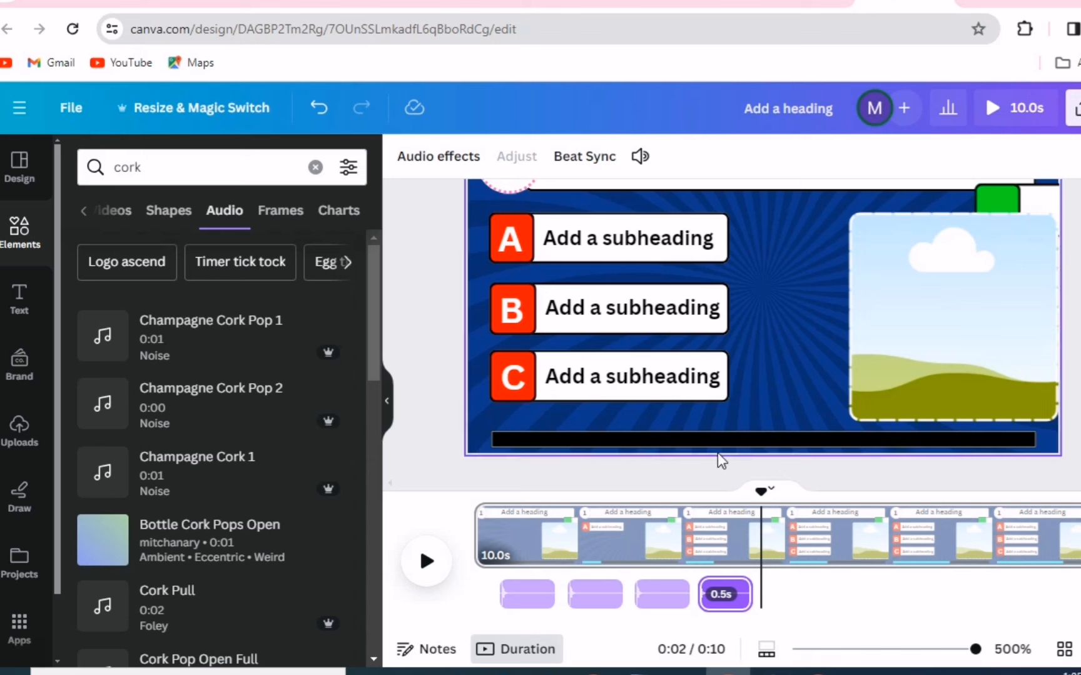
pyautogui.click(716, 441)
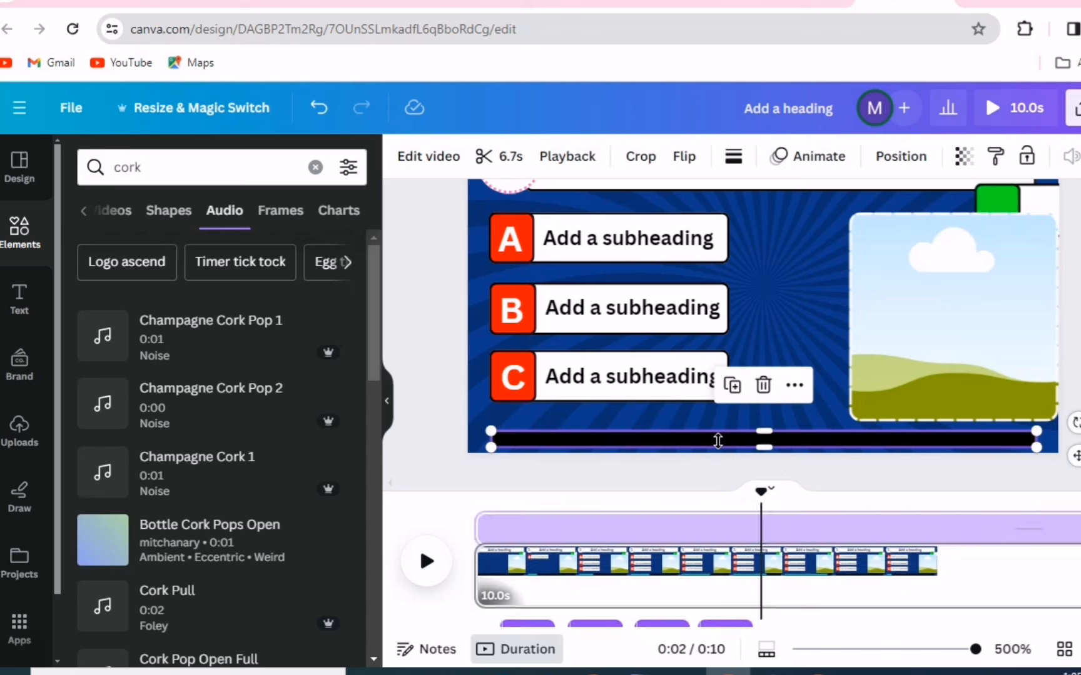
pyautogui.moveTo(479, 505); pyautogui.dragTo(762, 518)
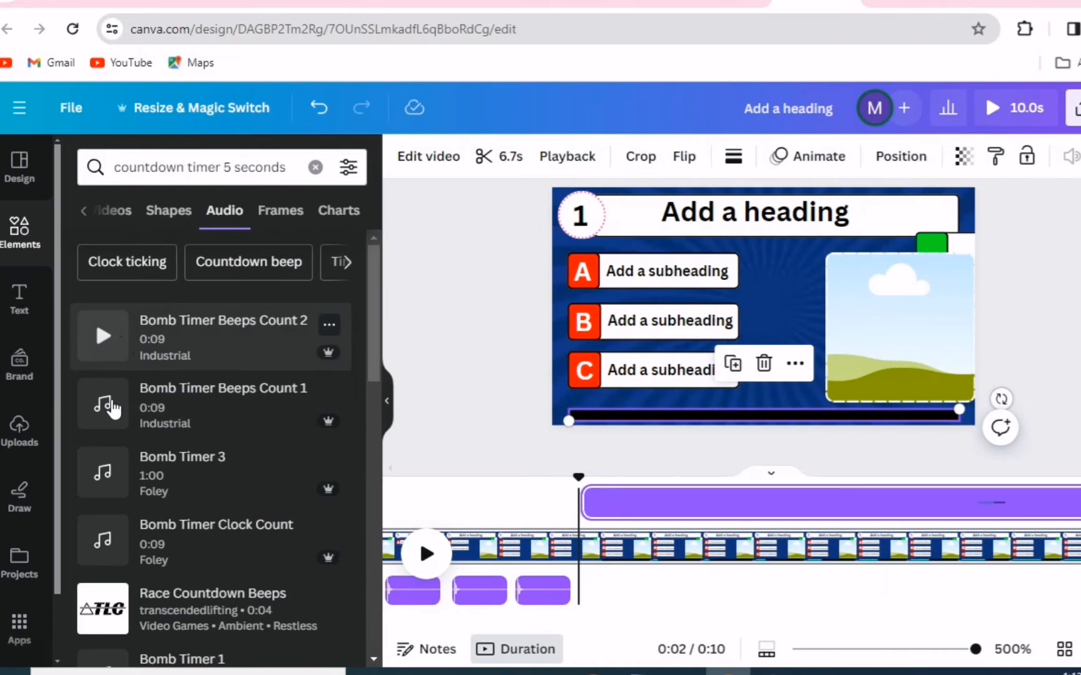
# Preview the Bomb Timer 3 sound from the "countdown timer 5 seconds" search and add it where the loading bar starts.
pyautogui.click(101, 473)
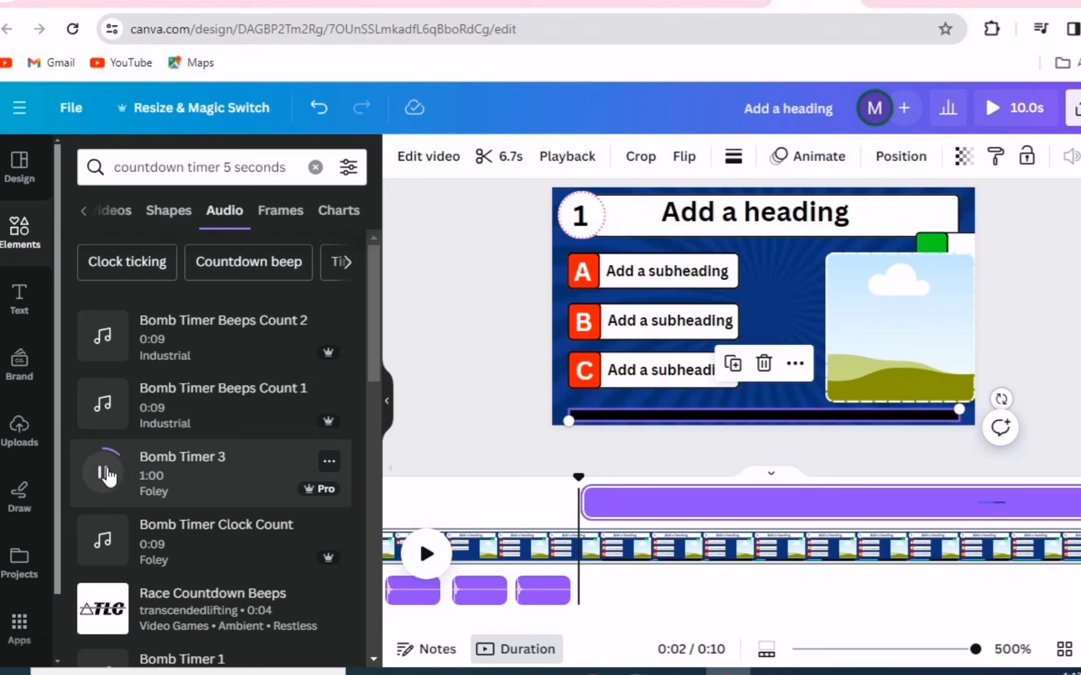
pyautogui.click(104, 472)
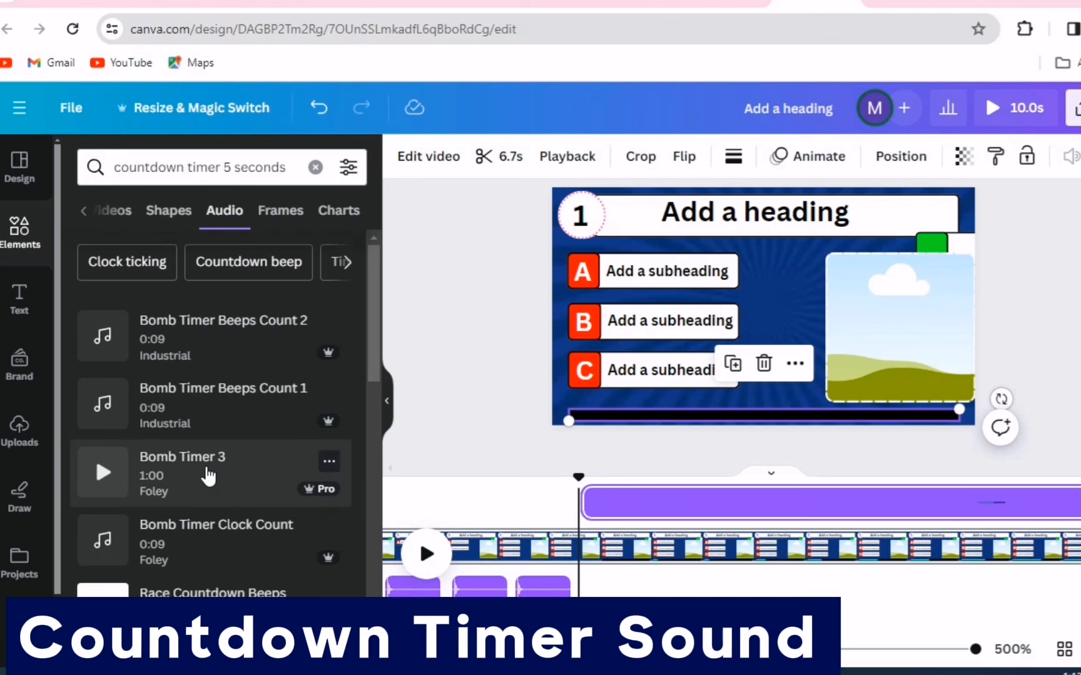
pyautogui.moveTo(208, 477); pyautogui.dragTo(644, 601)
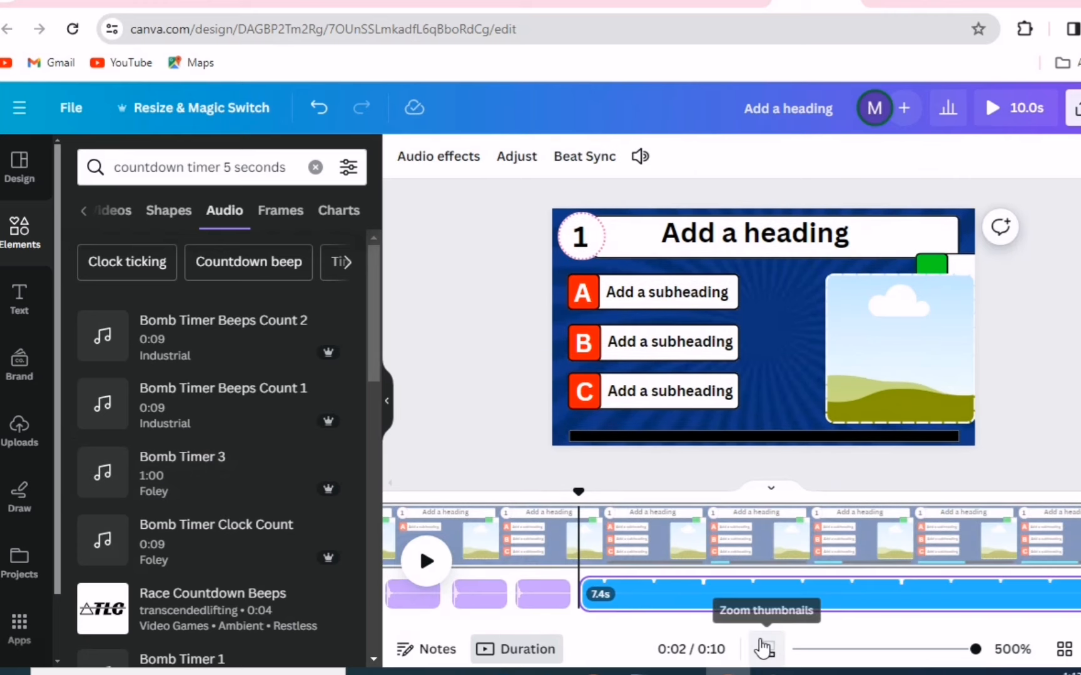
# Shorten the loading bar and the Bomb Timer 3 sound so that both end together at about 9 s.
pyautogui.click(799, 437)
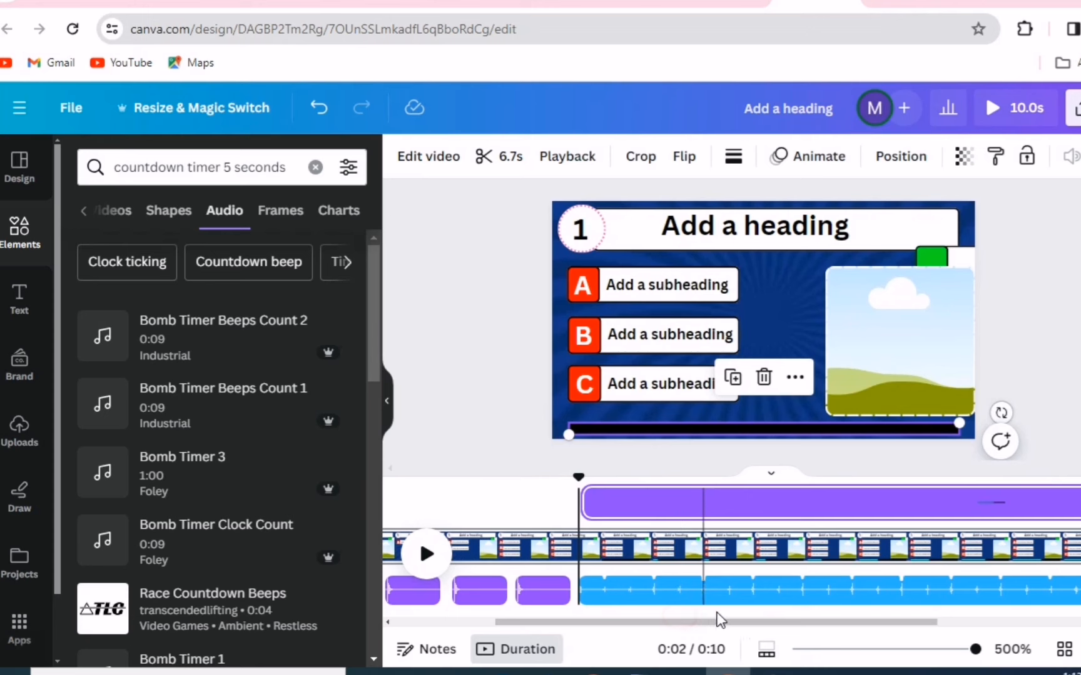
pyautogui.moveTo(704, 622); pyautogui.dragTo(944, 638)
pyautogui.moveTo(1027, 504); pyautogui.dragTo(946, 512)
pyautogui.moveTo(1018, 591); pyautogui.dragTo(964, 592)
pyautogui.click(860, 441)
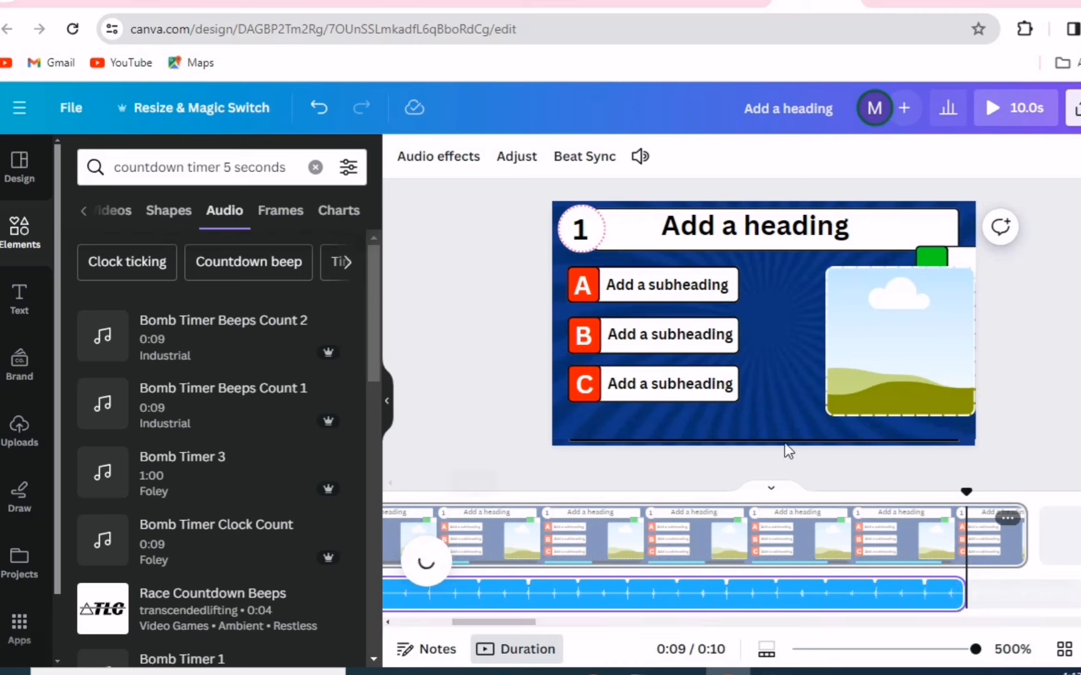
pyautogui.click(786, 442)
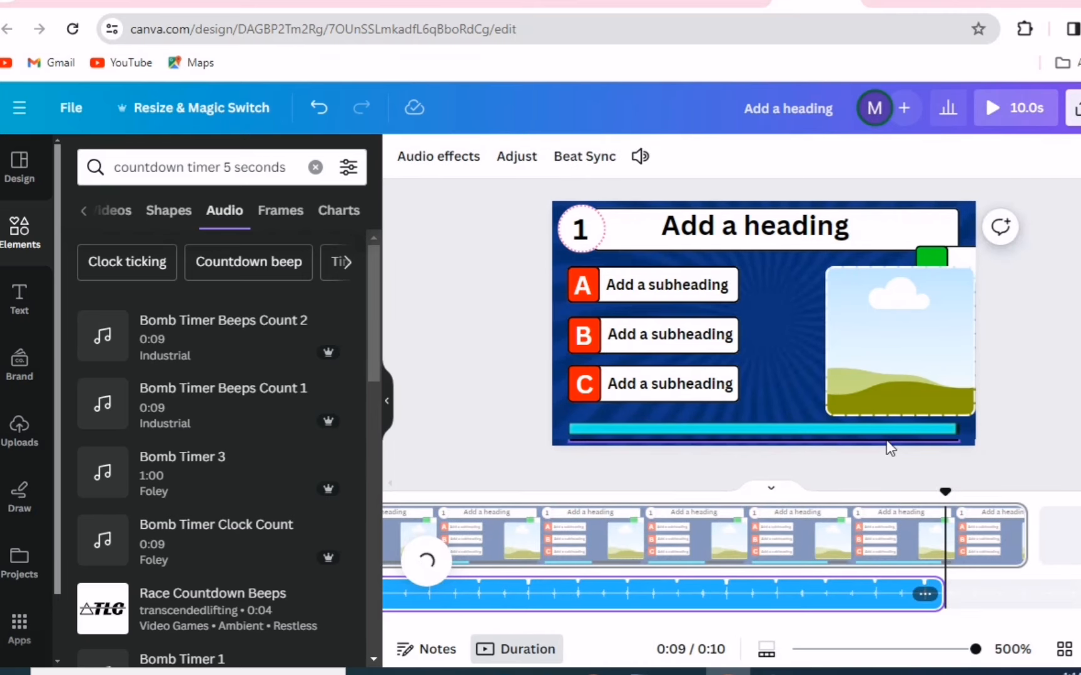
pyautogui.click(870, 430)
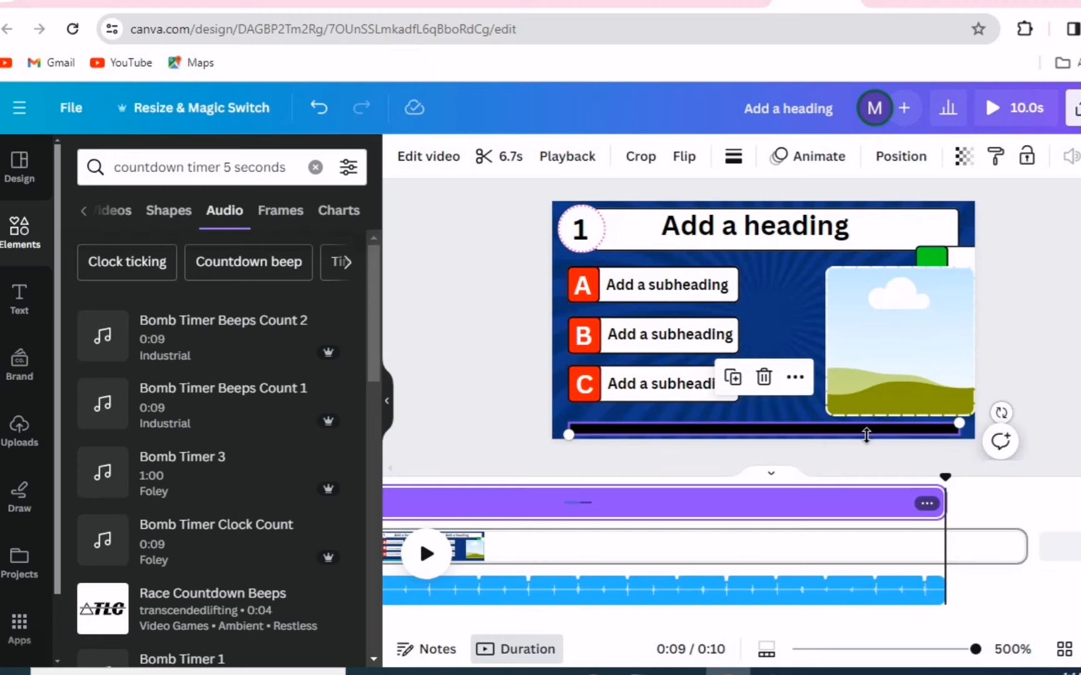
# Delay the green answer box's start to 9.4 s and add a PREL Logo Ascend sound there from the "logo ascend" audio search.
pyautogui.moveTo(945, 480); pyautogui.dragTo(952, 485)
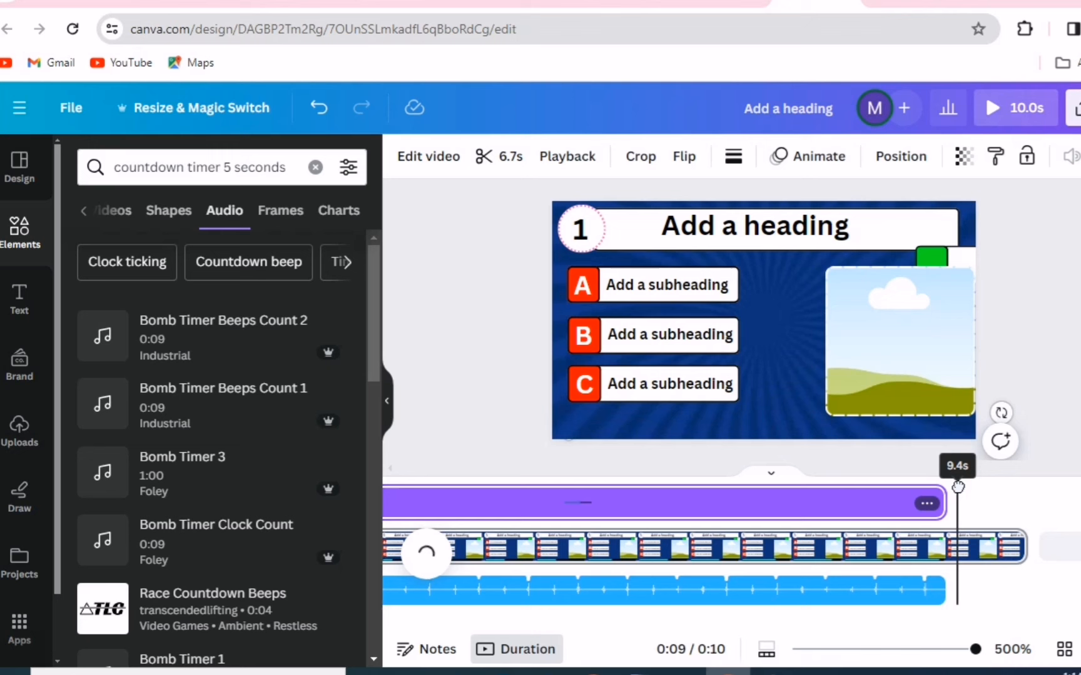
pyautogui.click(970, 260)
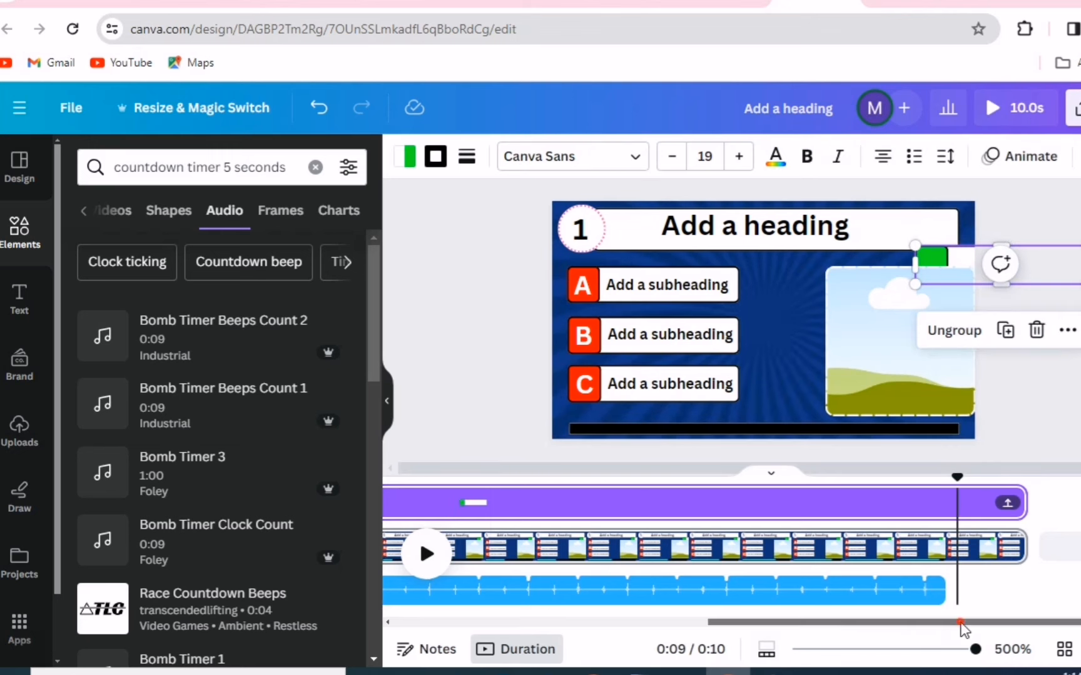
pyautogui.moveTo(866, 622); pyautogui.dragTo(505, 625)
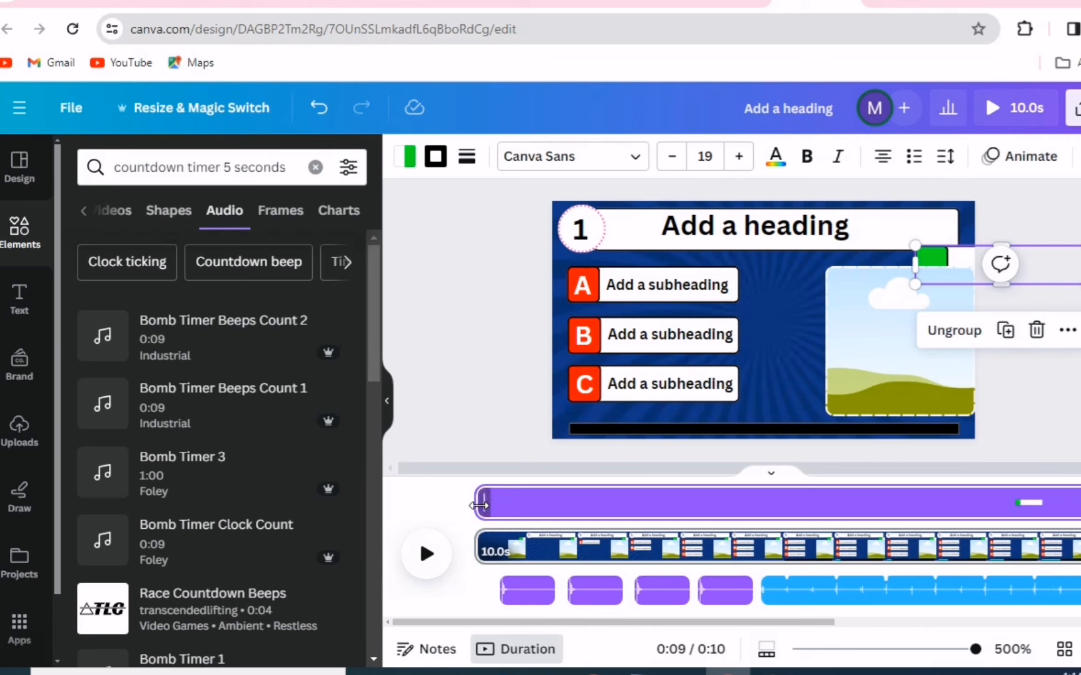
pyautogui.moveTo(484, 502); pyautogui.dragTo(961, 529)
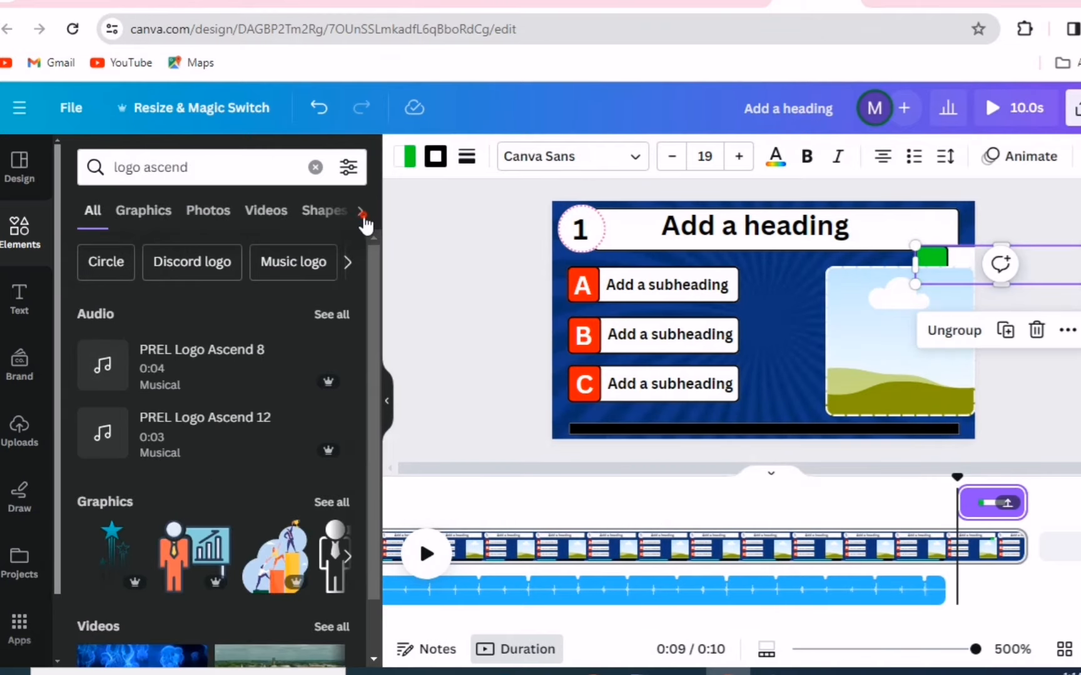
pyautogui.click(361, 215)
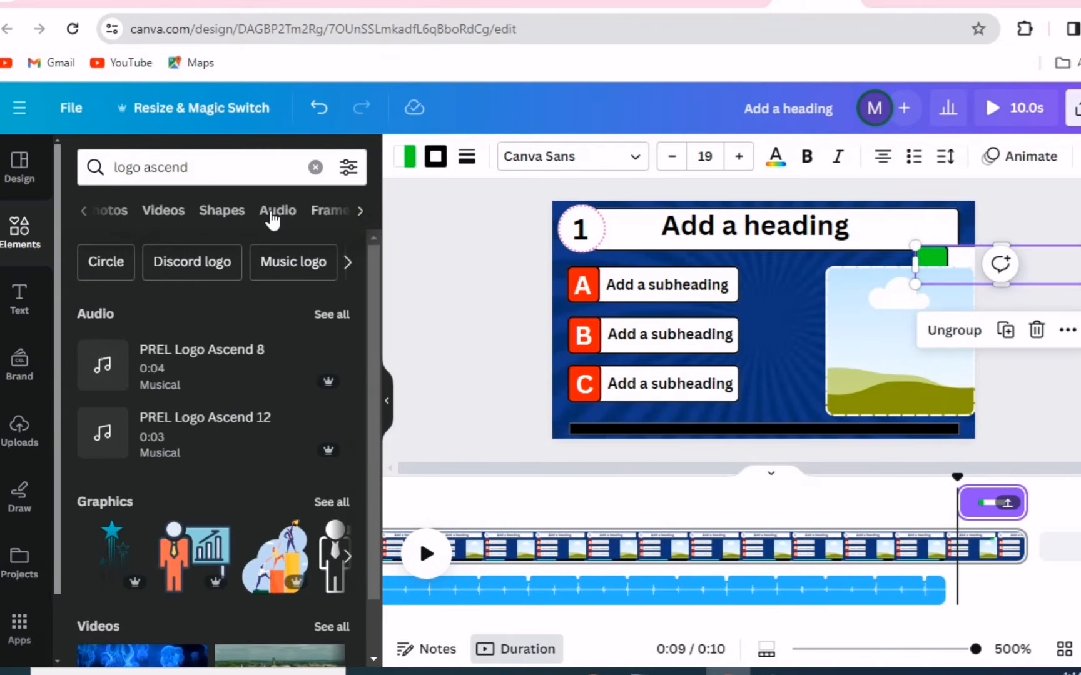
pyautogui.click(274, 213)
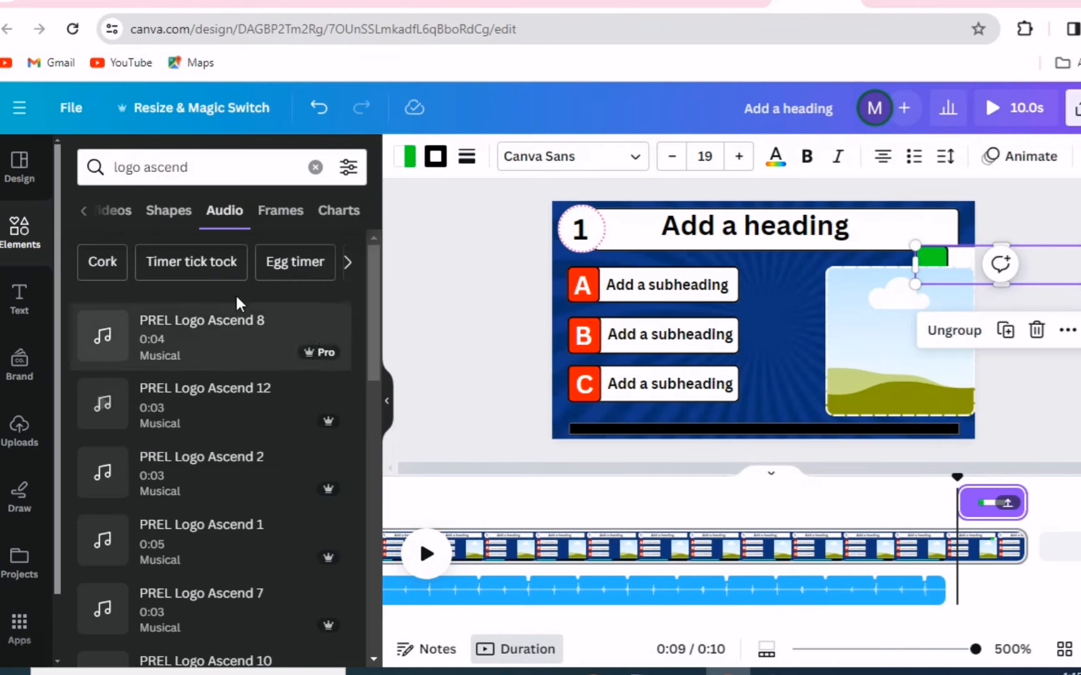
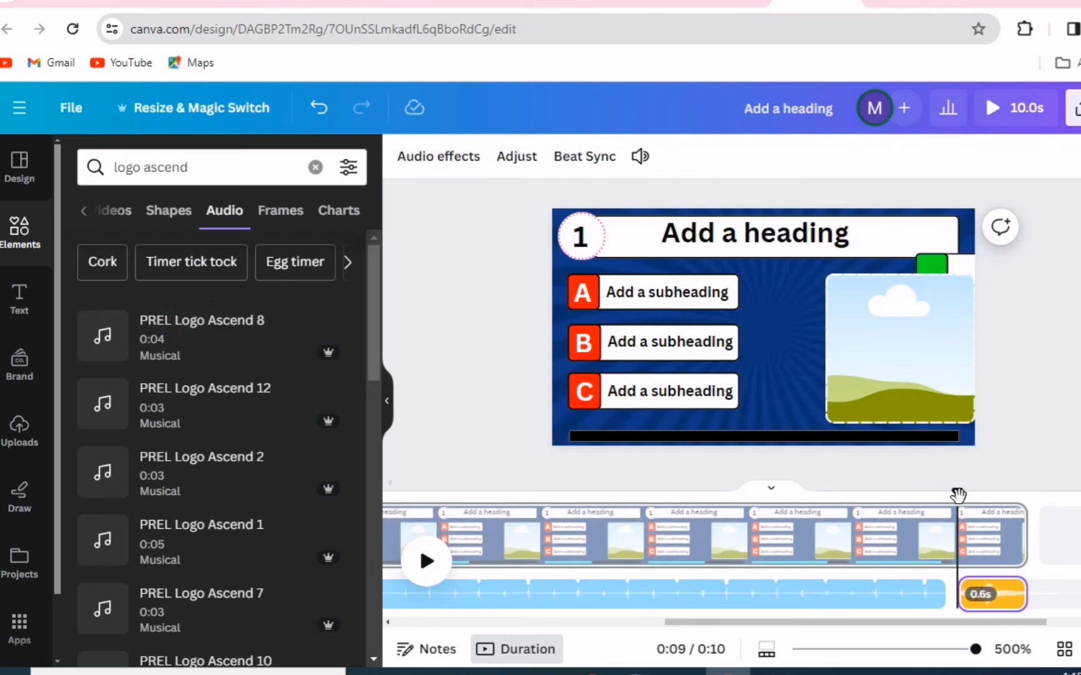
# Delay the picture frame's start until just after the first cork pop, in line with the second pop sound.
pyautogui.moveTo(957, 495); pyautogui.dragTo(490, 494)
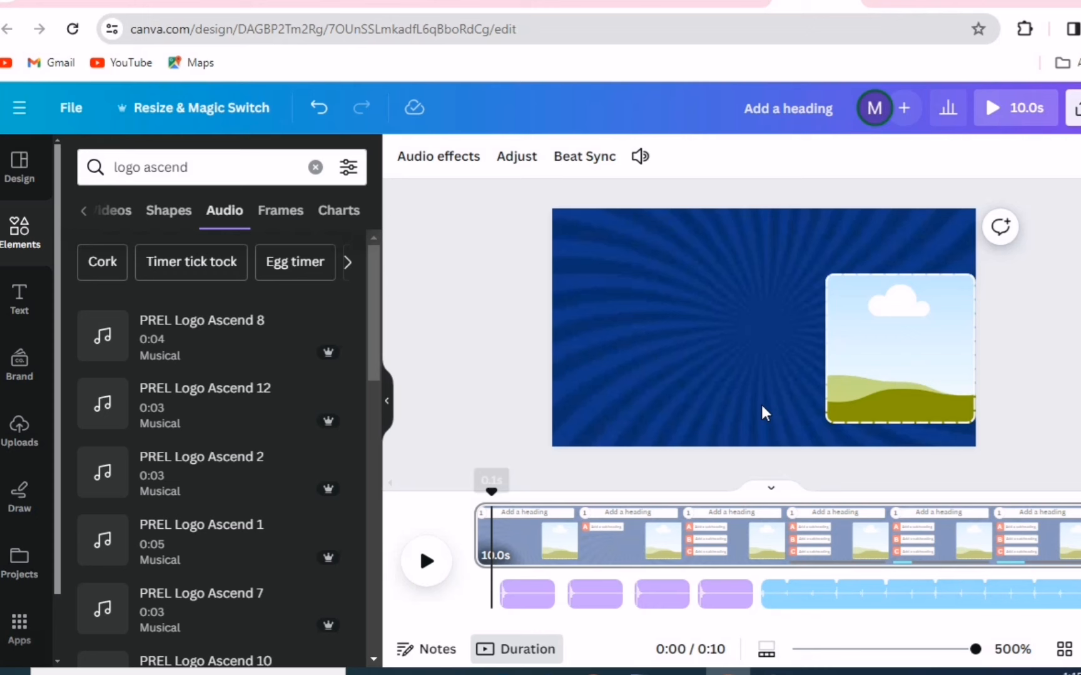
pyautogui.click(858, 387)
pyautogui.moveTo(729, 620); pyautogui.dragTo(671, 636)
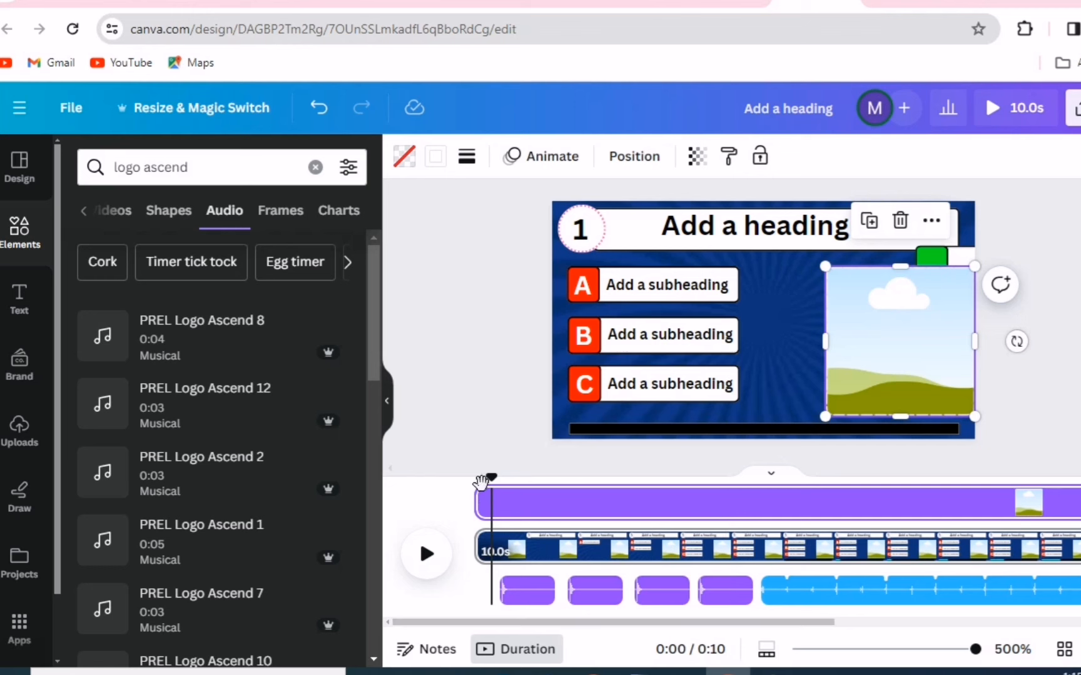
pyautogui.moveTo(481, 504); pyautogui.dragTo(565, 507)
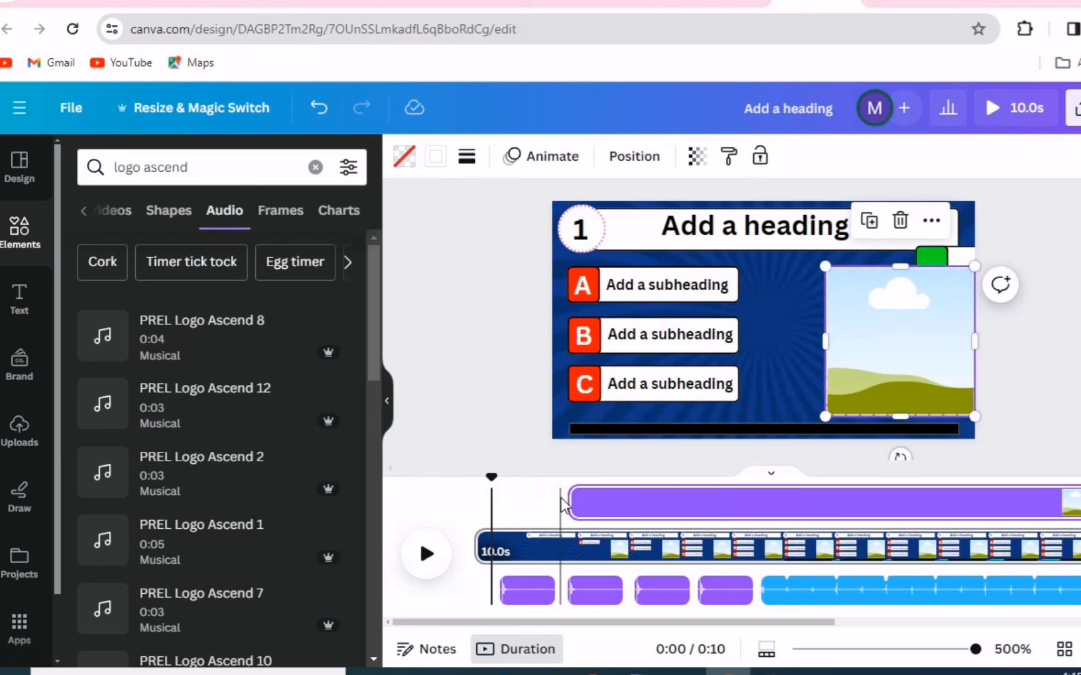
pyautogui.moveTo(491, 478); pyautogui.dragTo(565, 481)
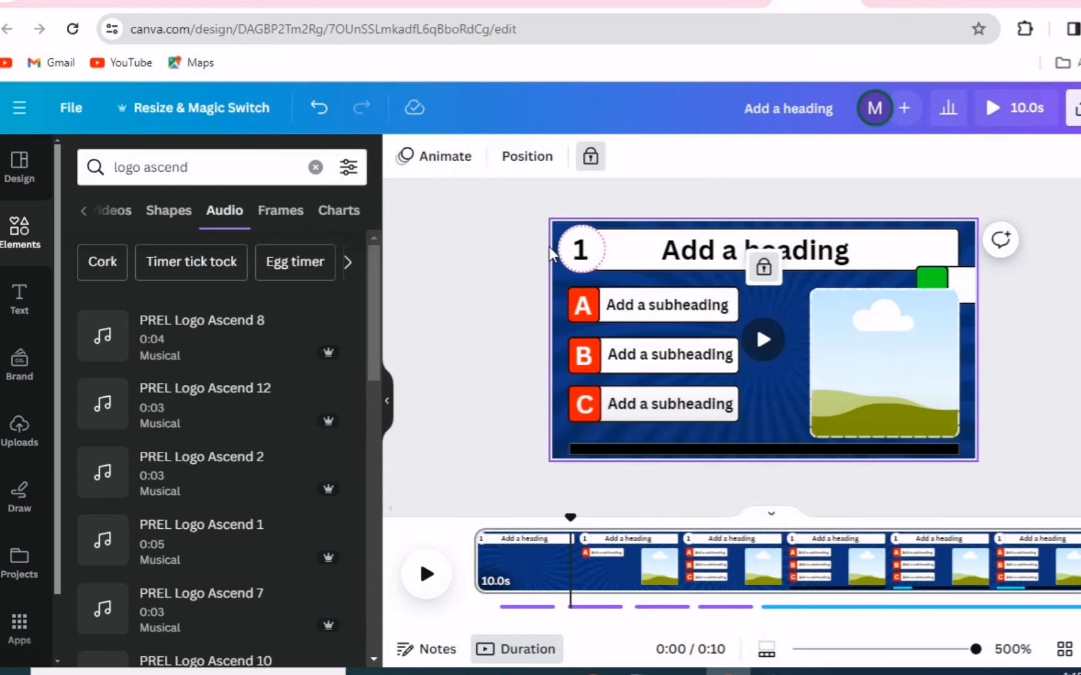
# Delete all quiz elements from the page at once, keeping only the locked blue background and the sounds.
pyautogui.moveTo(765, 378); pyautogui.dragTo(1001, 452)
pyautogui.press('Delete')
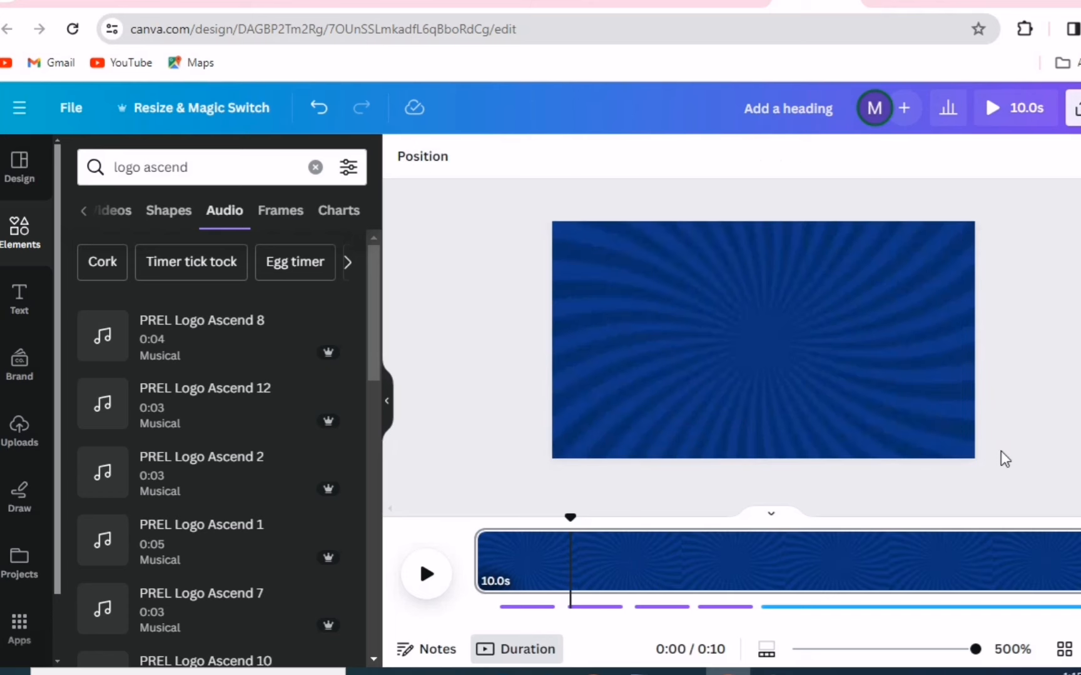
# Download the background-only page as an MP4 video at 1080p (HD).
pyautogui.click(1073, 107)
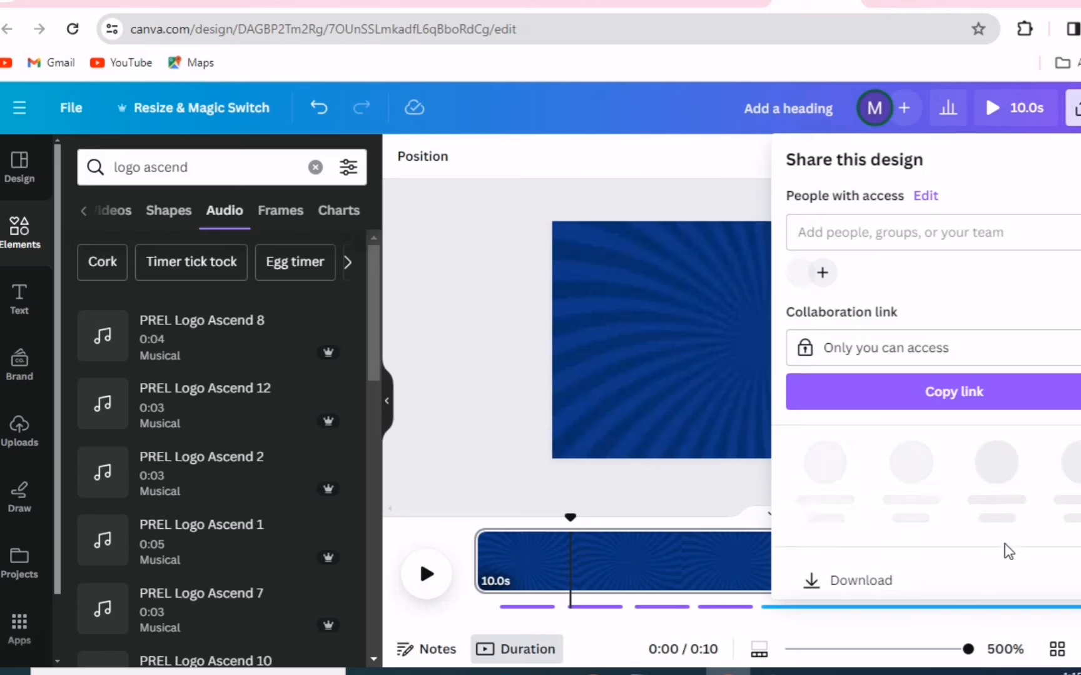
pyautogui.click(925, 566)
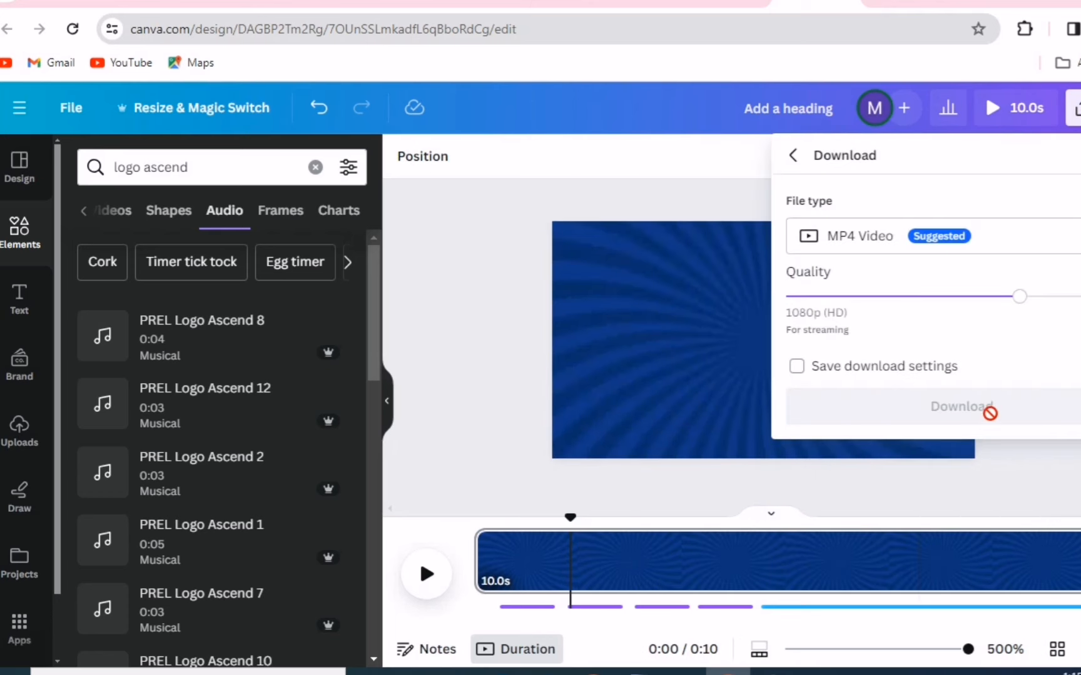
pyautogui.click(990, 415)
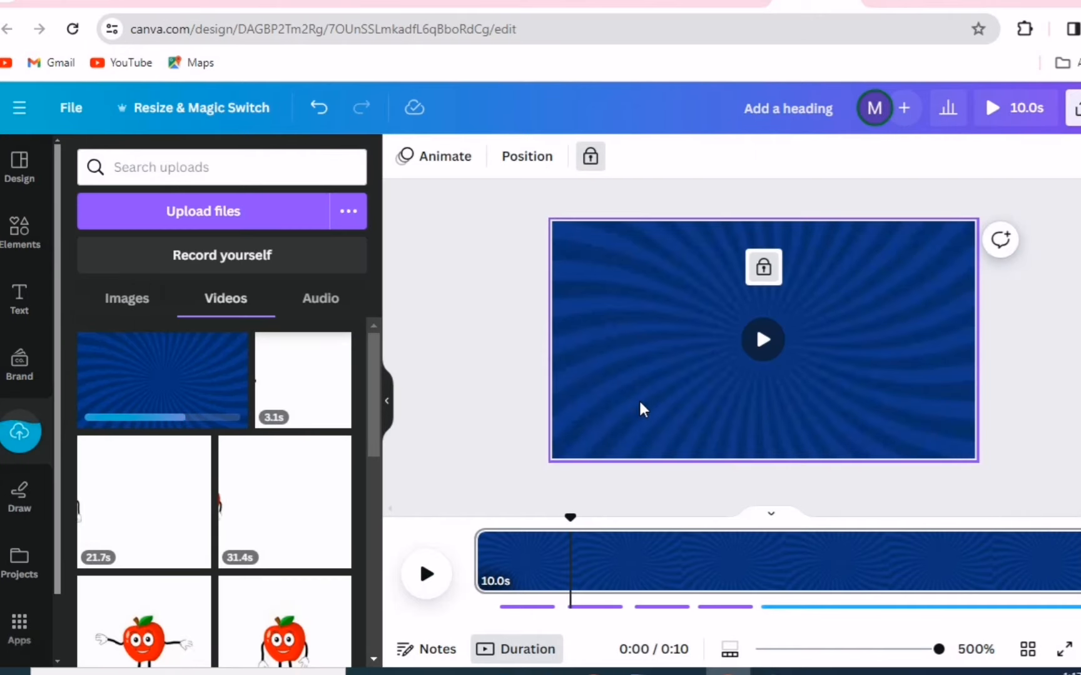
# Undo the deletion of the quiz elements on the page.
pyautogui.hotkey('ctrl', 'z')
pyautogui.click(531, 459)
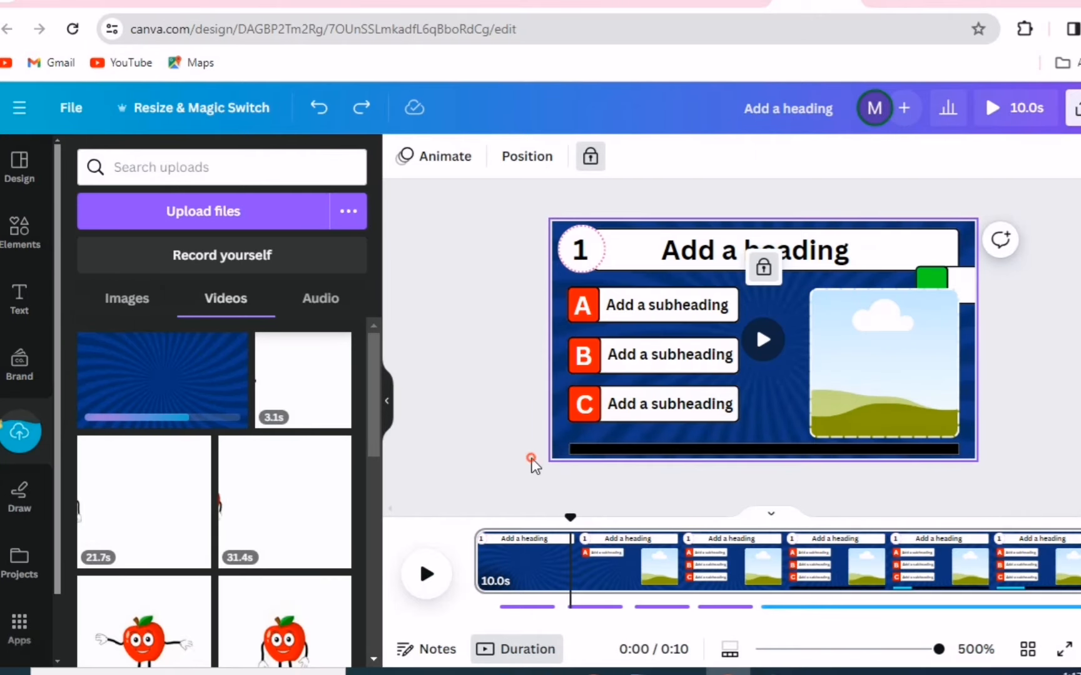
pyautogui.hotkey('ctrl', 'z')
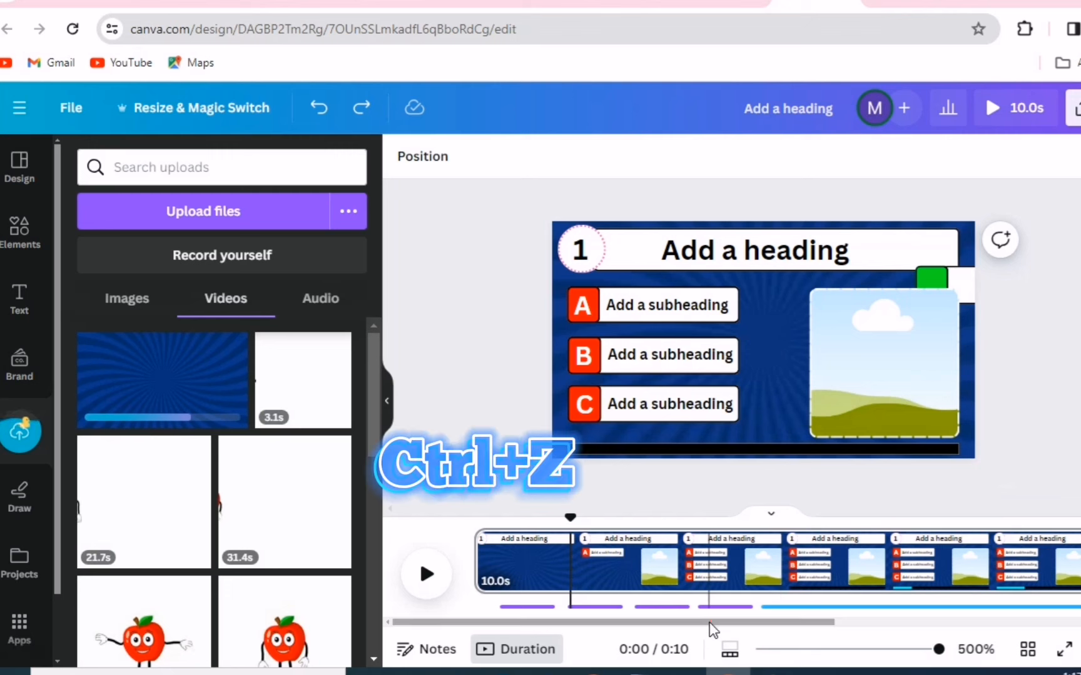
# Delete the orange answer sound near the page's end and the long blue timer sound before it.
pyautogui.moveTo(710, 623); pyautogui.dragTo(1022, 631)
pyautogui.click(1031, 614)
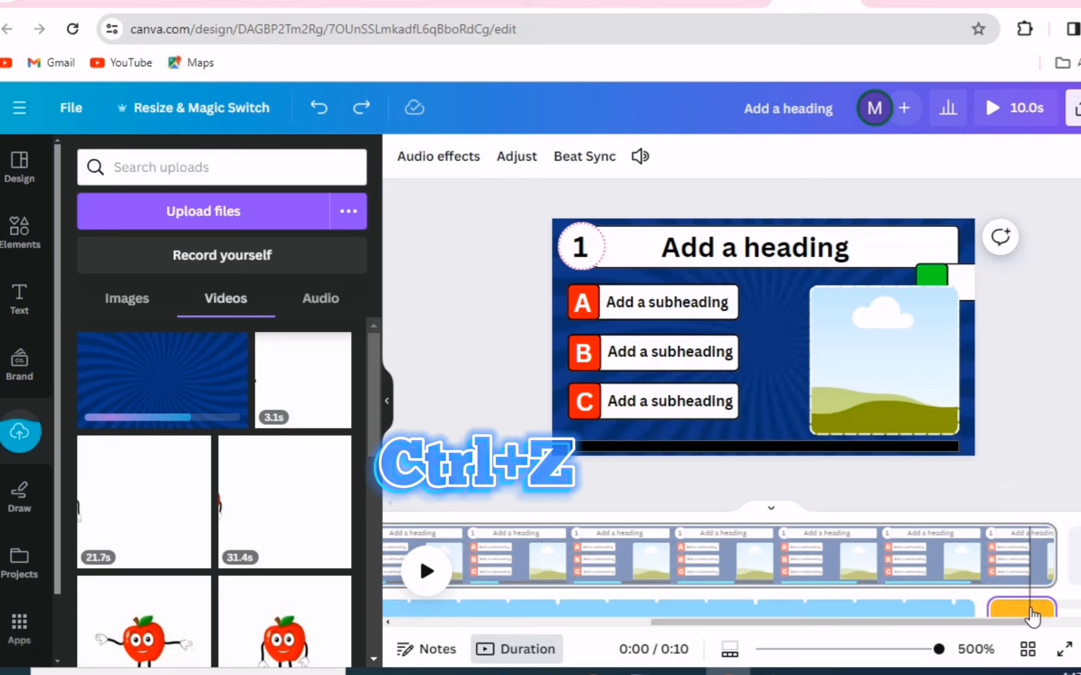
pyautogui.press('Delete')
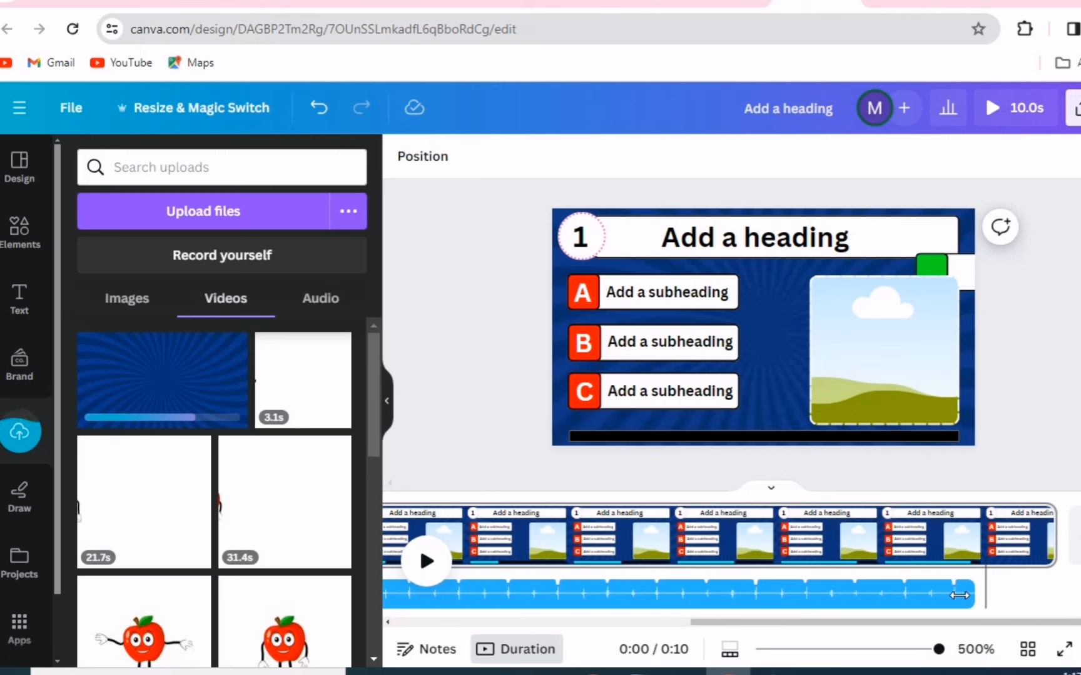
pyautogui.click(934, 597)
pyautogui.press('Delete')
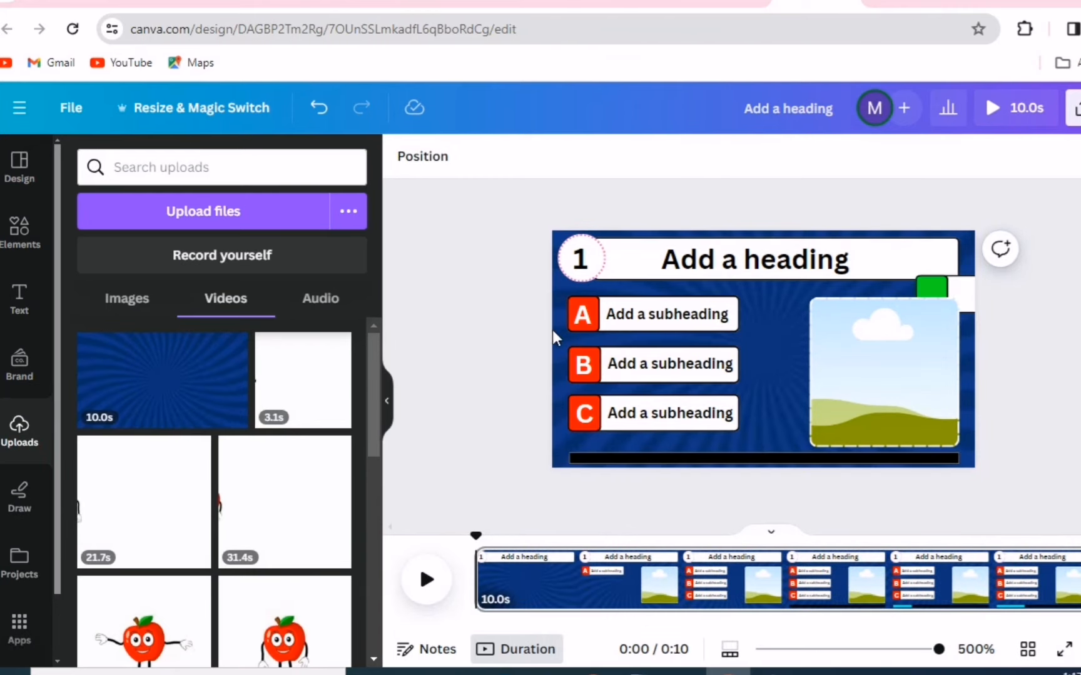
# Unlock and detach the old blue background, and set the uploaded 10.0s video as the page background instead.
pyautogui.click(562, 355)
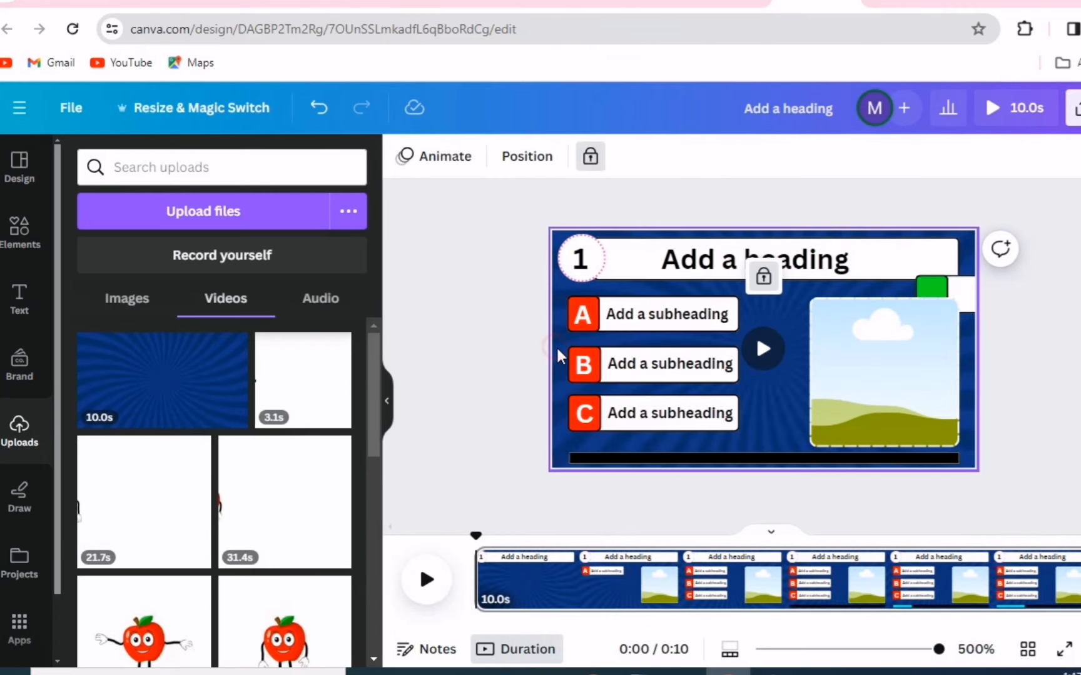
pyautogui.click(762, 276)
pyautogui.click(762, 349)
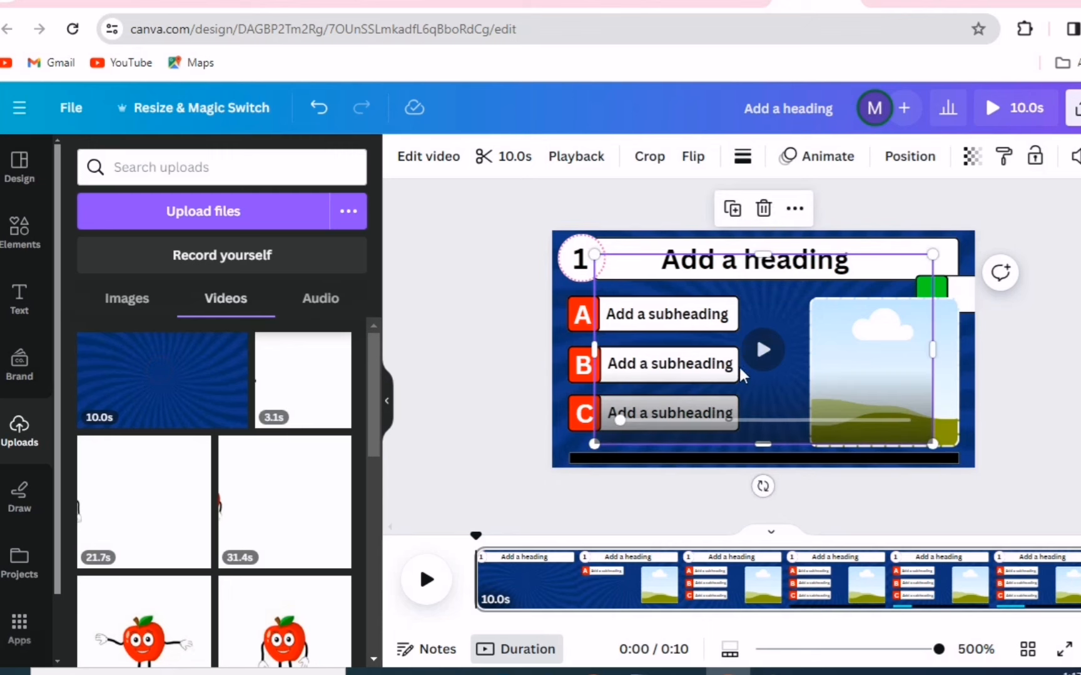
pyautogui.rightClick(841, 316)
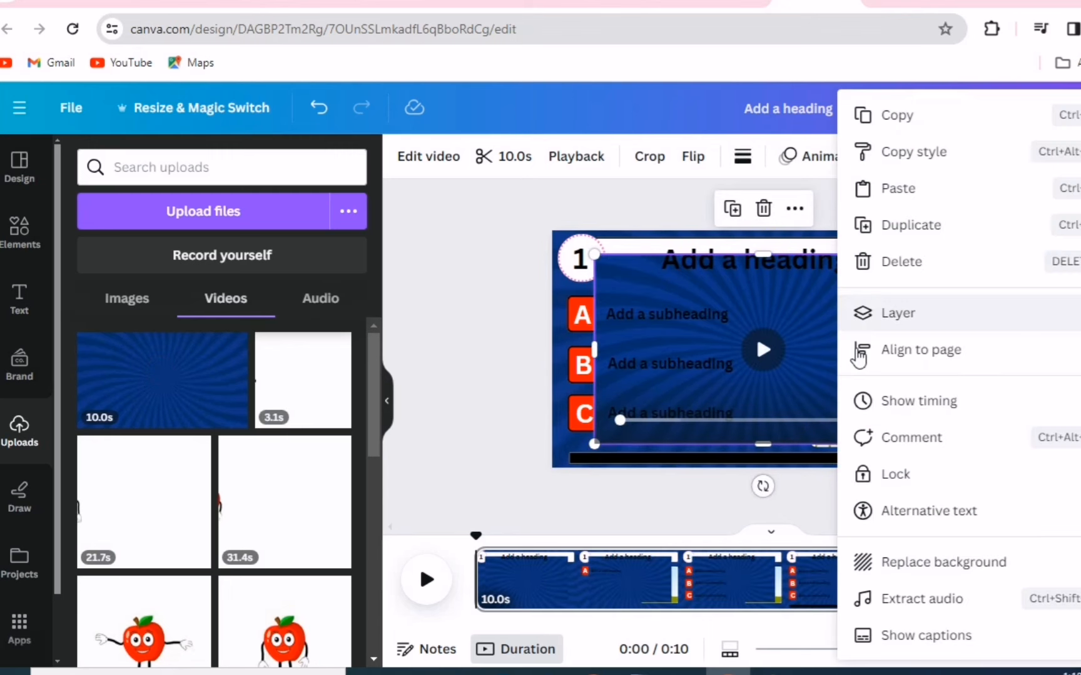
pyautogui.click(931, 564)
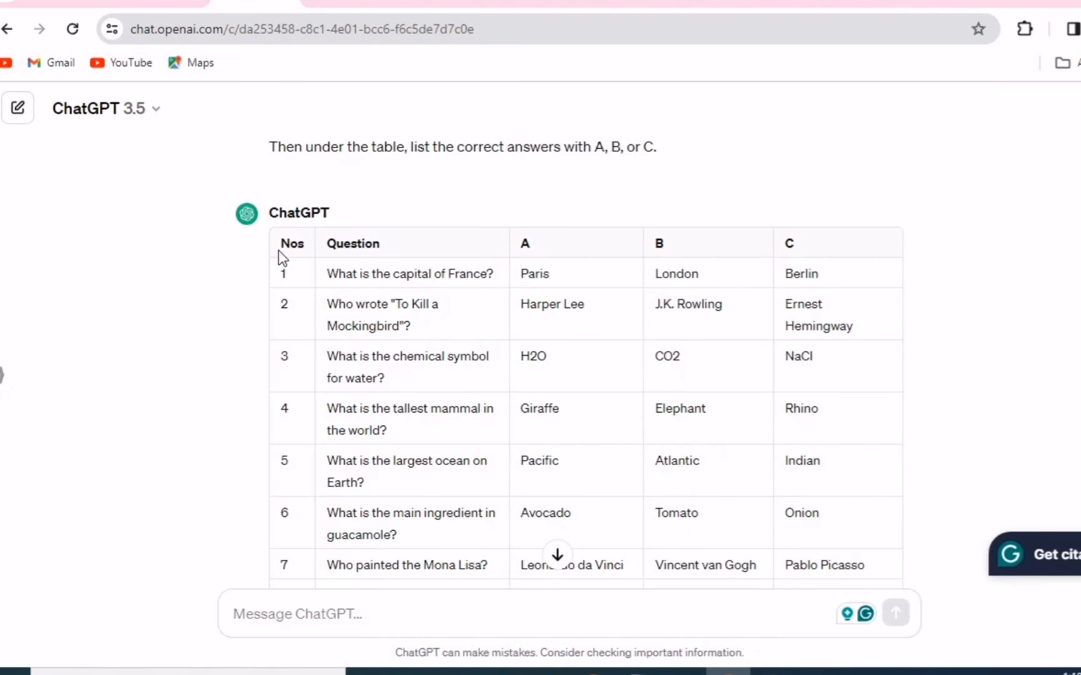
# In ChatGPT, copy the English quiz table's header row and questions 1 to 6 with their A, B and C options.
pyautogui.moveTo(361, 283); pyautogui.dragTo(819, 512)
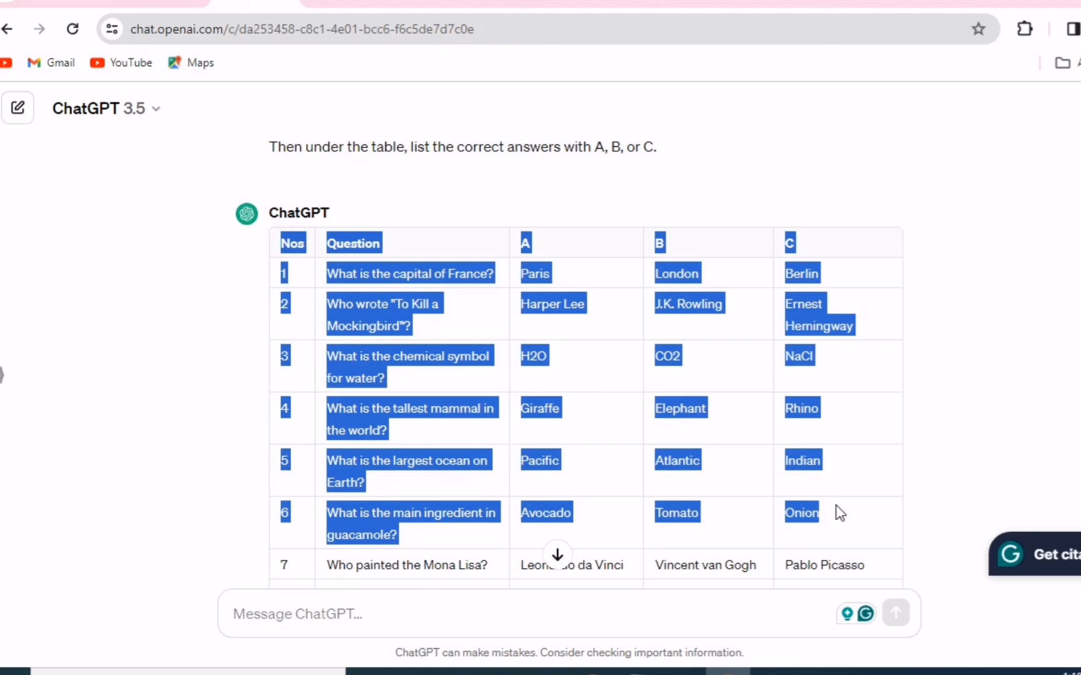
pyautogui.rightClick(814, 511)
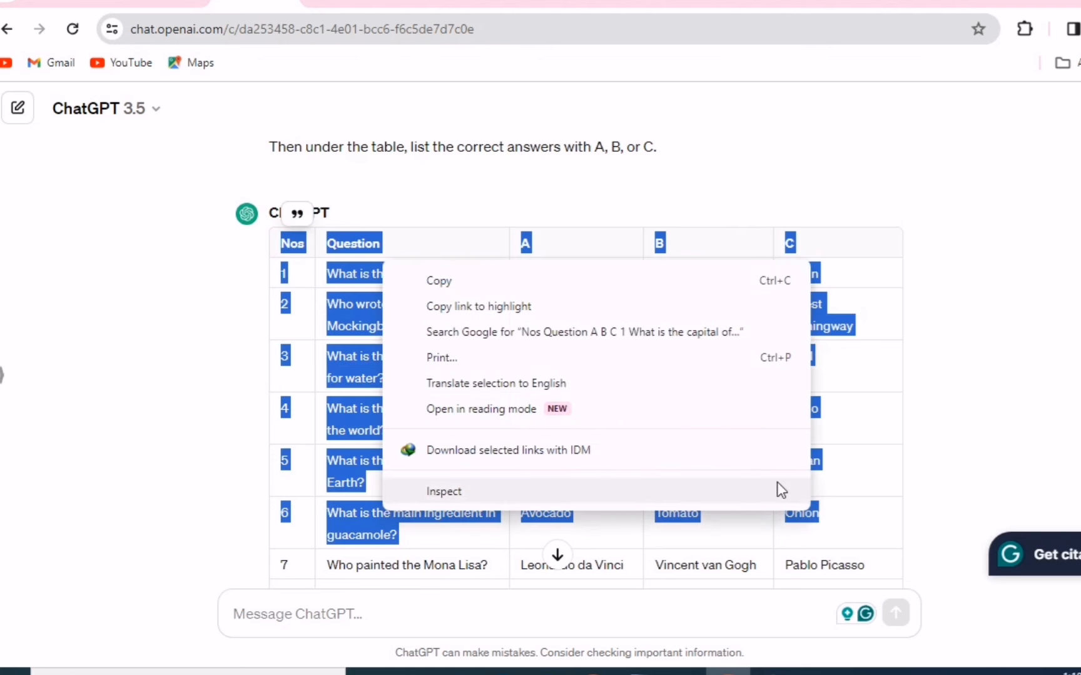
pyautogui.click(533, 283)
pyautogui.click(972, 341)
pyautogui.scroll(-1, 677, 378)
pyautogui.scroll(-3, 679, 383)
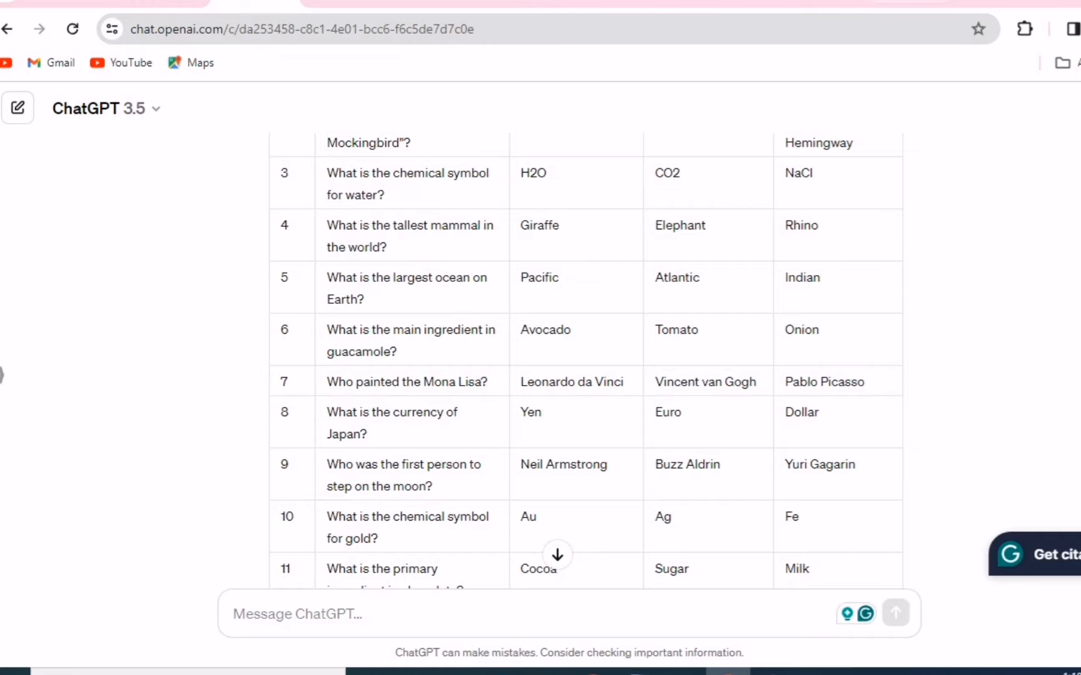
# Switch back to Canva, search its apps for "bulk" and open the Bulk create app.
pyautogui.click(725, 3)
pyautogui.click(814, 4)
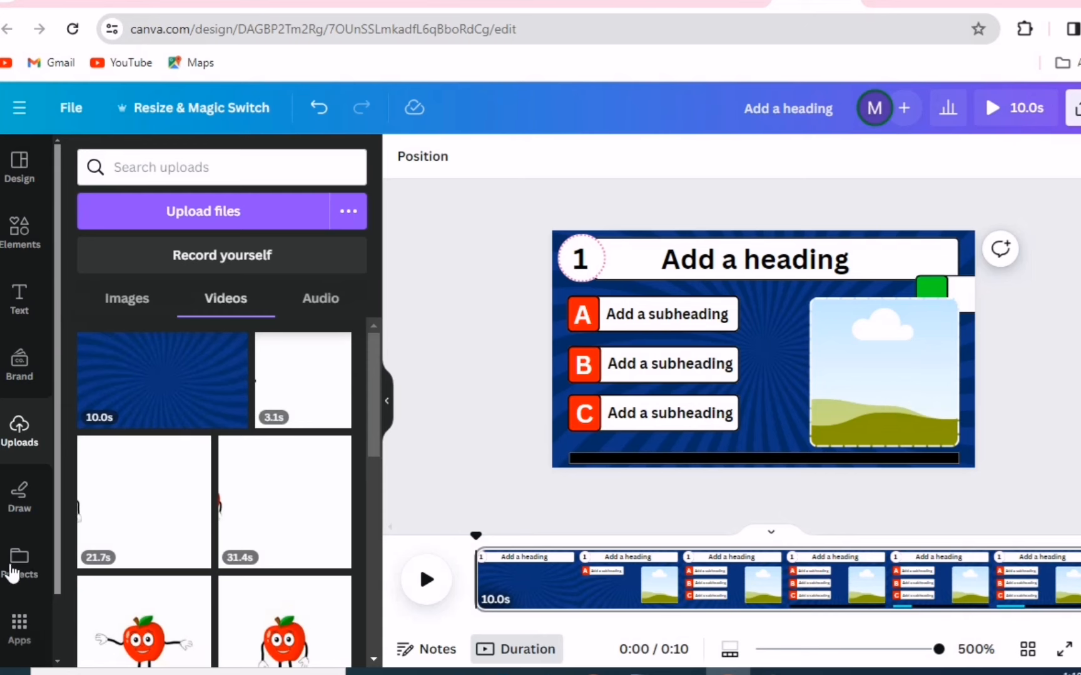
pyautogui.click(15, 634)
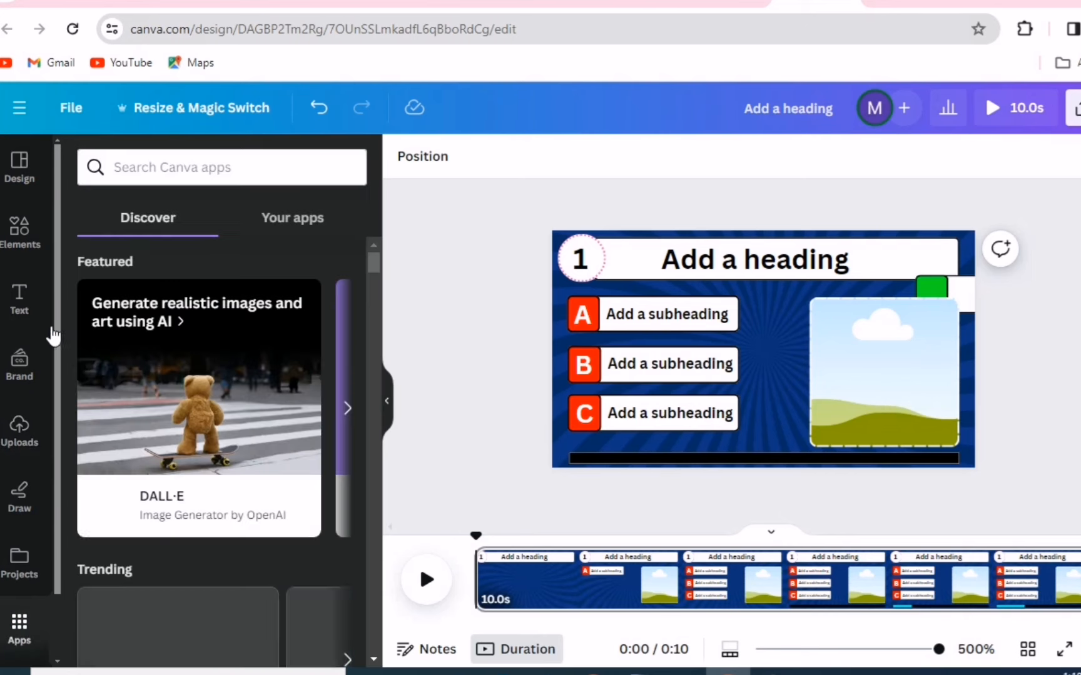
pyautogui.moveTo(63, 396); pyautogui.dragTo(70, 449)
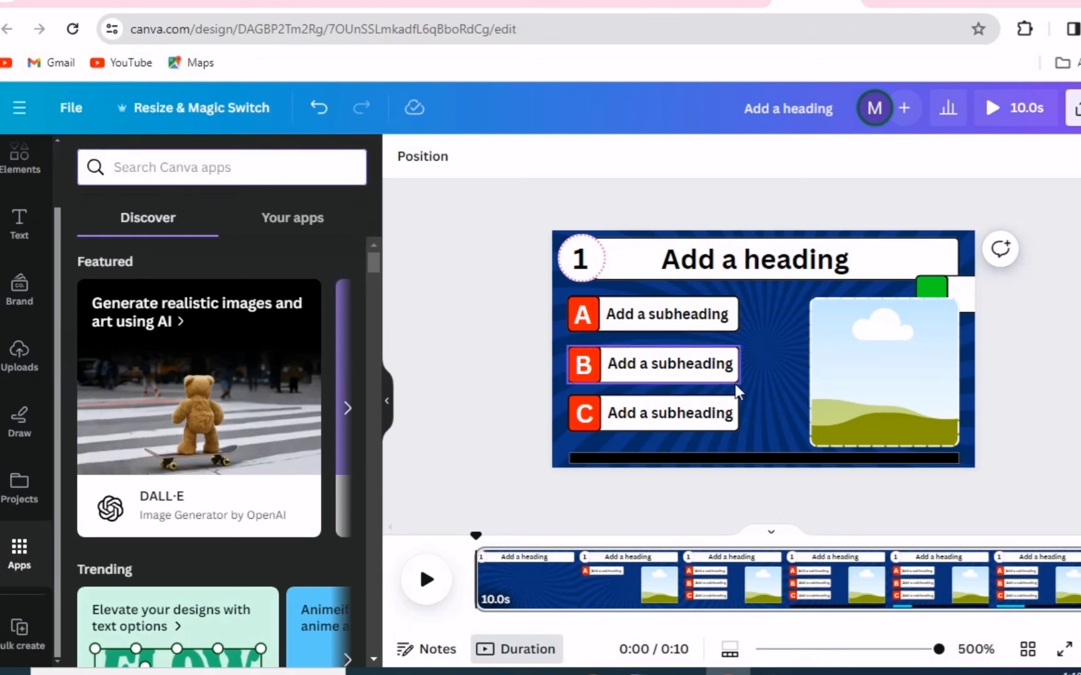
pyautogui.write('bulk')
pyautogui.click(163, 167)
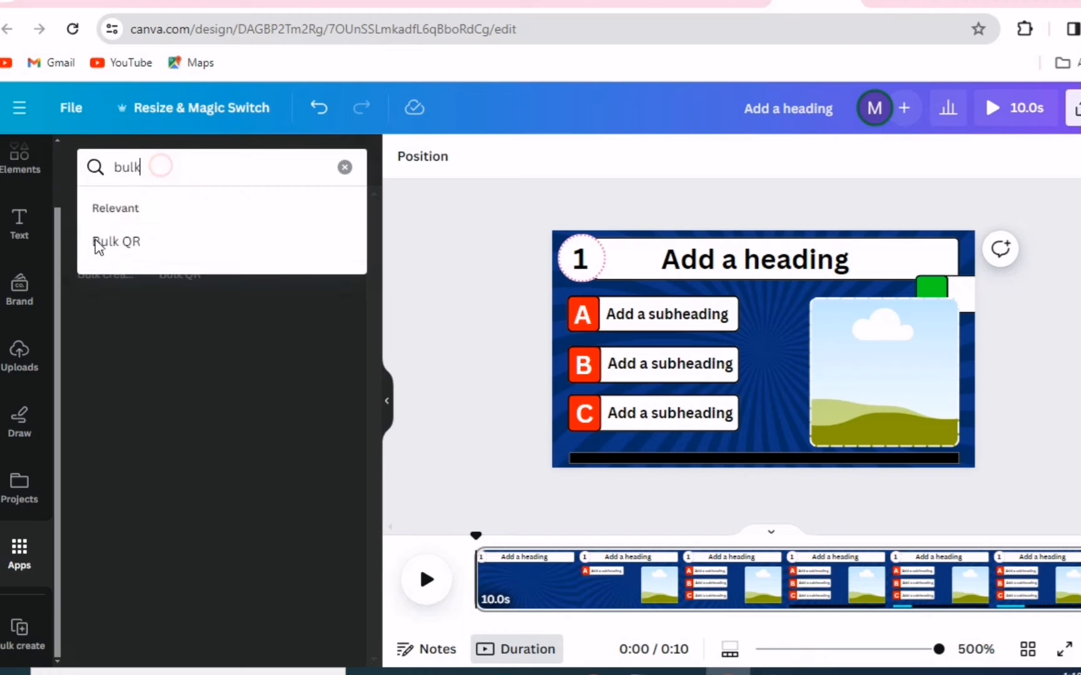
pyautogui.click(164, 367)
pyautogui.click(110, 234)
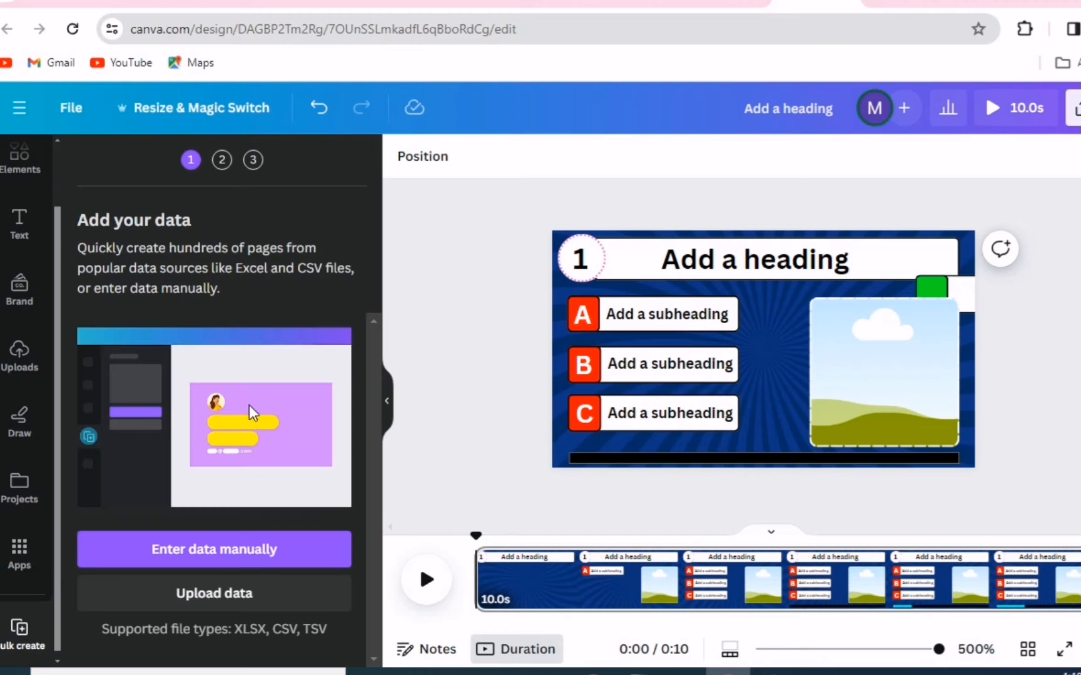
# Enter the bulk data manually: clear the sample table and paste the copied Nos, Question, A, B and C columns.
pyautogui.click(235, 551)
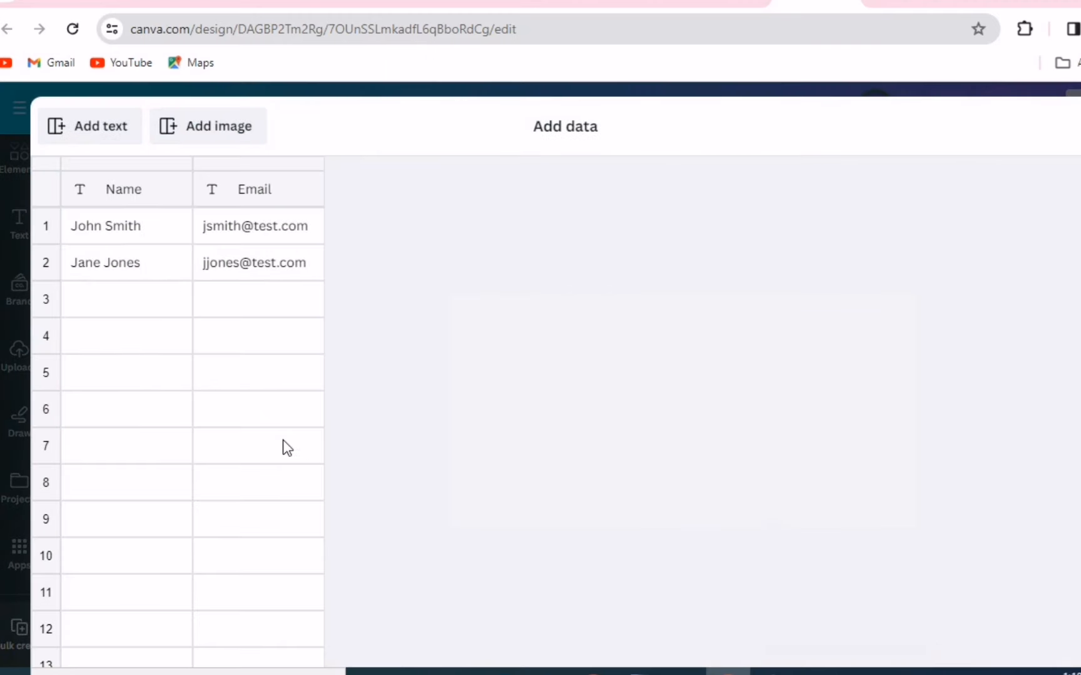
pyautogui.scroll(-8, 283, 441)
pyautogui.click(103, 622)
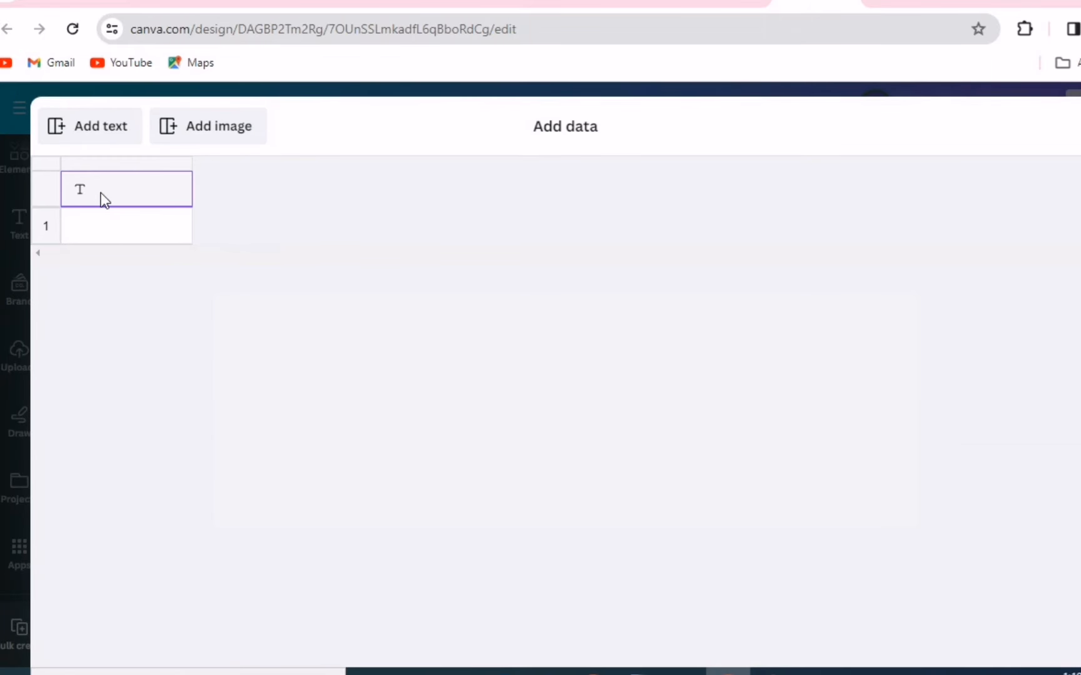
pyautogui.rightClick(104, 199)
pyautogui.click(160, 261)
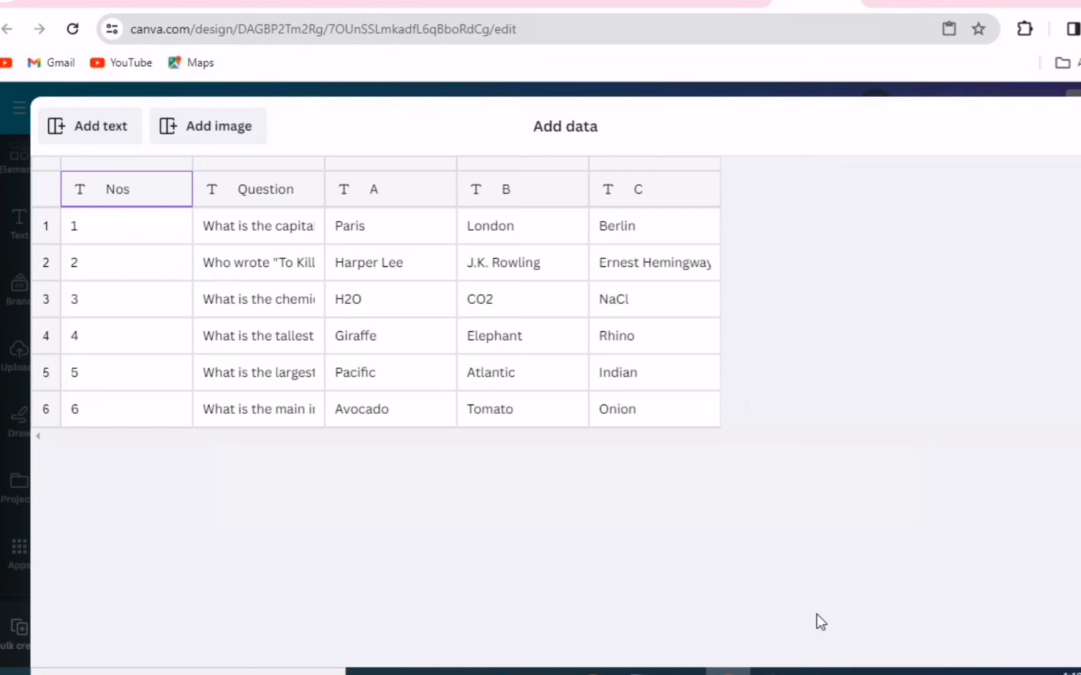
pyautogui.click(1055, 625)
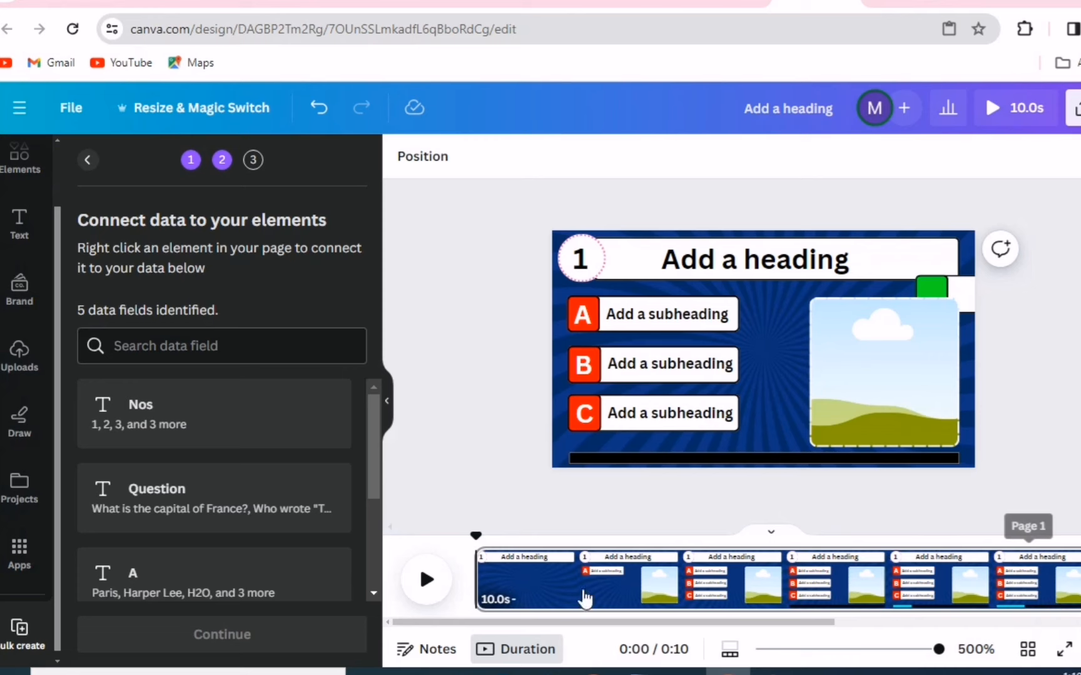
# Shift the heading slightly within its white bar and connect it to the Question data field.
pyautogui.click(705, 269)
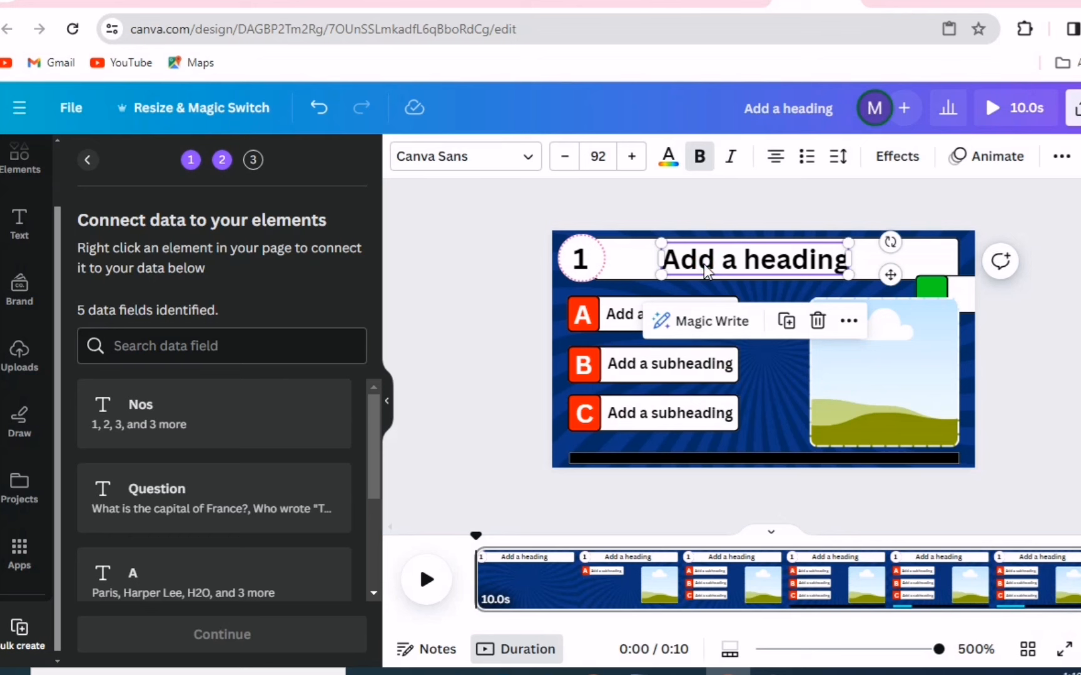
pyautogui.moveTo(705, 270); pyautogui.dragTo(721, 248)
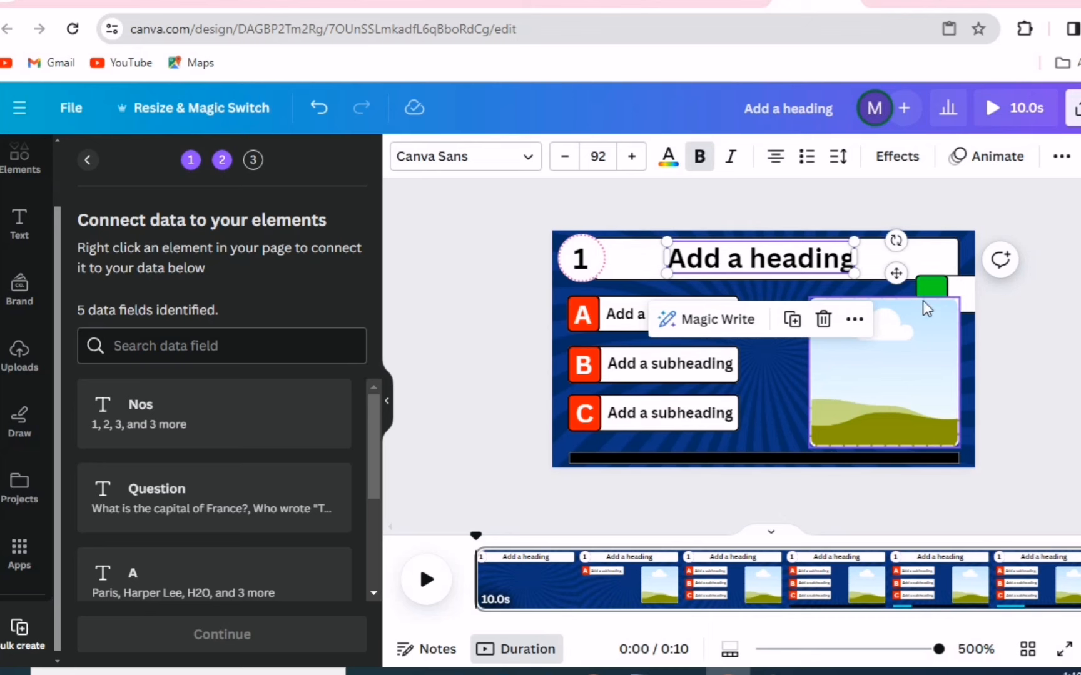
pyautogui.rightClick(757, 266)
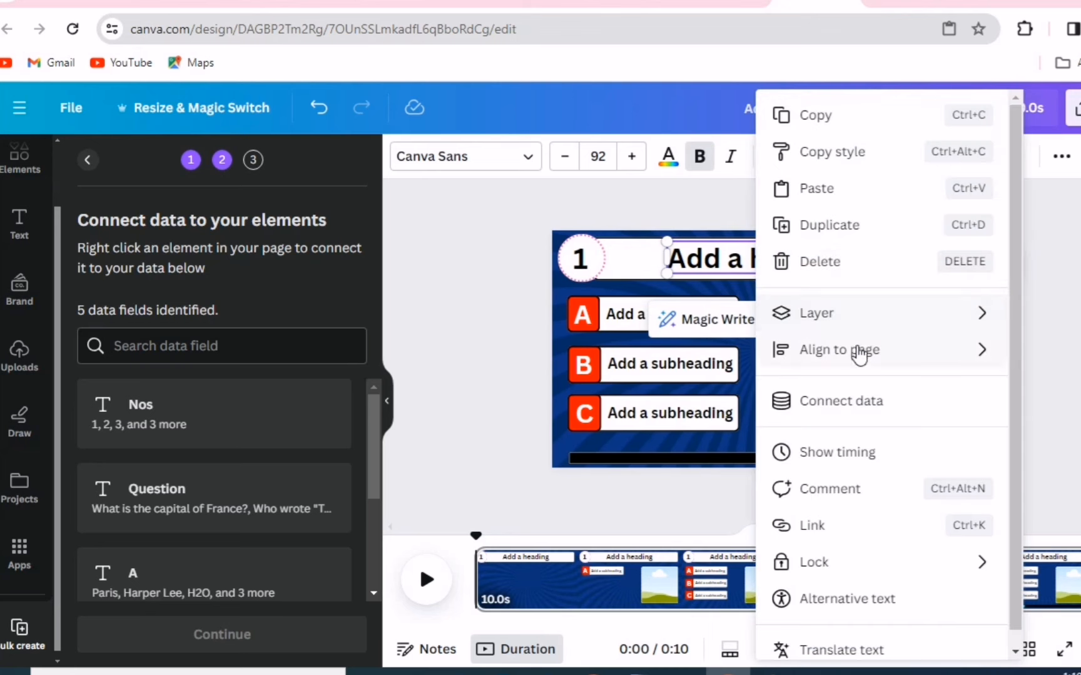
pyautogui.click(851, 403)
pyautogui.click(796, 415)
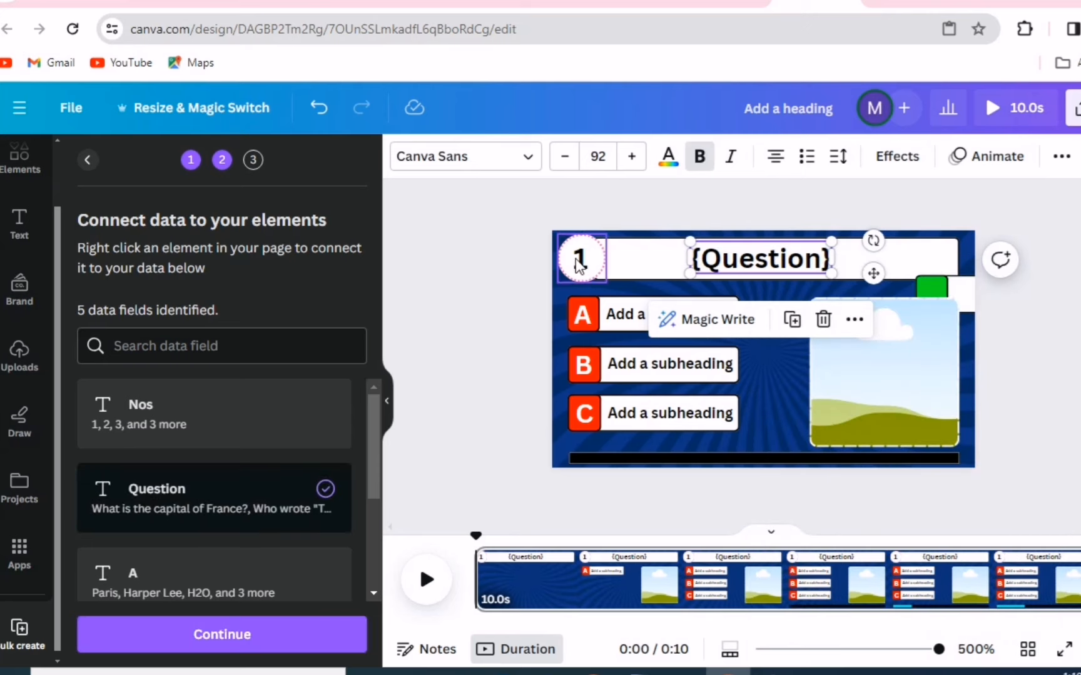
# Connect the number in the round badge to the Nos data field.
pyautogui.click(579, 259)
pyautogui.rightClick(579, 258)
pyautogui.click(664, 400)
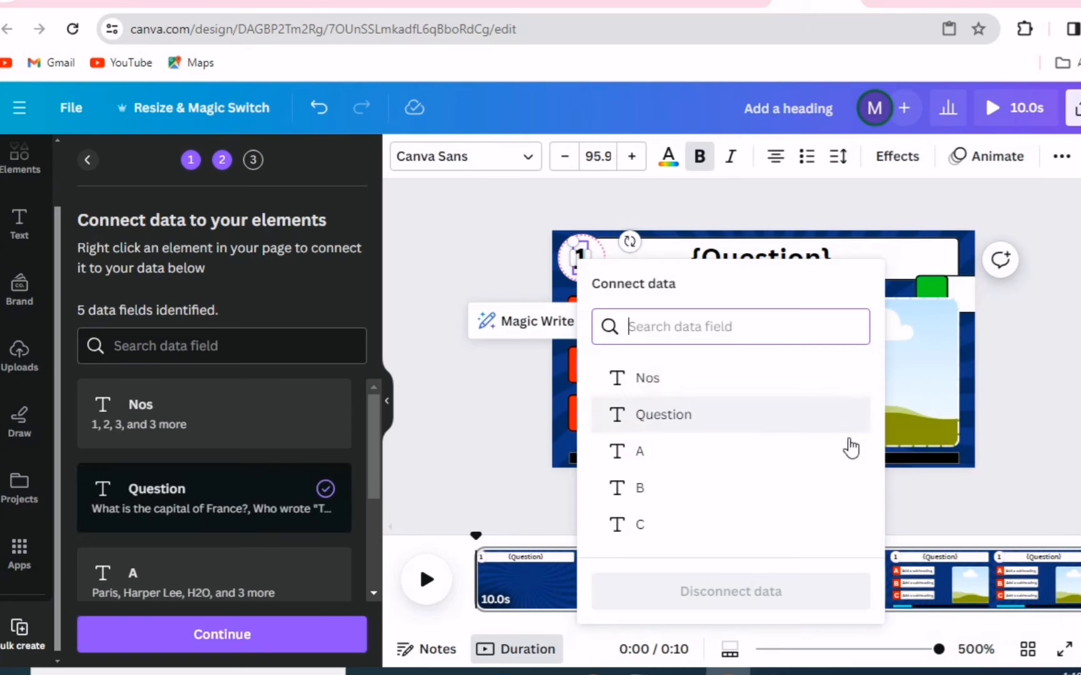
pyautogui.click(661, 379)
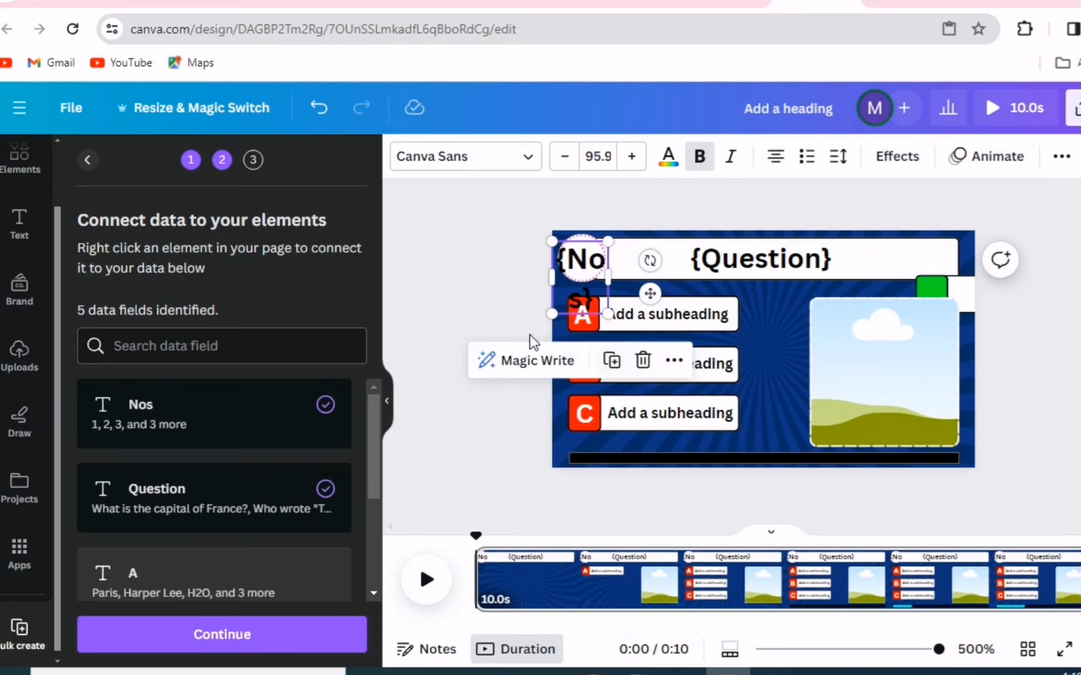
# Connect the subheading beside option A to the A data field.
pyautogui.click(670, 318)
pyautogui.rightClick(672, 319)
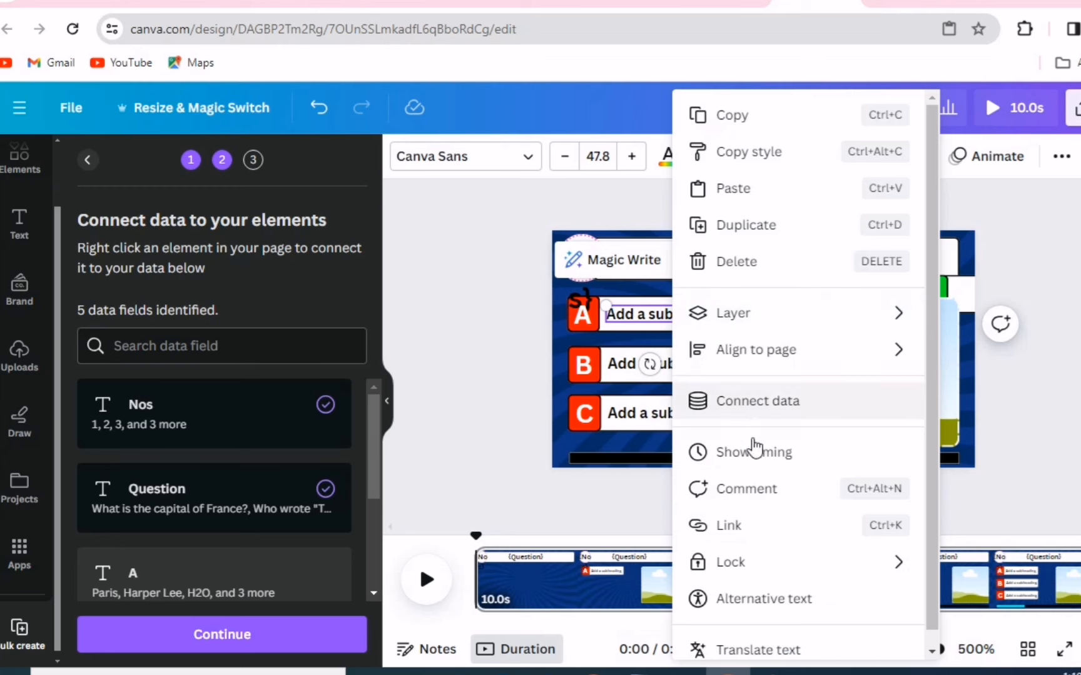
pyautogui.click(753, 407)
pyautogui.click(774, 489)
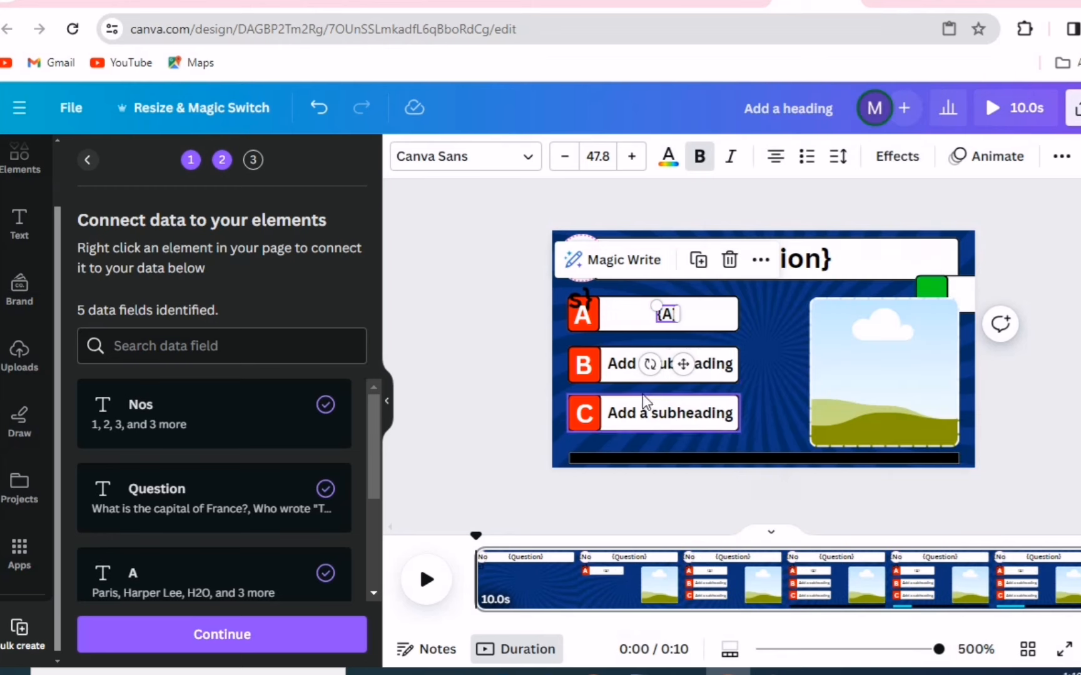
pyautogui.click(716, 374)
pyautogui.rightClick(715, 369)
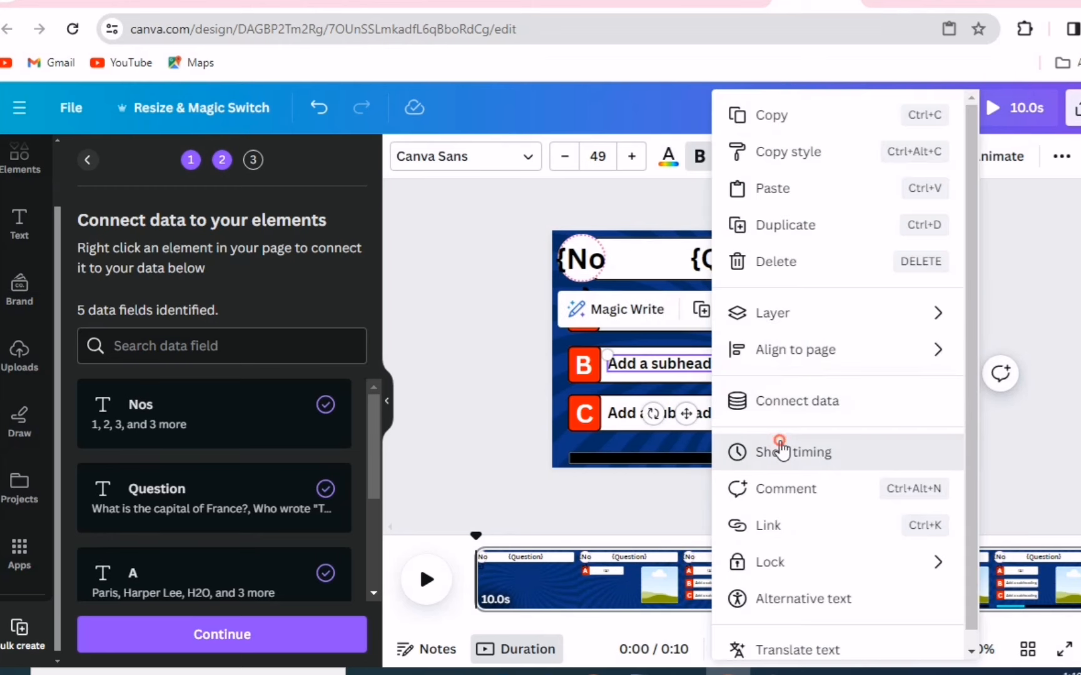
pyautogui.click(779, 449)
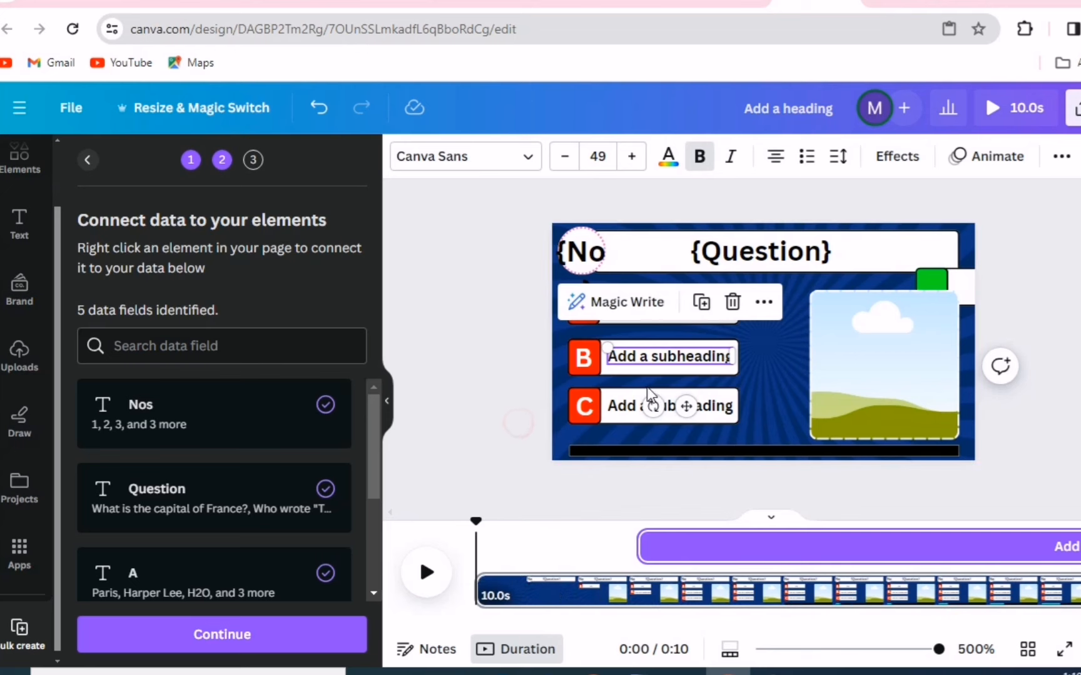
pyautogui.click(516, 423)
# Connect the subheading beside option B to the B data field.
pyautogui.click(691, 367)
pyautogui.rightClick(691, 368)
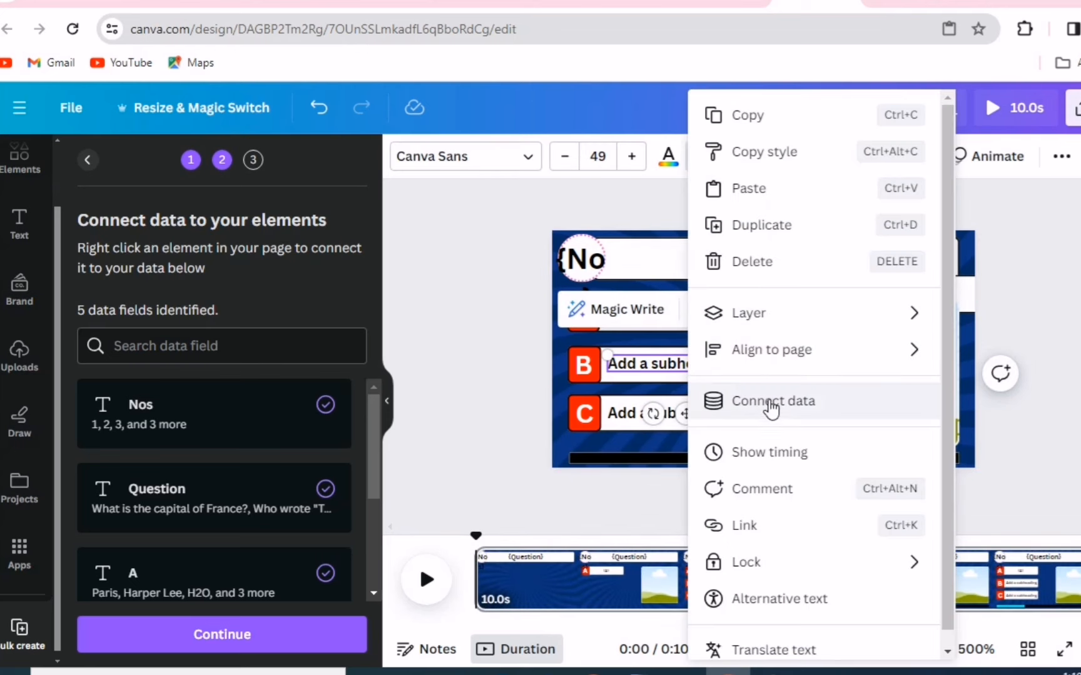
pyautogui.click(774, 412)
pyautogui.click(781, 524)
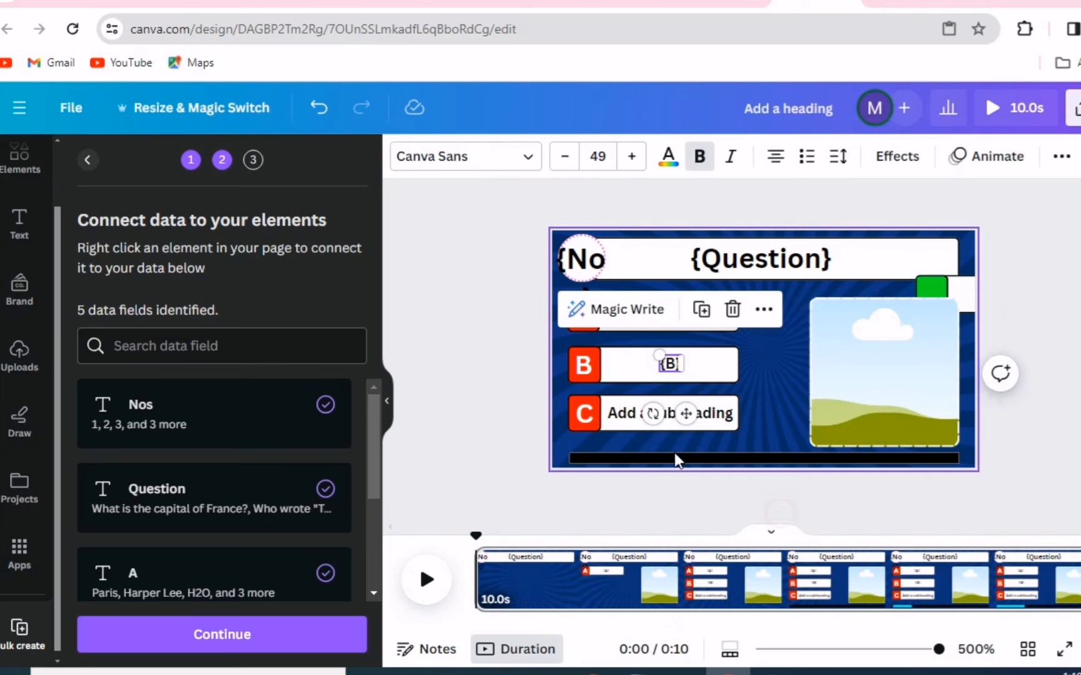
# Connect the subheading beside option C to the C data field.
pyautogui.click(616, 413)
pyautogui.rightClick(616, 413)
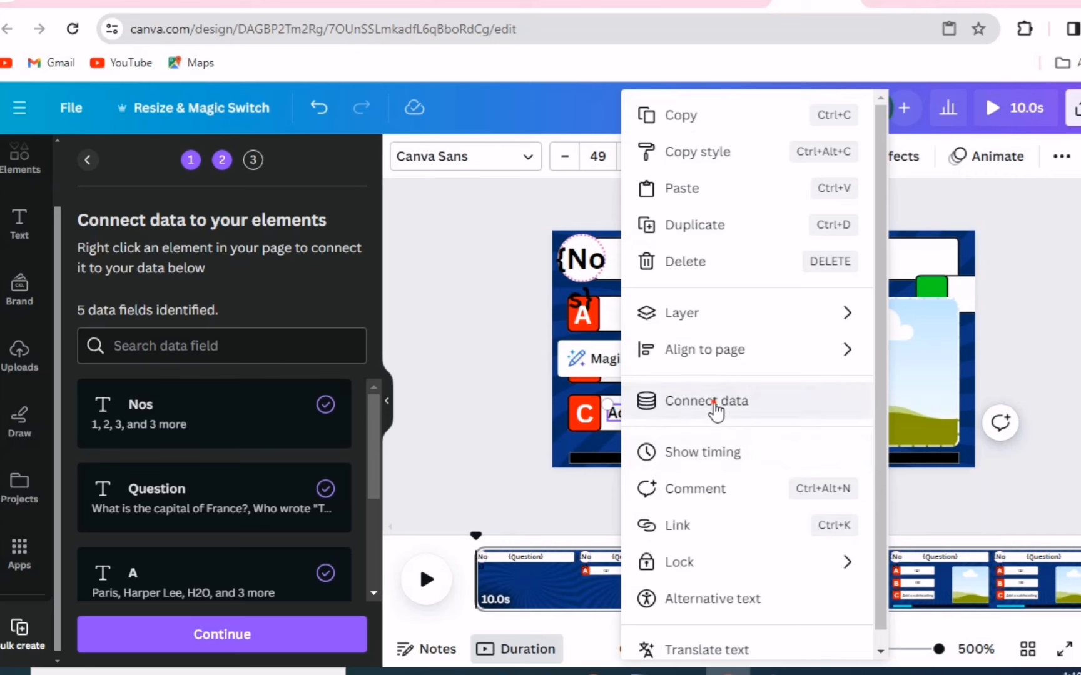
pyautogui.click(717, 413)
pyautogui.click(700, 563)
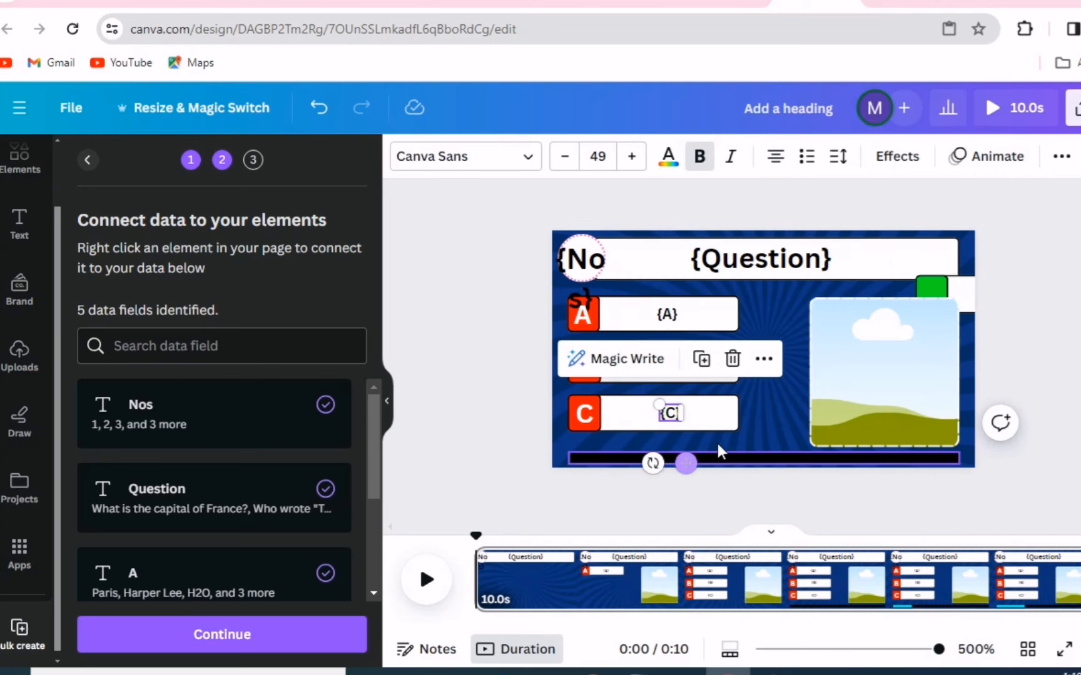
# Continue to applying the data and generate 6 designs from all the selected quiz rows.
pyautogui.click(738, 437)
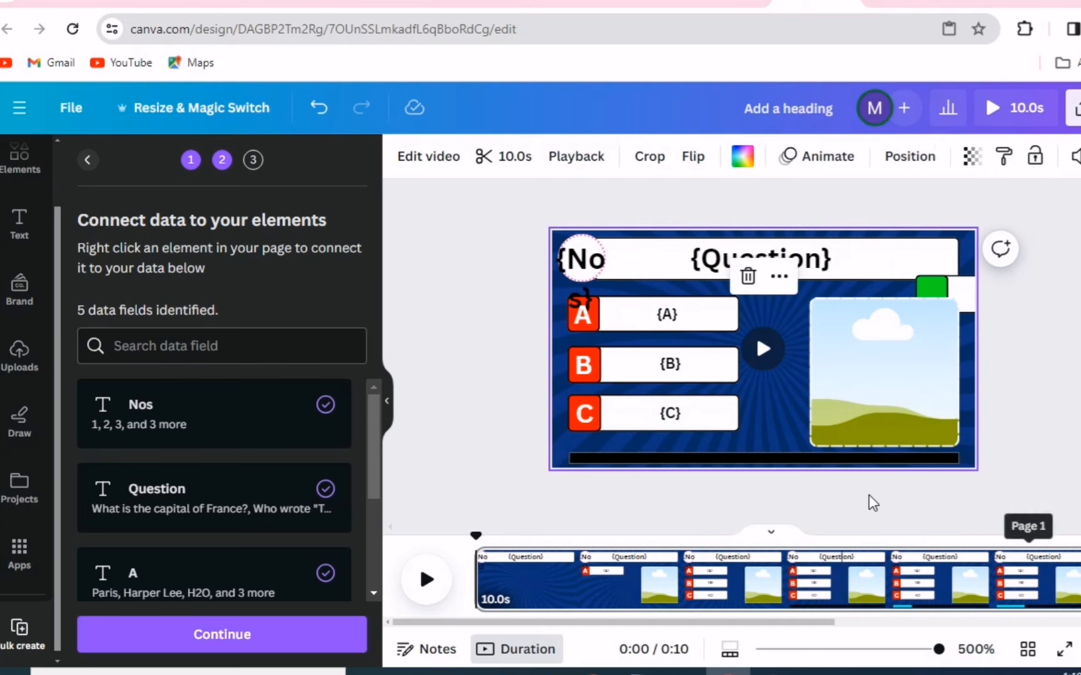
pyautogui.click(250, 635)
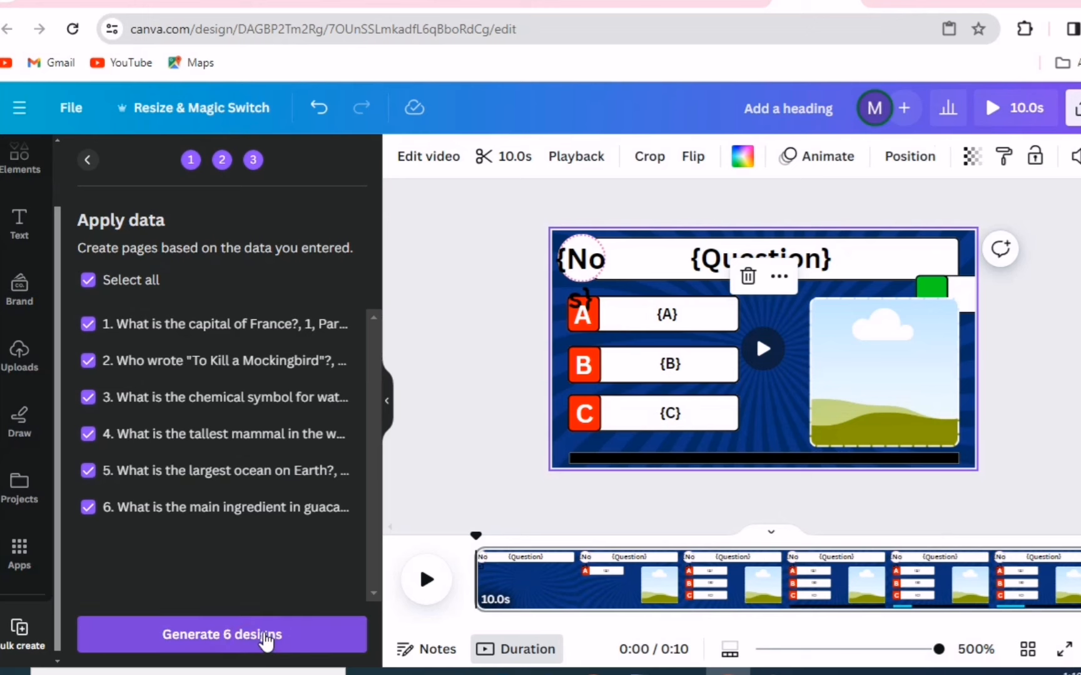
pyautogui.click(265, 636)
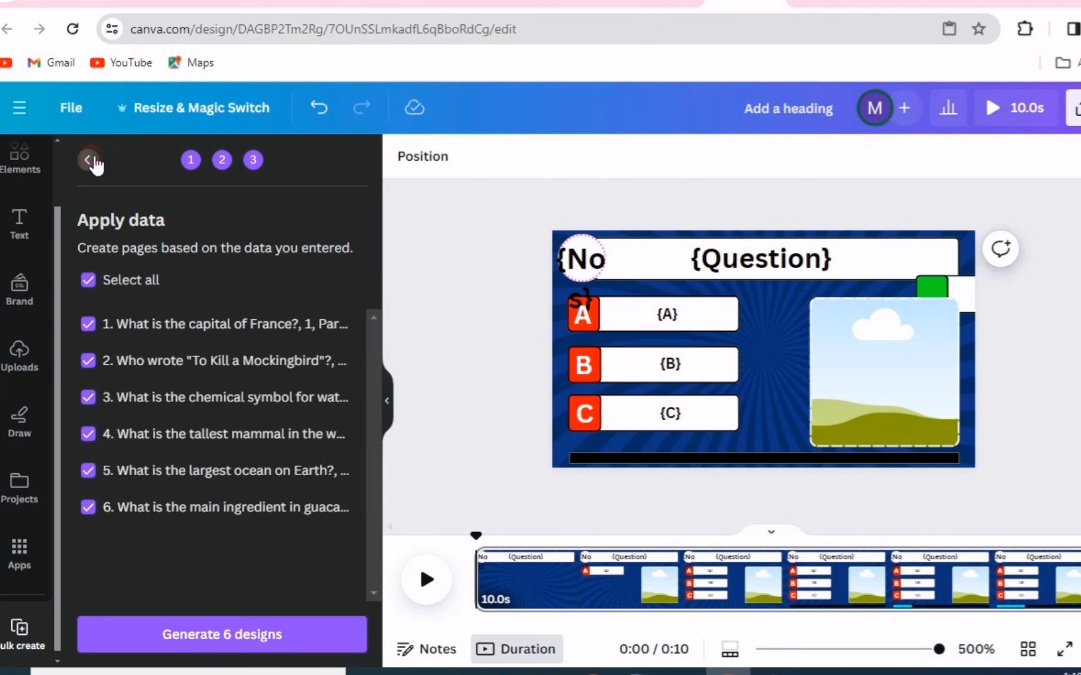
# Go back to the bulk create data entry stage, and copy the Urdu quiz range G21:K27 from the Google Sheets spreadsheet.
pyautogui.click(92, 160)
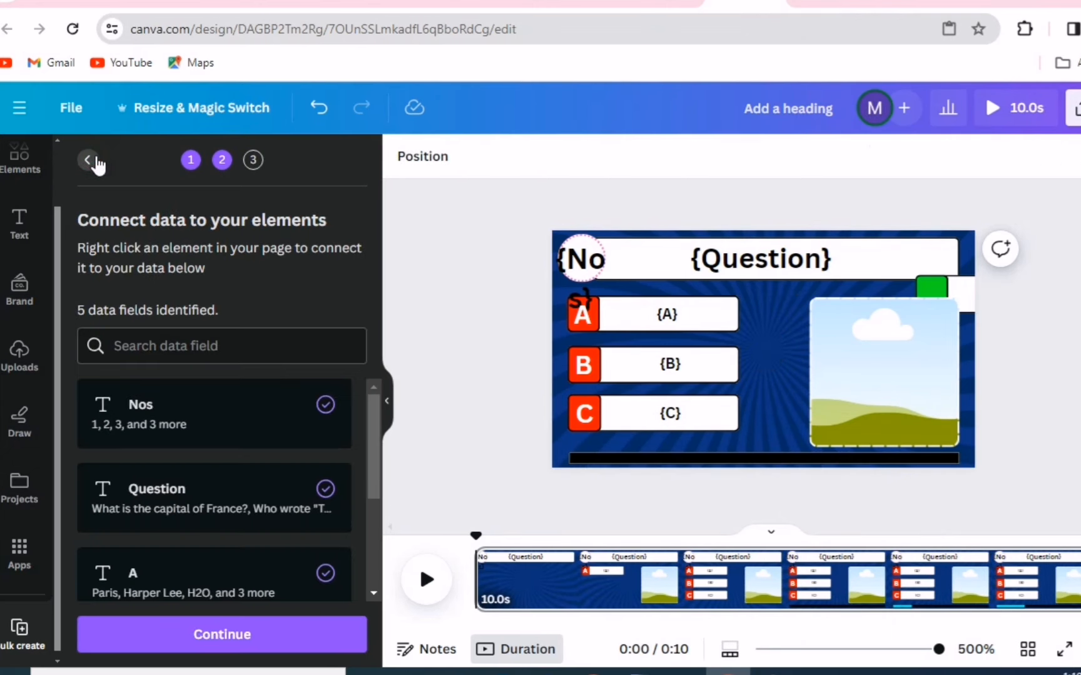
pyautogui.click(96, 163)
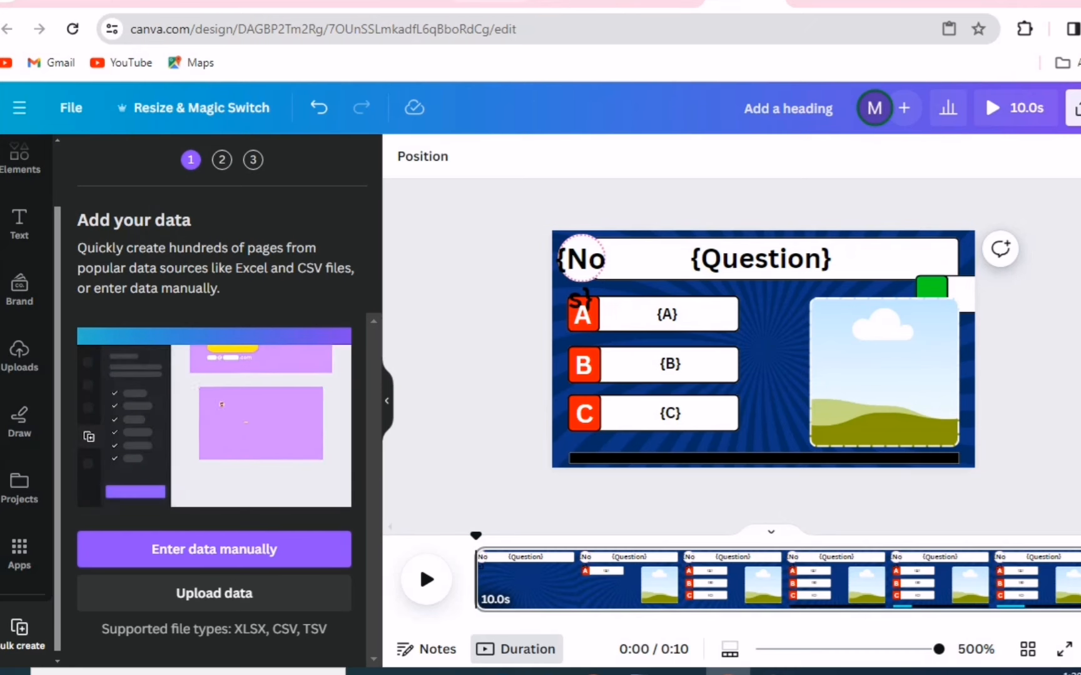
pyautogui.click(489, 5)
pyautogui.scroll(-3, 437, 416)
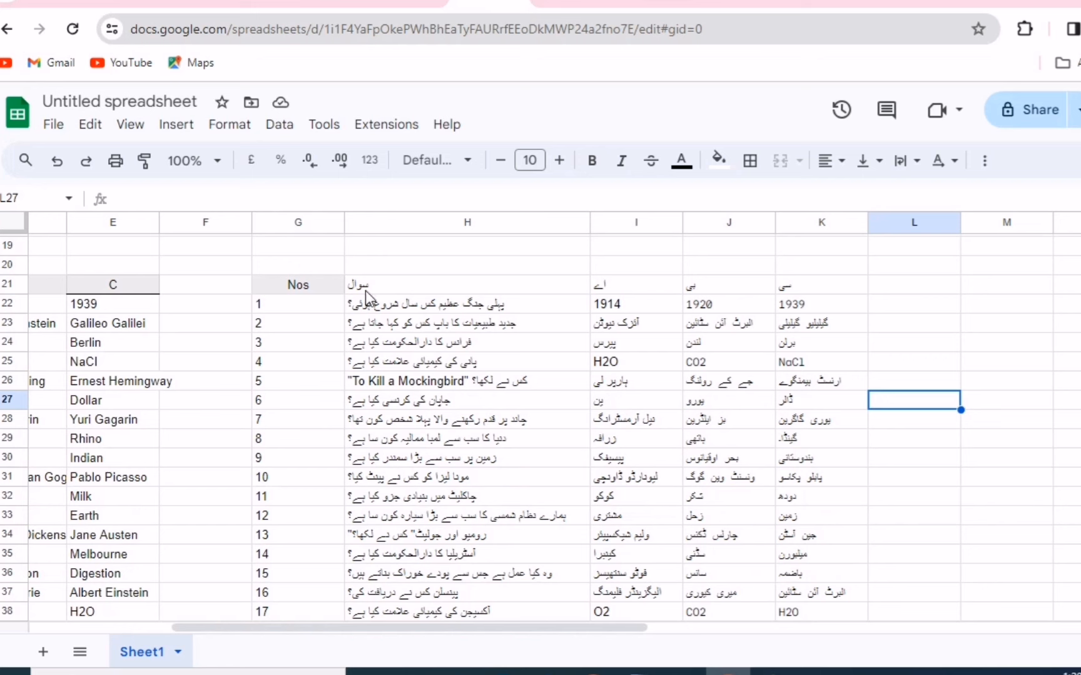
pyautogui.moveTo(276, 289); pyautogui.dragTo(813, 403)
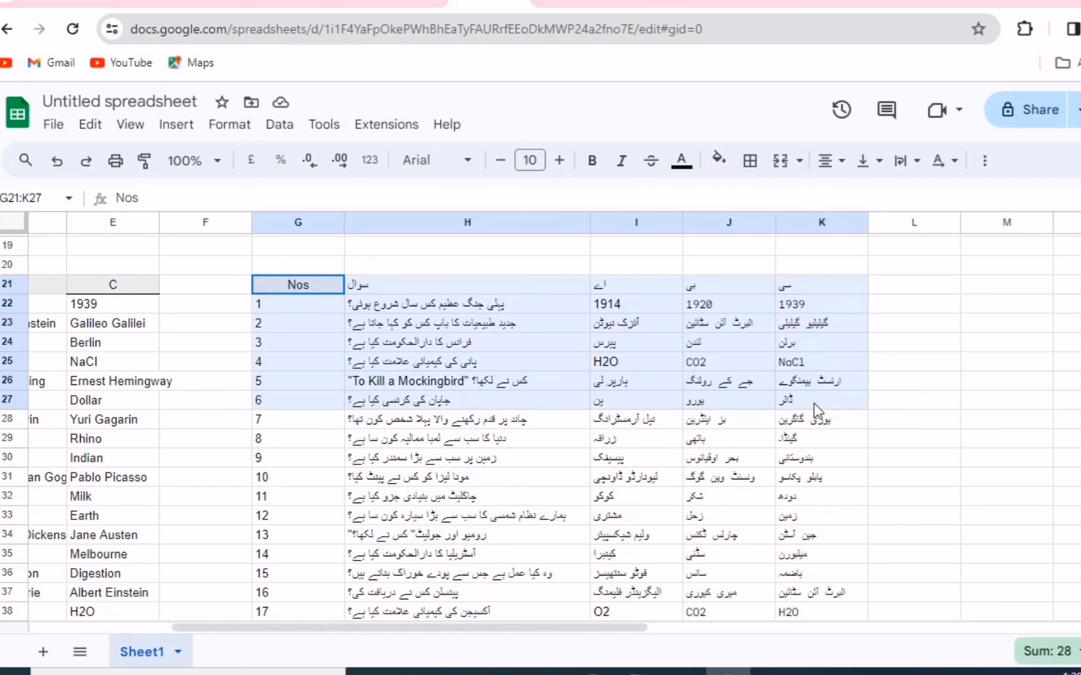
pyautogui.rightClick(814, 401)
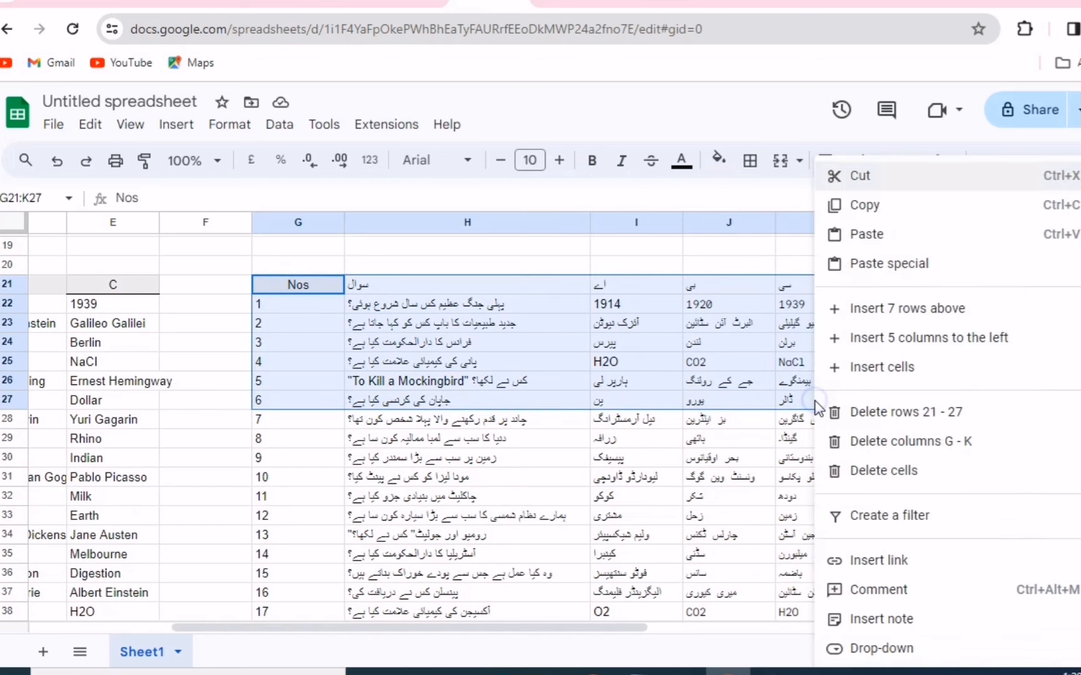
pyautogui.click(879, 206)
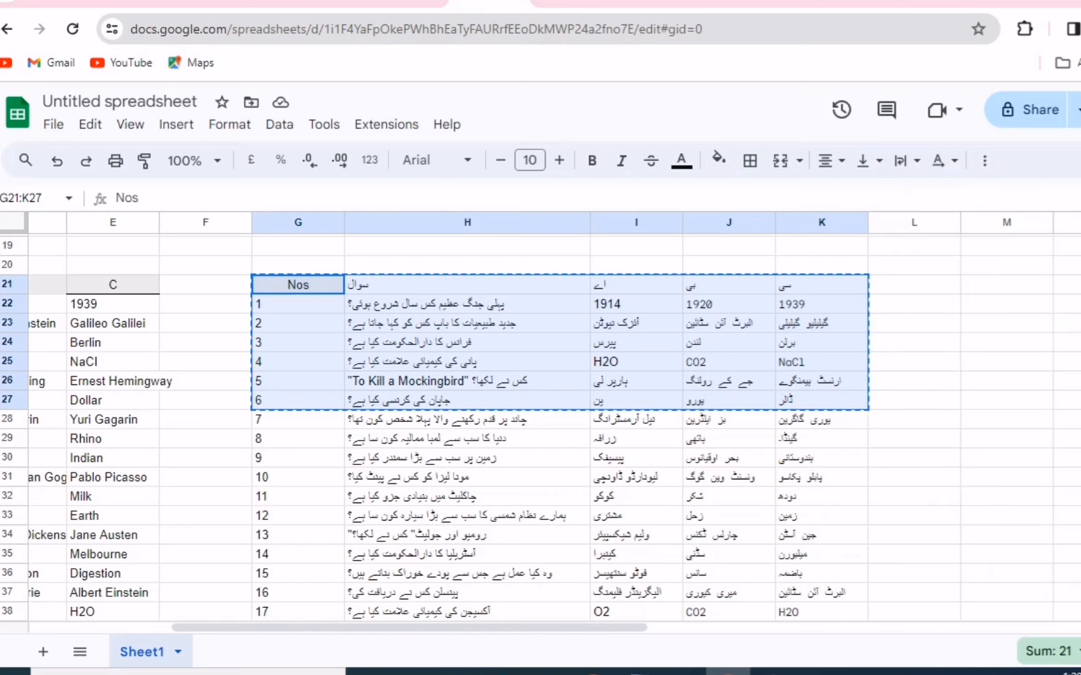
# Back in Canva, replace the manually entered bulk data with the copied Urdu table and confirm it.
pyautogui.click(659, 2)
pyautogui.click(744, 2)
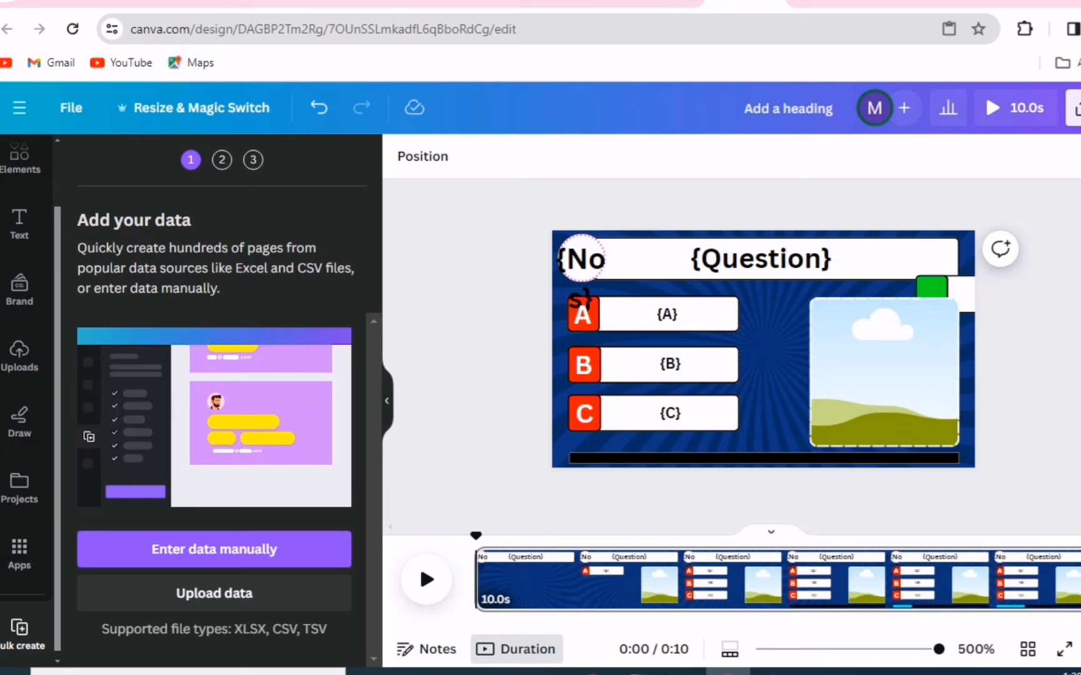
pyautogui.click(232, 550)
pyautogui.scroll(-2, 247, 417)
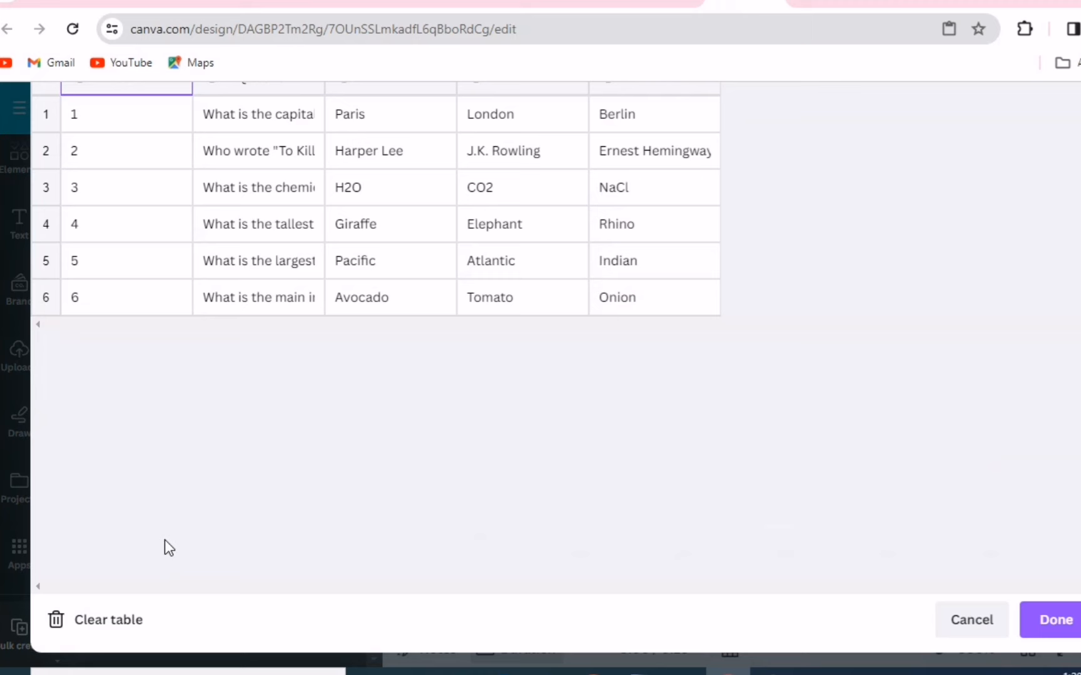
pyautogui.click(124, 638)
pyautogui.scroll(2, 144, 490)
pyautogui.rightClick(104, 191)
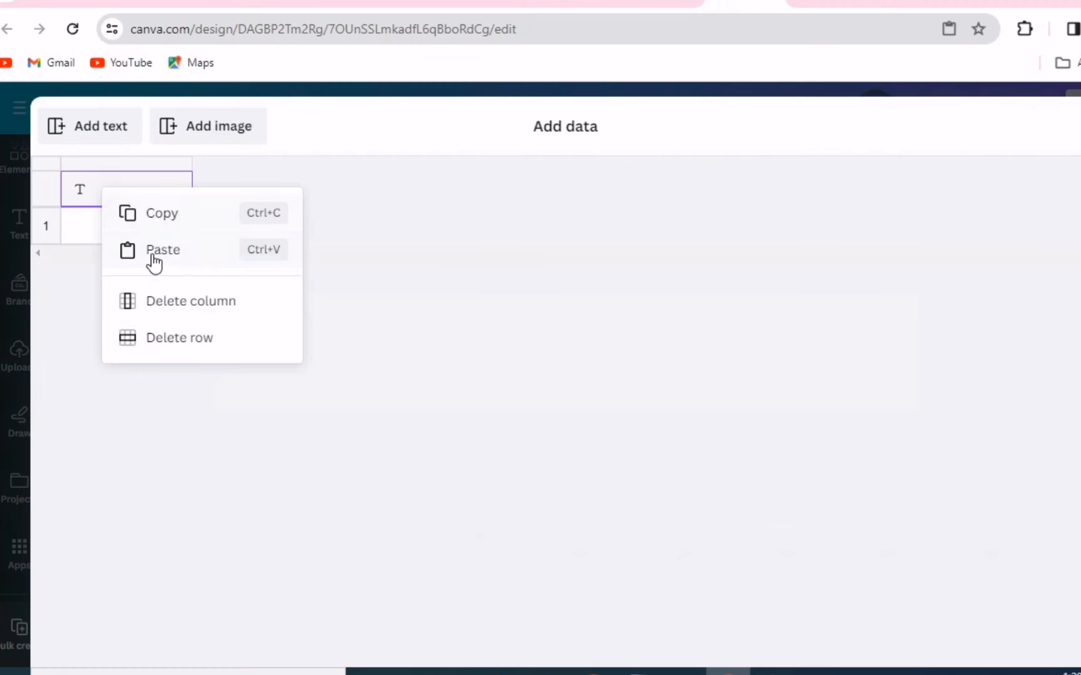
pyautogui.click(155, 251)
pyautogui.scroll(-2, 961, 597)
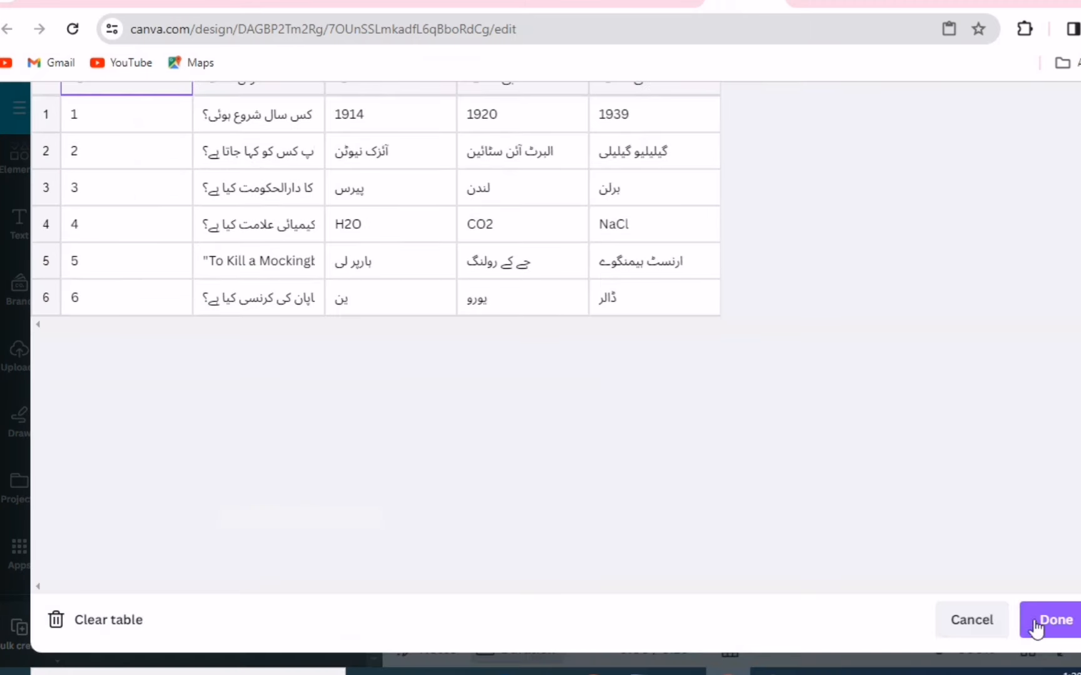
pyautogui.click(1056, 620)
# Disconnect the number in the round badge from its data and reconnect it to the Nos field.
pyautogui.scroll(-2, 245, 481)
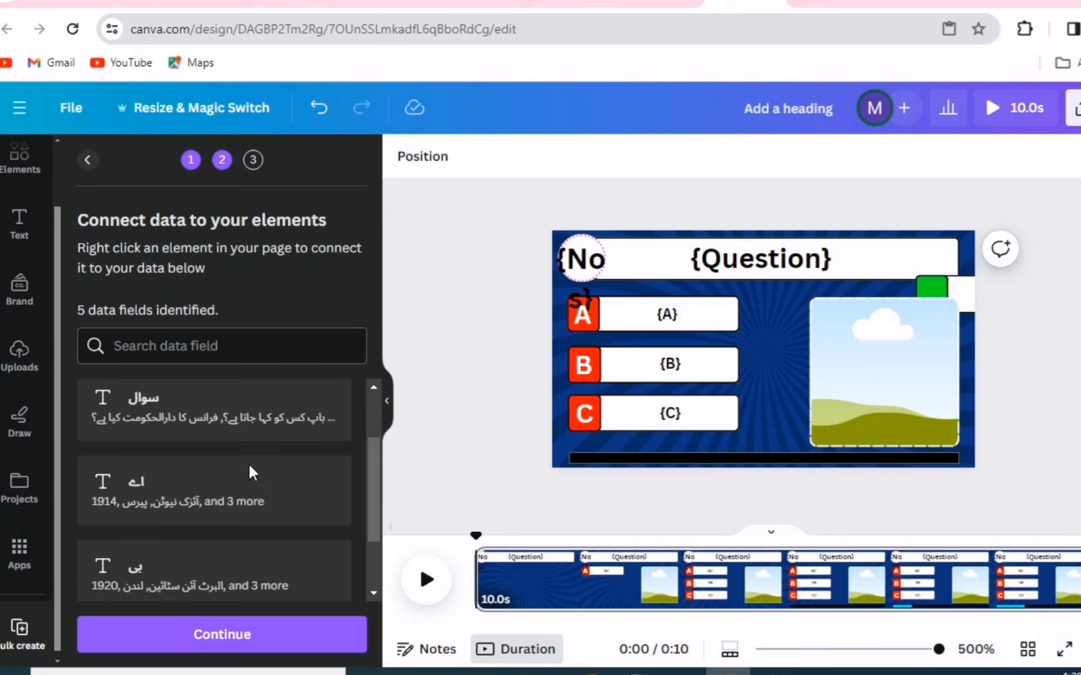
pyautogui.scroll(2, 248, 469)
pyautogui.click(571, 275)
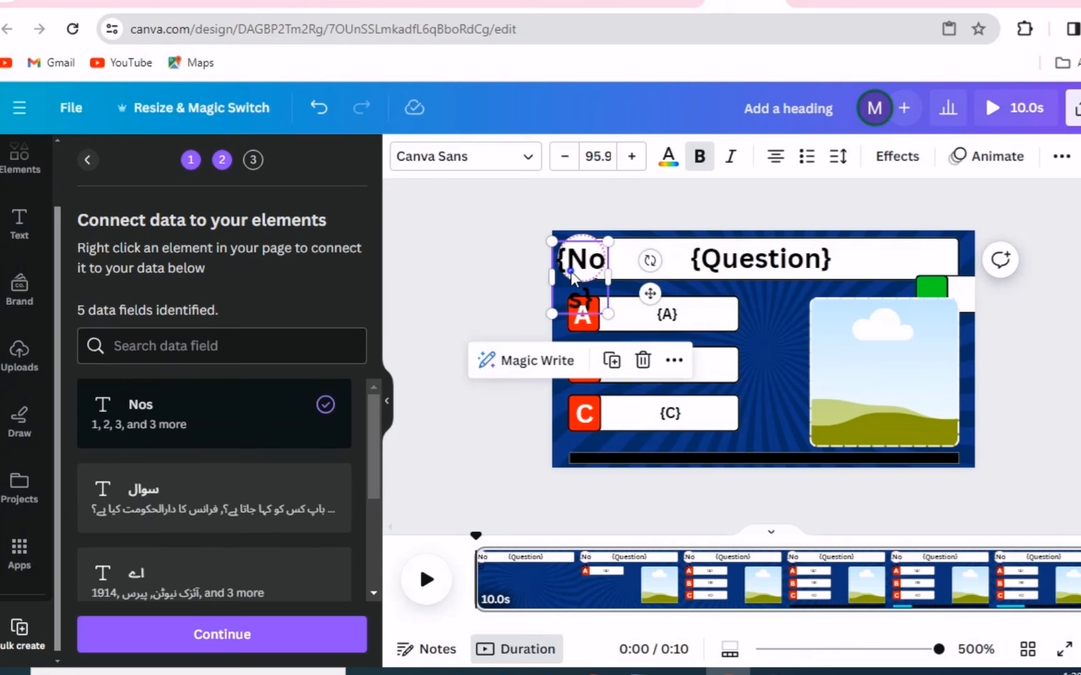
pyautogui.rightClick(571, 275)
pyautogui.click(669, 406)
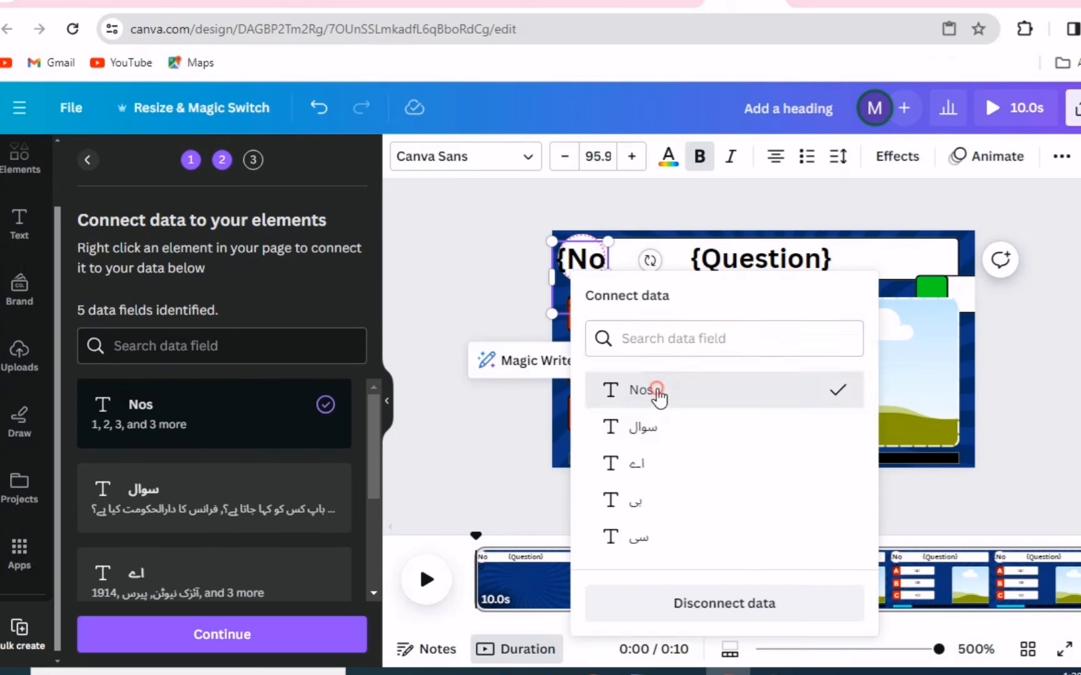
pyautogui.click(691, 397)
pyautogui.rightClick(583, 263)
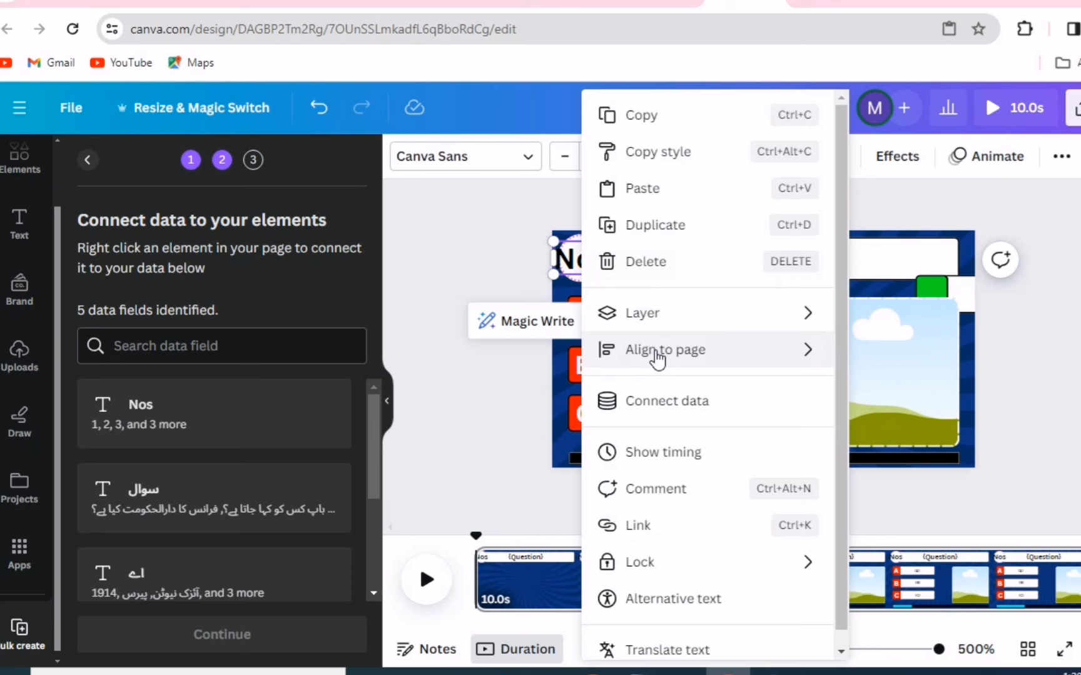
pyautogui.click(668, 391)
pyautogui.click(669, 377)
# Connect the question heading in the white bar to the سوال data field.
pyautogui.rightClick(724, 252)
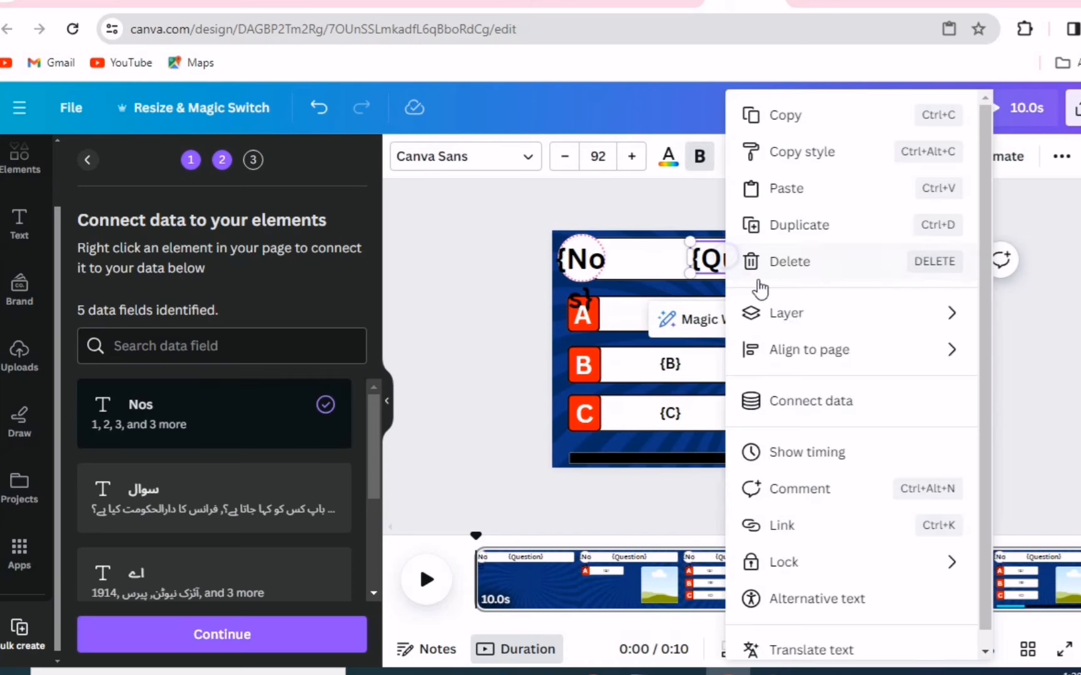
pyautogui.click(802, 404)
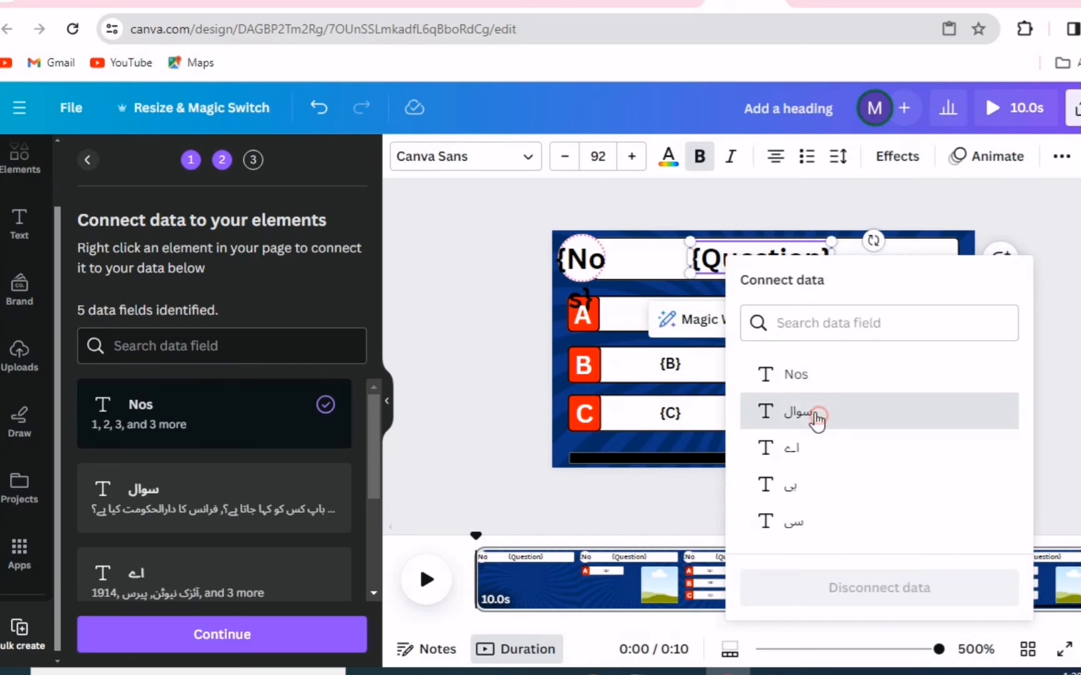
pyautogui.click(816, 420)
# Connect the text beside option A to the اے data field.
pyautogui.click(634, 316)
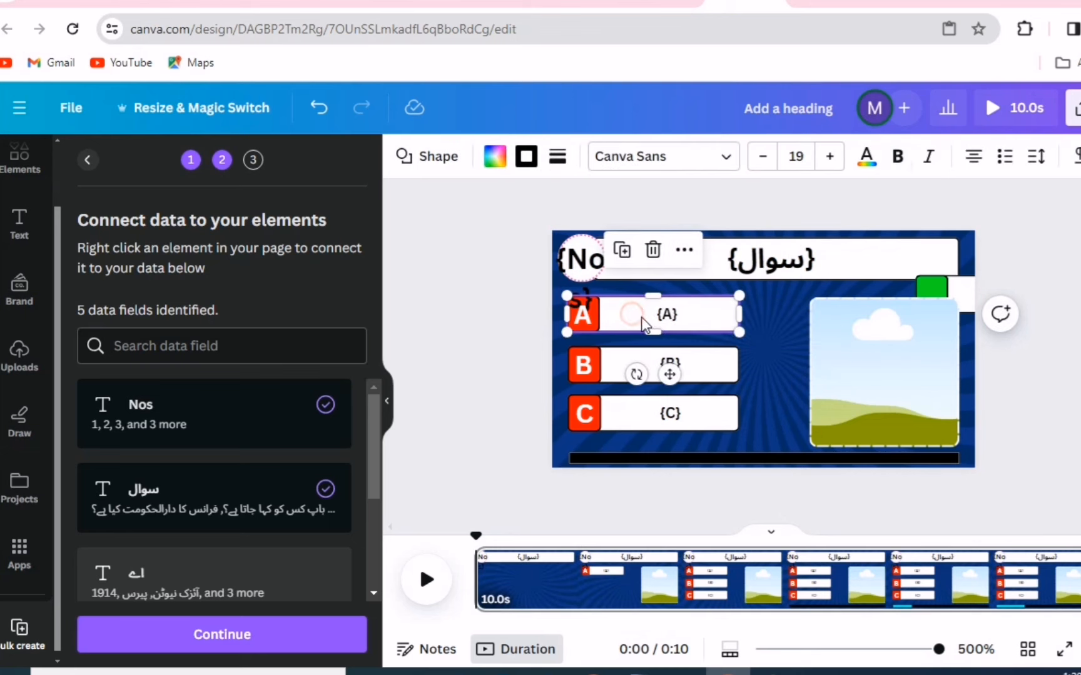
pyautogui.click(666, 316)
pyautogui.rightClick(667, 320)
pyautogui.click(762, 408)
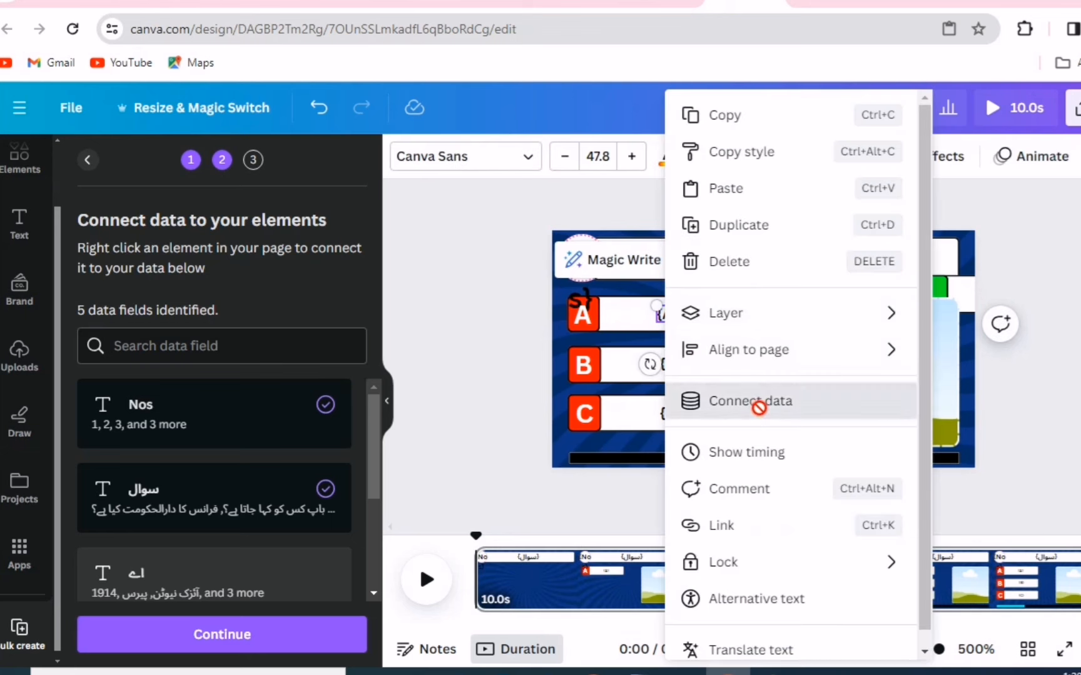
pyautogui.click(750, 489)
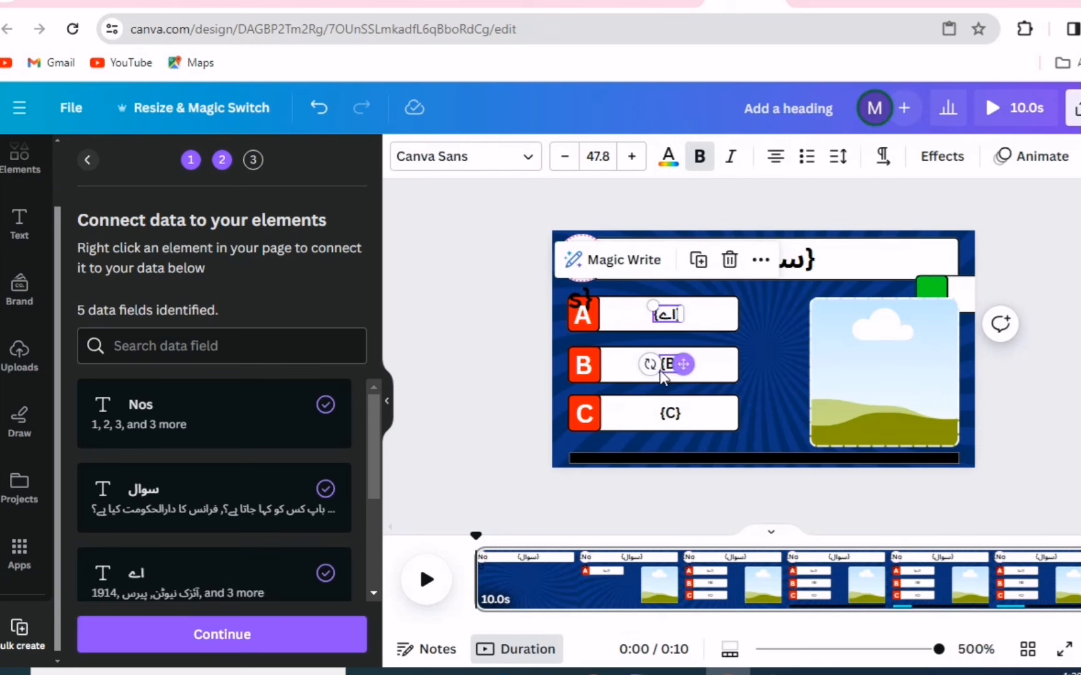
# Connect the text beside option B to the بی data field.
pyautogui.click(663, 373)
pyautogui.rightClick(661, 368)
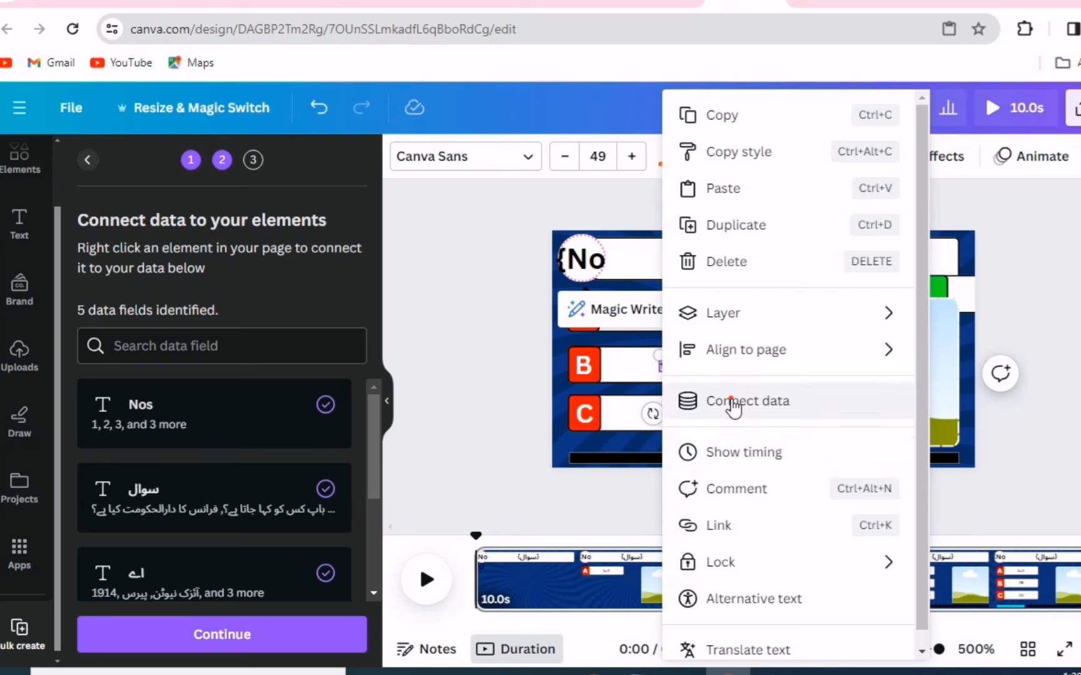
pyautogui.click(731, 406)
pyautogui.click(757, 532)
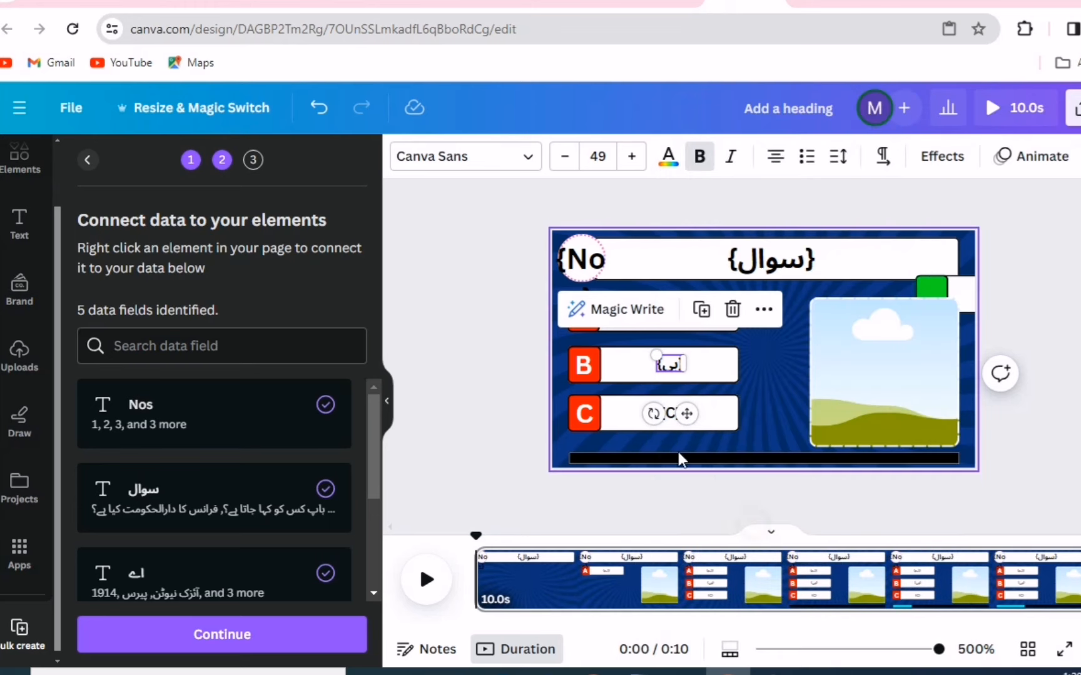
# Connect the text beside option C to the سی data field.
pyautogui.click(672, 414)
pyautogui.rightClick(672, 414)
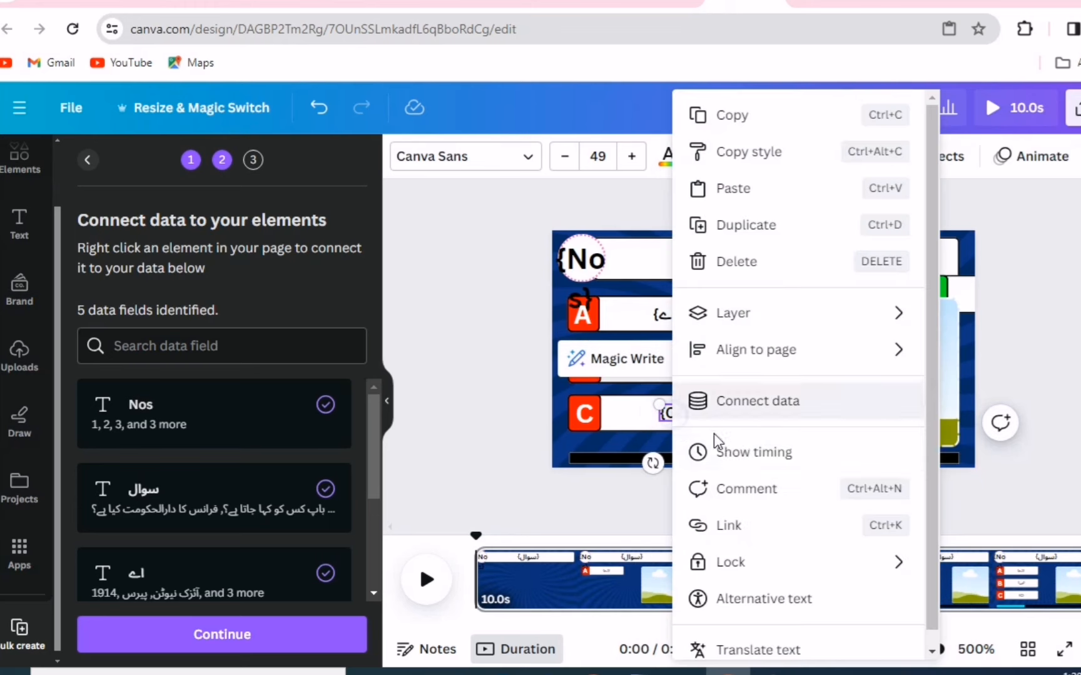
pyautogui.click(743, 406)
pyautogui.click(766, 561)
# Change the font of the question heading and the three option texts to Jameel Noori Nastaleeq Regular.
pyautogui.click(774, 270)
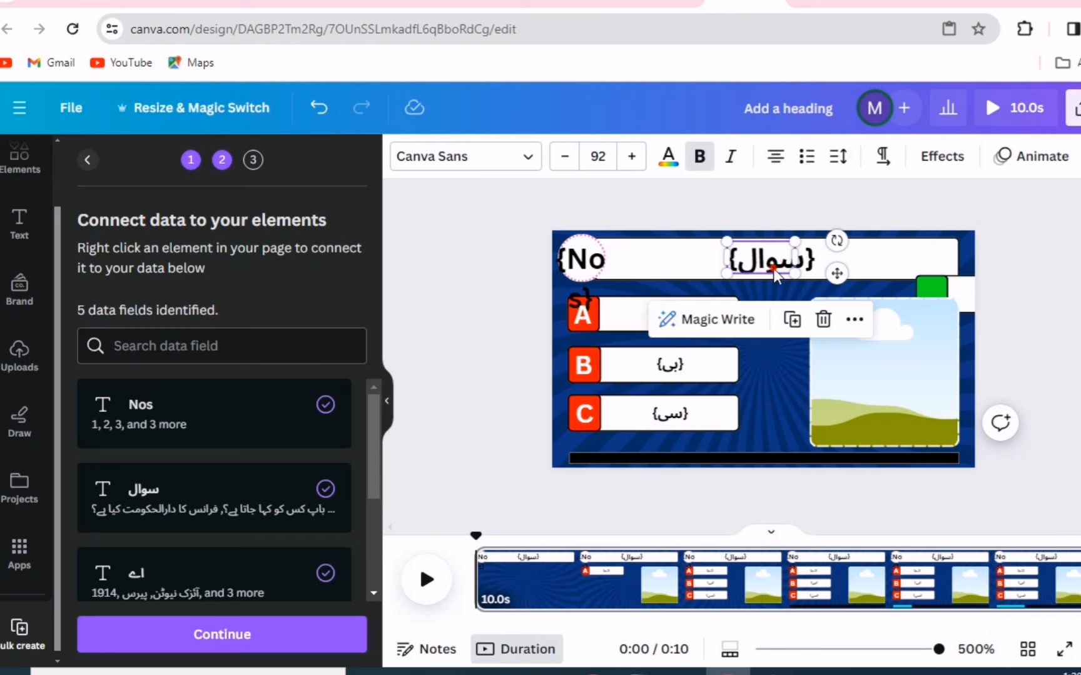
pyautogui.click(515, 160)
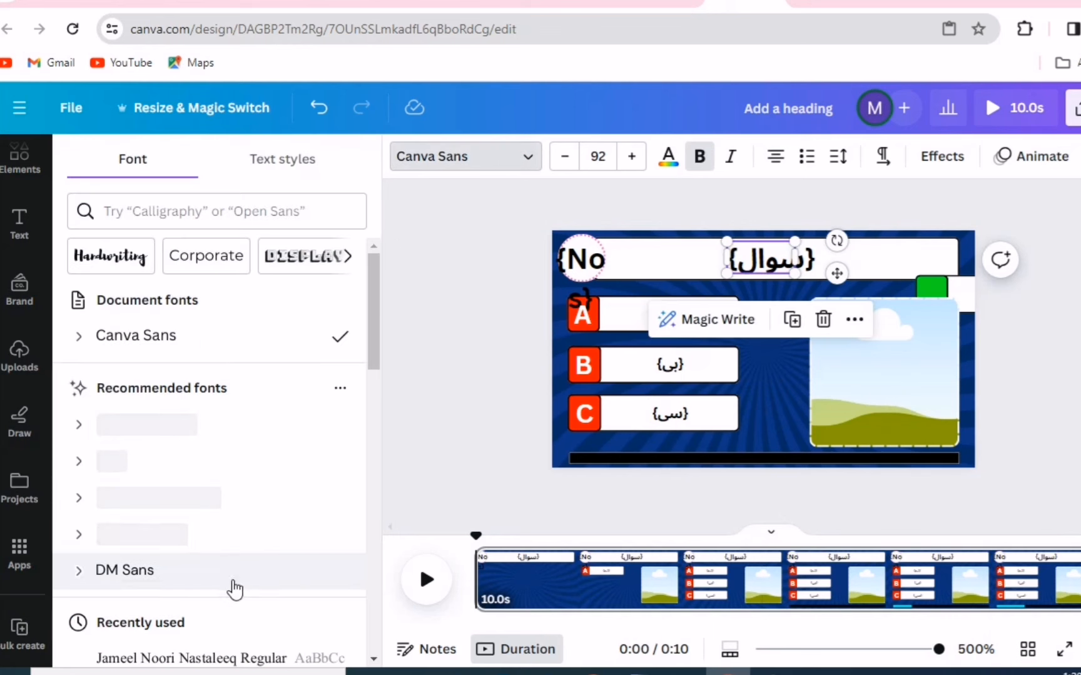
pyautogui.scroll(-3, 231, 563)
pyautogui.click(240, 481)
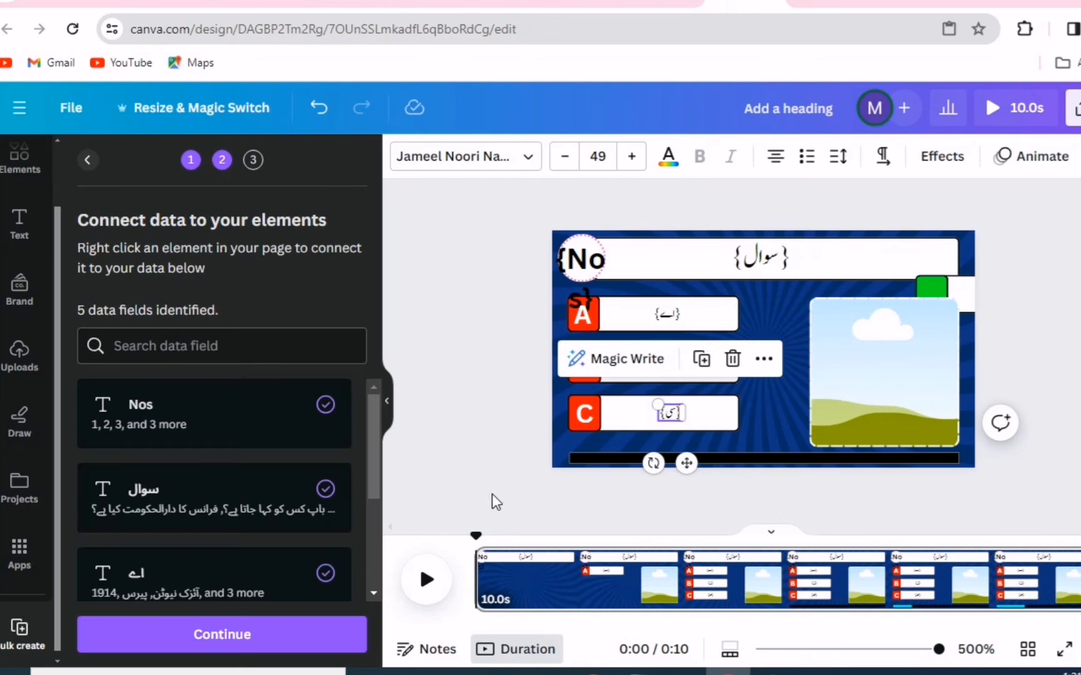
# Generate 6 designs from all the selected Urdu quiz rows.
pyautogui.click(477, 482)
pyautogui.click(281, 632)
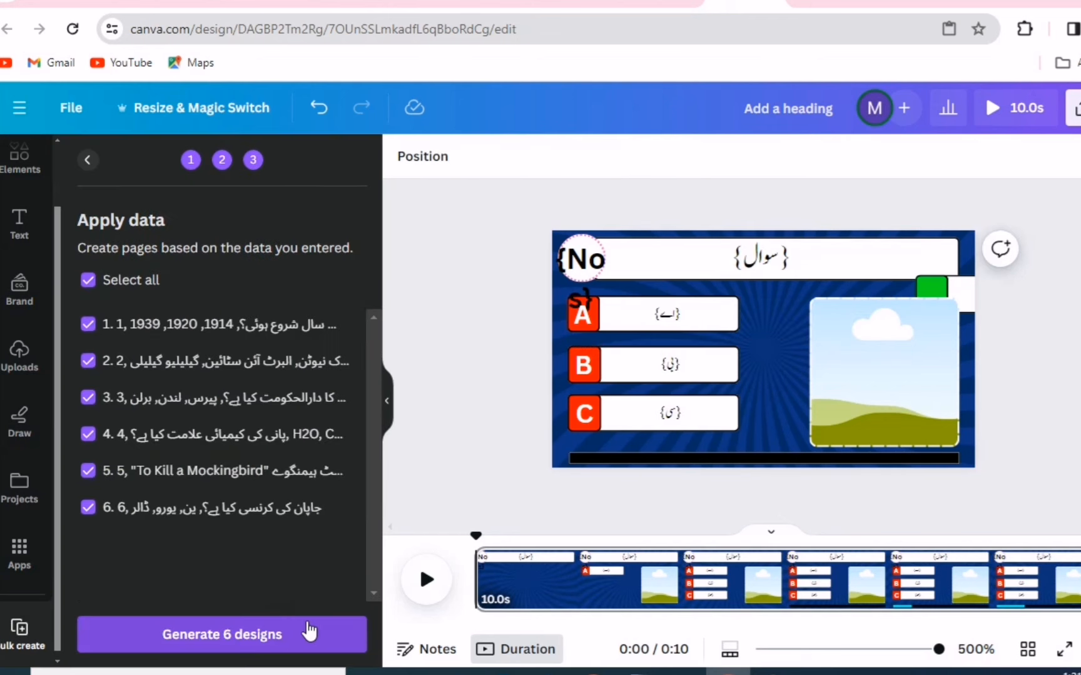
pyautogui.click(312, 632)
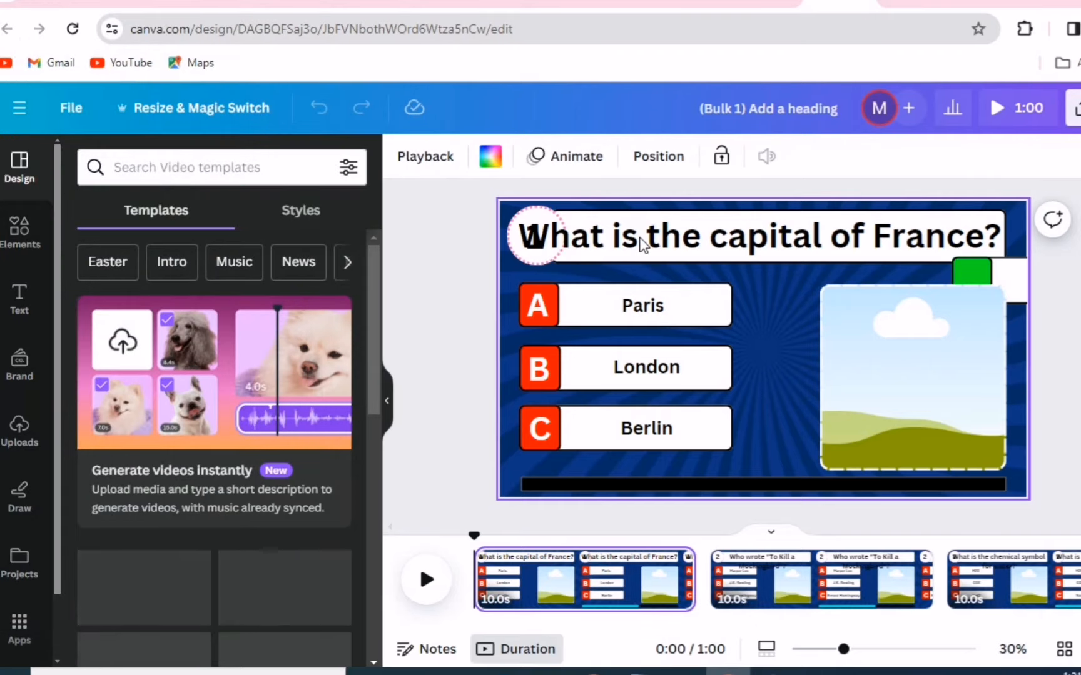
# In the generated English design, shrink the France question heading to about size 79 and place it beside the number badge within the white bar.
pyautogui.click(750, 236)
pyautogui.moveTo(1000, 255); pyautogui.dragTo(948, 248)
pyautogui.moveTo(837, 238); pyautogui.dragTo(882, 235)
pyautogui.moveTo(995, 249); pyautogui.dragTo(932, 238)
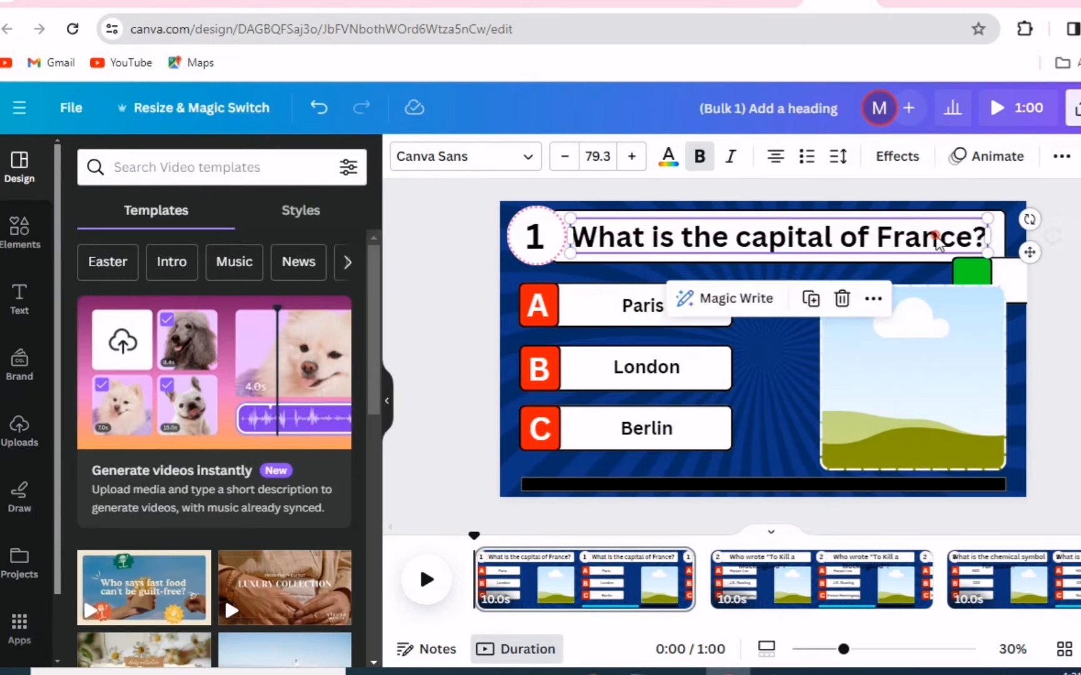
# Enlarge the Paris, London and Berlin option texts on the first page within their white bars, with London at size 75 and Berlin about 82.
pyautogui.click(932, 238)
pyautogui.click(1032, 387)
pyautogui.click(654, 307)
pyautogui.moveTo(622, 293); pyautogui.dragTo(581, 344)
pyautogui.click(670, 374)
pyautogui.moveTo(633, 369); pyautogui.dragTo(639, 376)
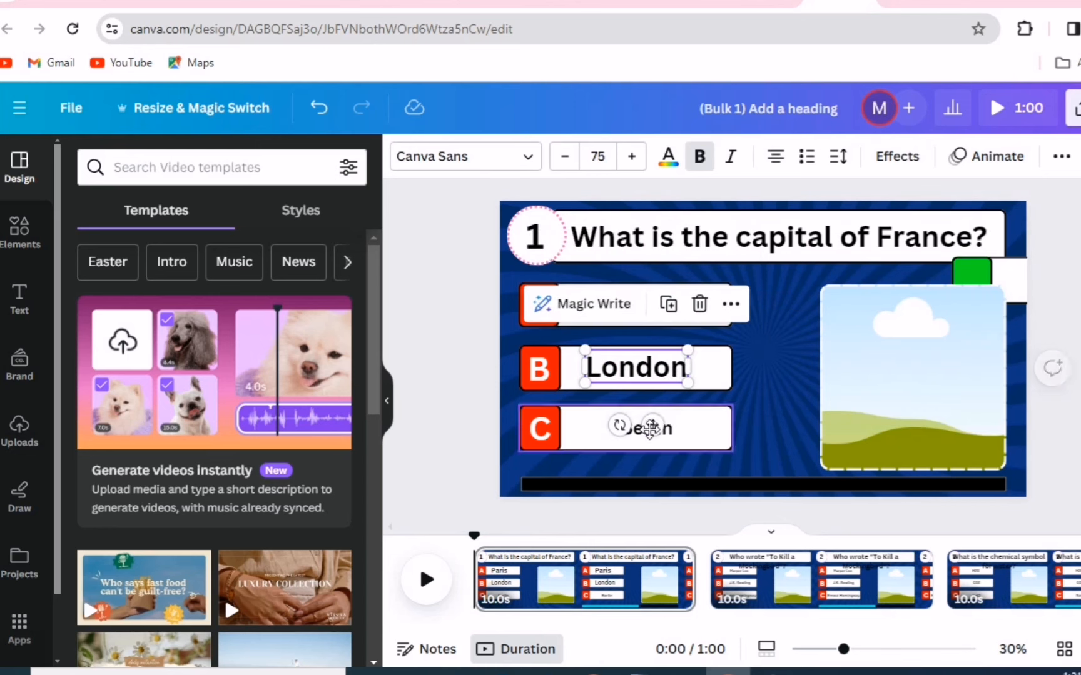
pyautogui.click(644, 430)
pyautogui.moveTo(620, 417); pyautogui.dragTo(641, 432)
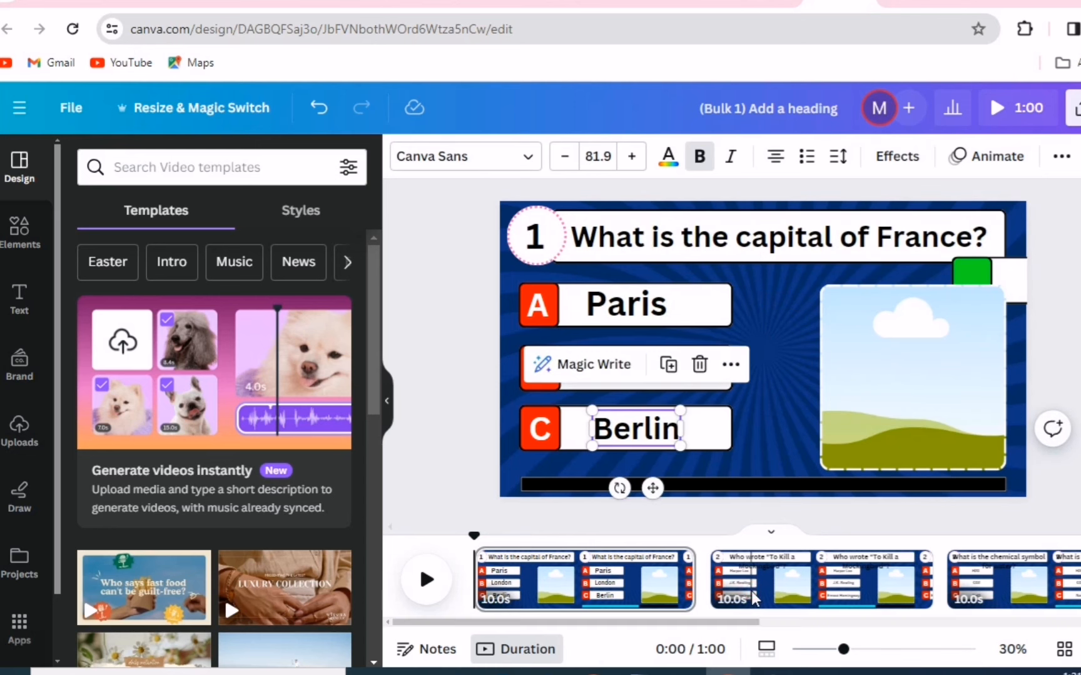
# Fit the question headings on the second and third pages on one line within the white bar, with the Mockingbird heading at about size 61.
pyautogui.click(750, 586)
pyautogui.click(824, 296)
pyautogui.moveTo(1018, 303); pyautogui.dragTo(983, 244)
pyautogui.moveTo(891, 232); pyautogui.dragTo(923, 241)
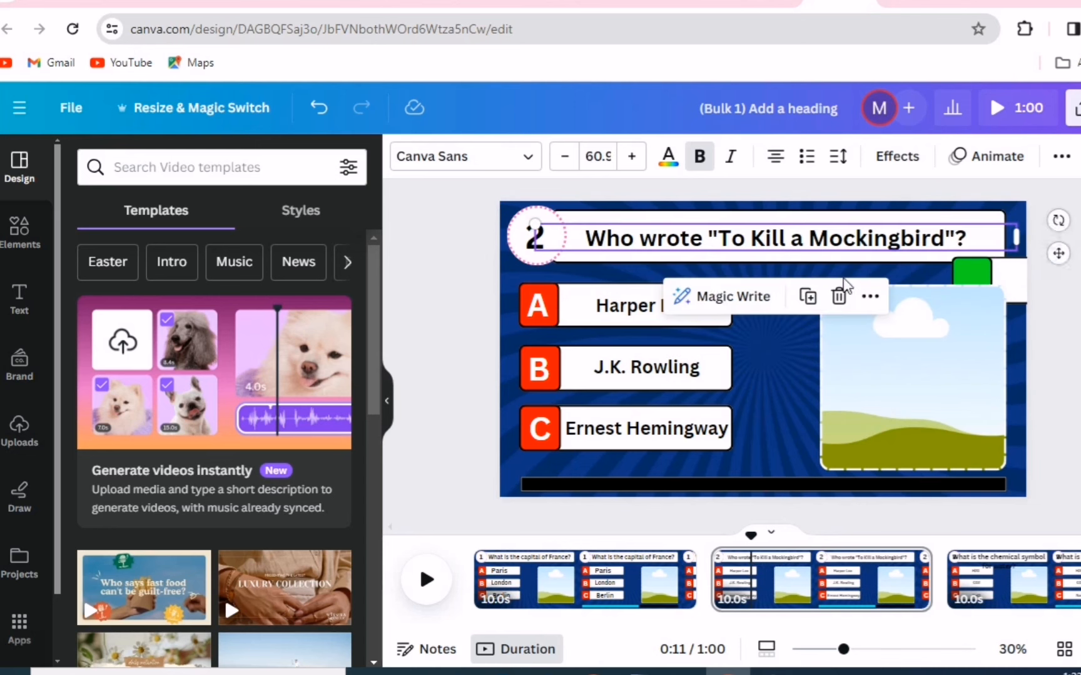
pyautogui.click(647, 436)
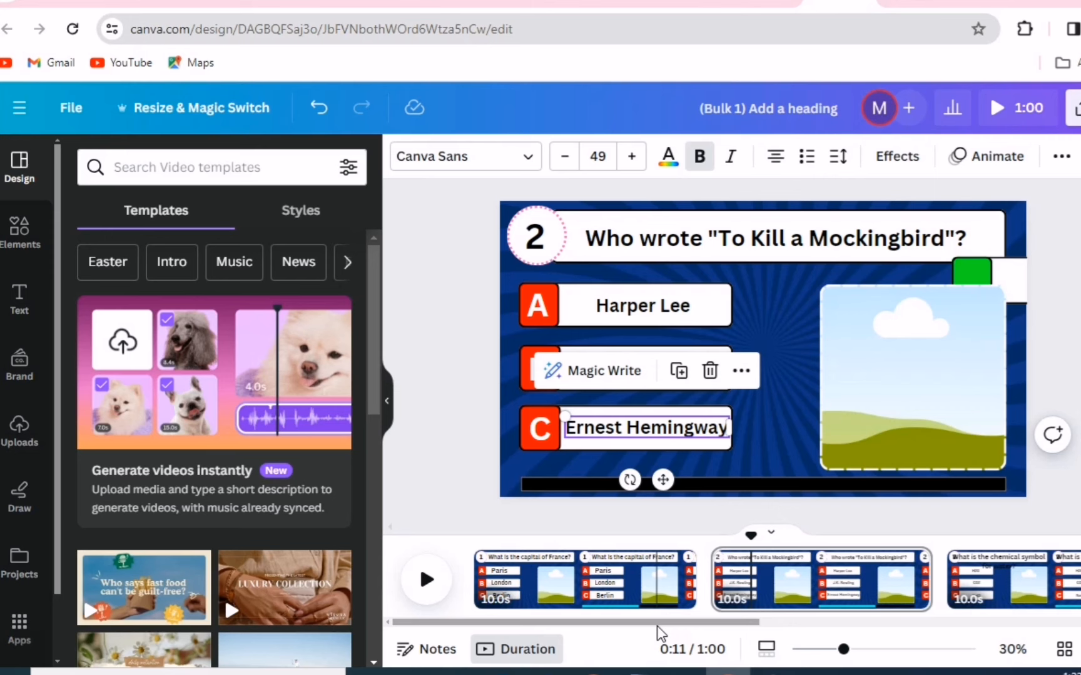
pyautogui.click(1009, 591)
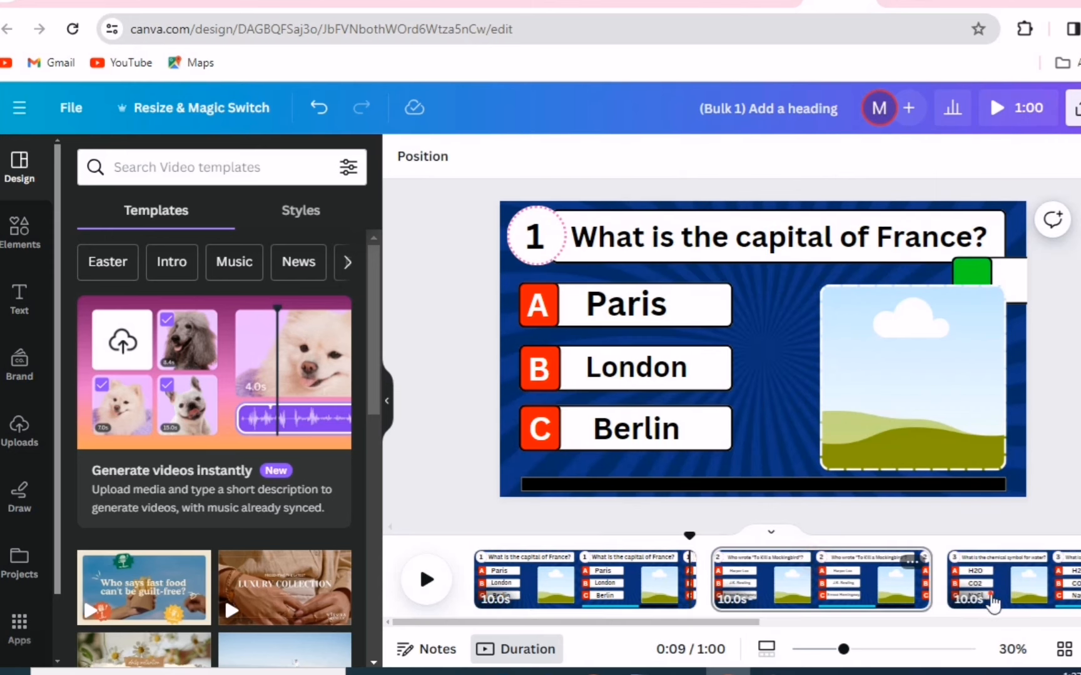
pyautogui.click(993, 599)
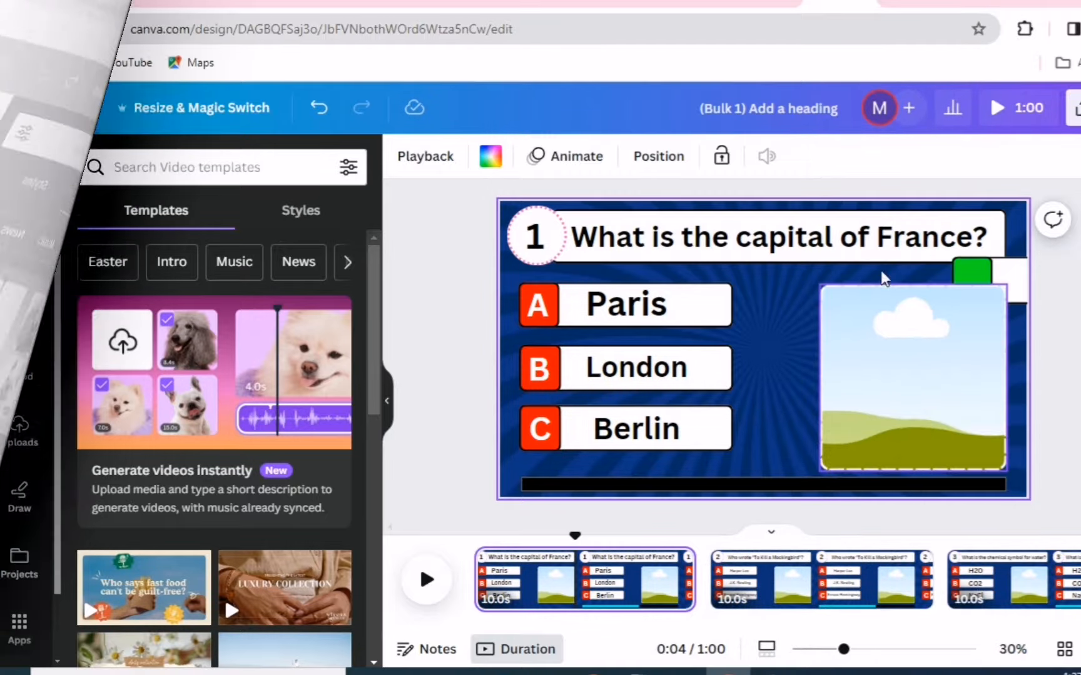
# Copy the words "capital of France" from the question heading on the first page.
pyautogui.doubleClick(904, 238)
pyautogui.click(905, 237)
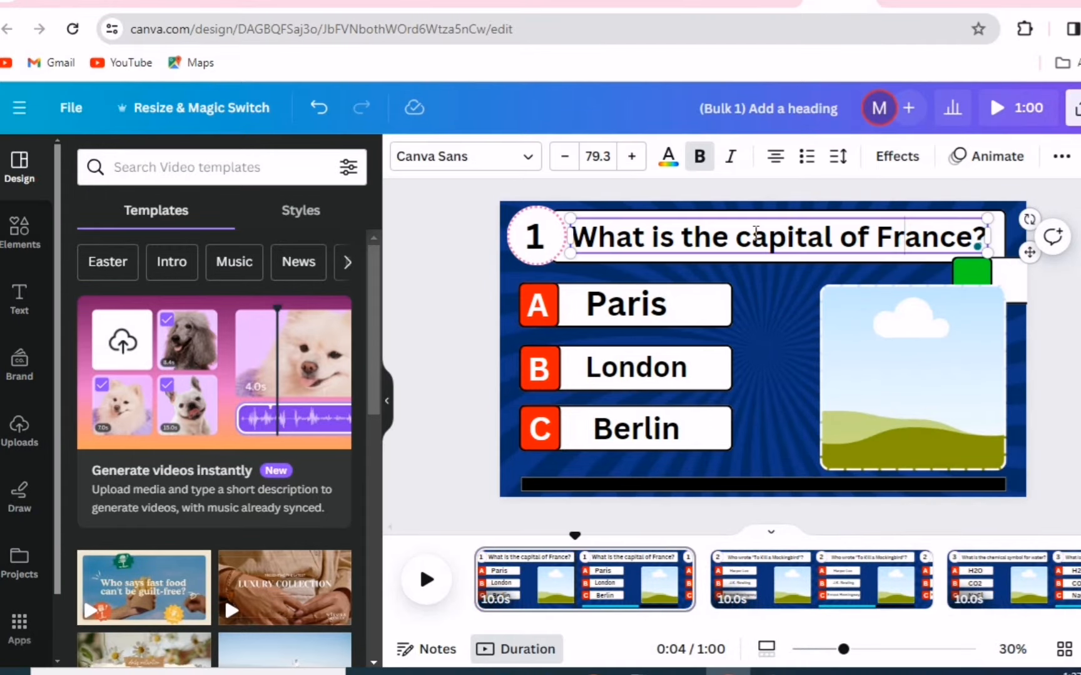
pyautogui.moveTo(1000, 239); pyautogui.dragTo(983, 233)
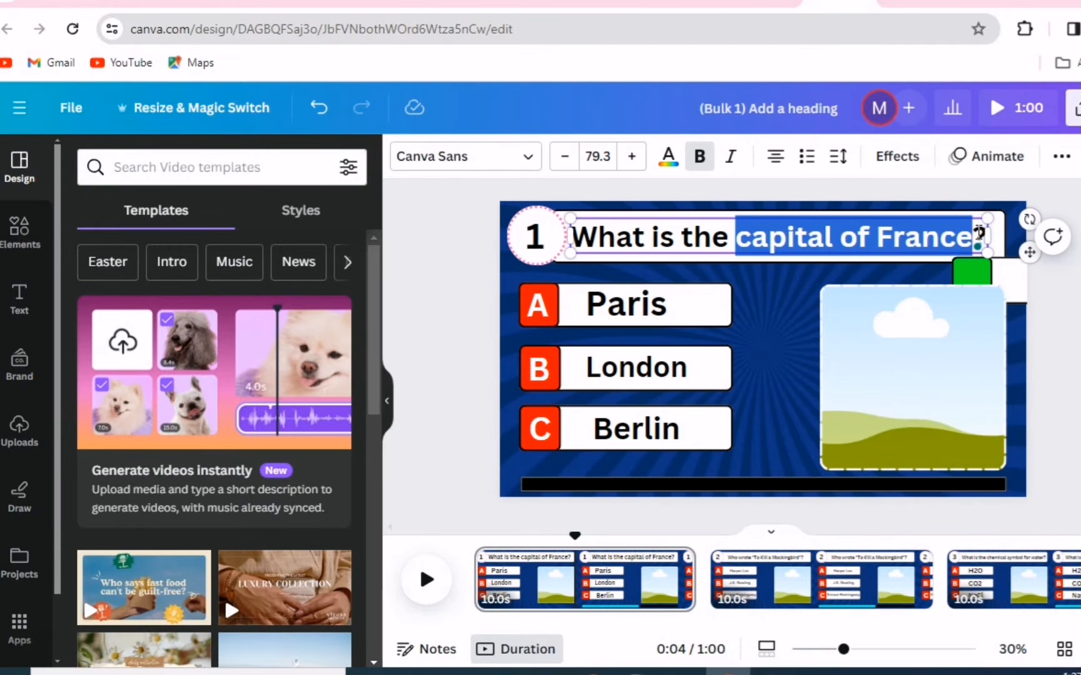
pyautogui.rightClick(915, 239)
pyautogui.click(678, 324)
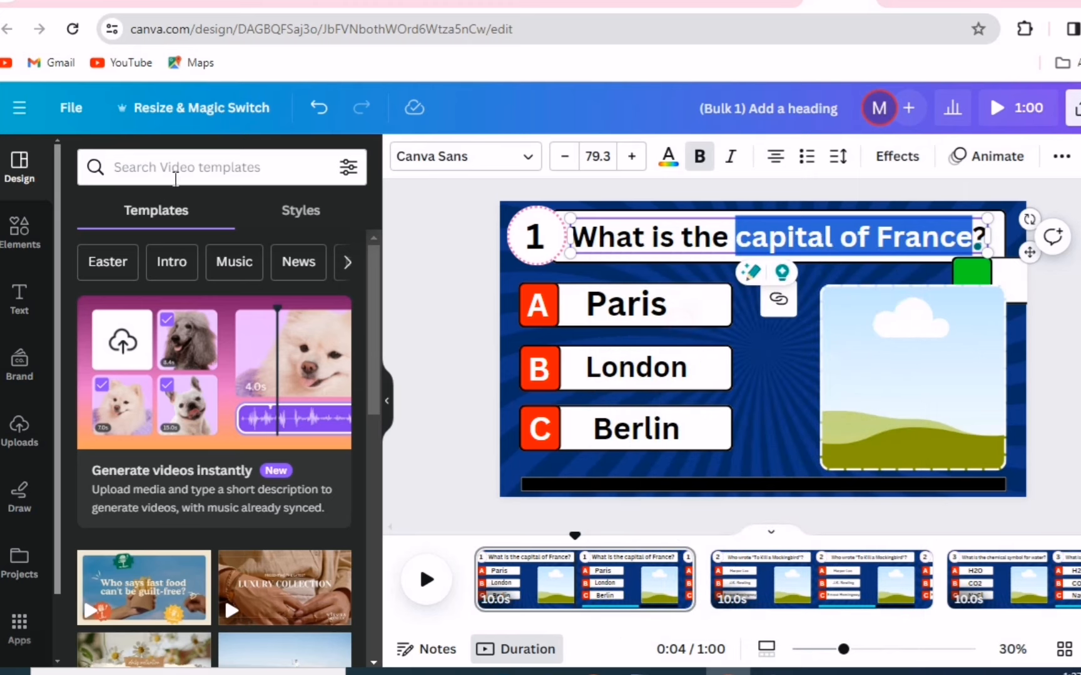
# Search the elements for "capital of France" photos and place the Eiffel Tower photo with pink blossoms in the first page's picture frame.
pyautogui.click(175, 168)
pyautogui.click(27, 228)
pyautogui.rightClick(155, 168)
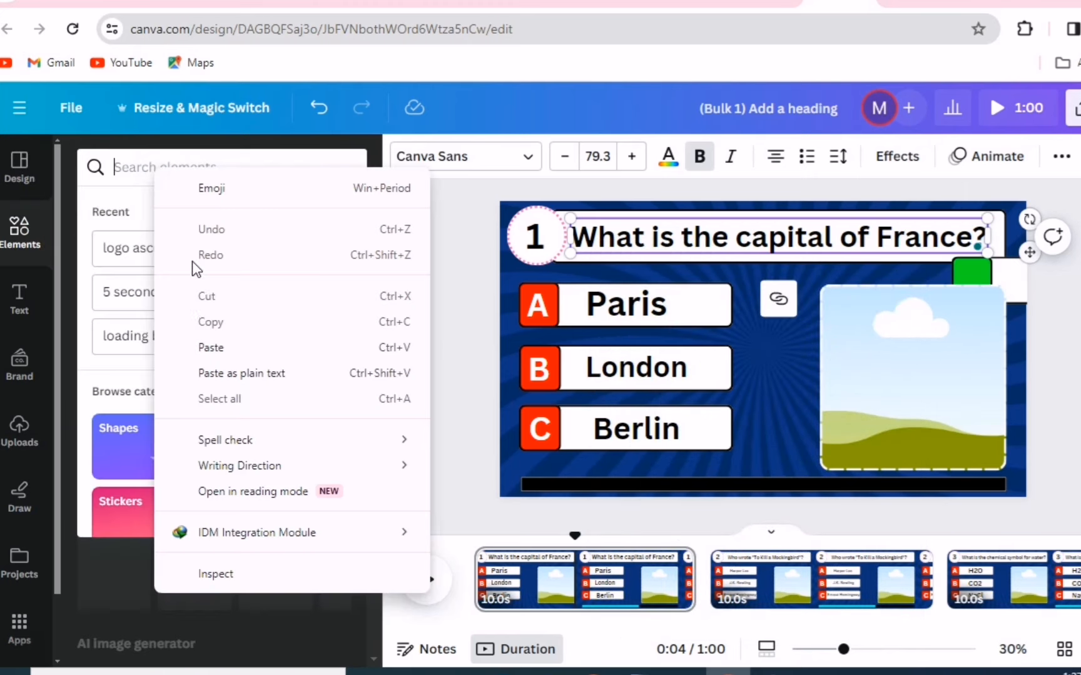
pyautogui.click(205, 338)
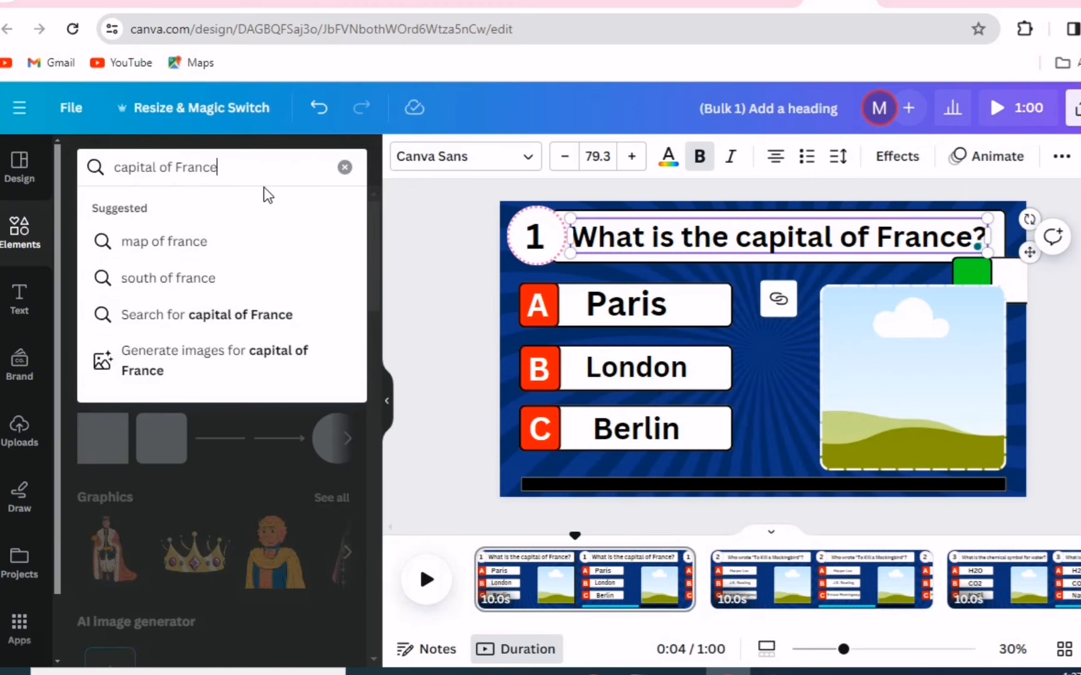
pyautogui.press('Return')
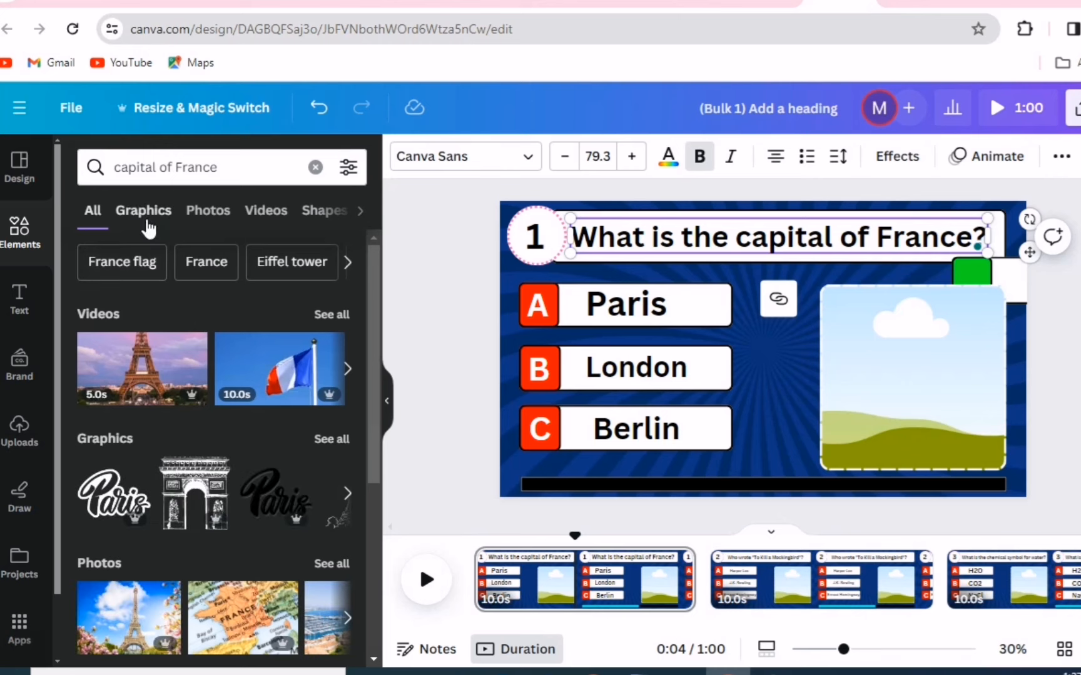
pyautogui.click(146, 221)
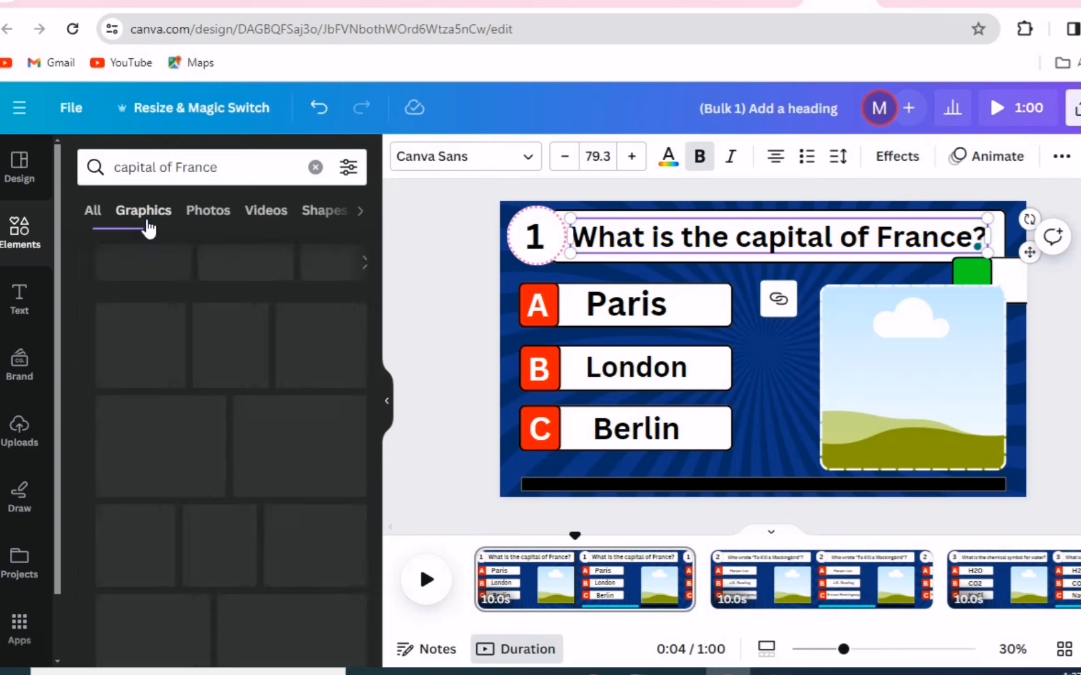
pyautogui.click(204, 219)
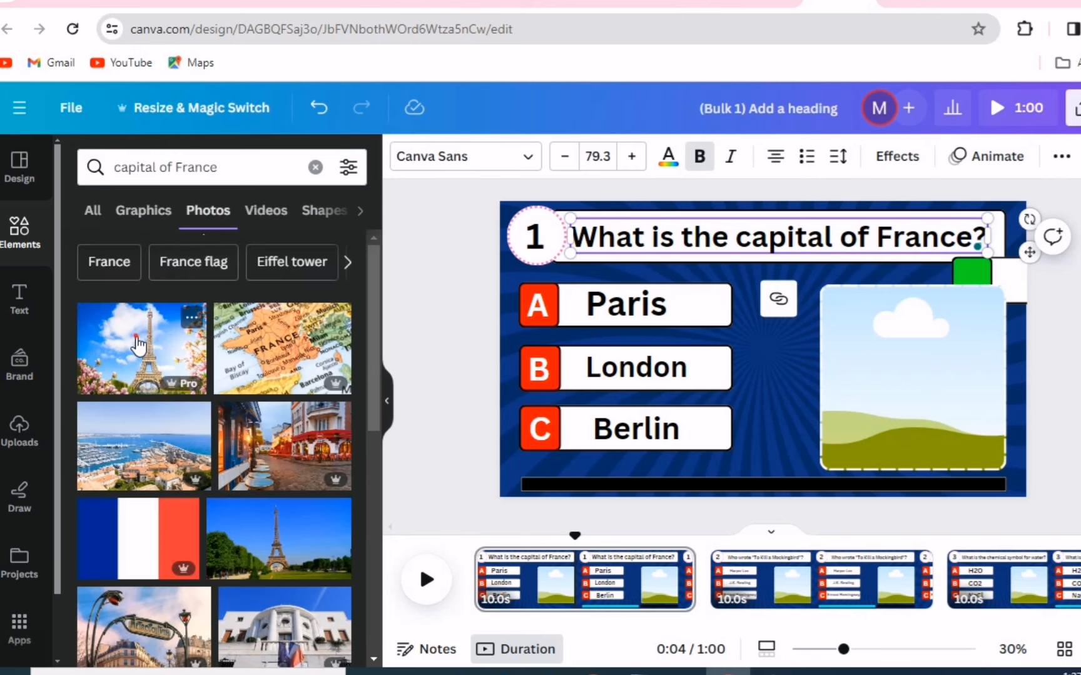
pyautogui.moveTo(137, 346); pyautogui.dragTo(838, 350)
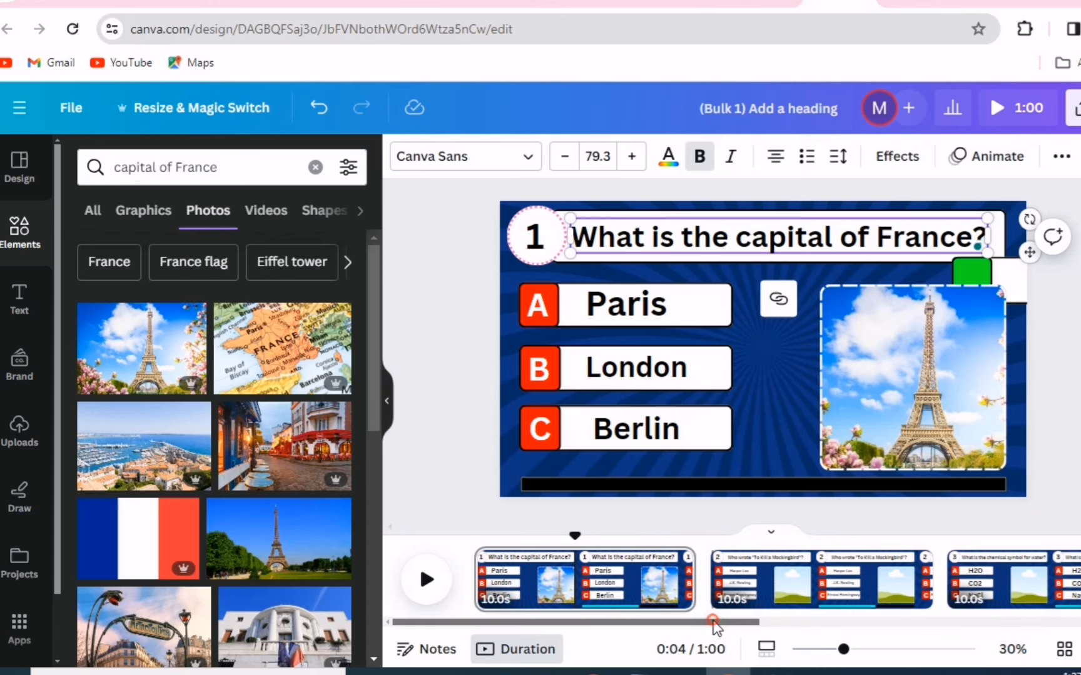
# For the second page, copy the Wikipedia "To Kill a Mockingbird" book cover from the Google Images results.
pyautogui.click(794, 580)
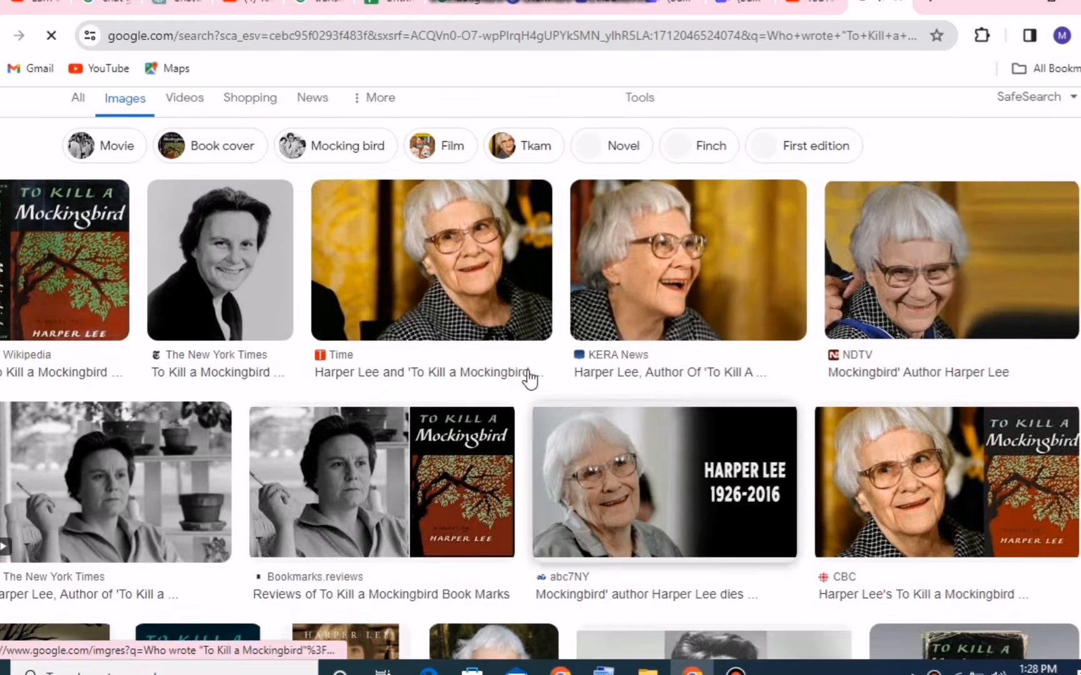
pyautogui.click(50, 286)
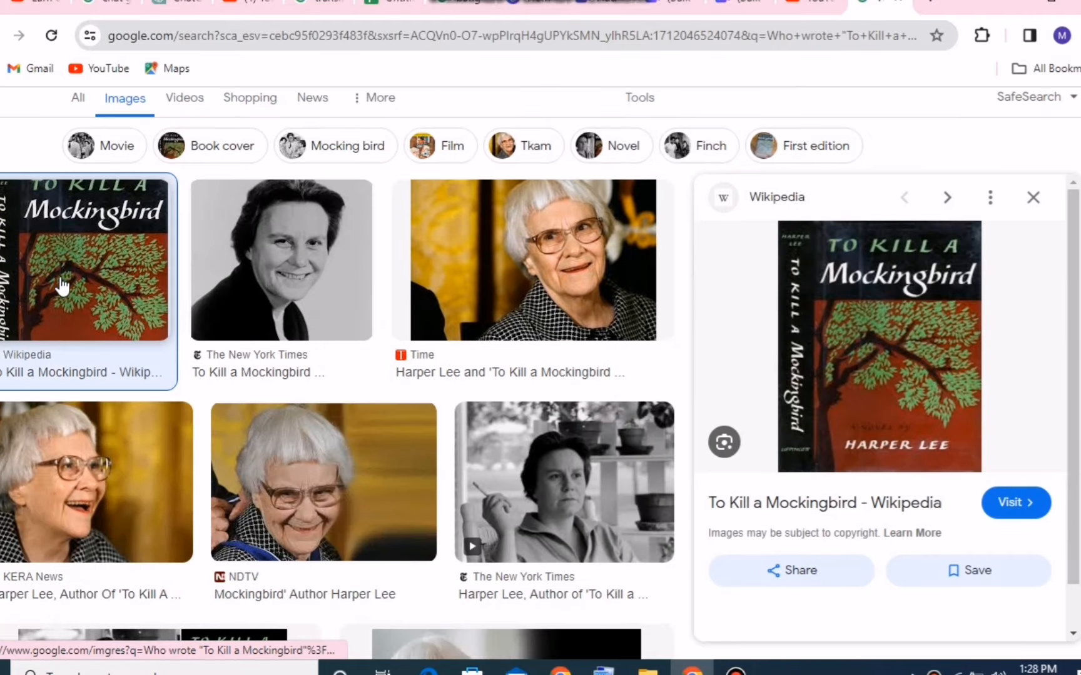
pyautogui.rightClick(855, 276)
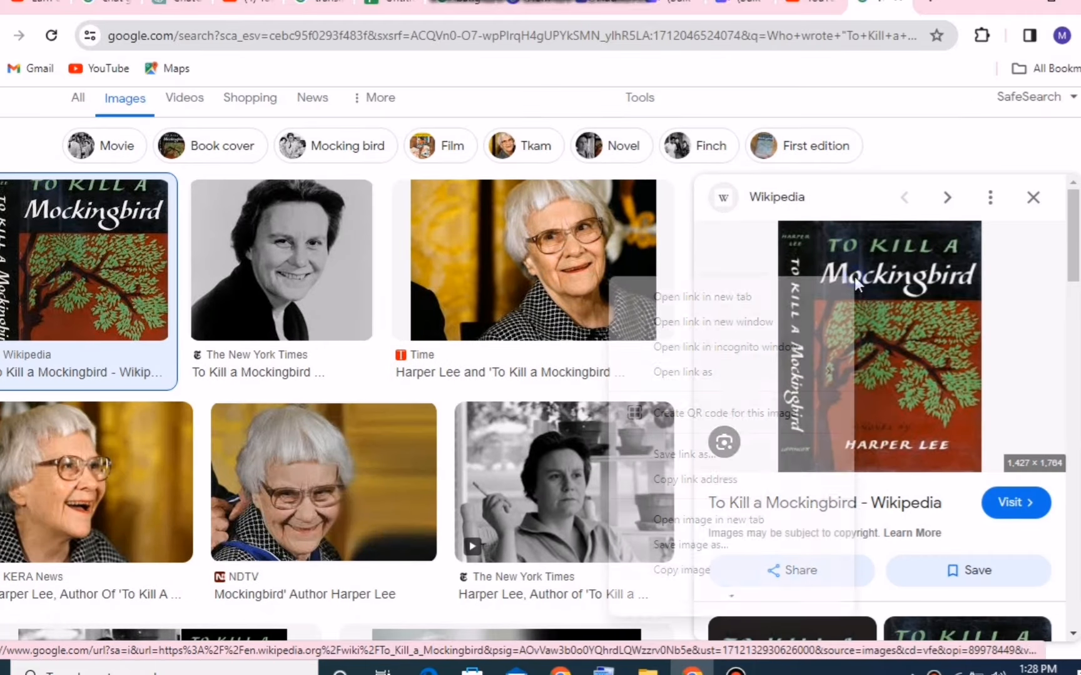
pyautogui.click(687, 569)
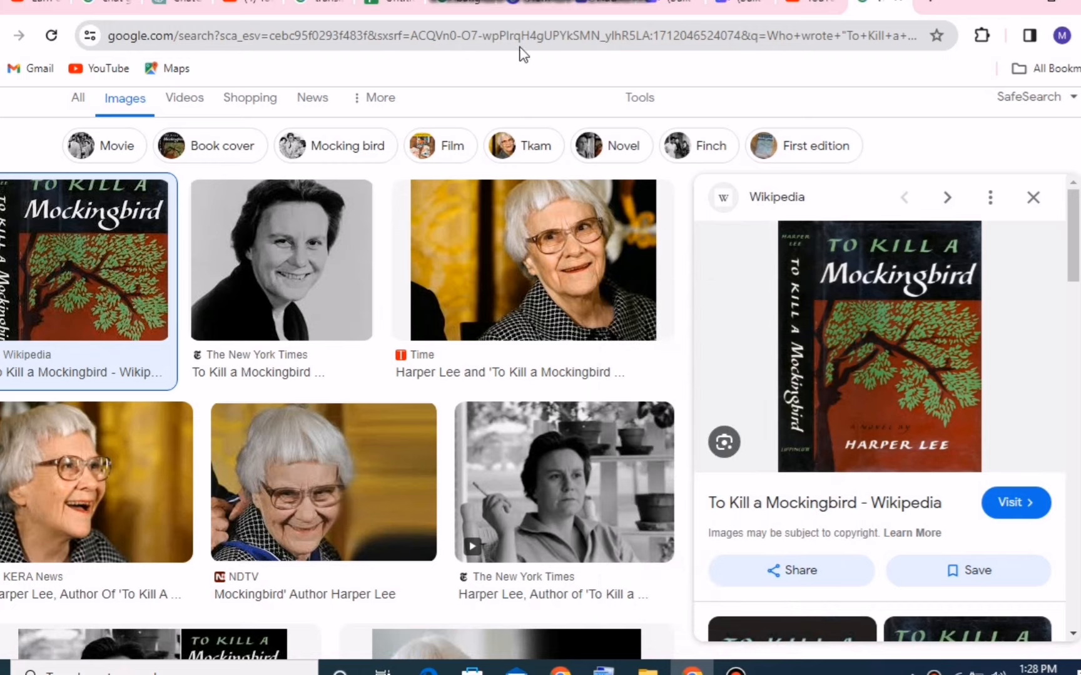
# Switch back to the English Canva design, paste the book cover onto the second page and place it in the picture frame.
pyautogui.click(741, 5)
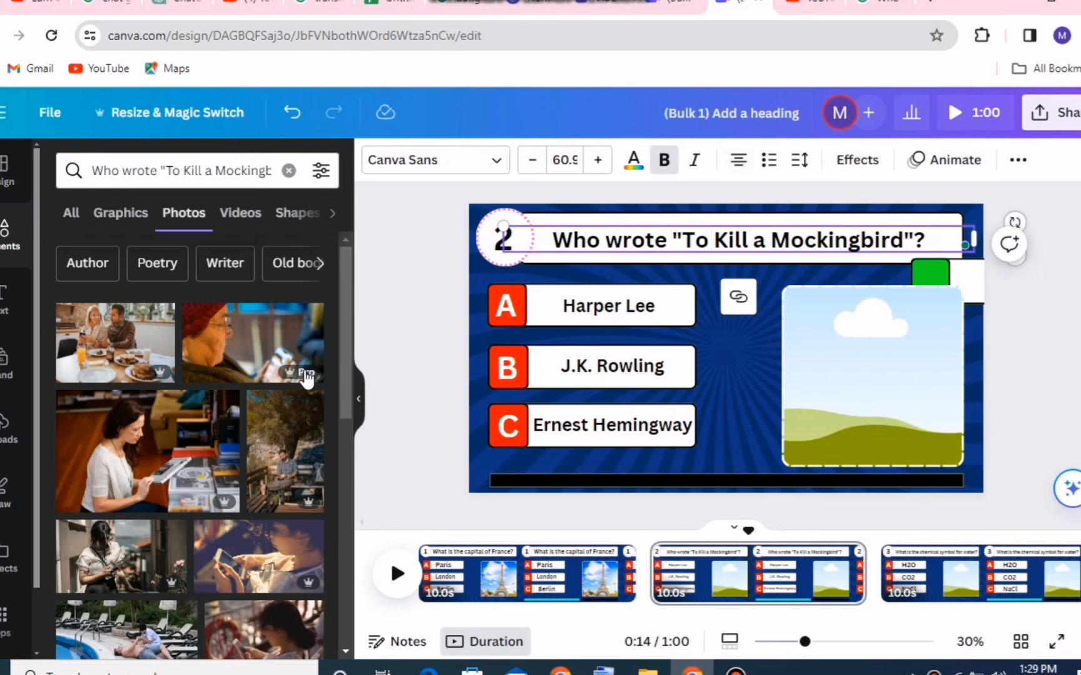
pyautogui.rightClick(486, 288)
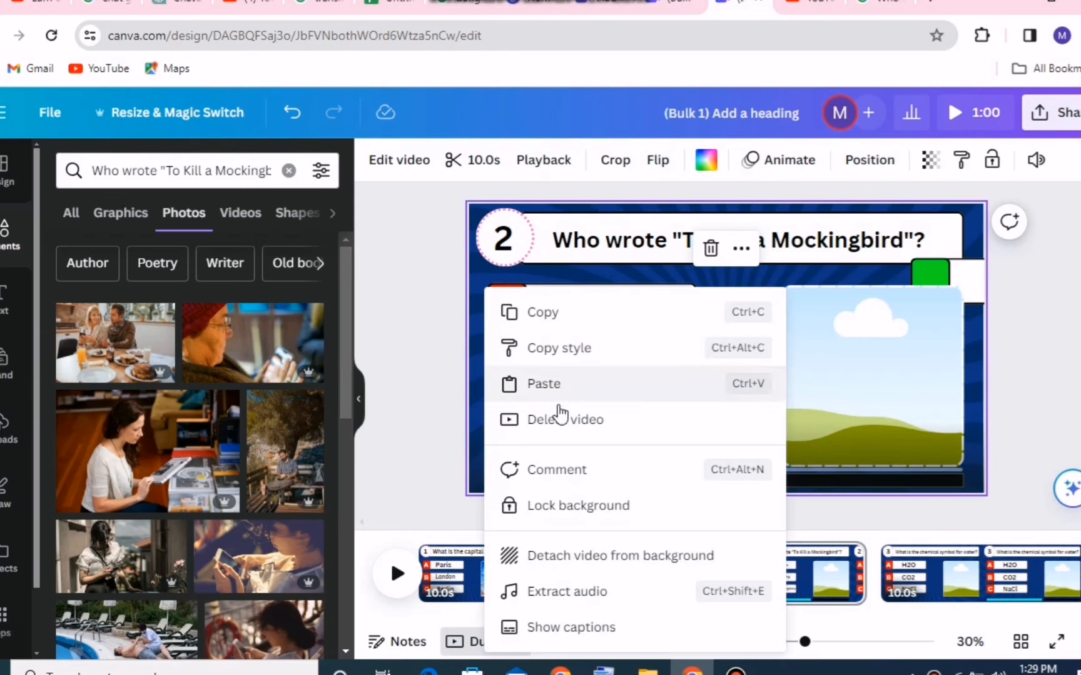
pyautogui.click(551, 387)
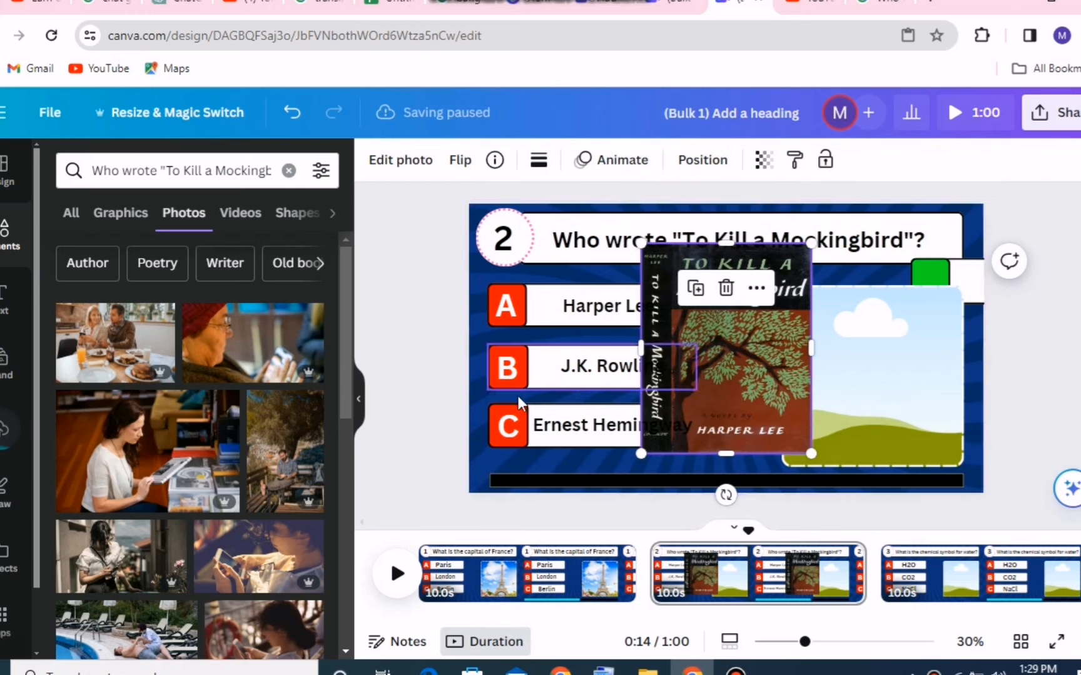
pyautogui.moveTo(727, 409); pyautogui.dragTo(910, 429)
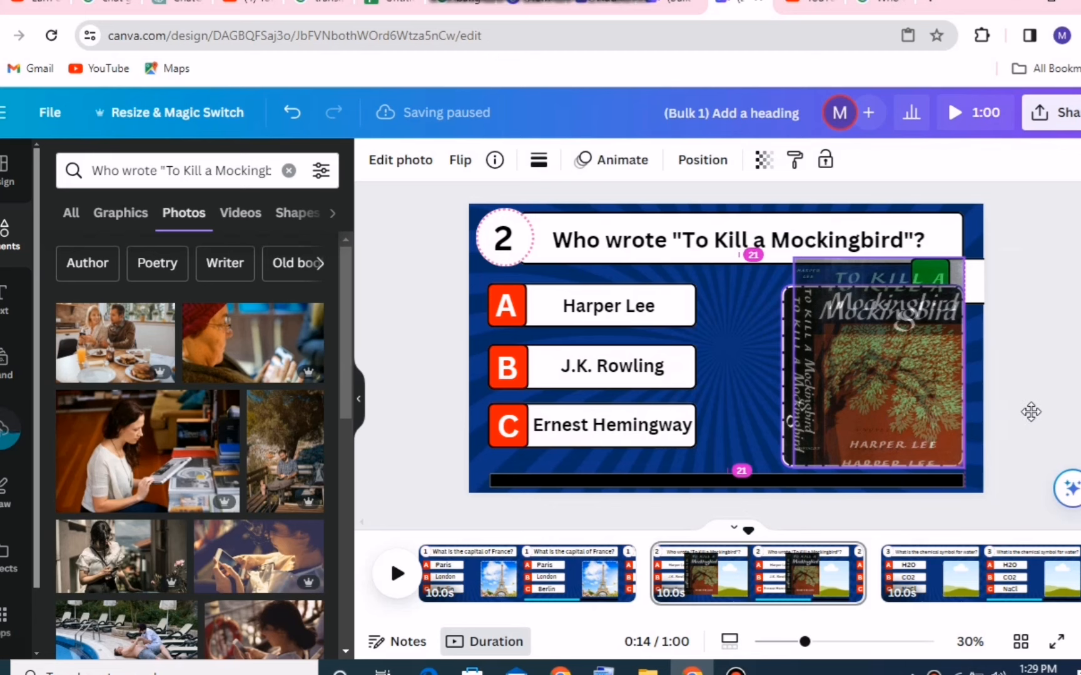
pyautogui.moveTo(1031, 411); pyautogui.dragTo(1031, 411)
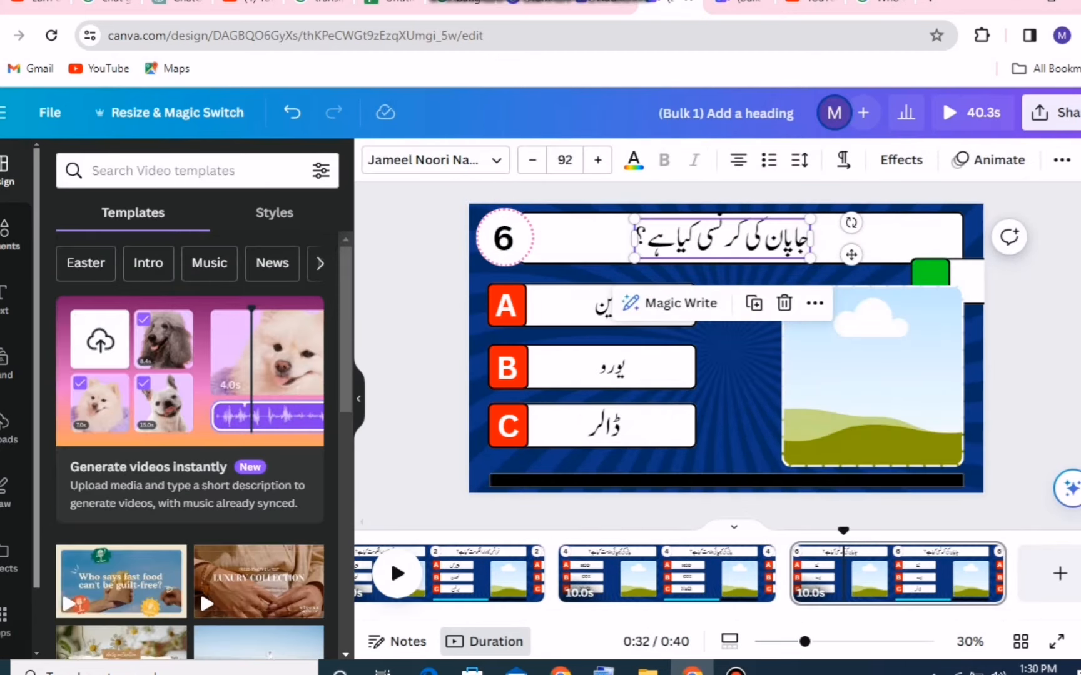
# In the Urdu design, search the elements for "japan" photos and place the Japanese flag in the picture frame of question 6.
pyautogui.click(10, 234)
pyautogui.click(132, 184)
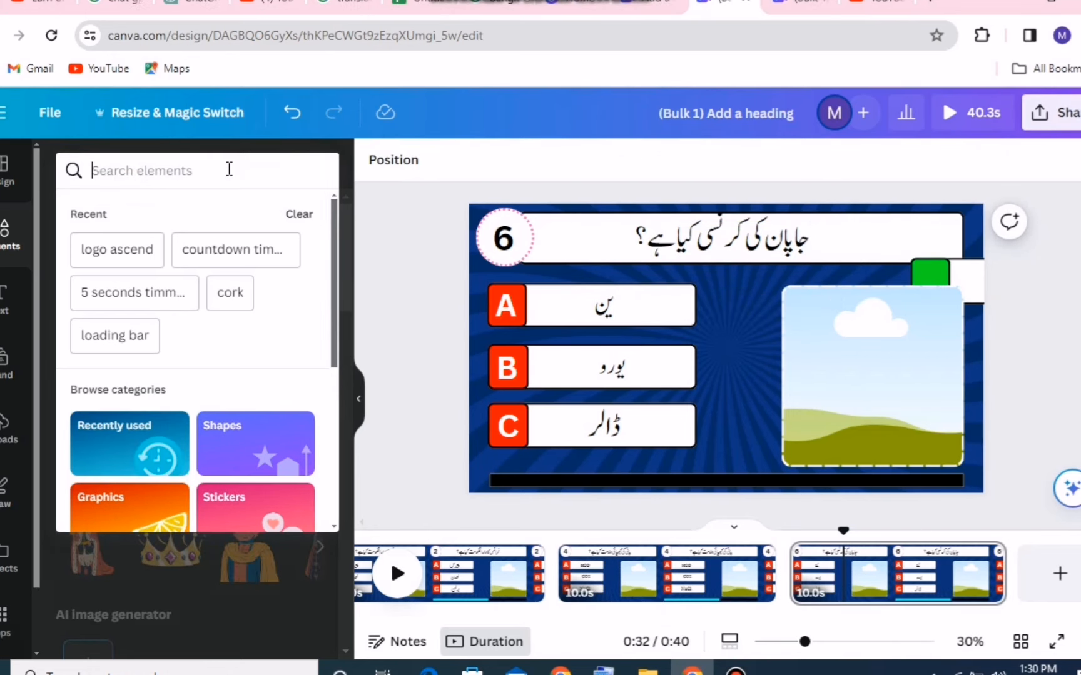
pyautogui.write('jap')
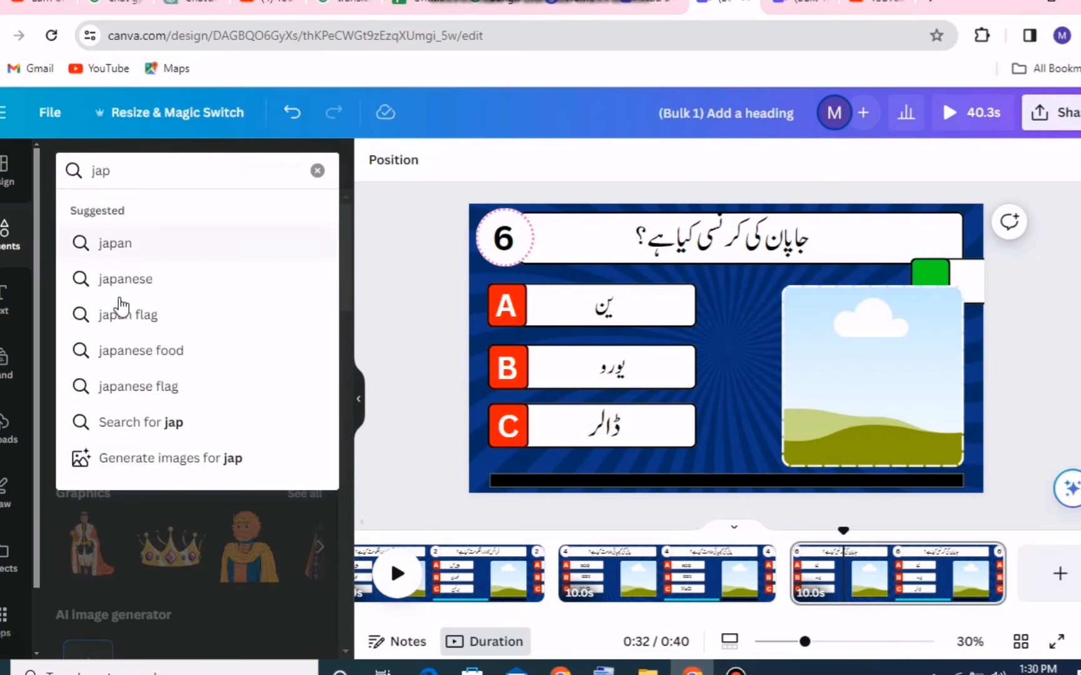
pyautogui.click(130, 246)
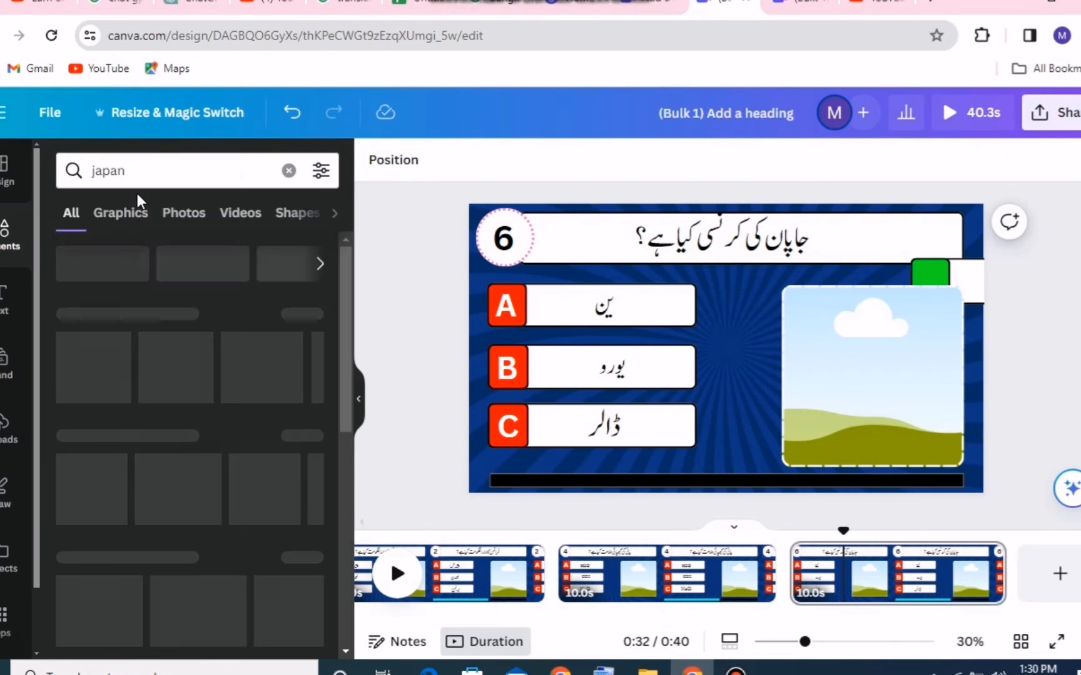
pyautogui.click(184, 213)
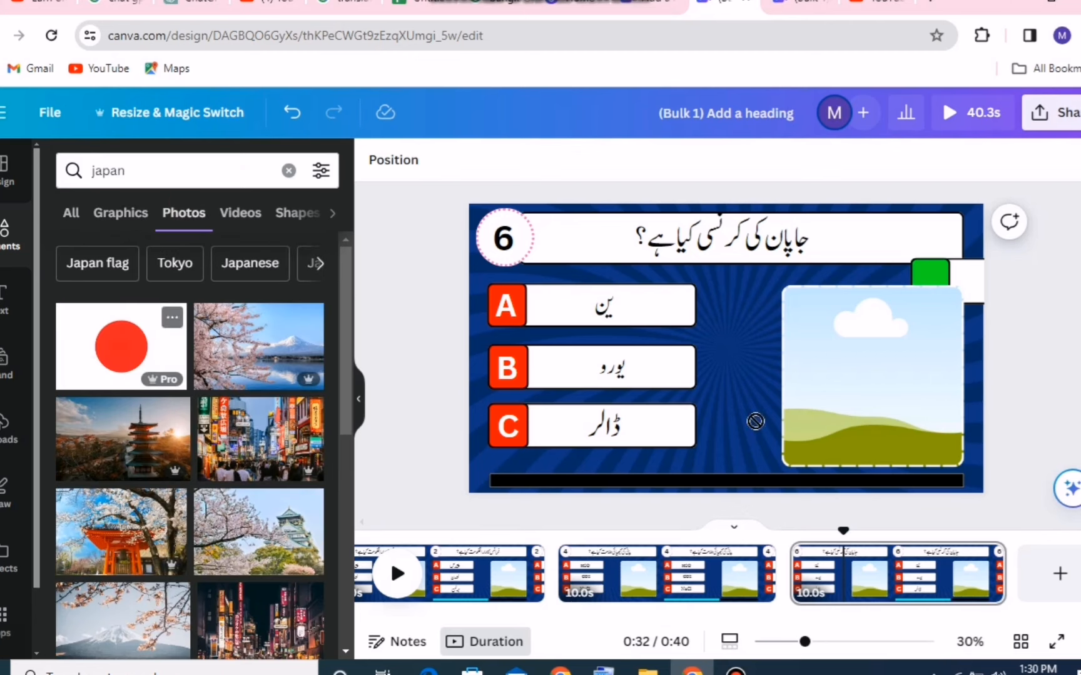
pyautogui.moveTo(755, 422); pyautogui.dragTo(844, 394)
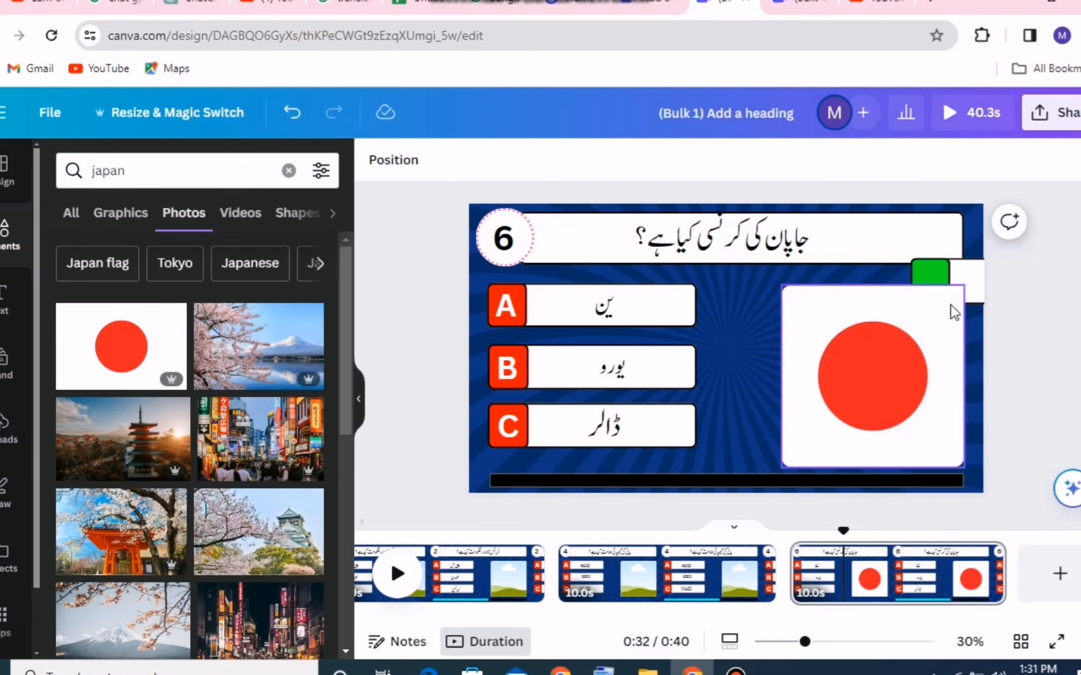
pyautogui.click(980, 286)
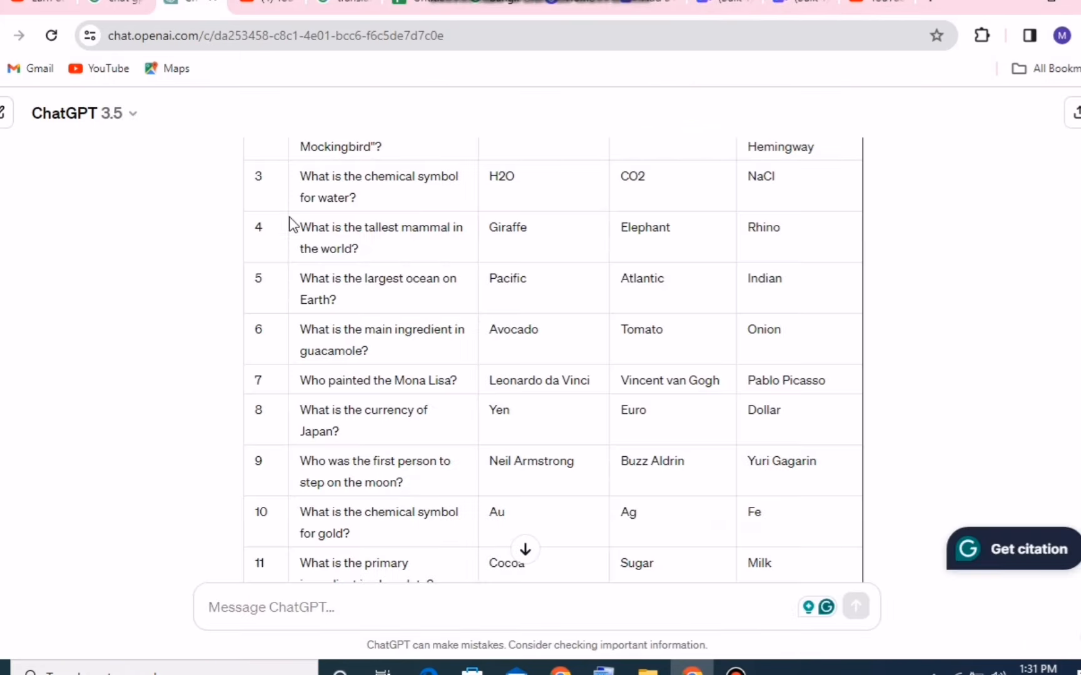
# Look through the ChatGPT quiz table down to its correct answers list, and return to the English Canva design.
pyautogui.scroll(-20, 470, 459)
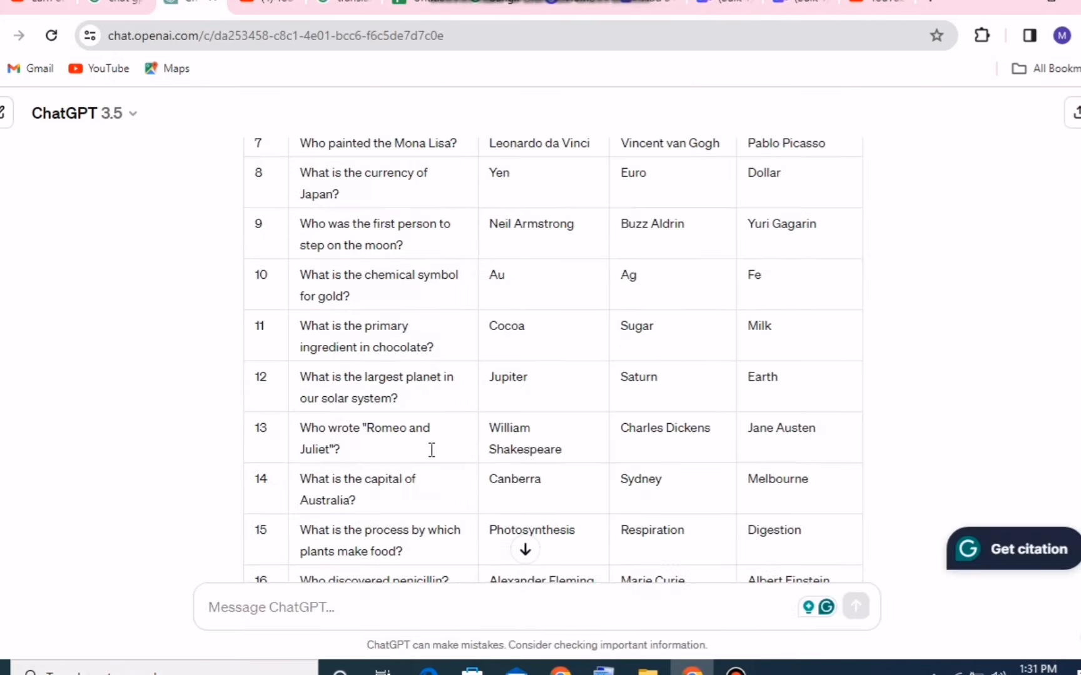
pyautogui.scroll(-10, 475, 458)
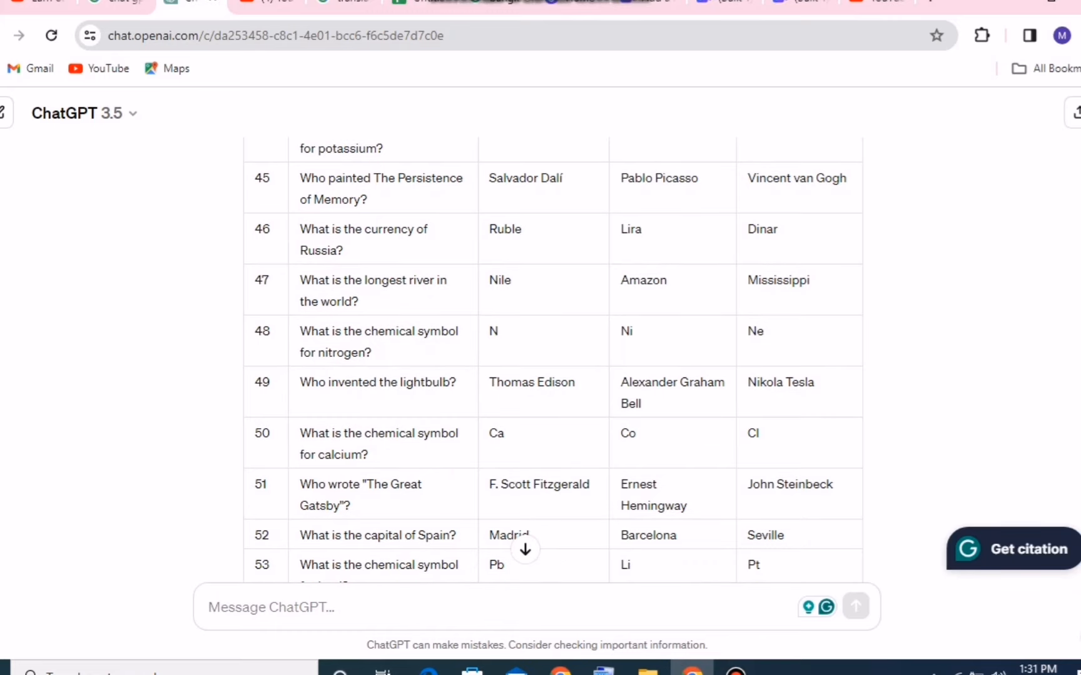
pyautogui.scroll(-15, 537, 407)
pyautogui.scroll(-20, 410, 417)
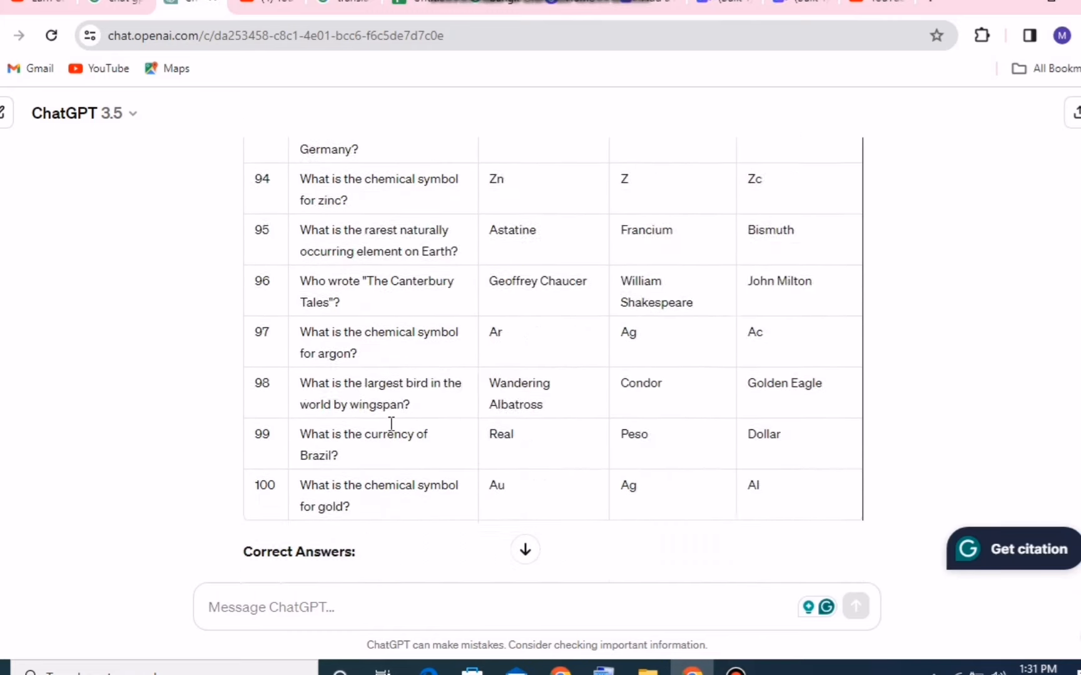
pyautogui.scroll(1, 270, 276)
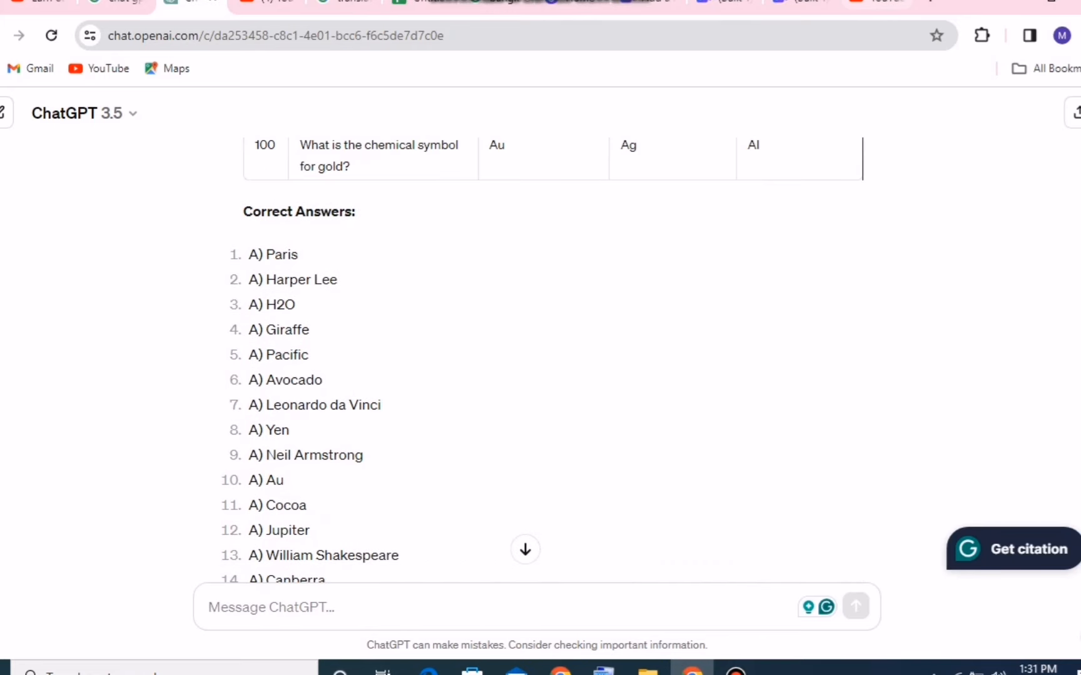
pyautogui.click(800, 2)
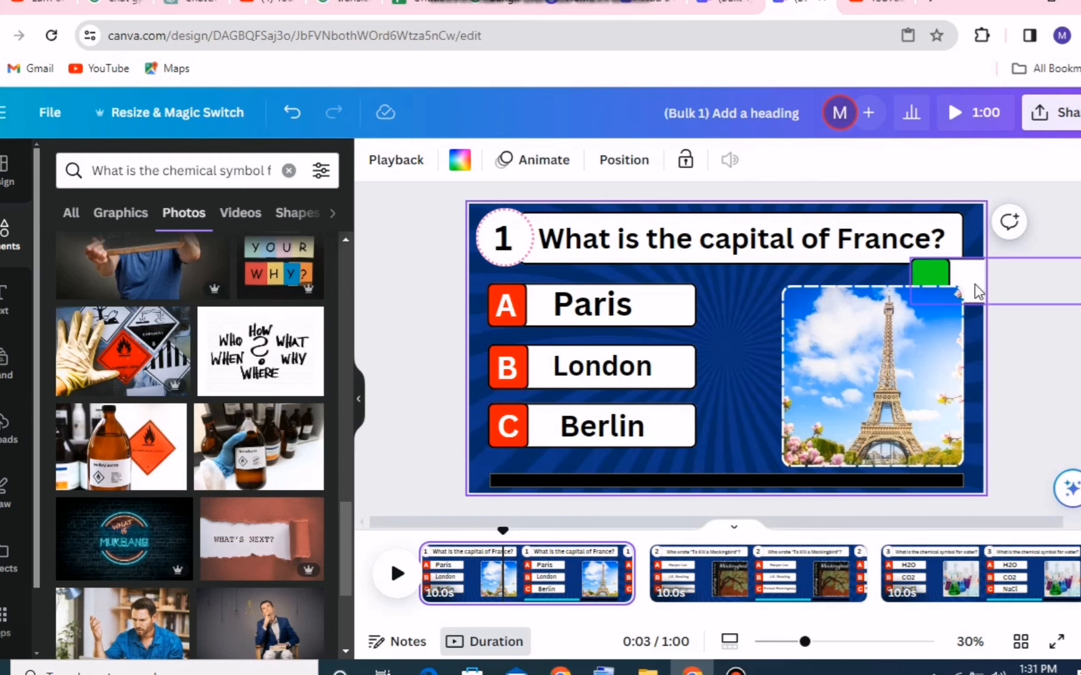
# Place the green answer marker over option A, Paris, on page 1 and, after checking ChatGPT's correct answers, over Harper Lee on page 2.
pyautogui.moveTo(977, 291); pyautogui.dragTo(552, 308)
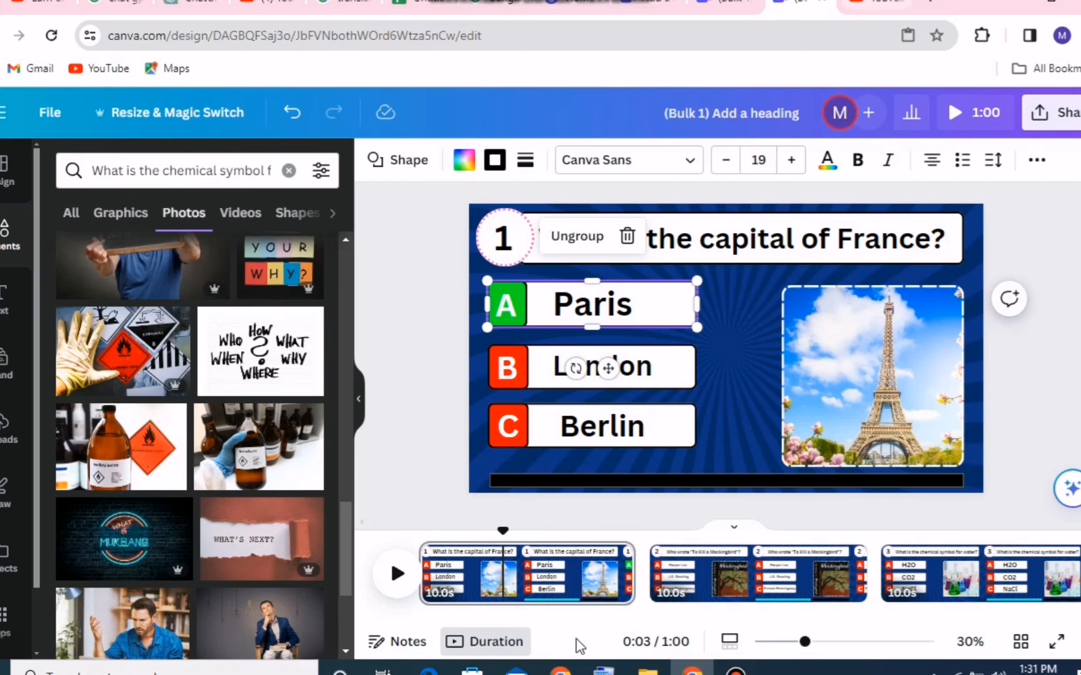
pyautogui.click(694, 594)
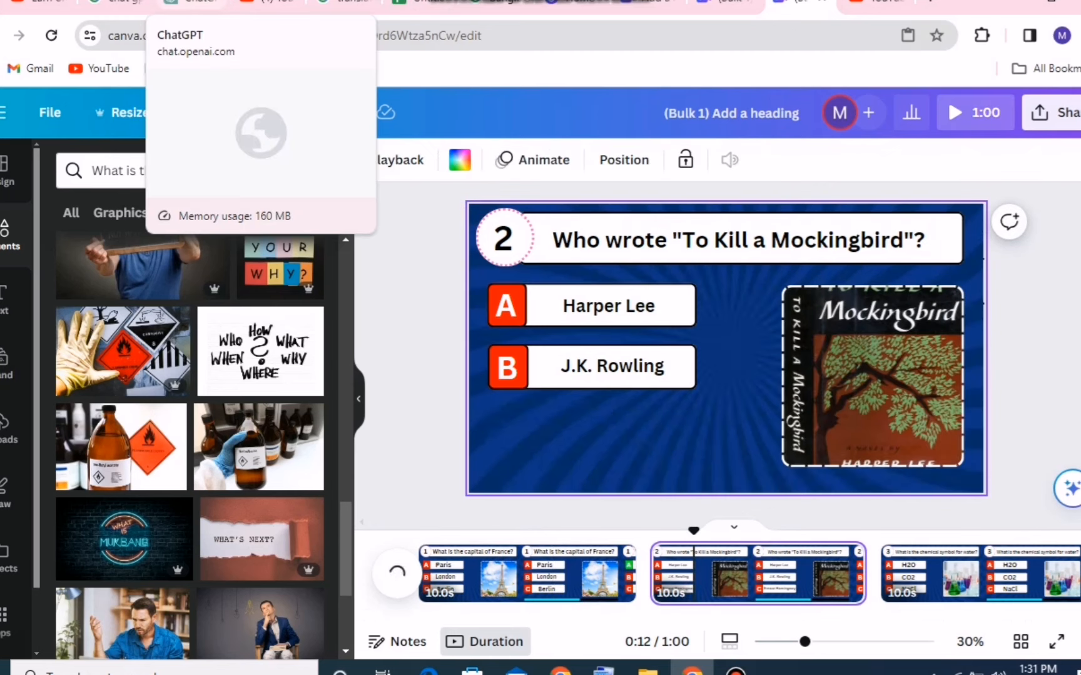
pyautogui.click(187, 5)
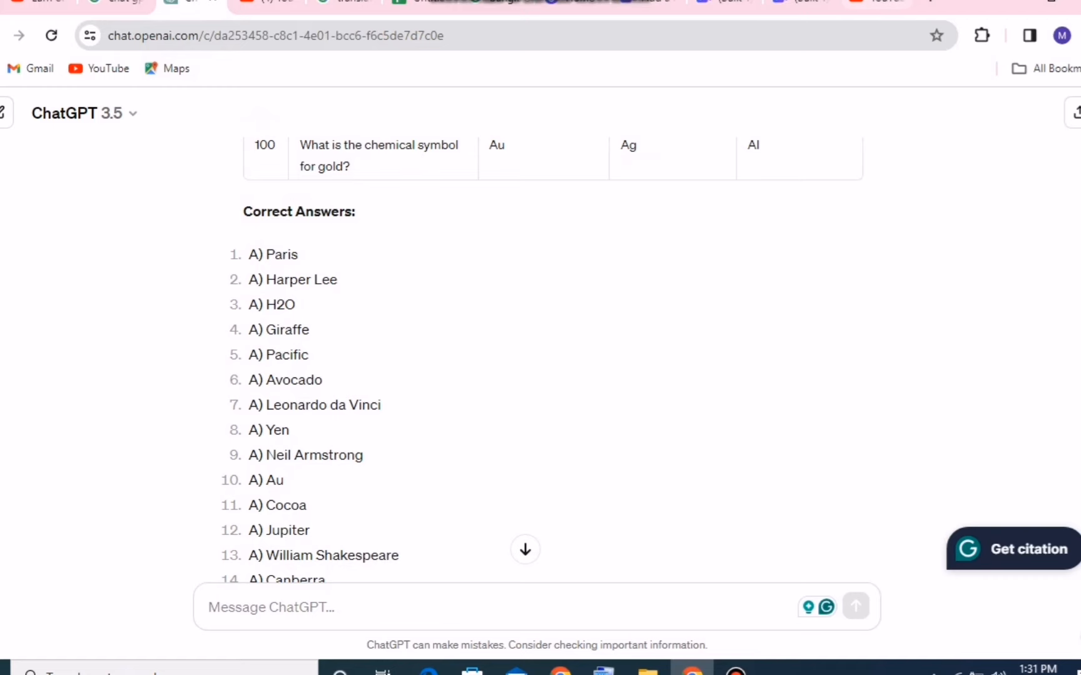
pyautogui.click(879, 3)
pyautogui.click(797, 3)
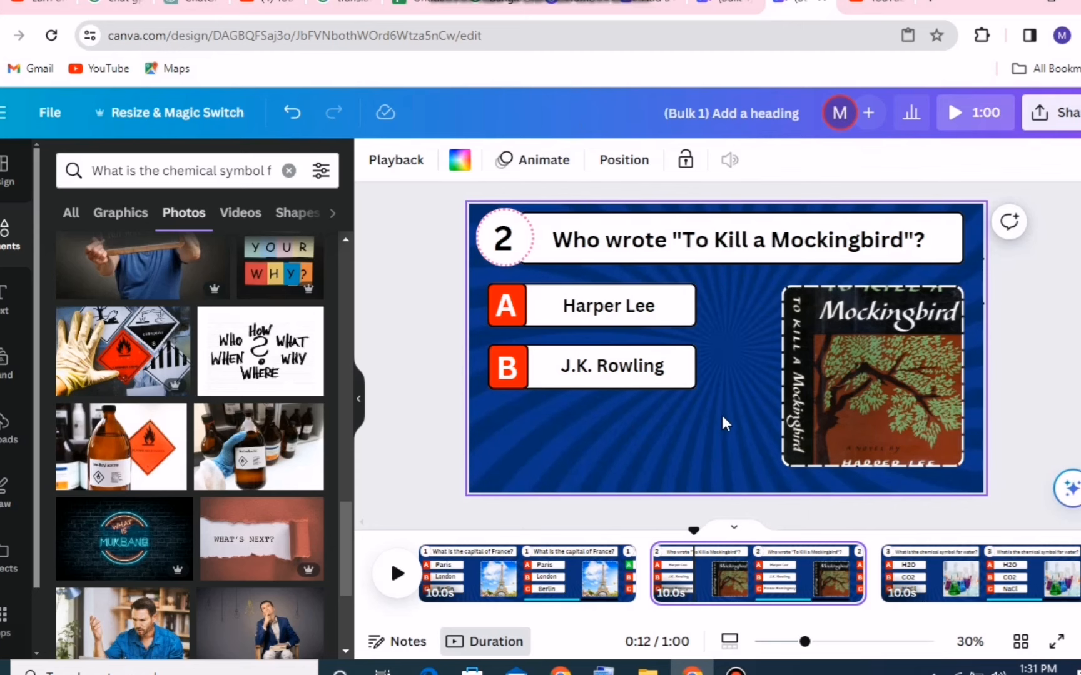
pyautogui.moveTo(938, 276); pyautogui.dragTo(550, 303)
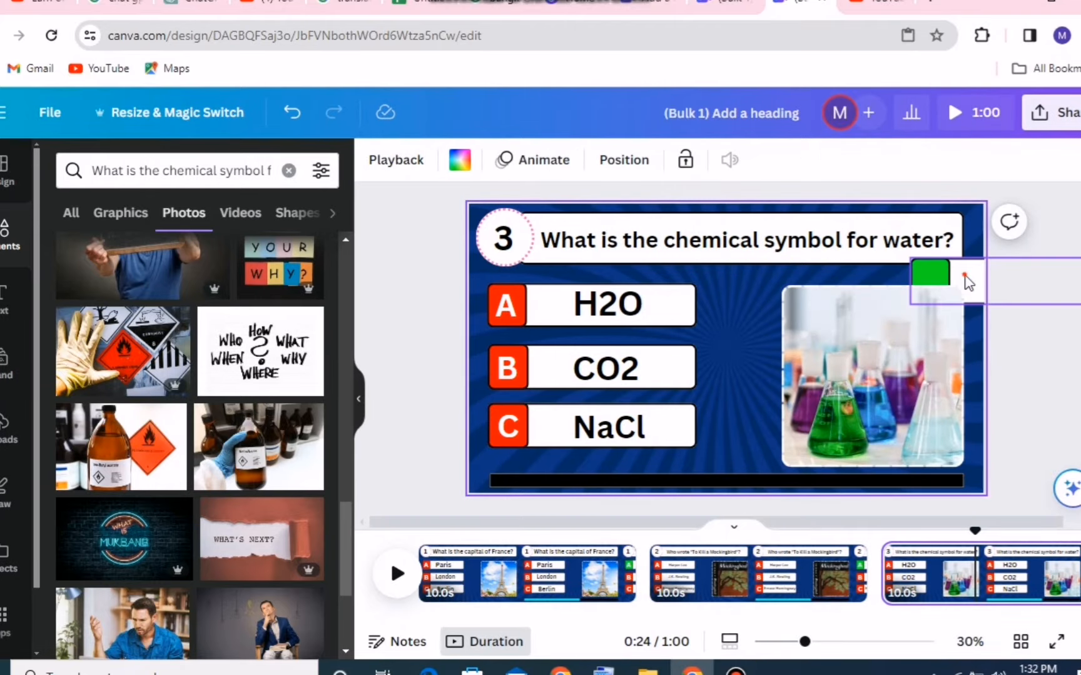
# Place the green answer marker over option A, H2O, on page 3 and go to page 4.
pyautogui.moveTo(969, 282); pyautogui.dragTo(535, 301)
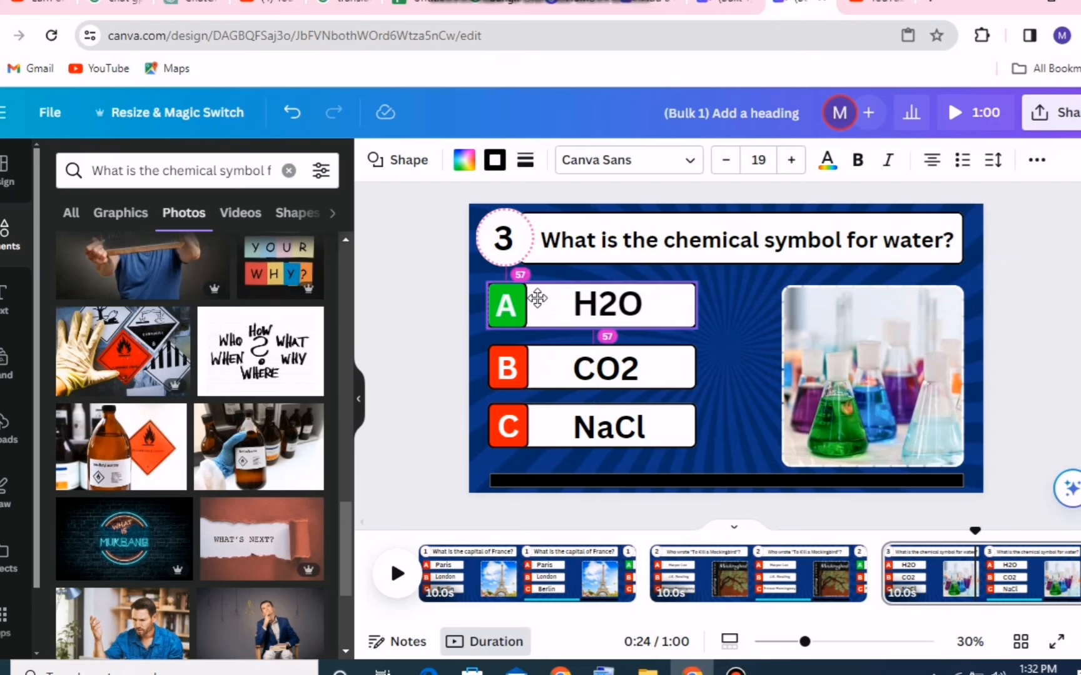
pyautogui.click(736, 341)
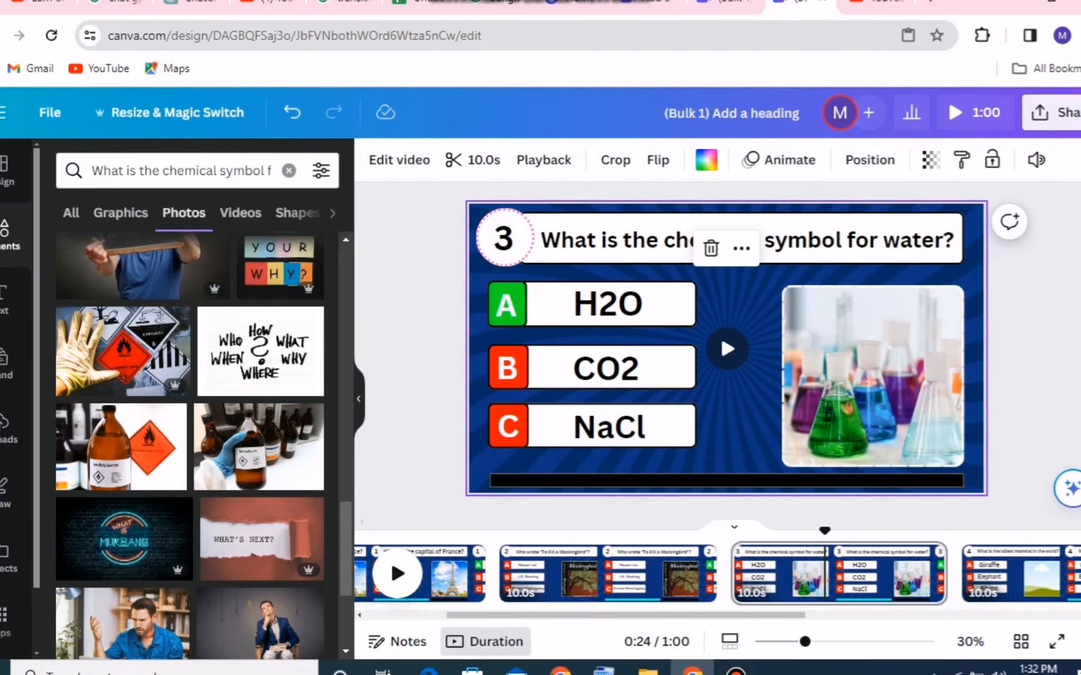
pyautogui.hscroll(2, 974, 597)
pyautogui.click(974, 595)
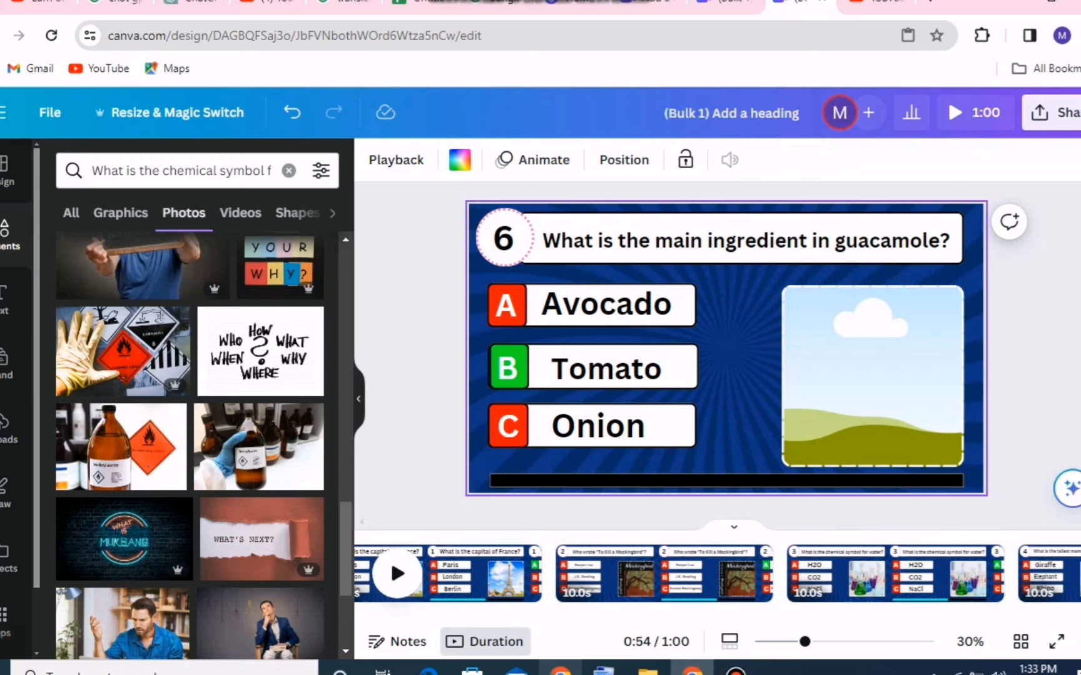
# Check the first page's answer reveal and download all pages of the English design as a 1080p MP4 video.
pyautogui.click(464, 581)
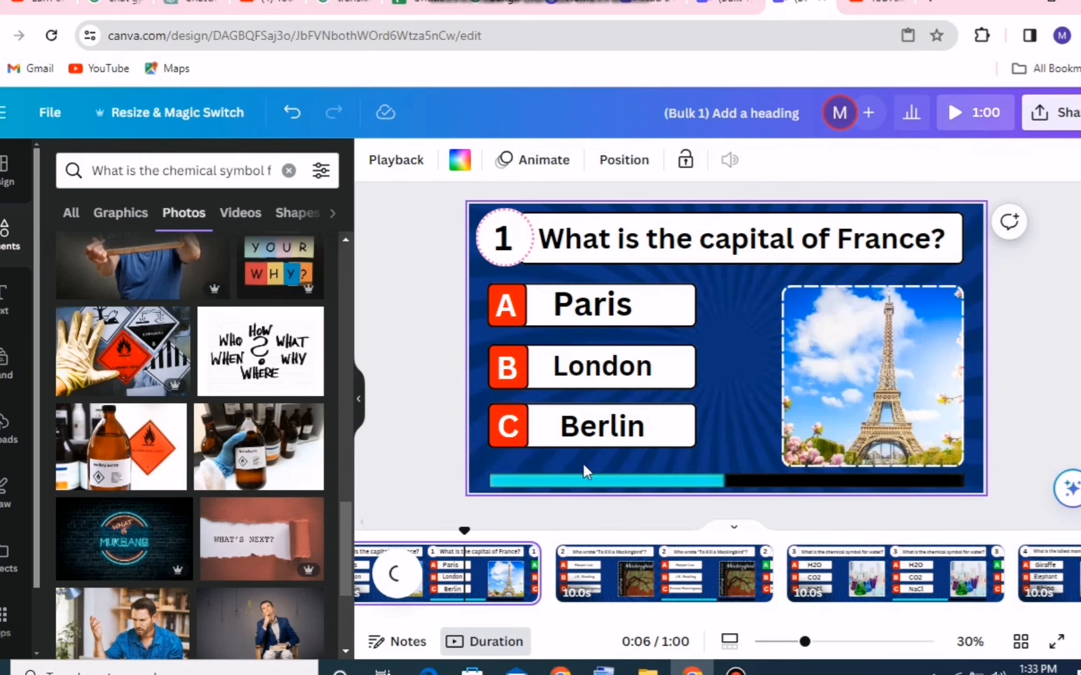
pyautogui.click(1066, 119)
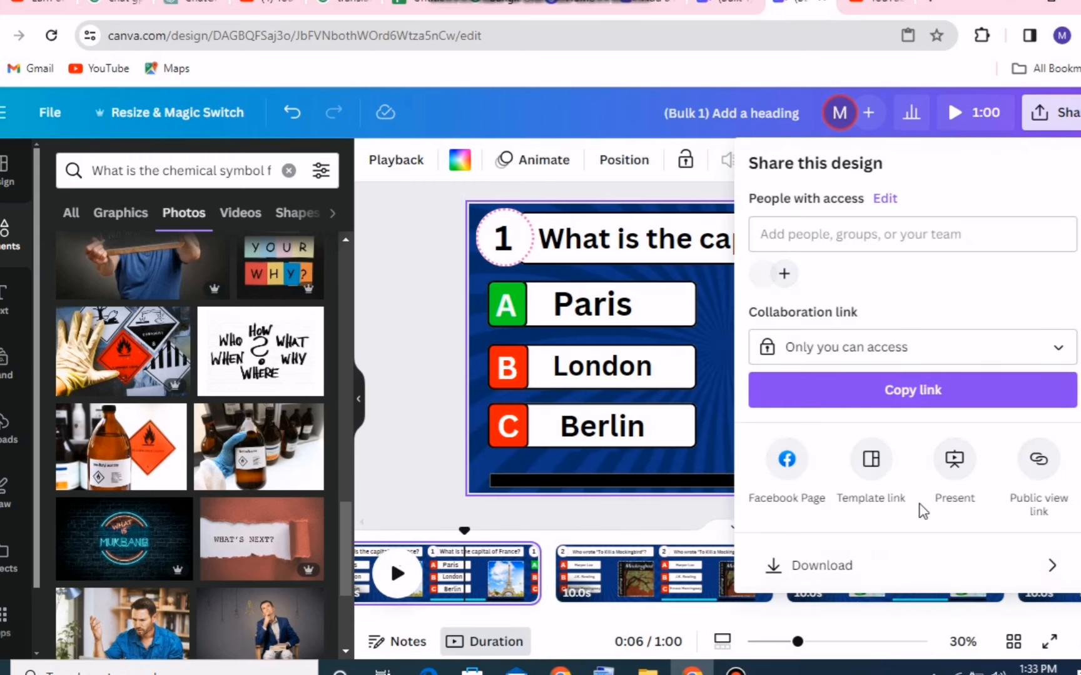
pyautogui.click(875, 564)
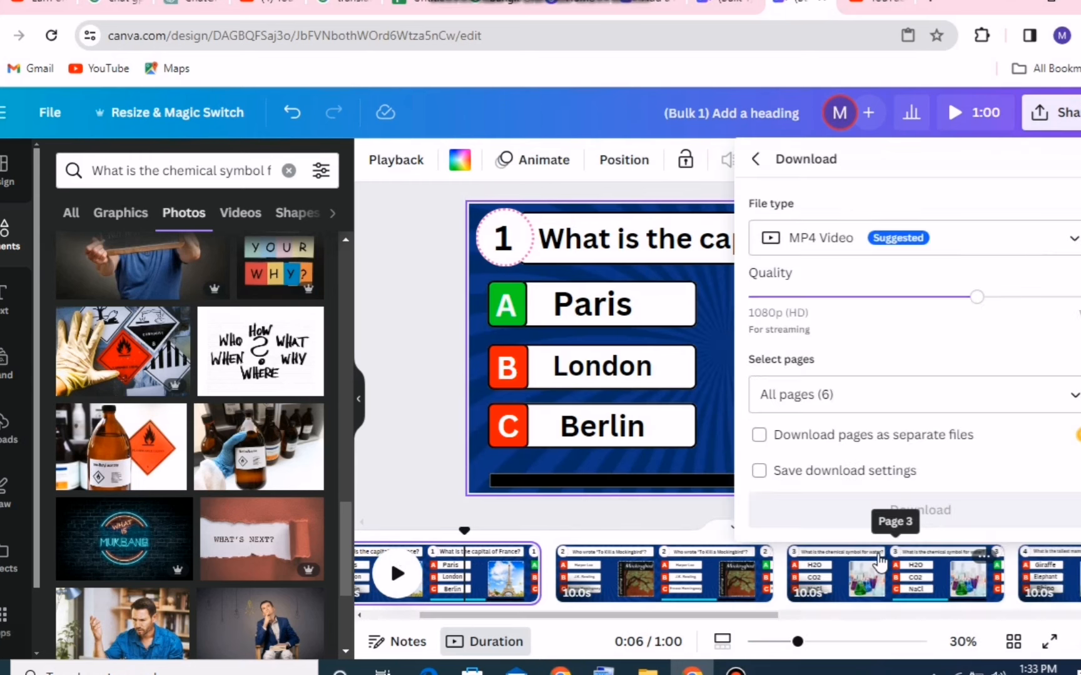
pyautogui.click(933, 527)
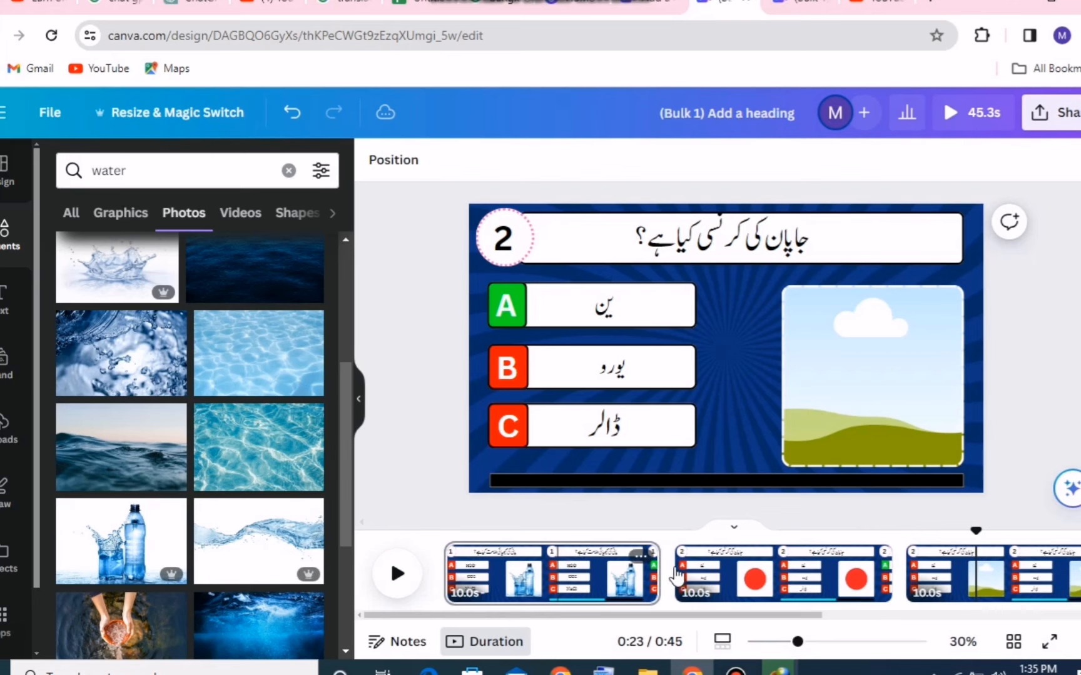
# In the Urdu design, check the first two question pages, then download all pages as a 1080p MP4 video and dismiss the download windows.
pyautogui.click(616, 593)
pyautogui.click(769, 566)
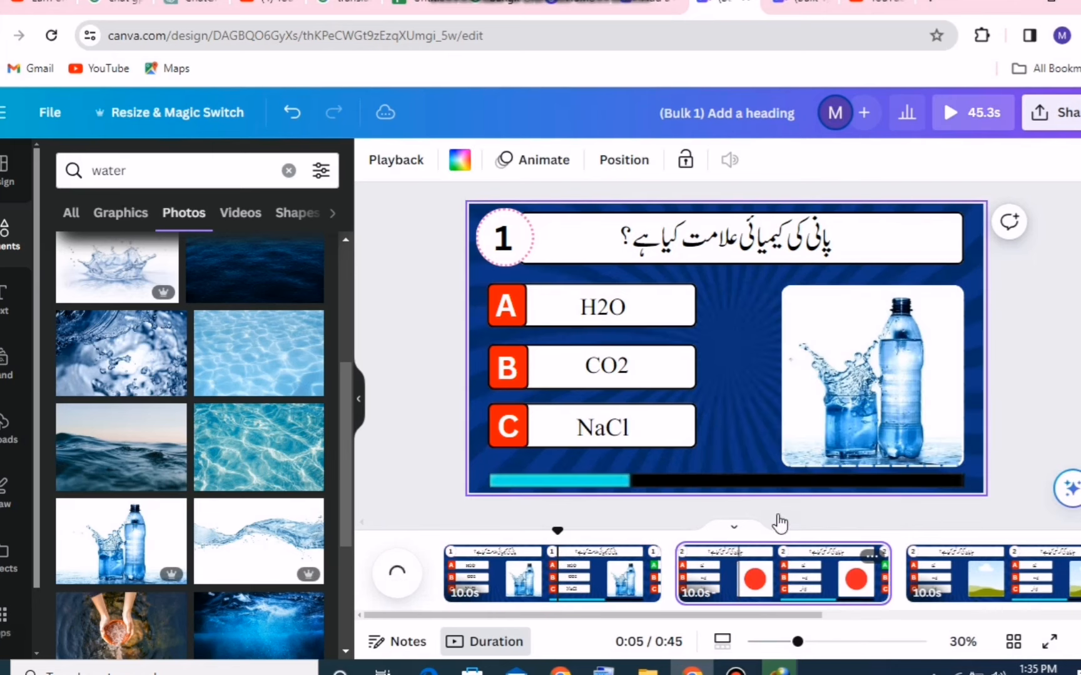
pyautogui.click(1047, 122)
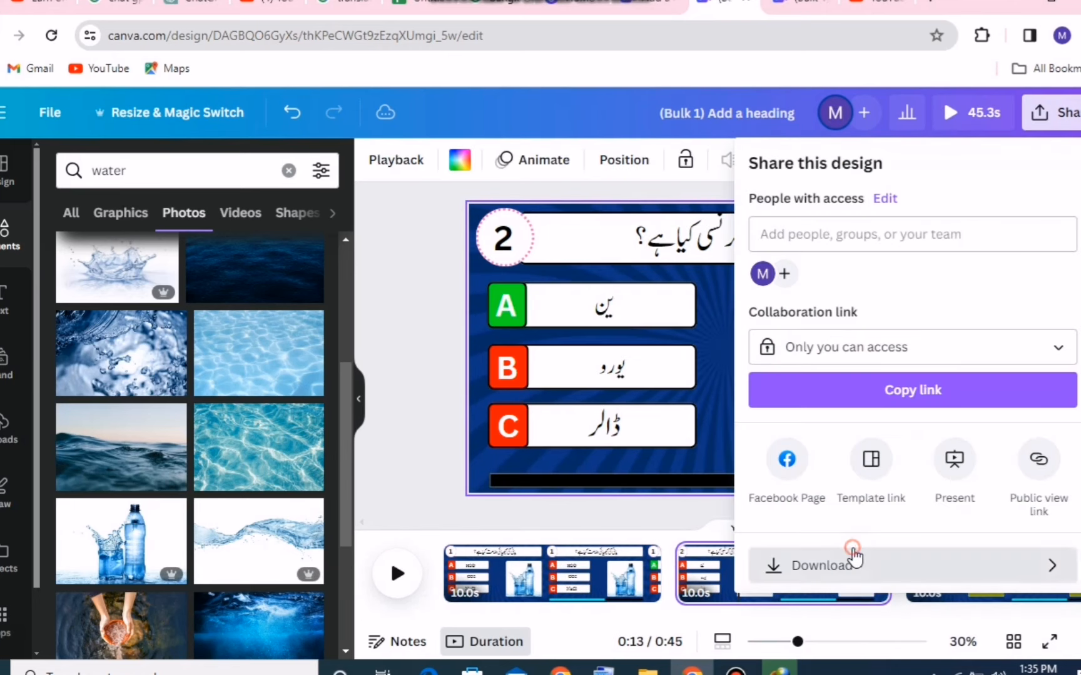
pyautogui.click(855, 561)
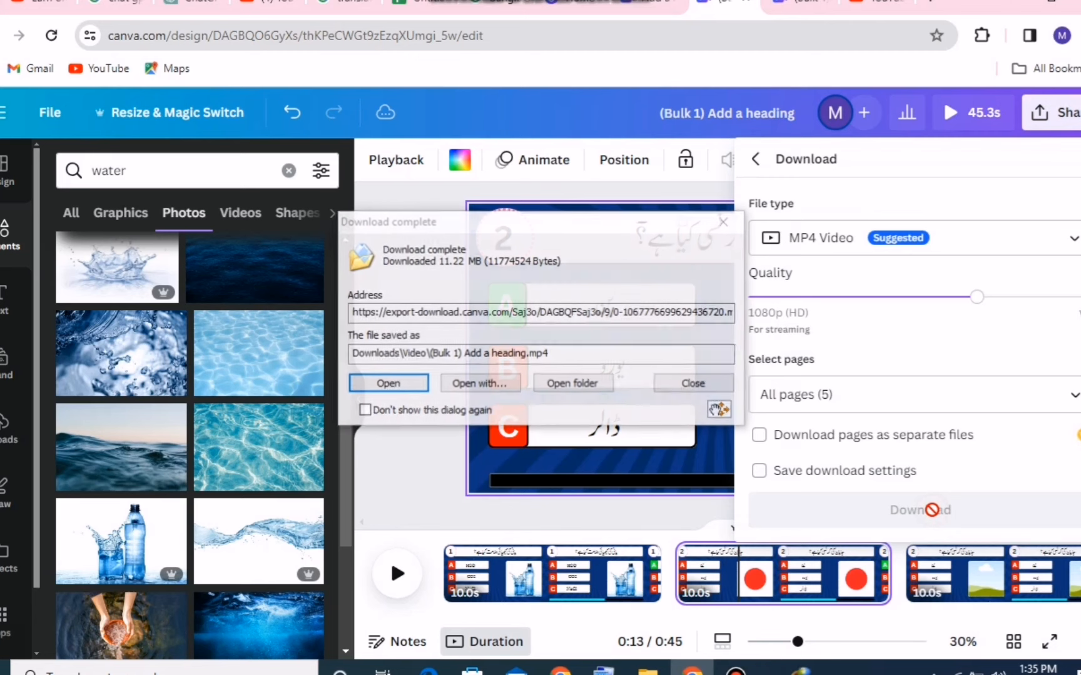
pyautogui.click(728, 225)
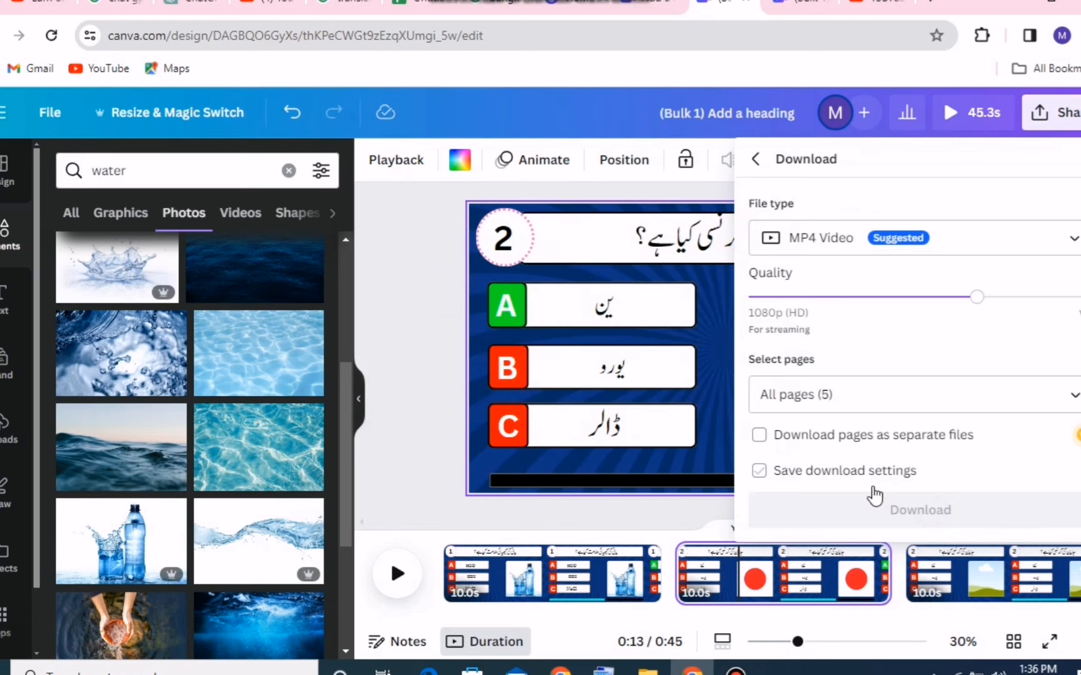
pyautogui.click(878, 508)
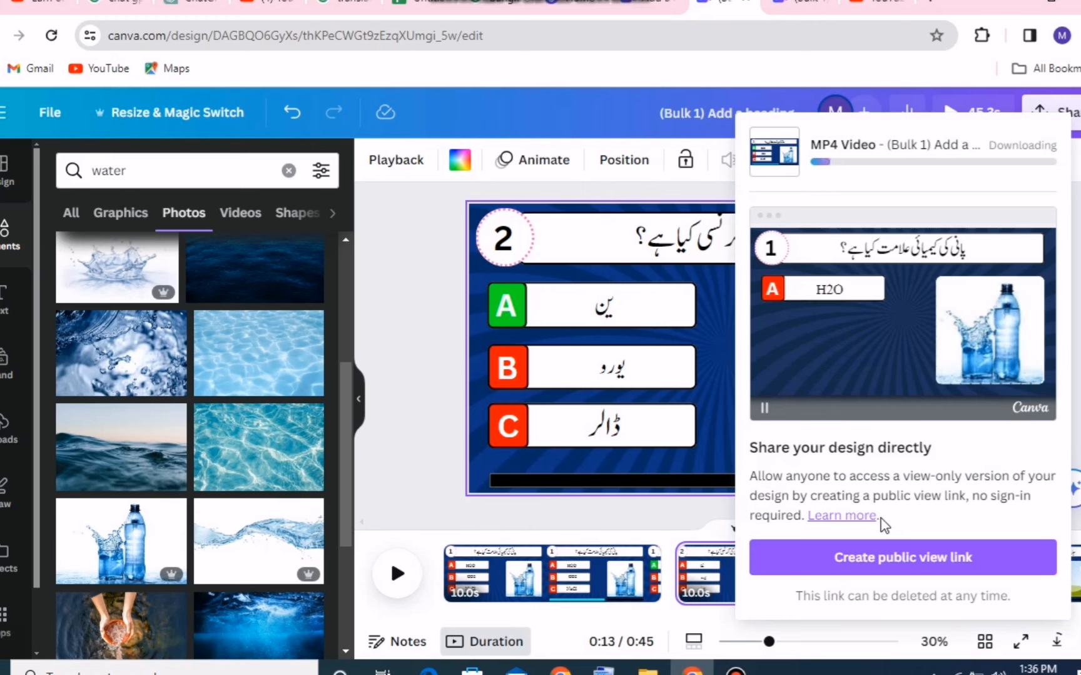
pyautogui.click(440, 363)
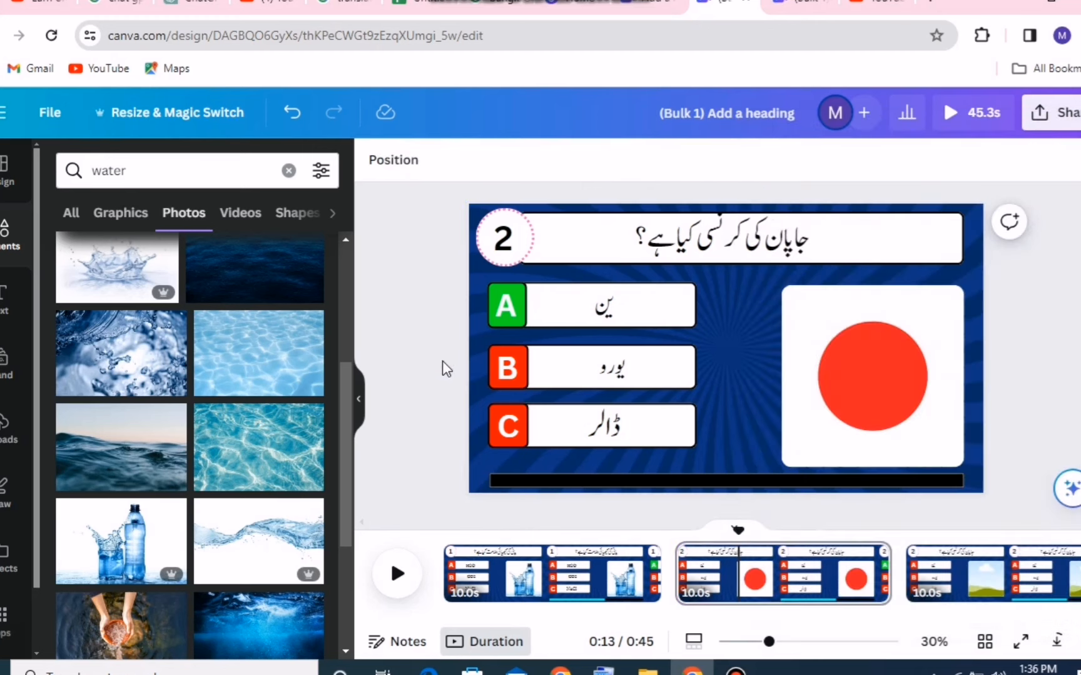